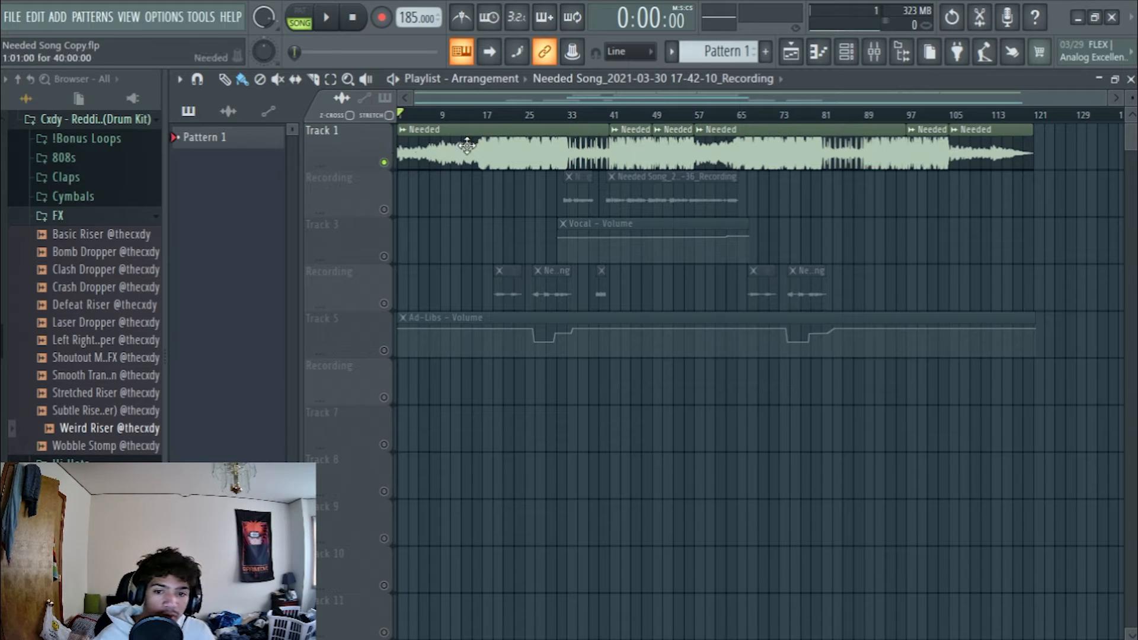
Step: Route the Needed audio clip's channel to mixer track 1, Insert 1, and close its channel settings
click(879, 57)
mouse_move(610, 273)
mouse_down()
mouse_move(595, 254)
mouse_move(601, 272)
mouse_up()
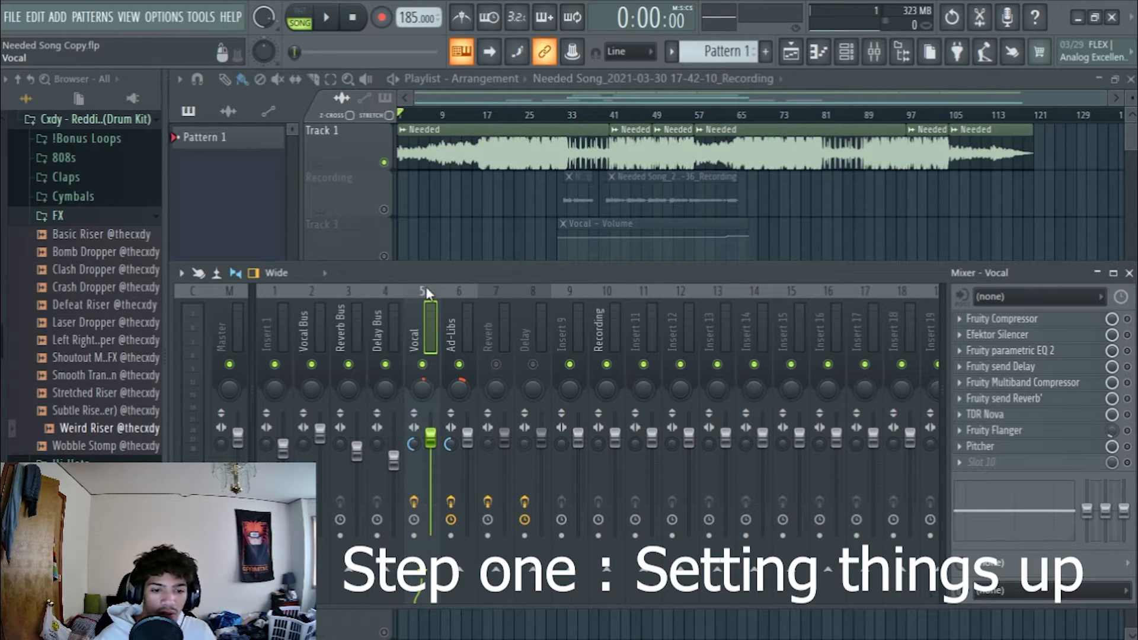
click(287, 301)
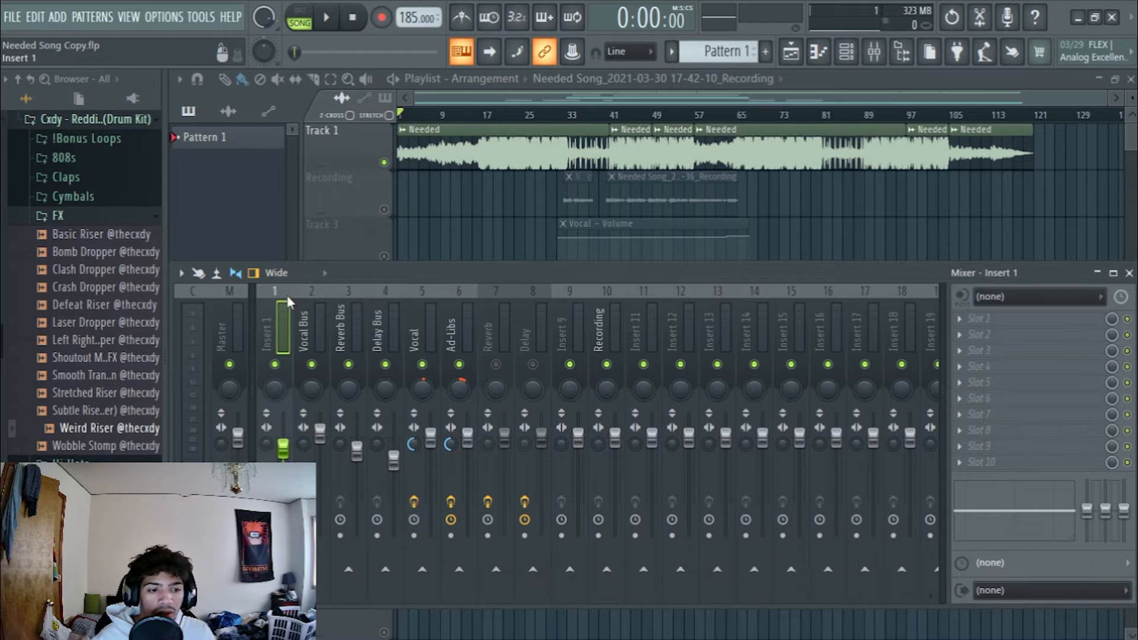
double_click(491, 147)
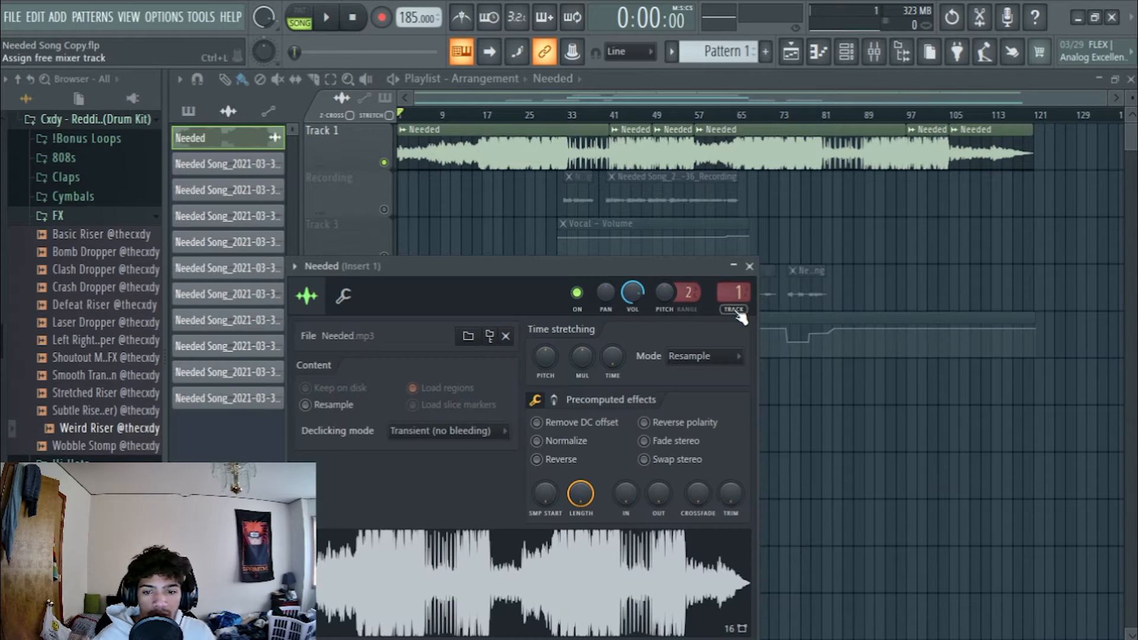
drag(734, 293, 760, 318)
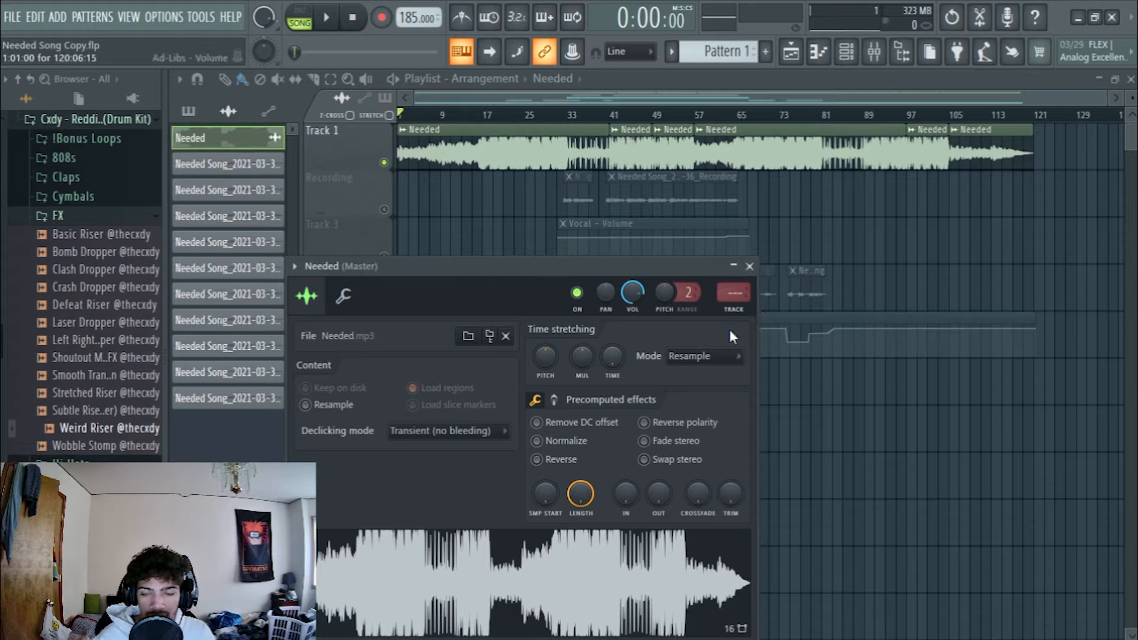
scroll(735, 293, up, 1)
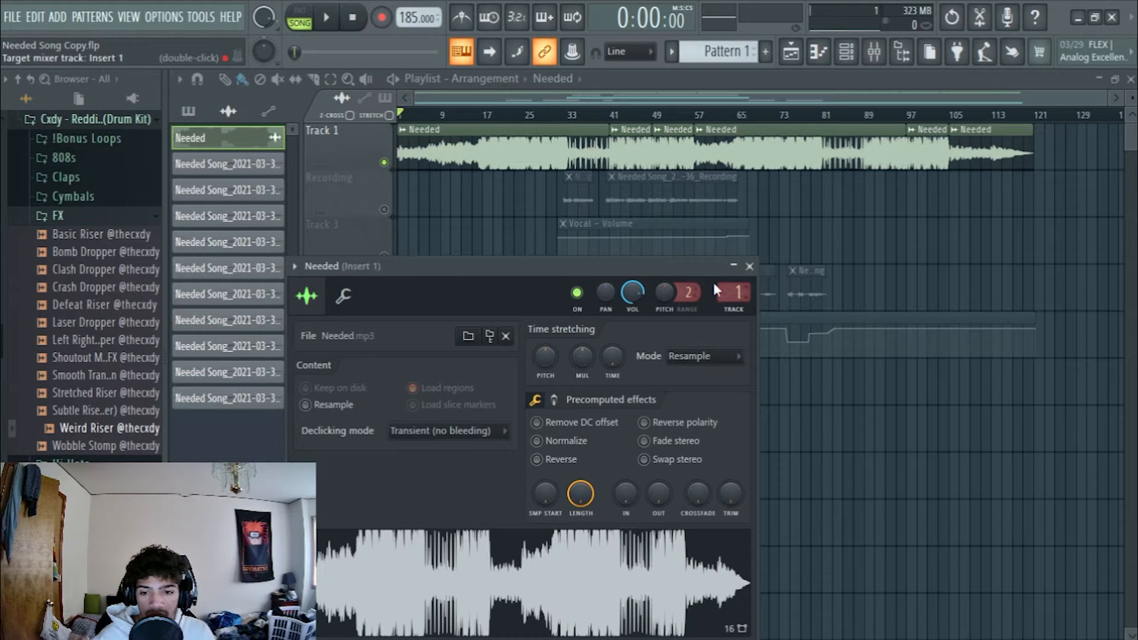
click(749, 266)
Step: Play the song briefly with the mixer open to check the beat's signal on Insert 1
click(874, 51)
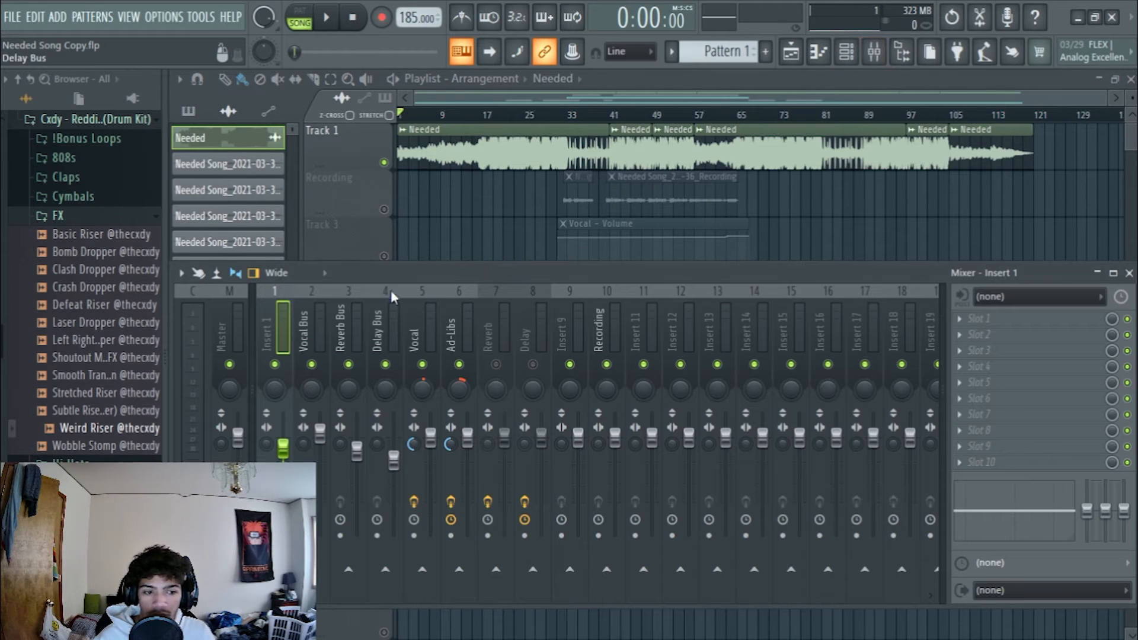
key(space)
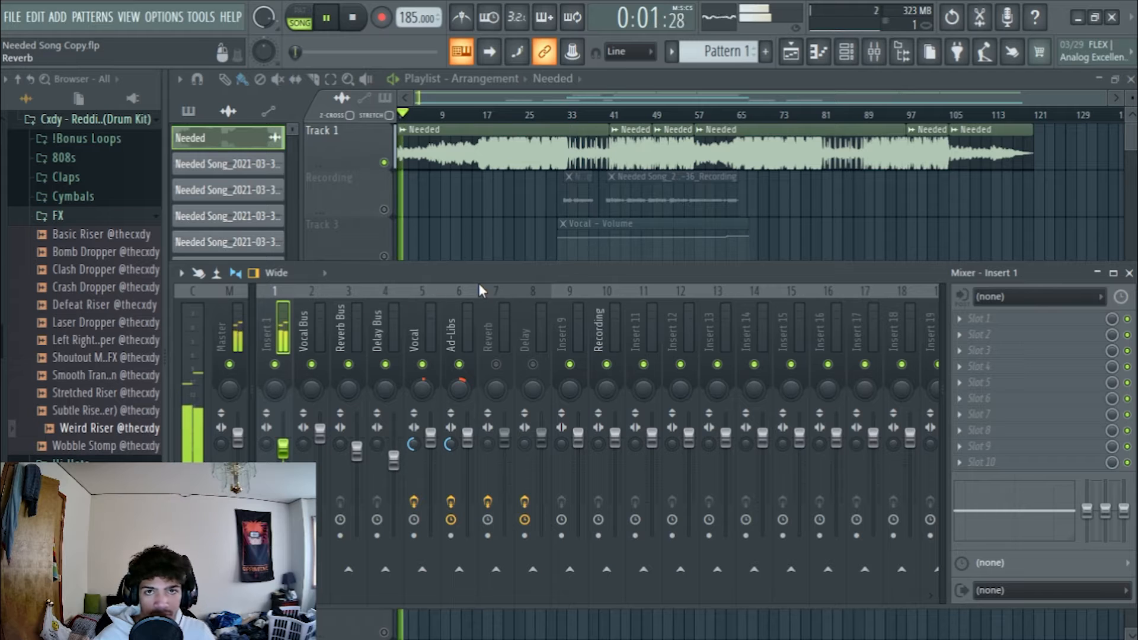
key(space)
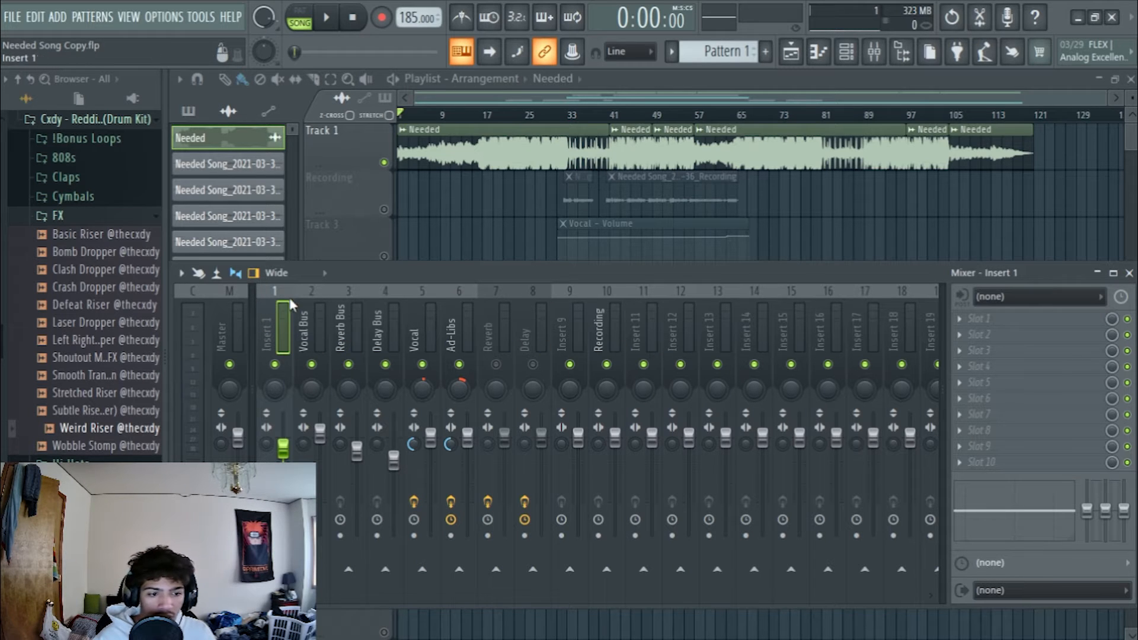
Step: Add a separator before the Vocal Bus mixer track
click(310, 292)
right_click(309, 291)
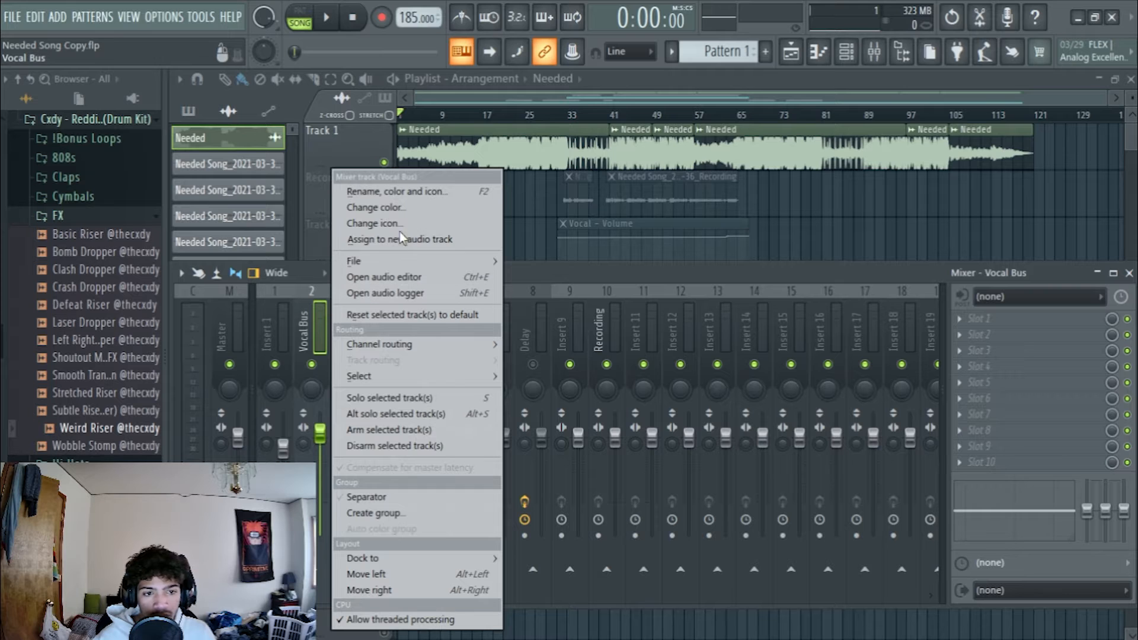
click(385, 445)
right_click(311, 295)
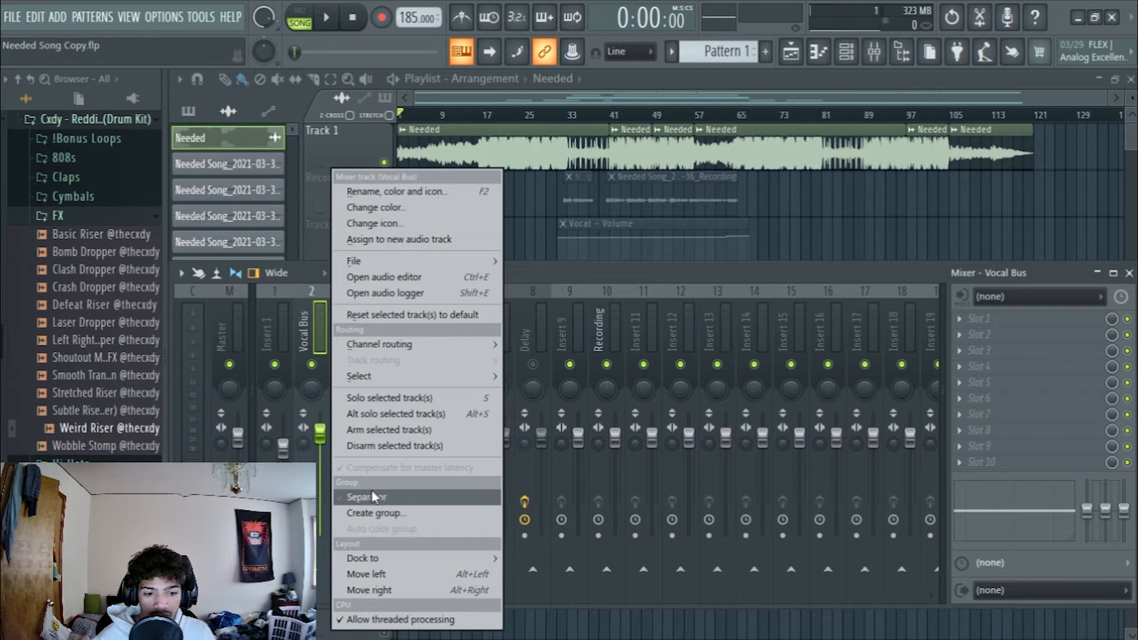
click(386, 499)
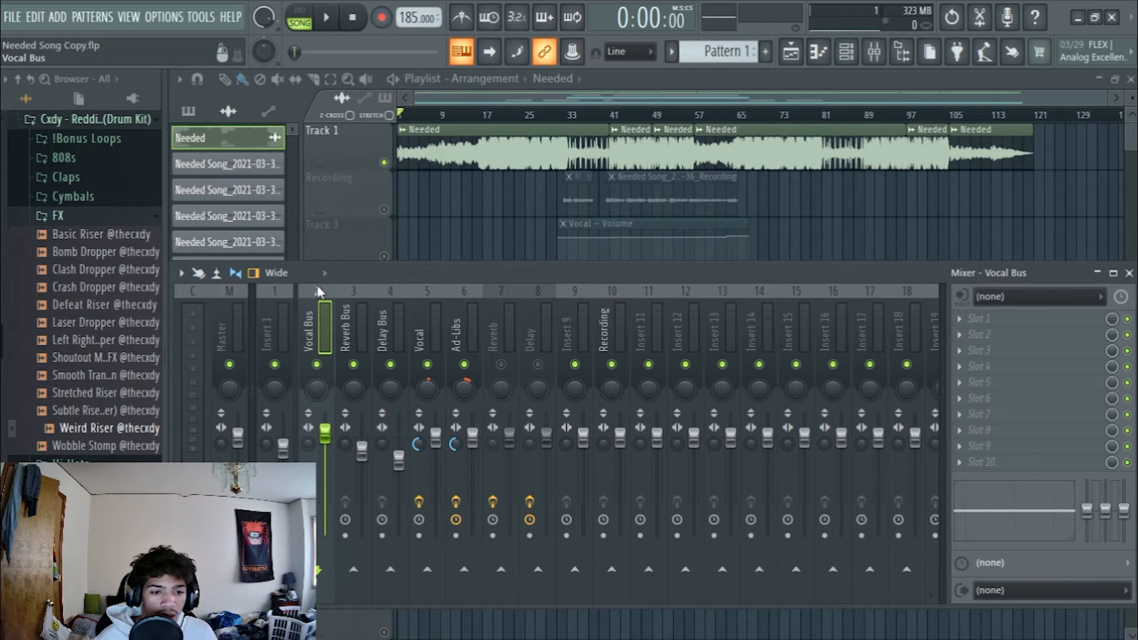
Step: Add a separator before the Vocal mixer track to set it apart from the bus tracks
click(352, 292)
click(390, 291)
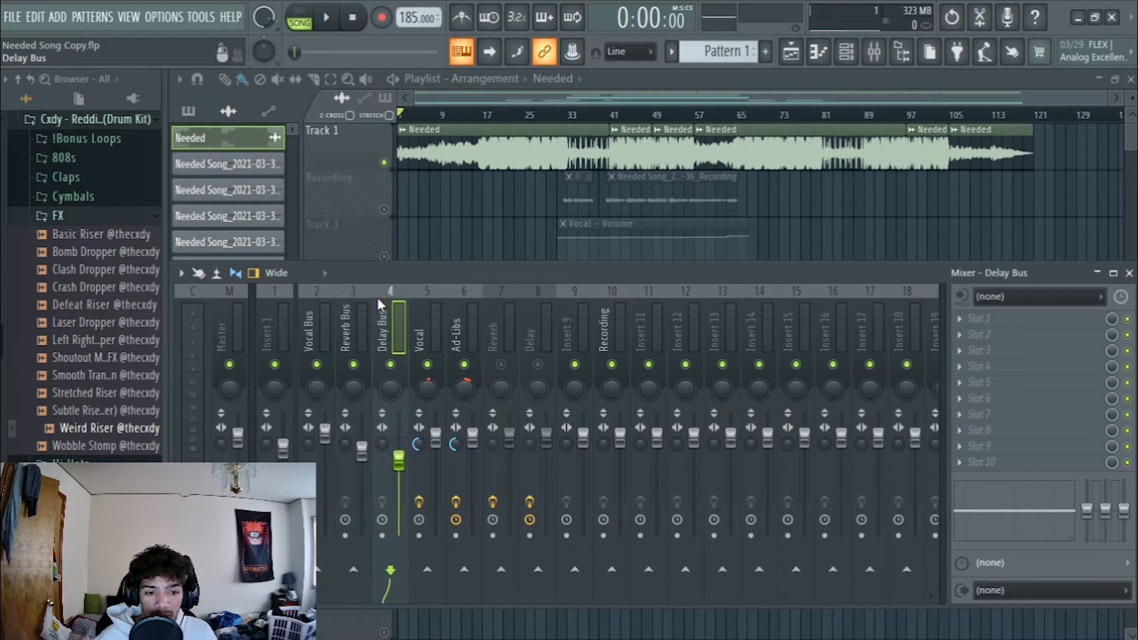
right_click(434, 293)
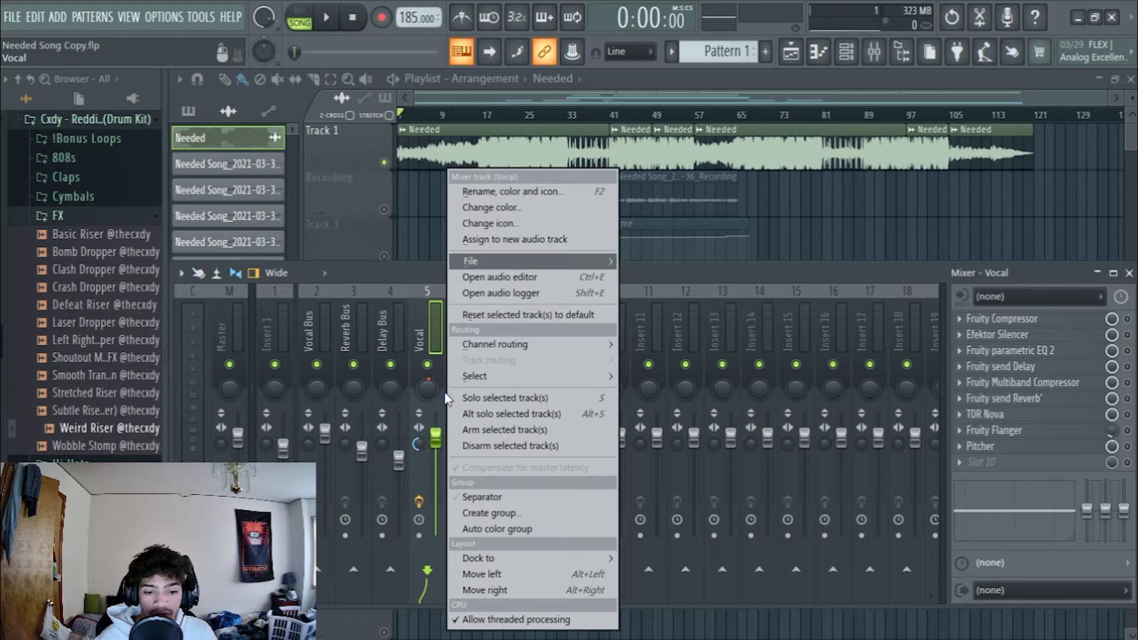
click(483, 496)
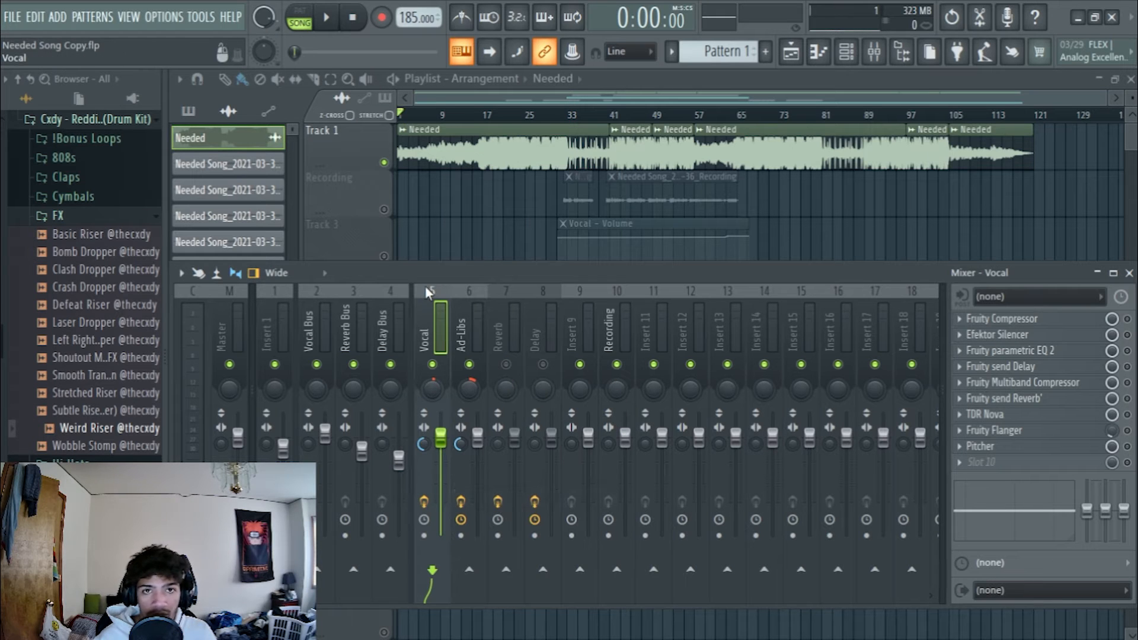
Step: Name mixer track 2 "Vocal Bus" without changing its color or icon
right_click(312, 287)
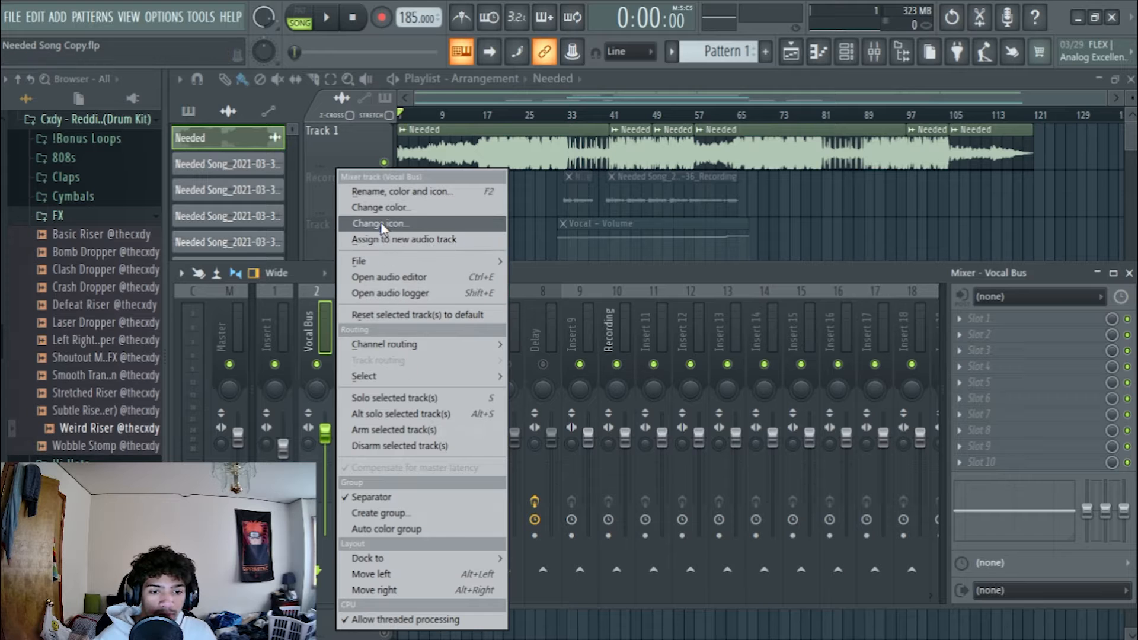
click(379, 191)
click(338, 169)
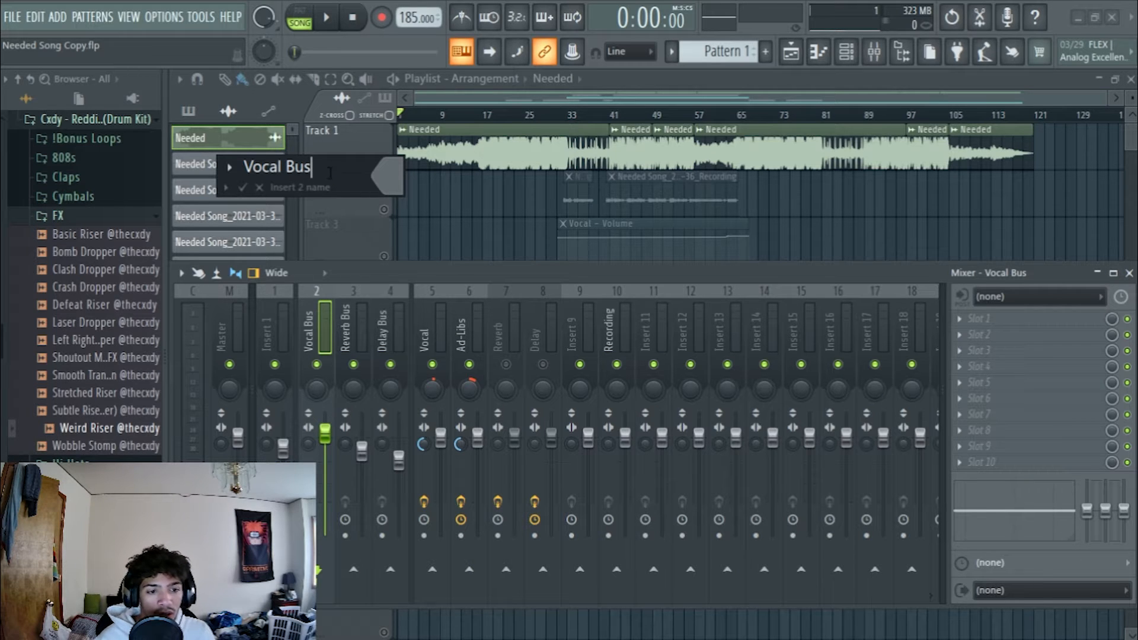
key(Return)
Step: Name mixer track 3 "Reverb Bus" without changing its color or icon
click(351, 300)
right_click(348, 318)
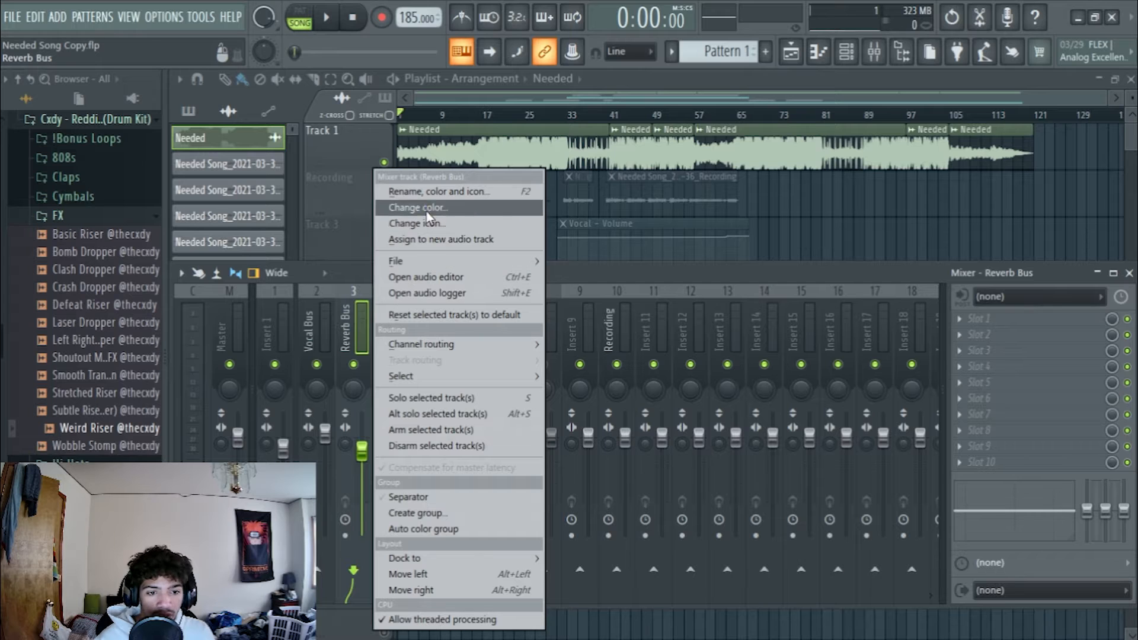
click(427, 191)
key(Return)
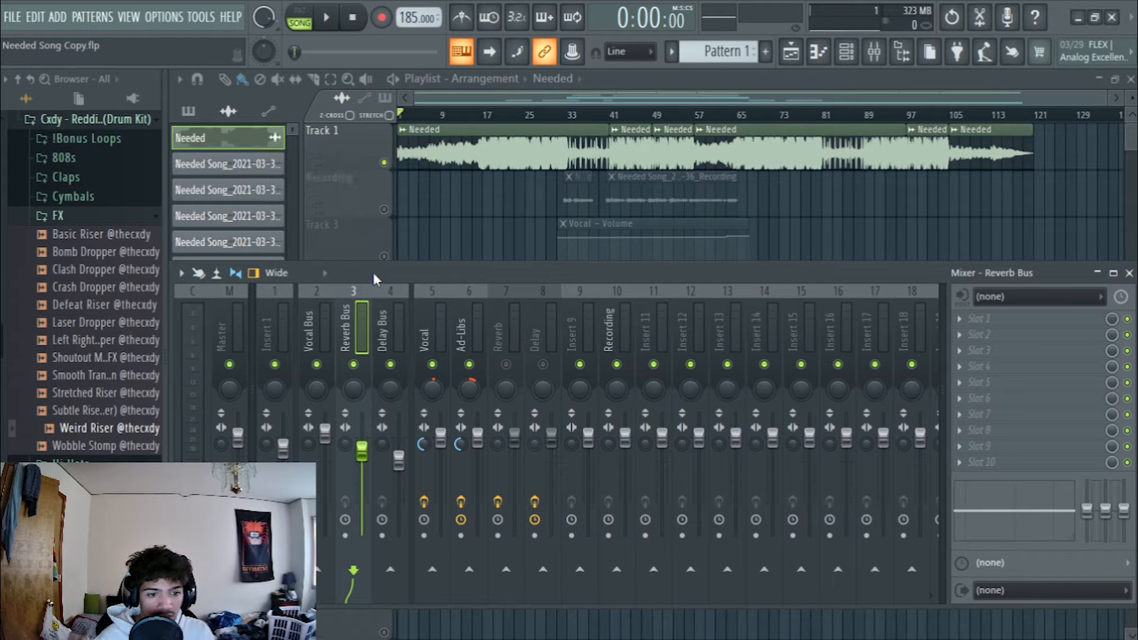
Step: Name mixer track 4 "Delay Bus" without changing its color or icon
click(394, 297)
right_click(400, 288)
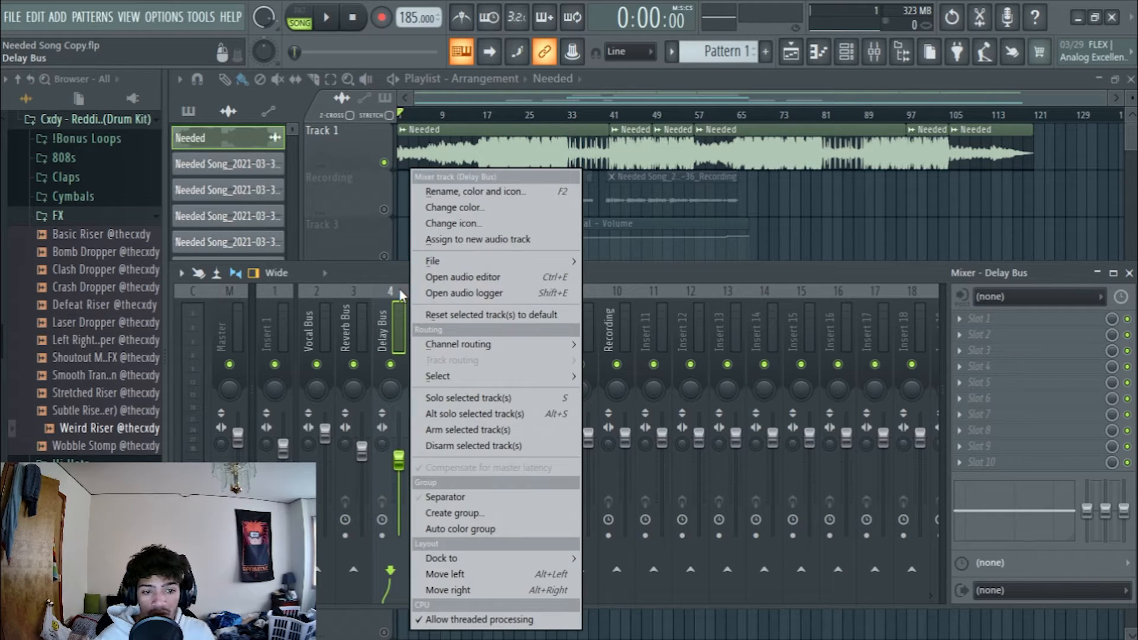
click(456, 191)
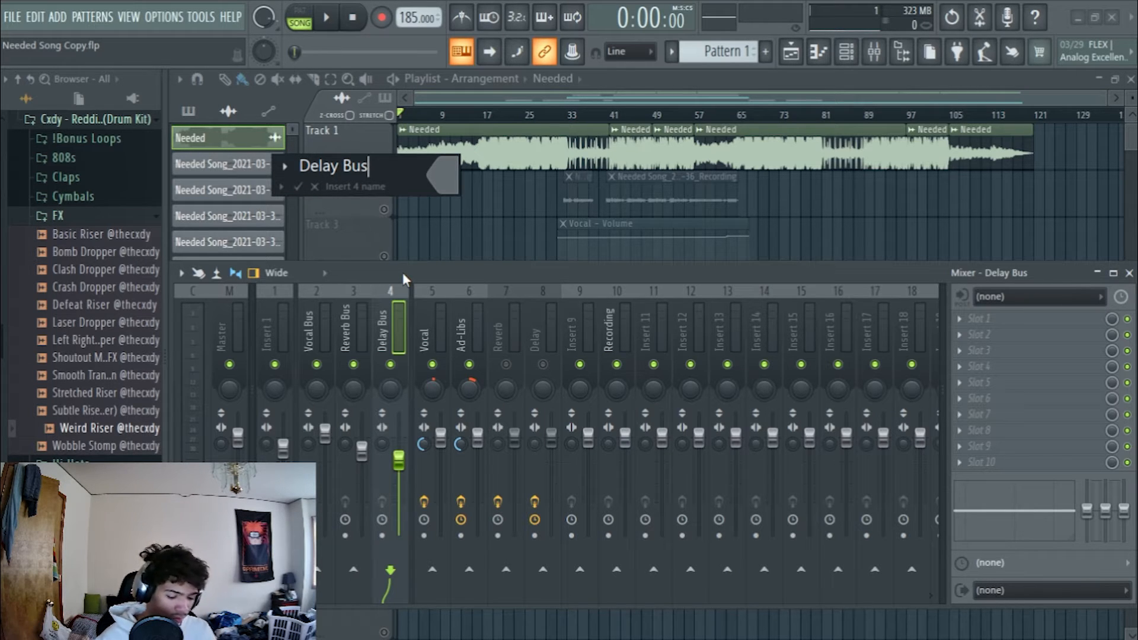
key(Return)
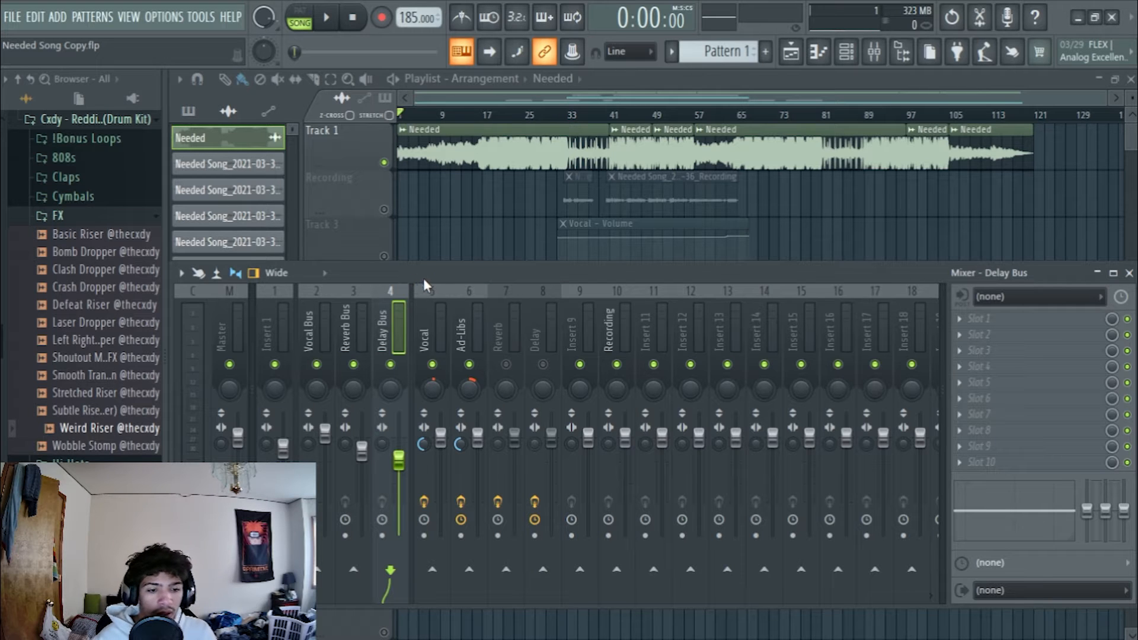
Step: Examine the Vocal, Ad-Libs and Reverb mixer tracks, including their effect chains and the Vocal track's naming options
click(435, 290)
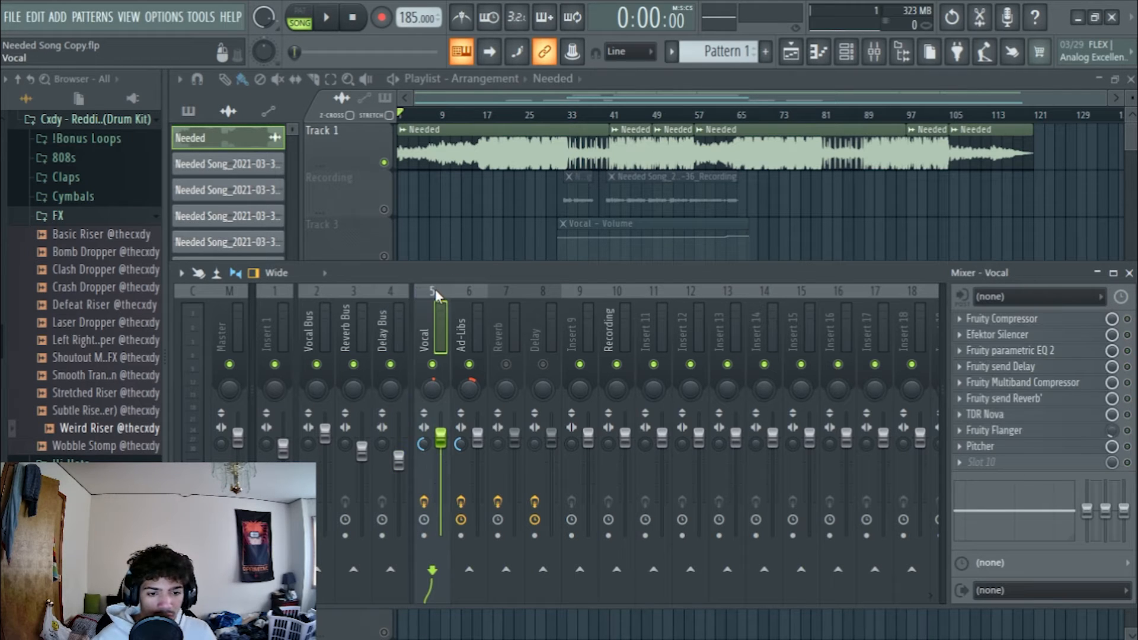
right_click(436, 289)
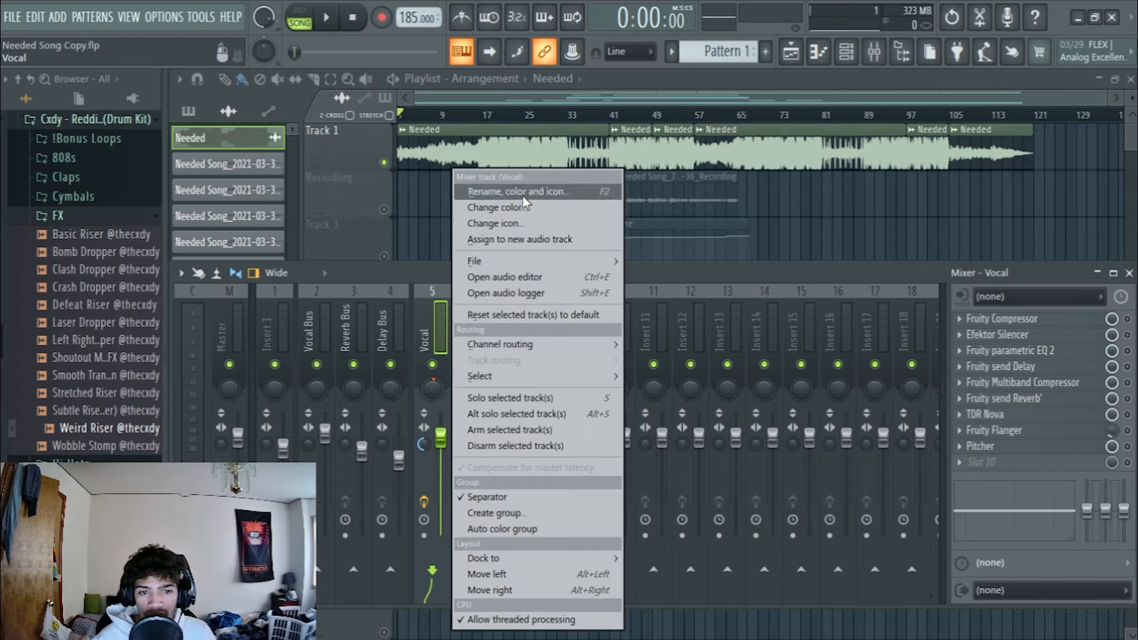
click(423, 274)
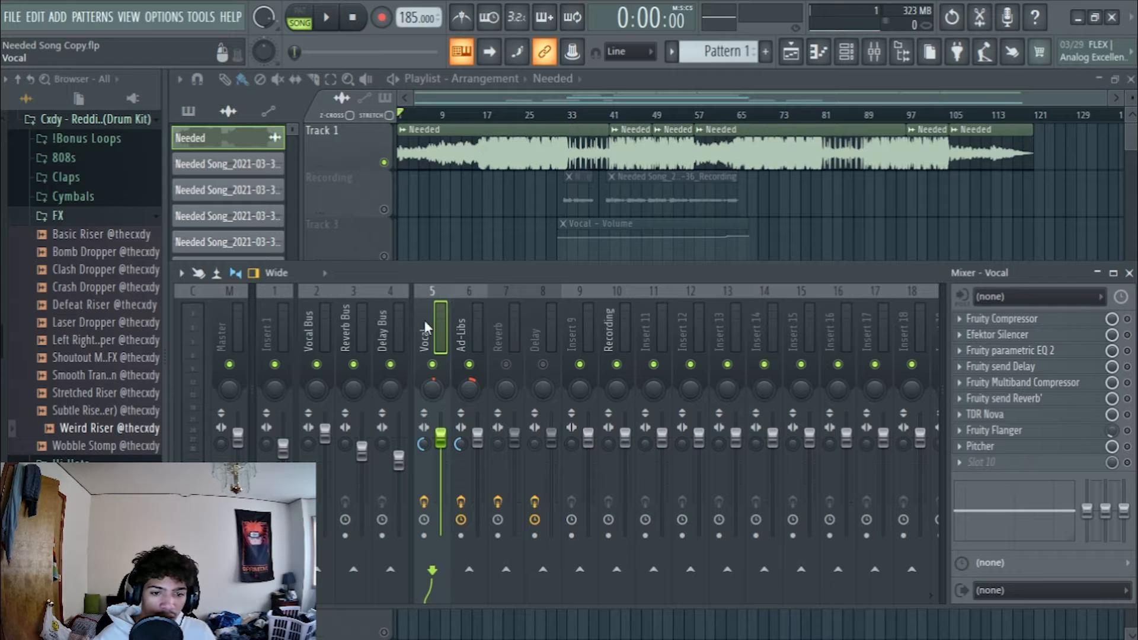
click(468, 290)
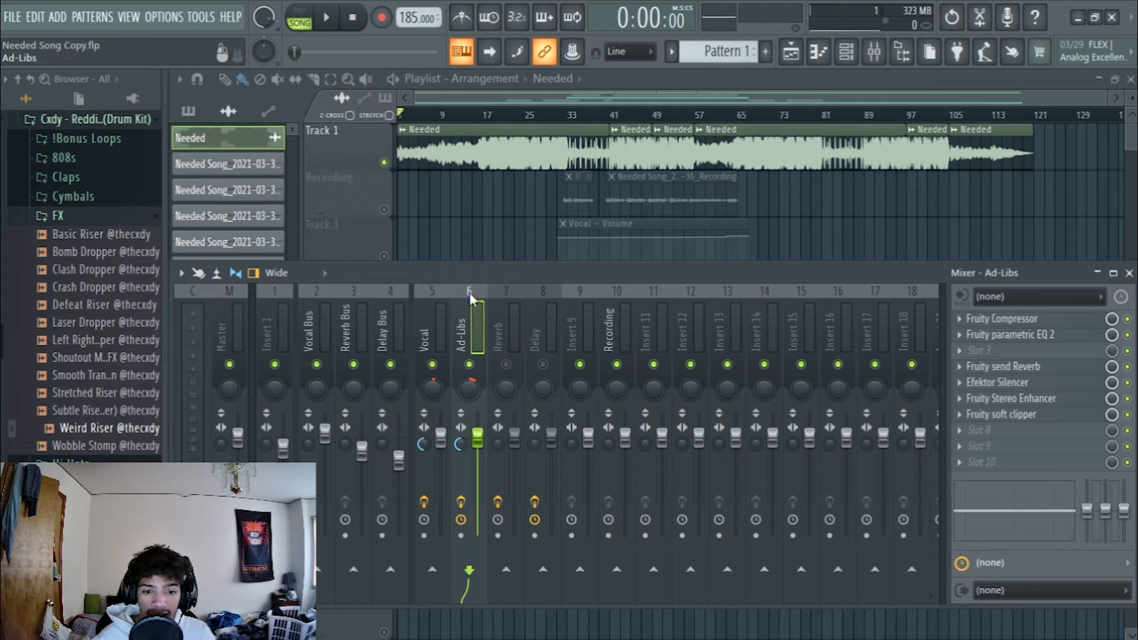
click(504, 292)
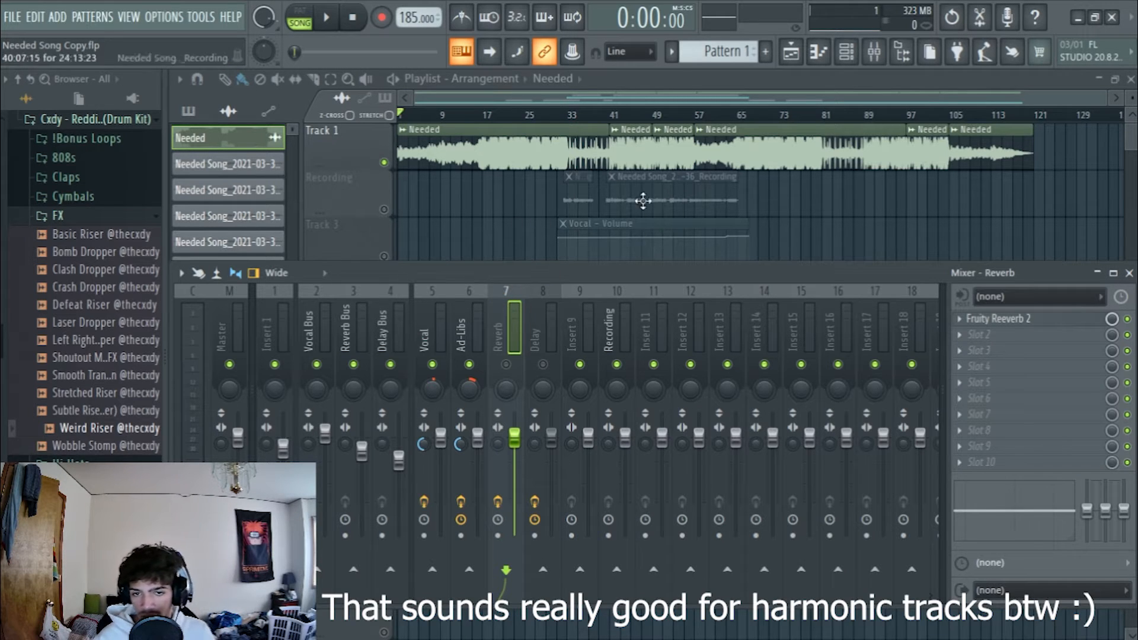
drag(553, 276, 529, 291)
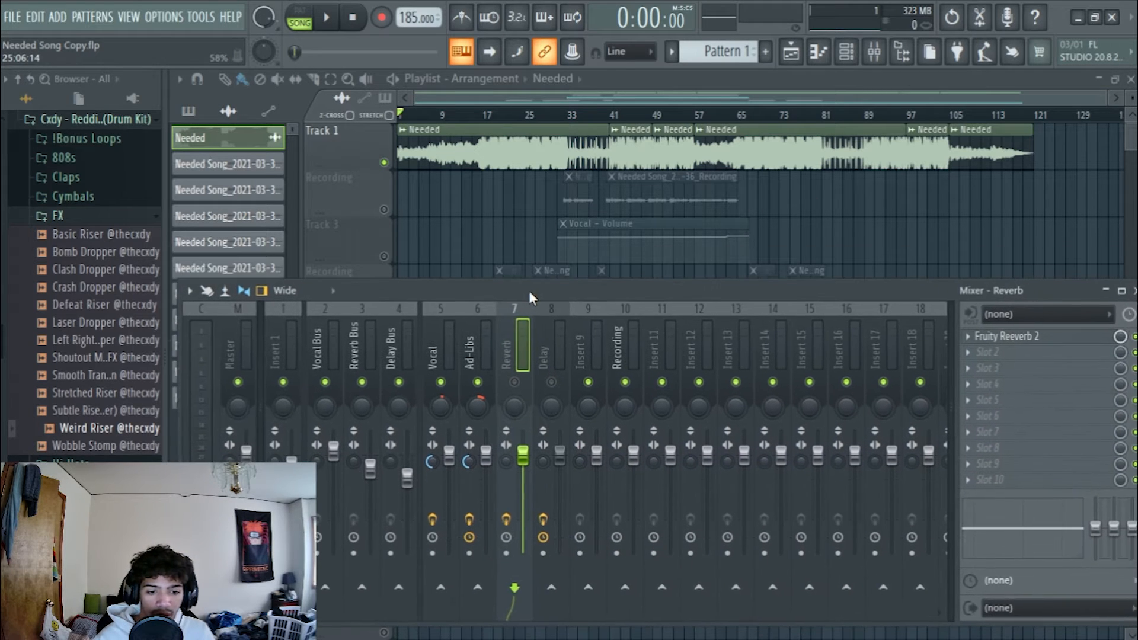
click(432, 309)
right_click(434, 310)
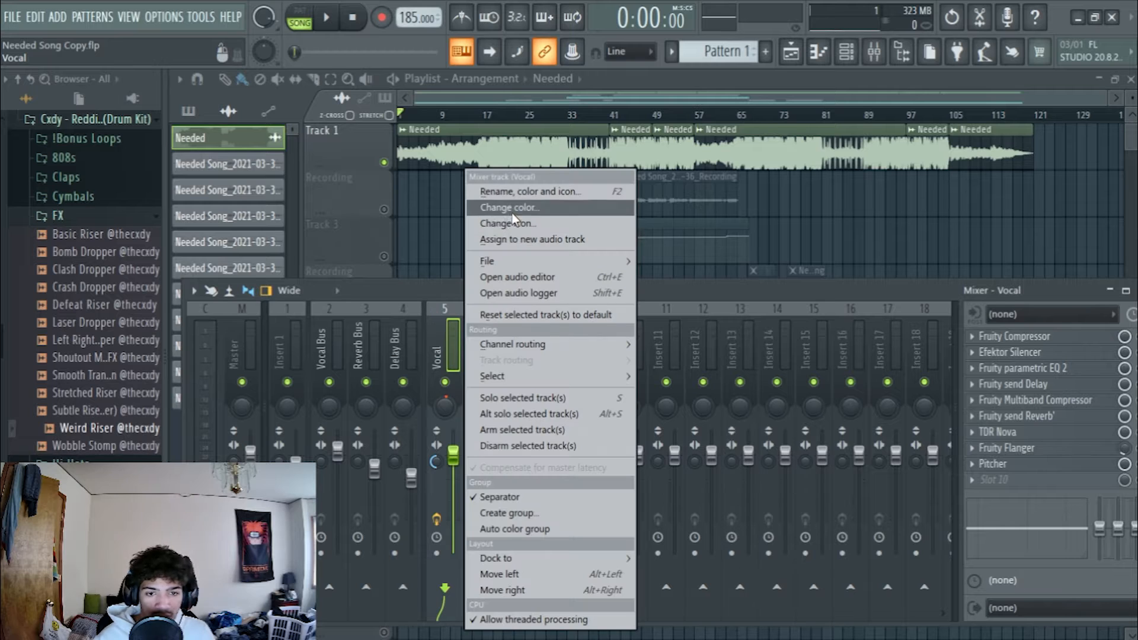
click(443, 287)
click(482, 320)
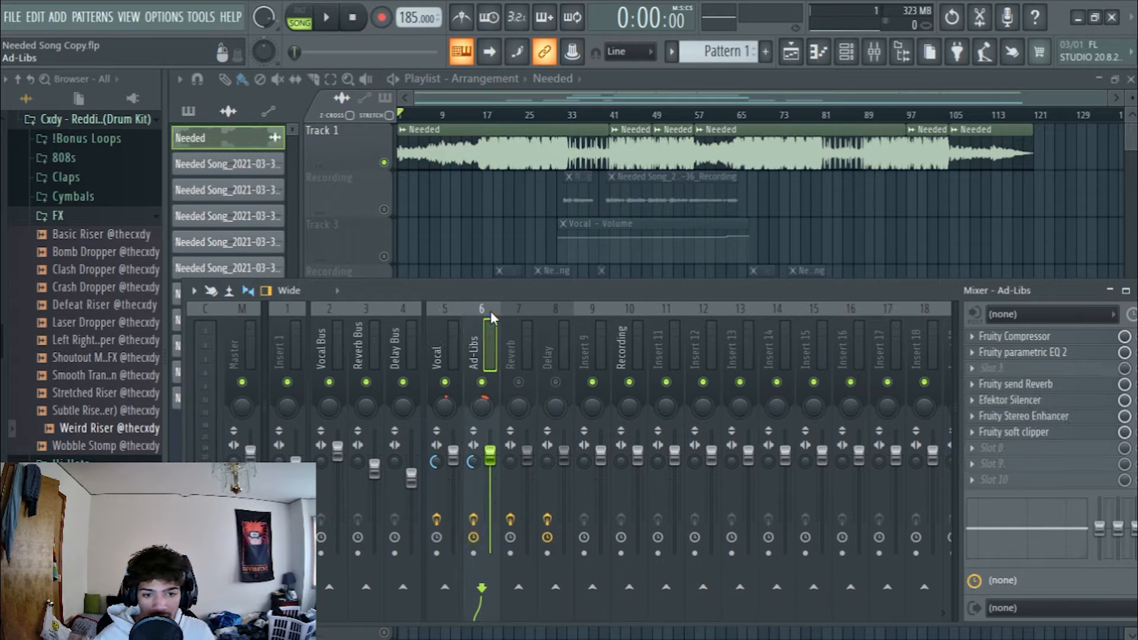
Step: Add a separator before the Reverb mixer track to set the effect tracks apart from the vocals
click(514, 310)
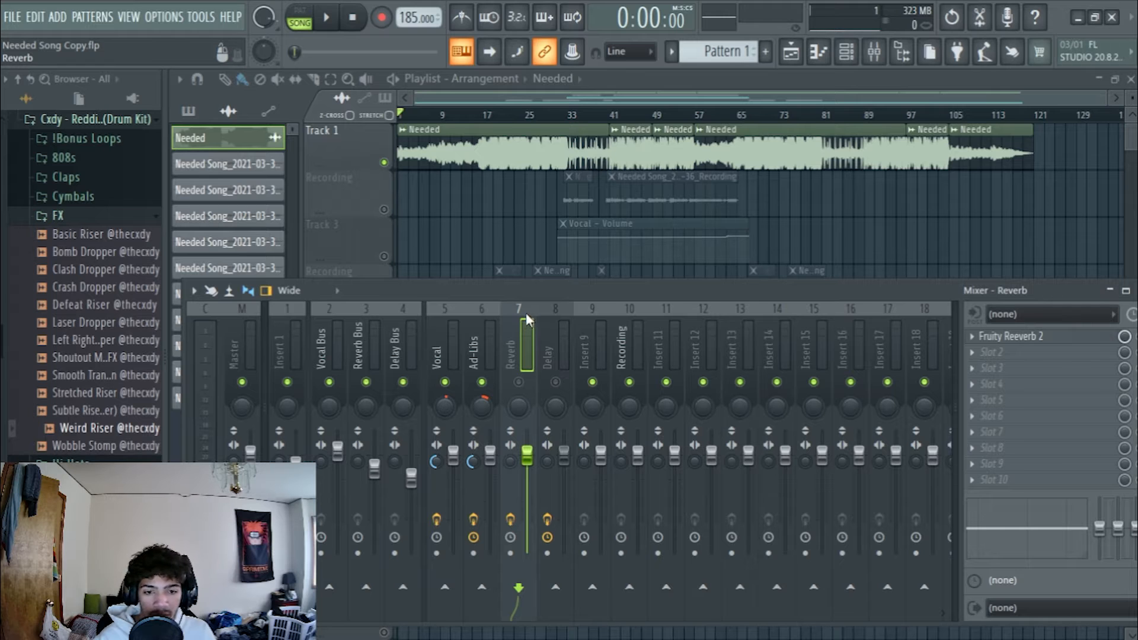
right_click(522, 306)
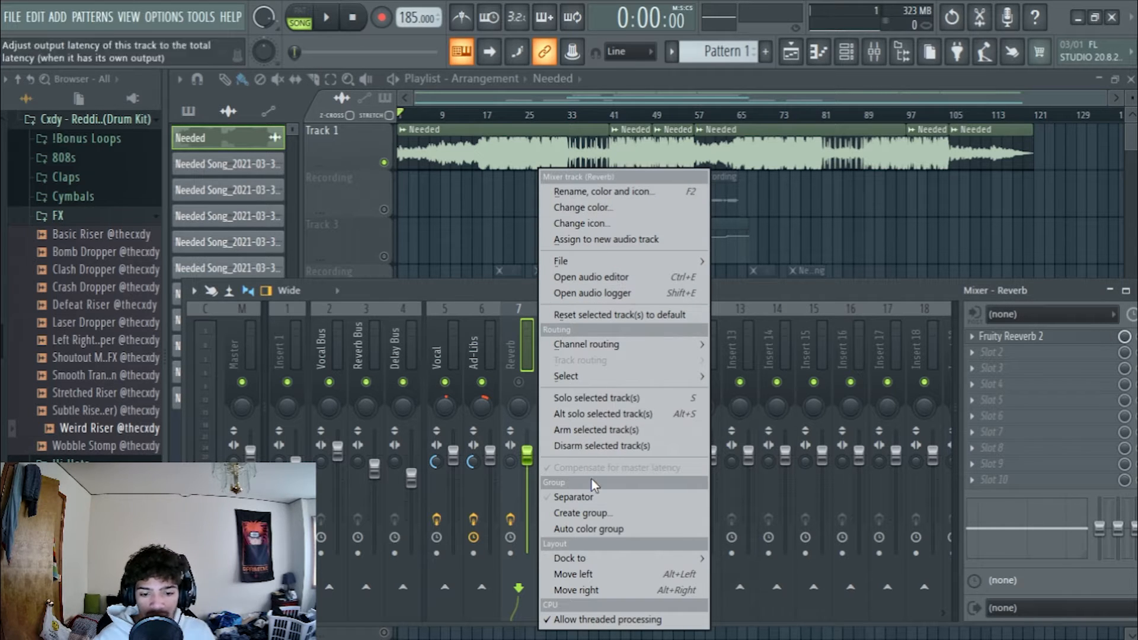
click(589, 497)
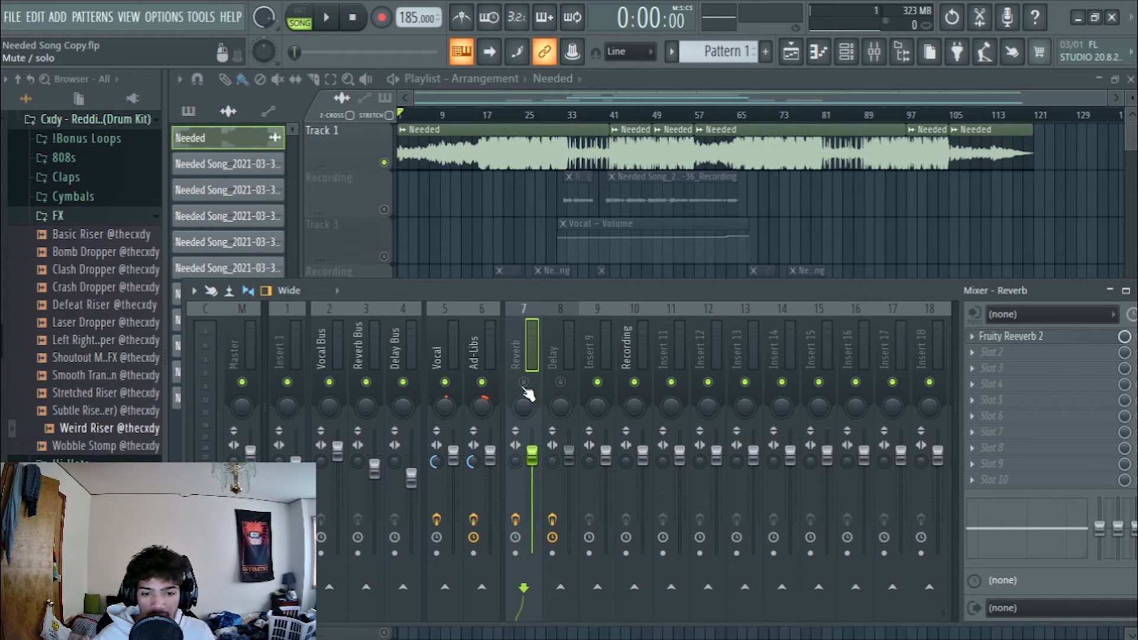
Step: Examine the effect slots of the Delay mixer track and of Insert 9 beside it
right_click(524, 325)
click(558, 309)
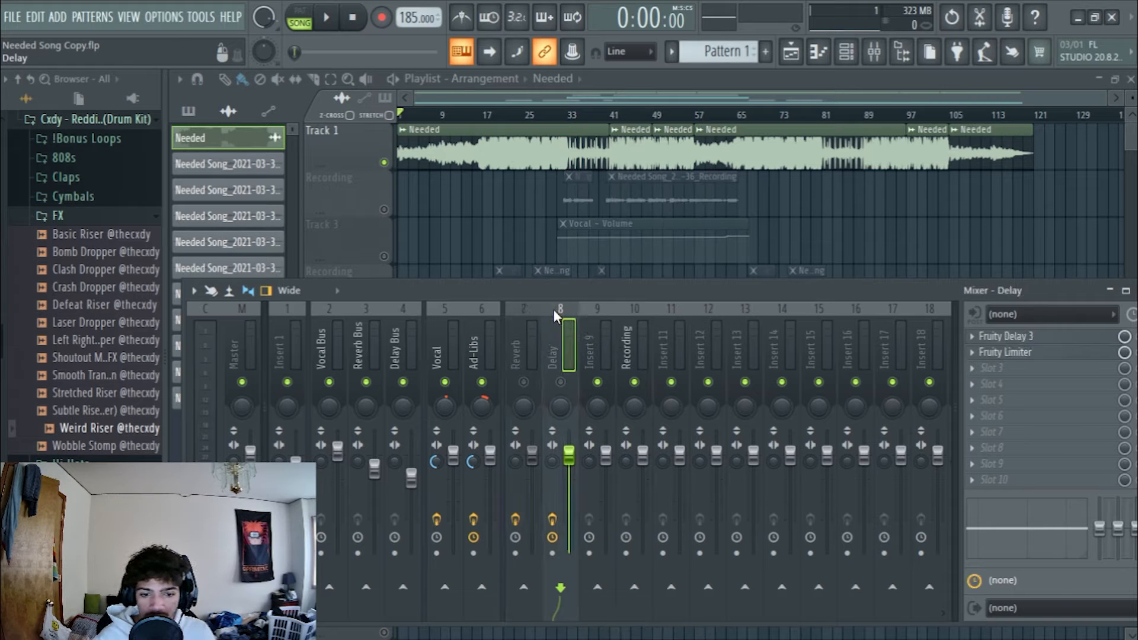
right_click(554, 307)
click(550, 322)
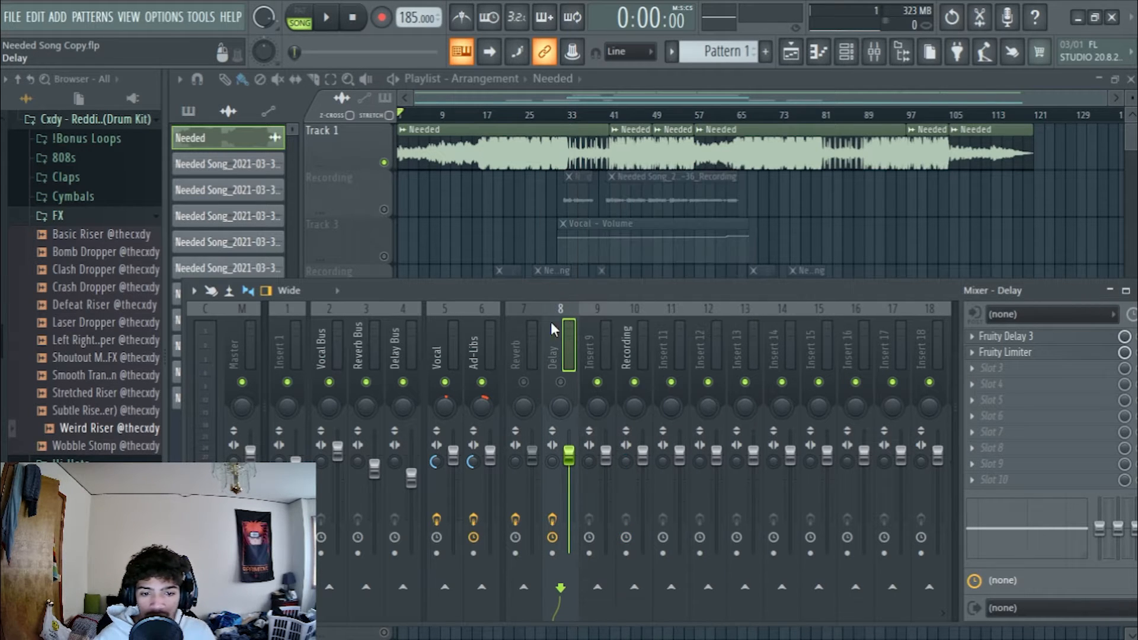
click(603, 310)
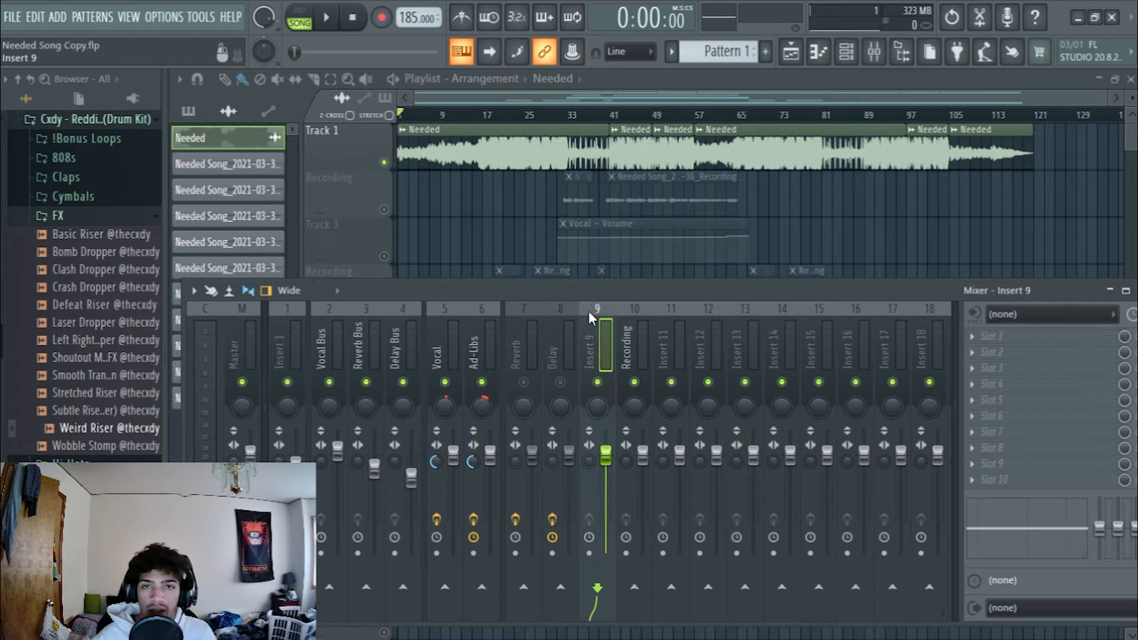
Step: Add separators before the Recording track and before Insert 11 so the recording track stands apart in the mixer
click(632, 311)
right_click(632, 311)
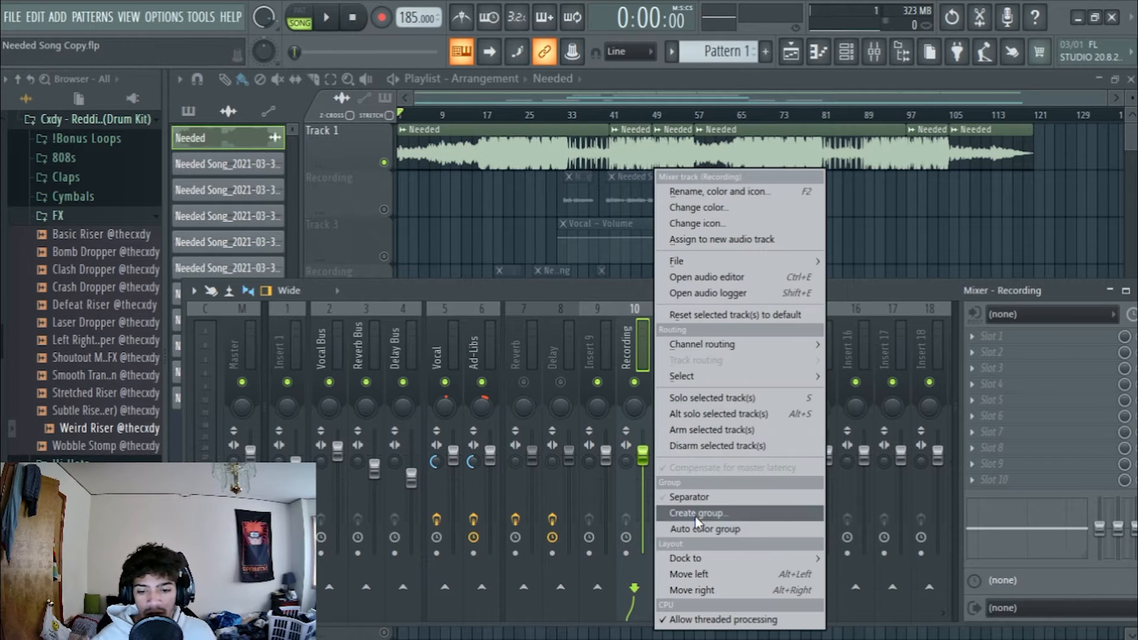
click(687, 491)
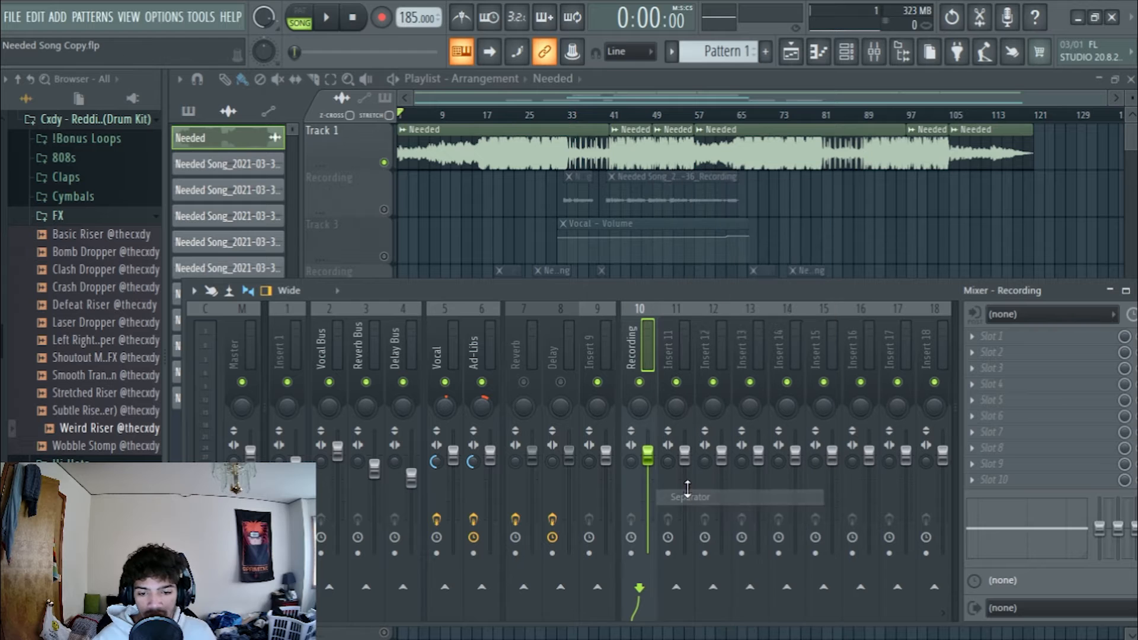
click(681, 308)
right_click(681, 306)
click(733, 497)
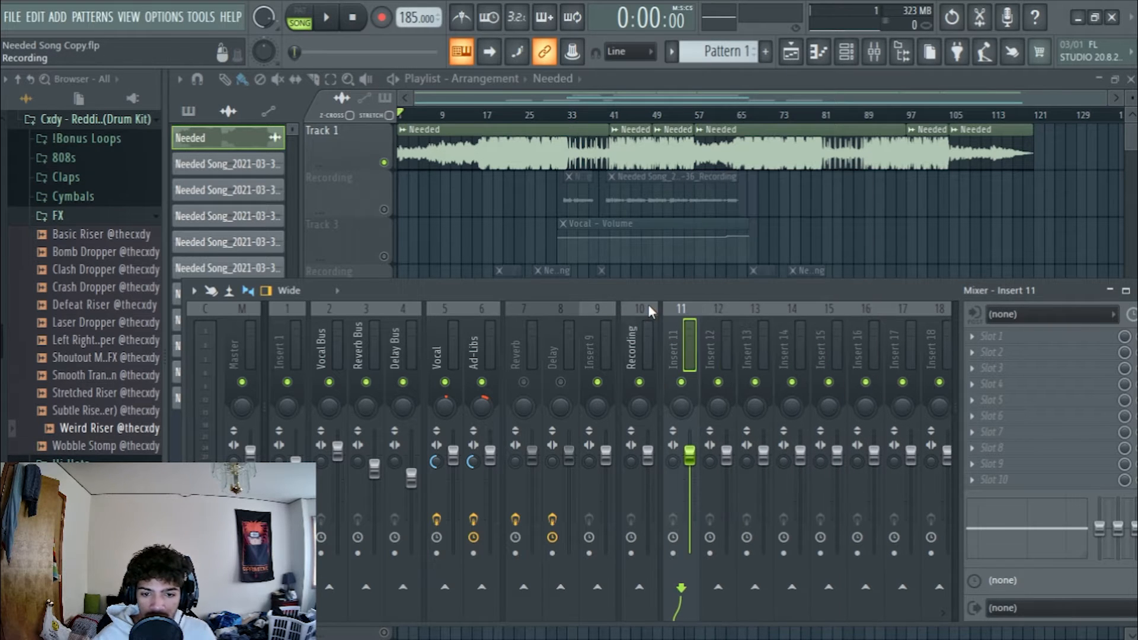
click(633, 325)
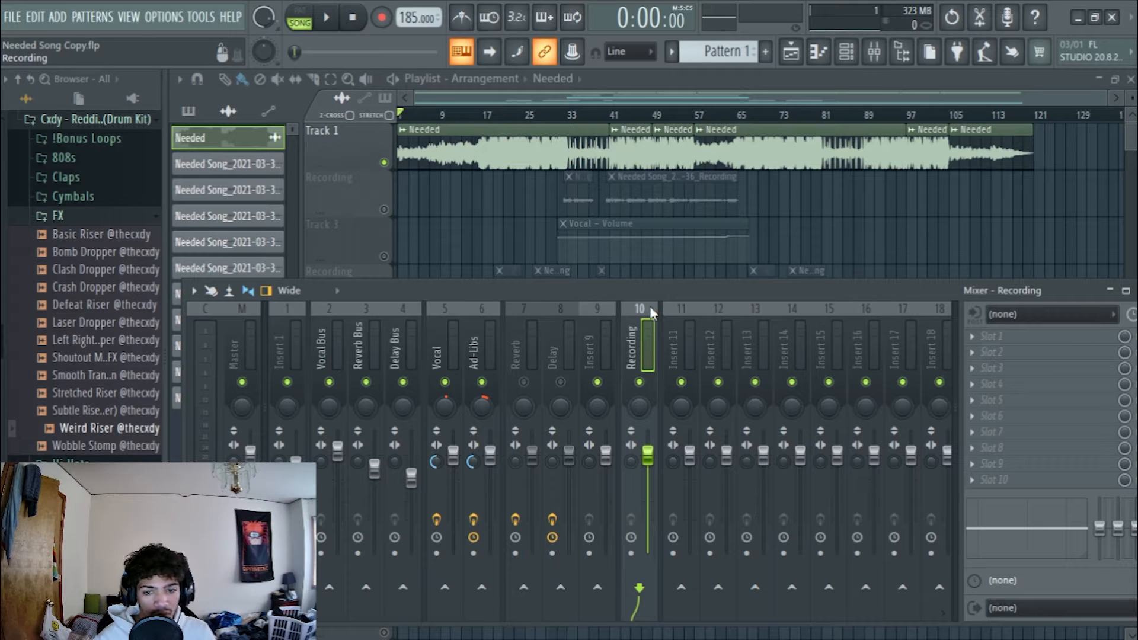
Step: Route the Needed beat sample to mixer track 1 through its channel settings and bring the mixer back into view
drag(486, 291, 484, 365)
double_click(541, 153)
drag(733, 292, 734, 305)
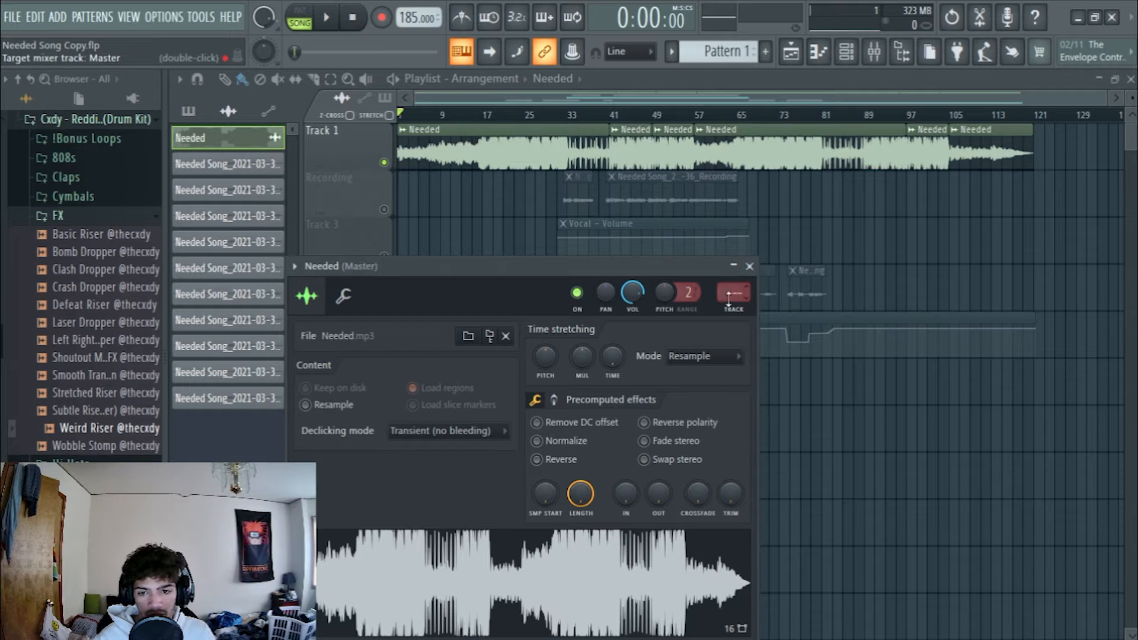
scroll(744, 292, up, 1)
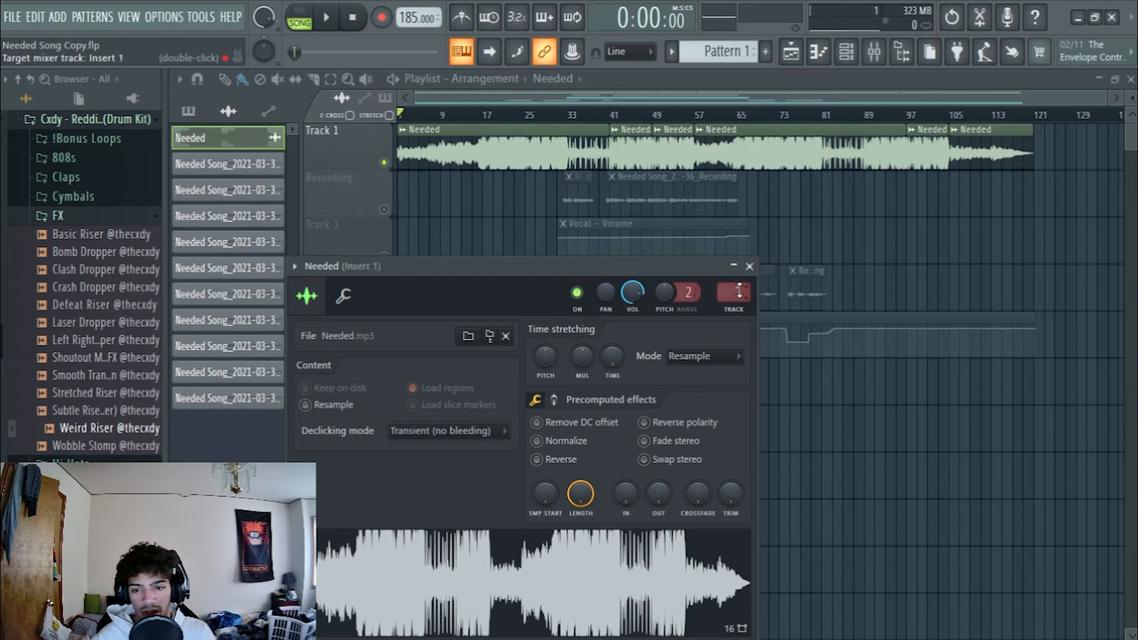
click(750, 267)
click(875, 51)
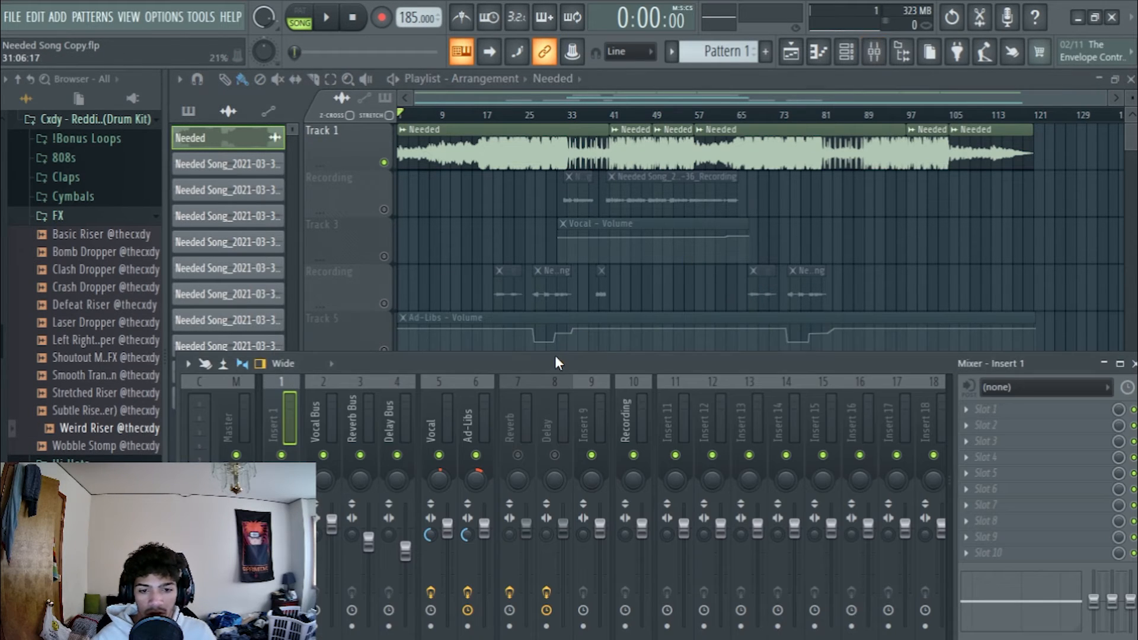
drag(555, 356, 568, 286)
Step: Disable the Recording track's route to the Master and route it to the Vocal track instead
click(636, 302)
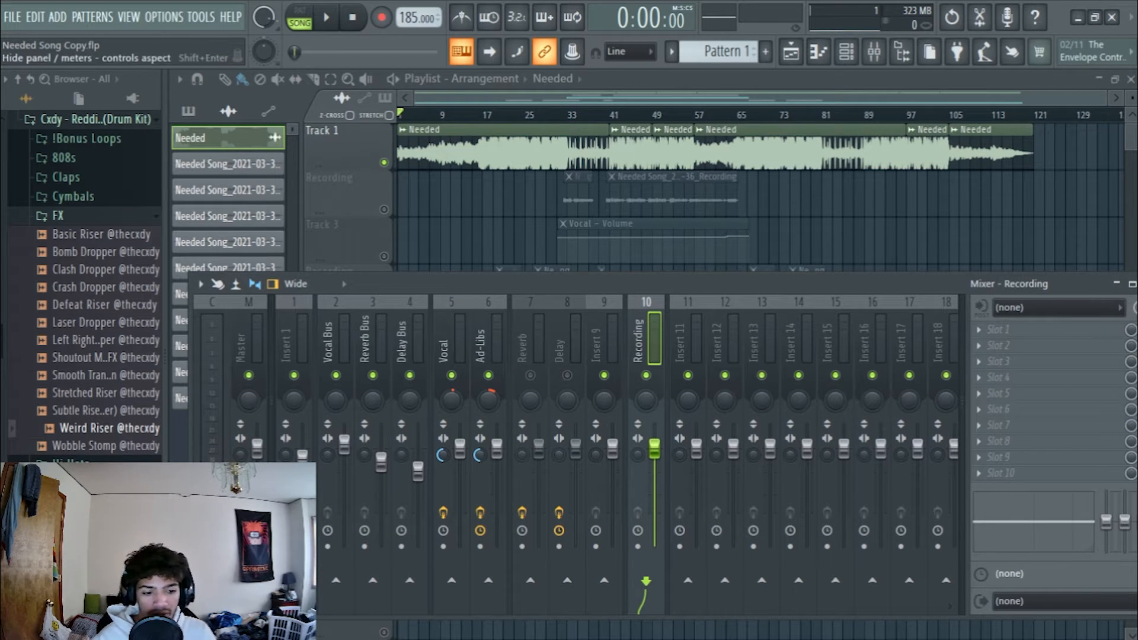
click(249, 581)
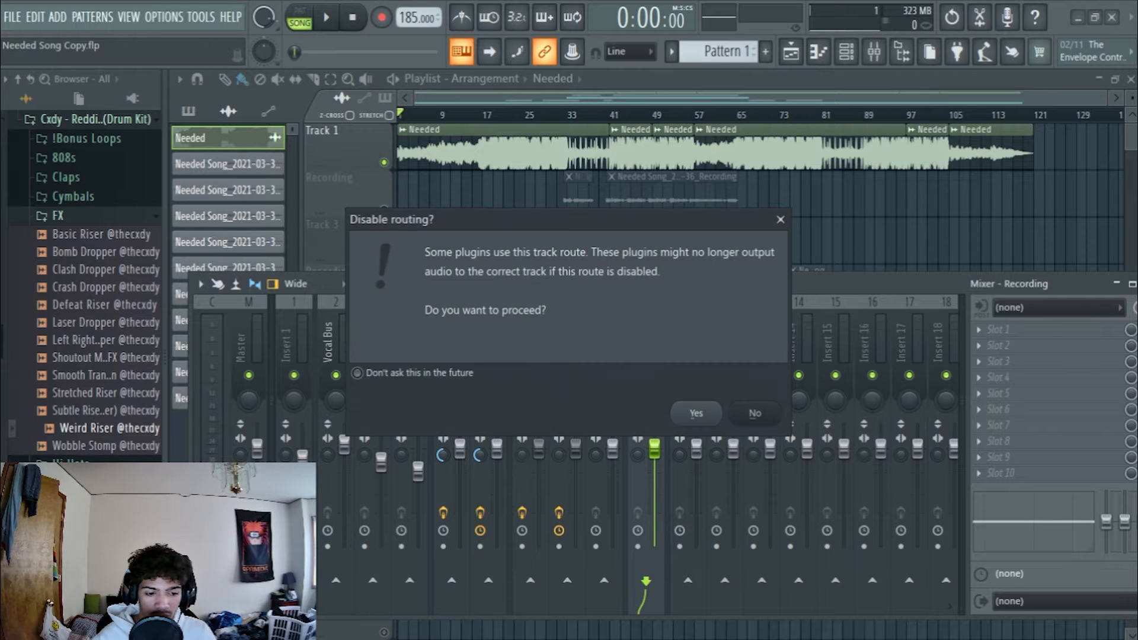
click(696, 414)
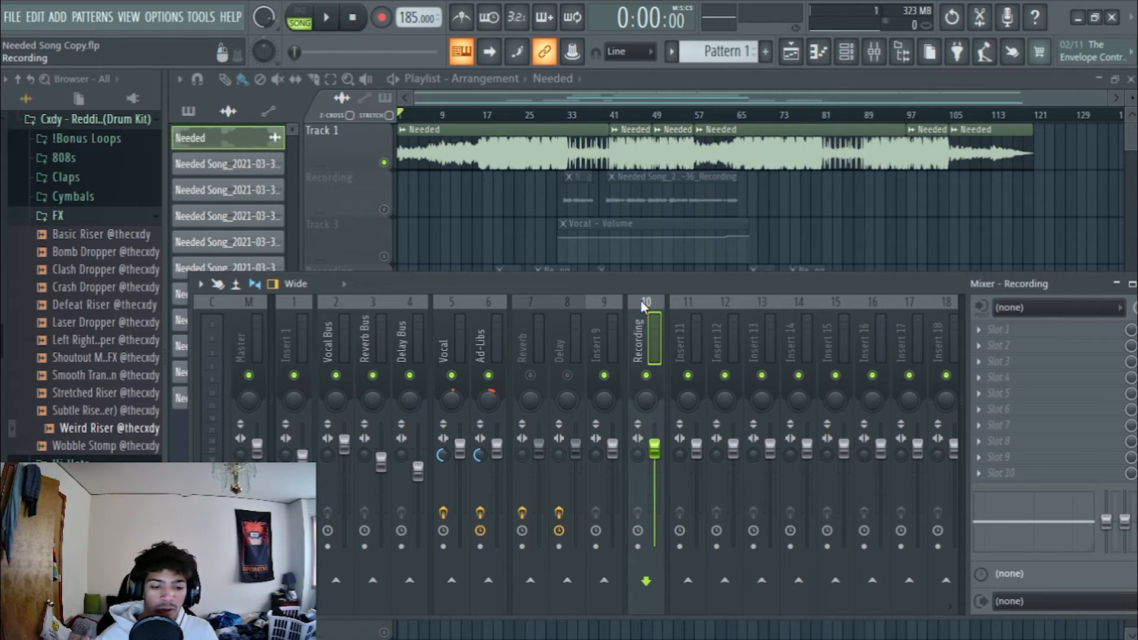
drag(451, 580, 640, 591)
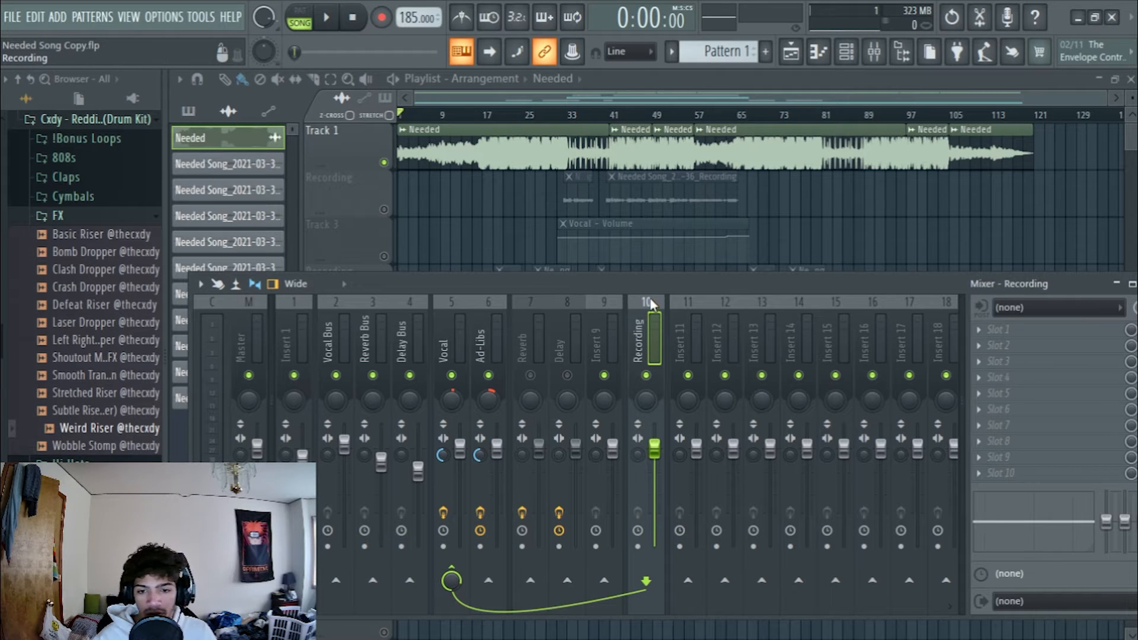
Step: Check the mixer track assignment of the long vocal recording clip and the routing of the Recording, Vocal Bus, Reverb Bus and Delay Bus tracks
double_click(658, 202)
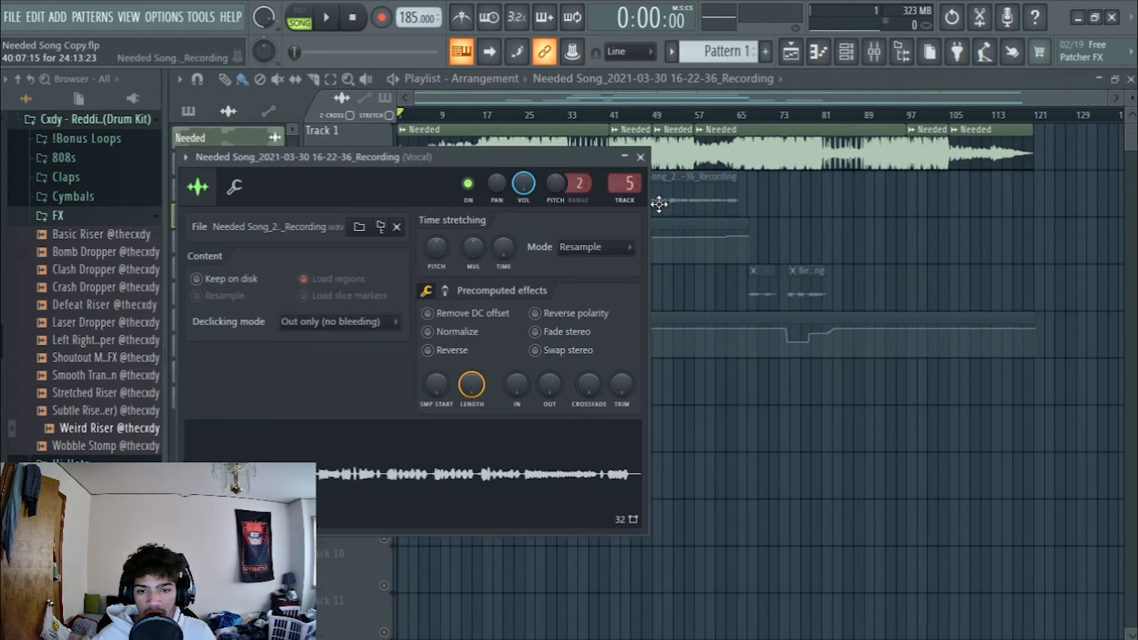
click(641, 157)
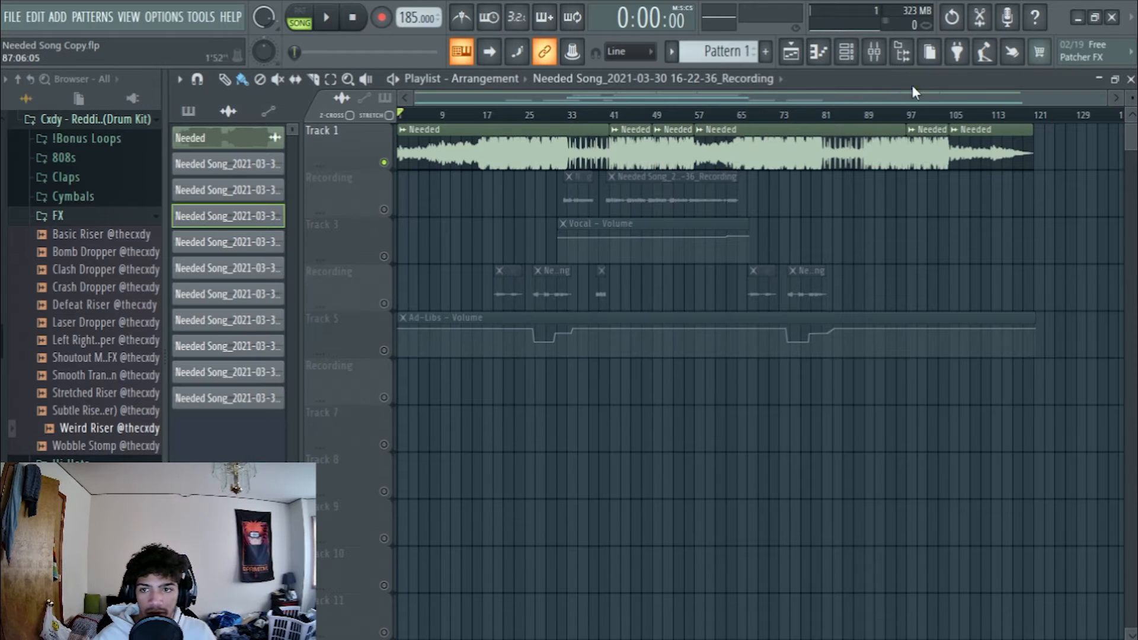
click(874, 52)
click(652, 299)
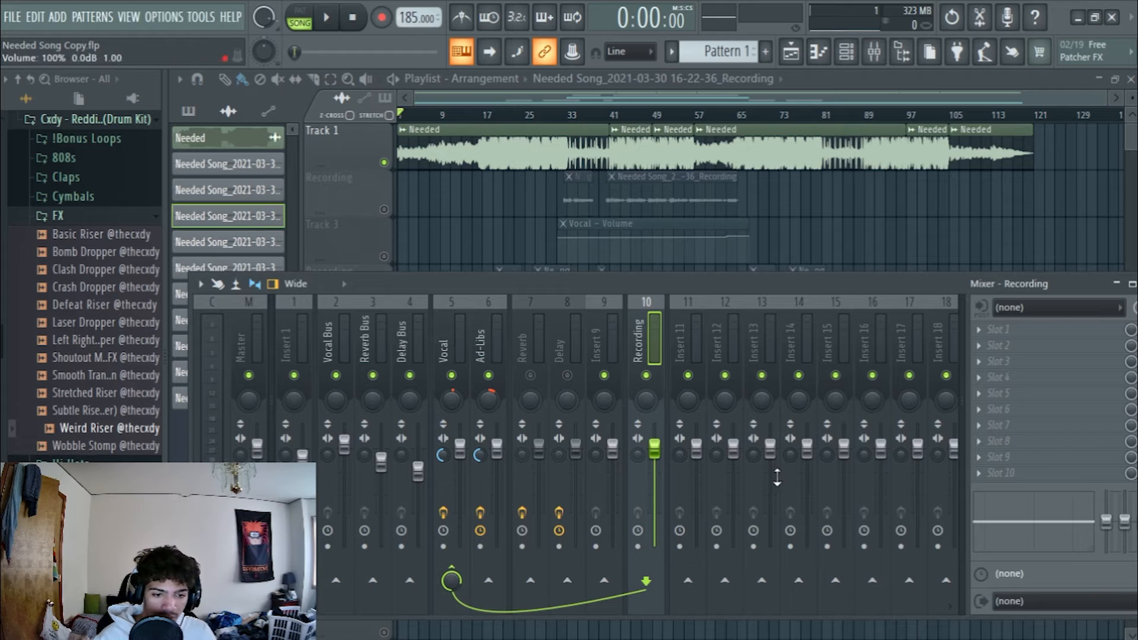
click(336, 303)
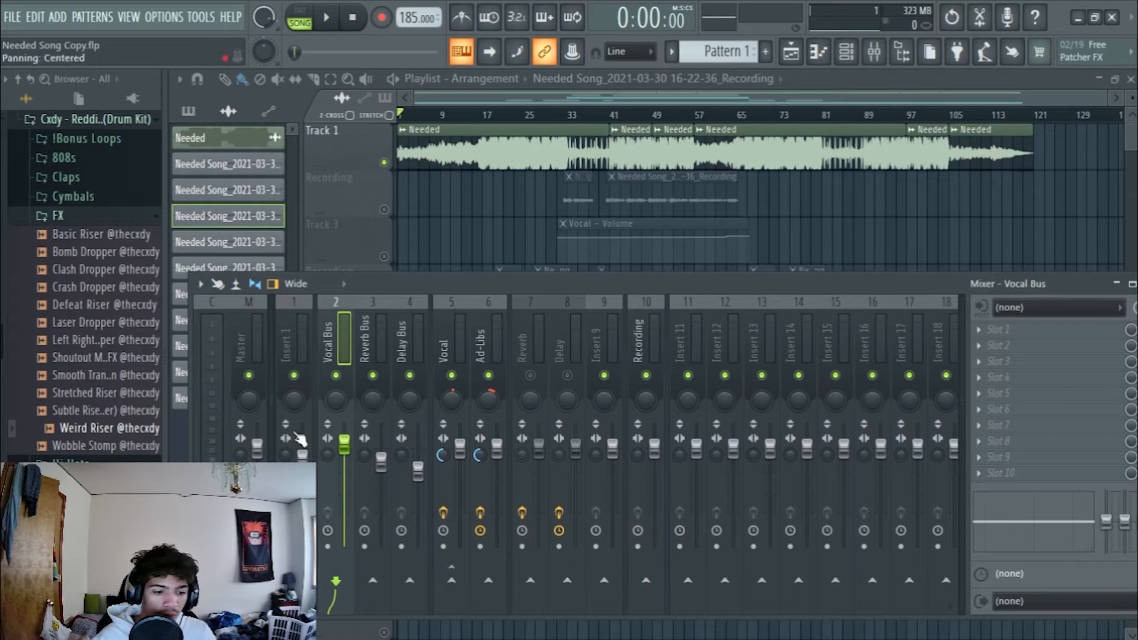
click(385, 299)
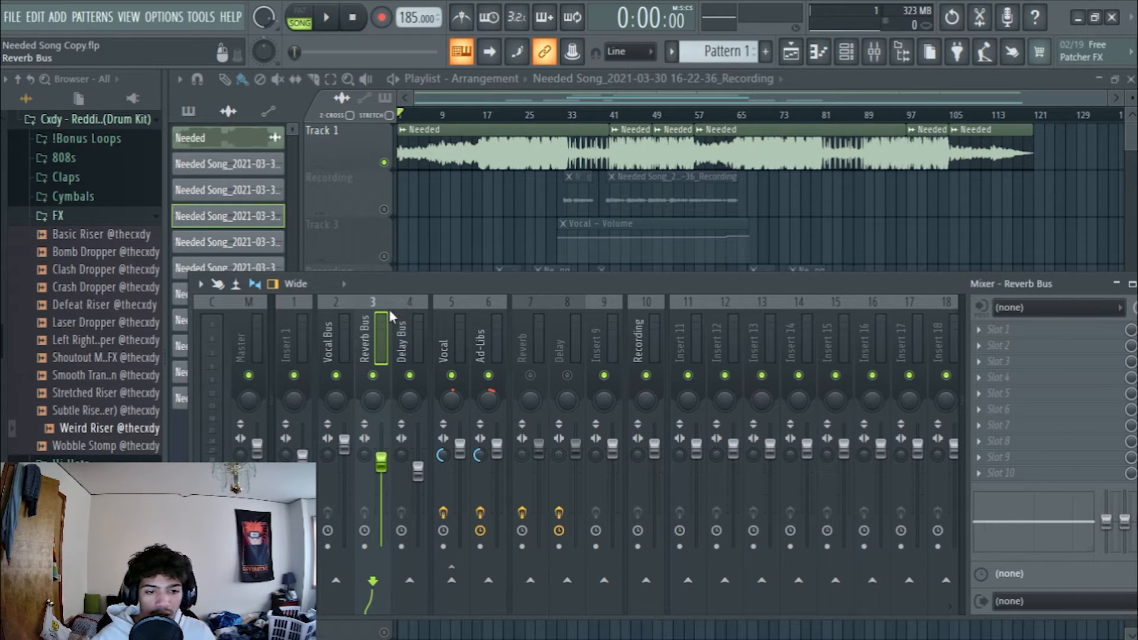
click(414, 301)
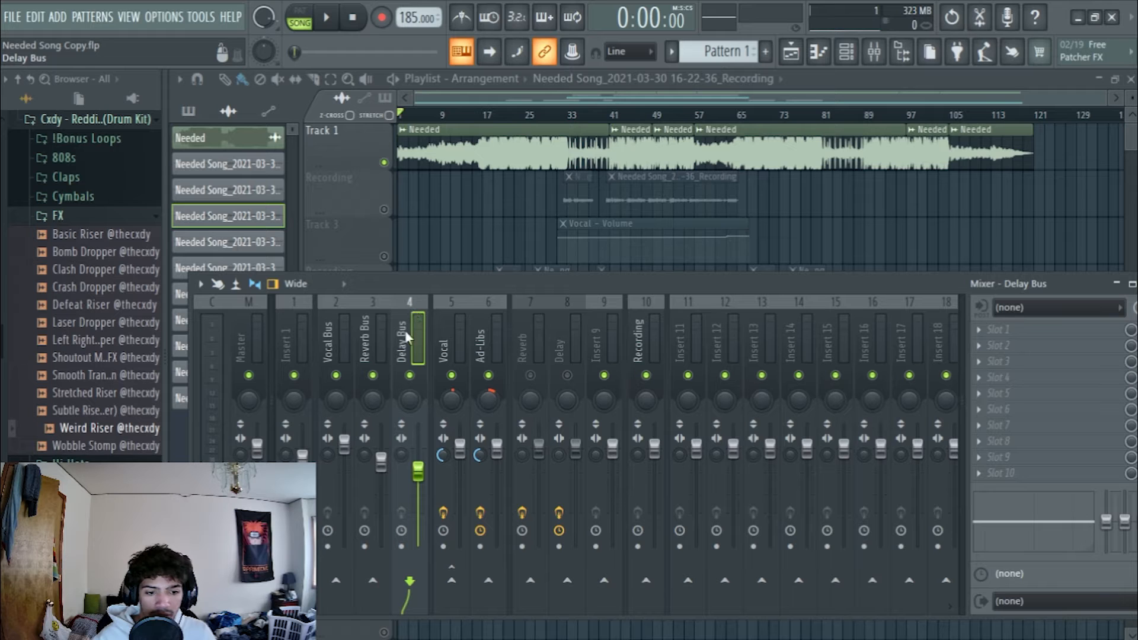
Step: Disable the Vocal track's route to the Master and send it to the Vocal Bus, Reverb and Delay tracks
click(454, 301)
click(249, 581)
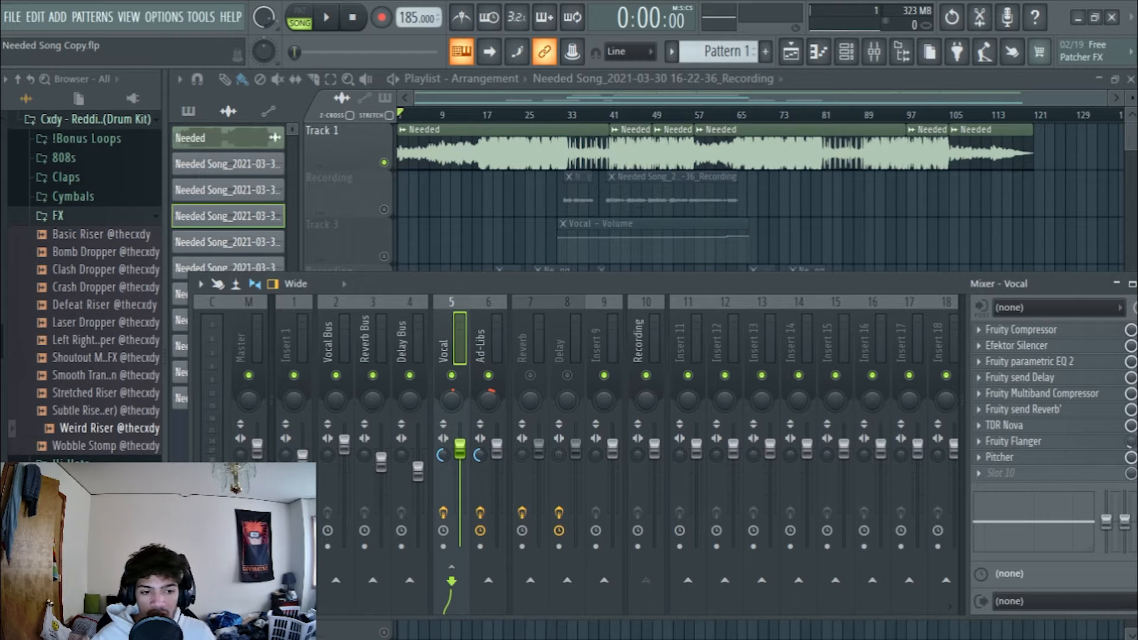
click(698, 418)
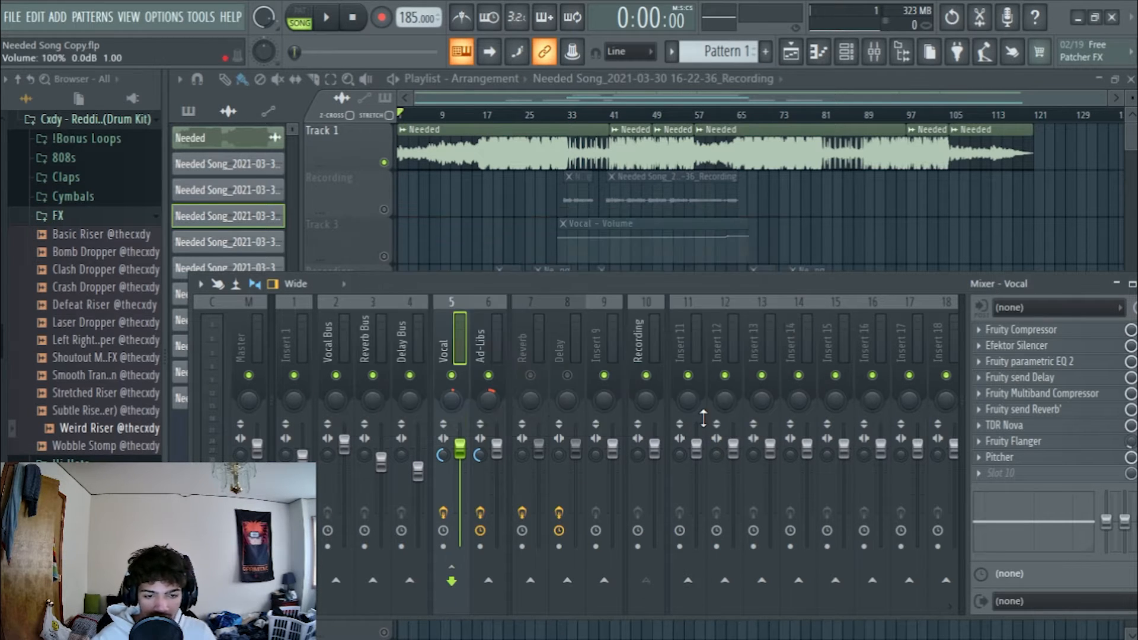
click(335, 580)
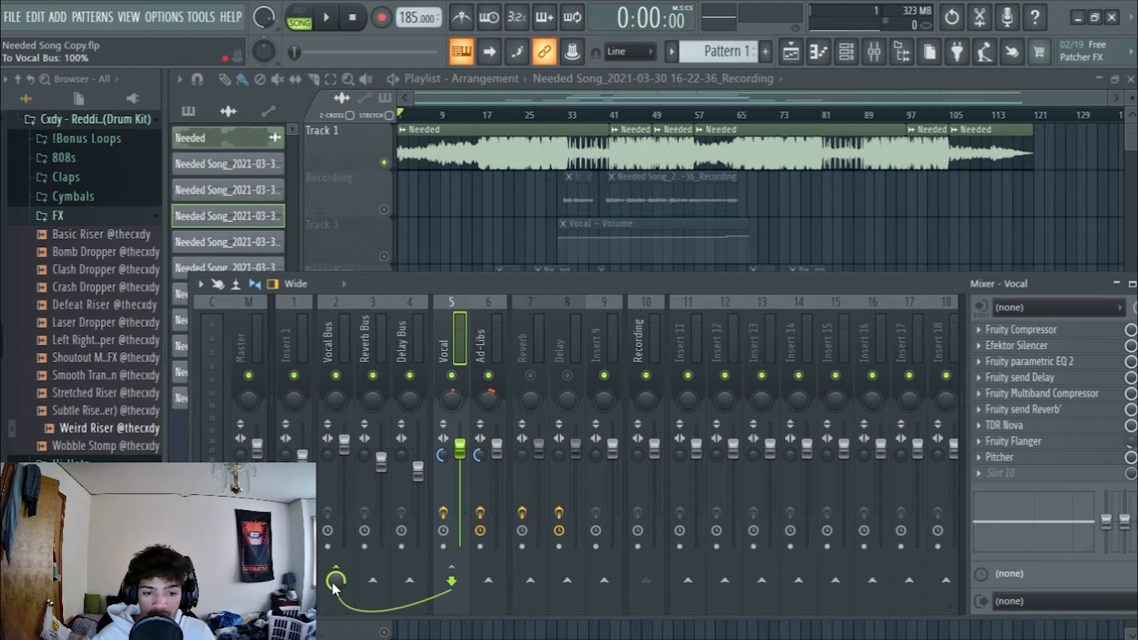
click(531, 581)
click(568, 581)
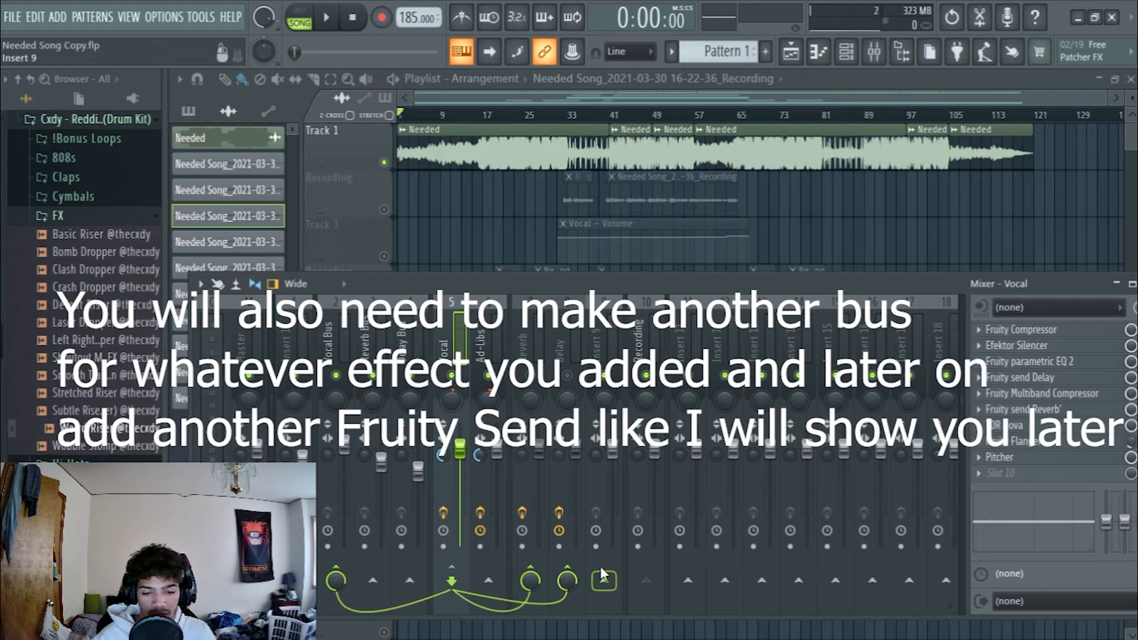
Step: Take the Ad-Libs track off the Master and send it to the Vocal Bus, Reverb and Delay tracks
click(486, 333)
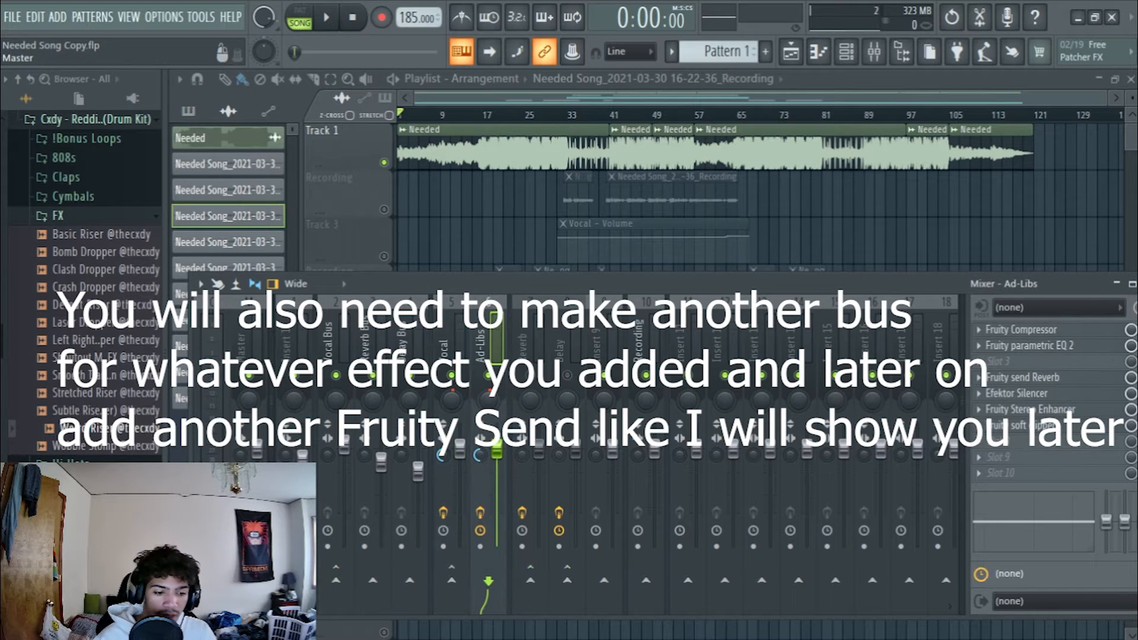
click(336, 579)
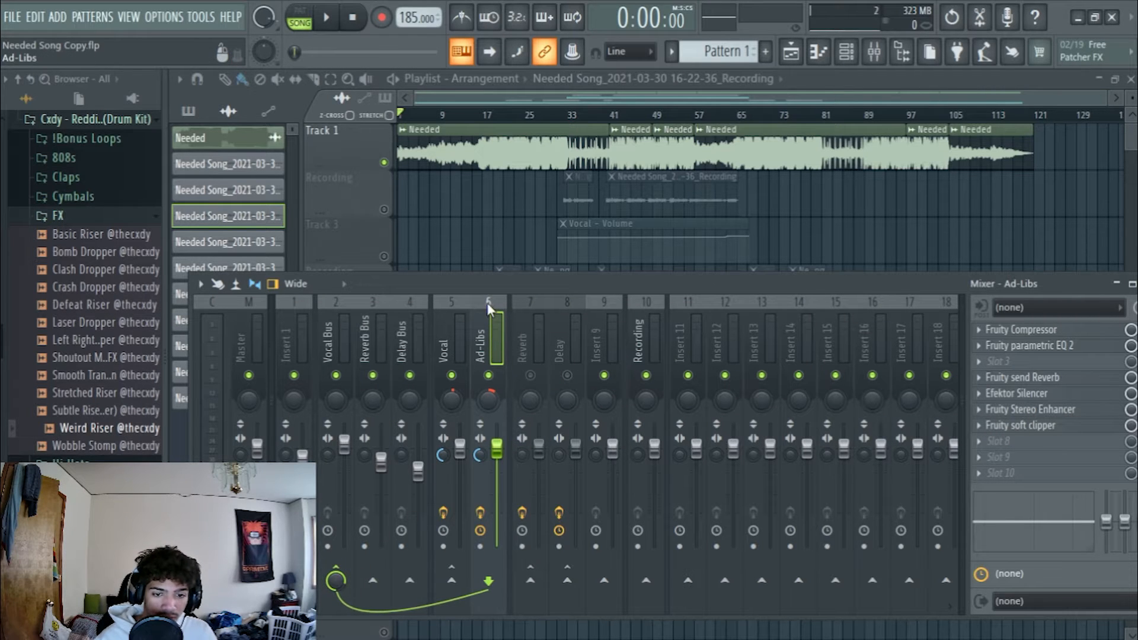
click(529, 578)
click(567, 578)
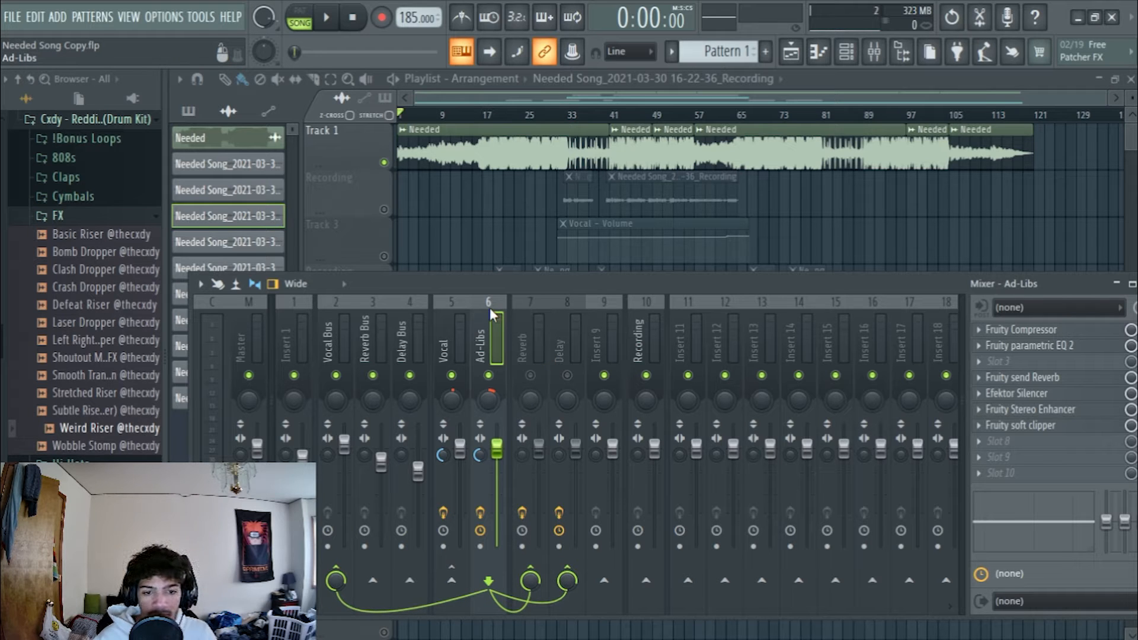
Step: Route the Reverb track to the Reverb Bus and the Delay track to the Delay Bus, with neither feeding the Master
click(528, 304)
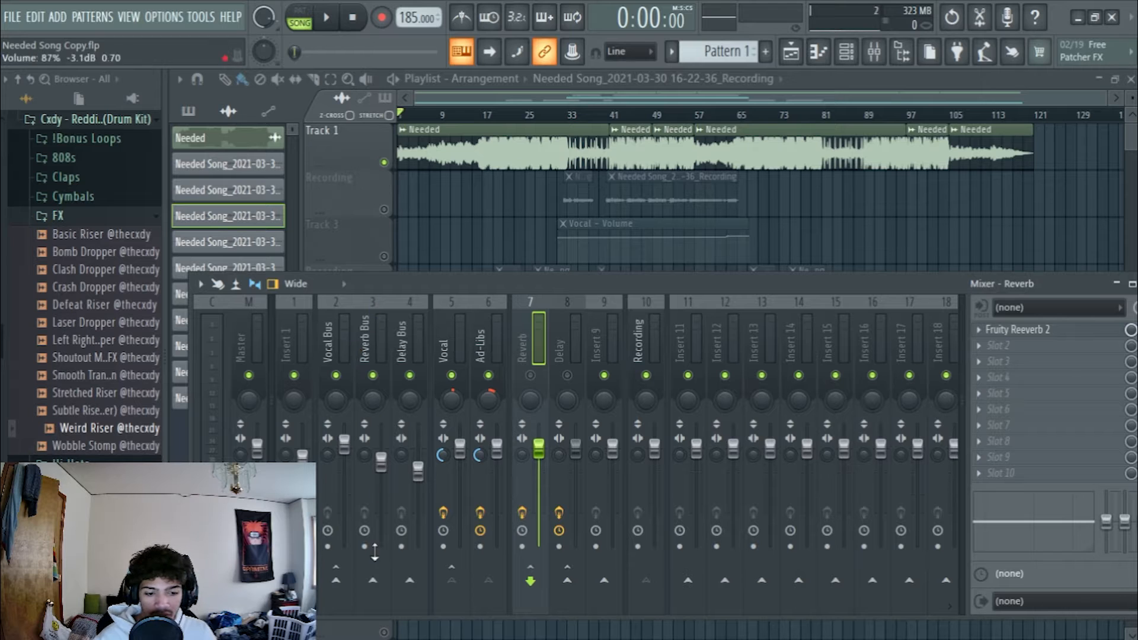
click(372, 580)
click(567, 302)
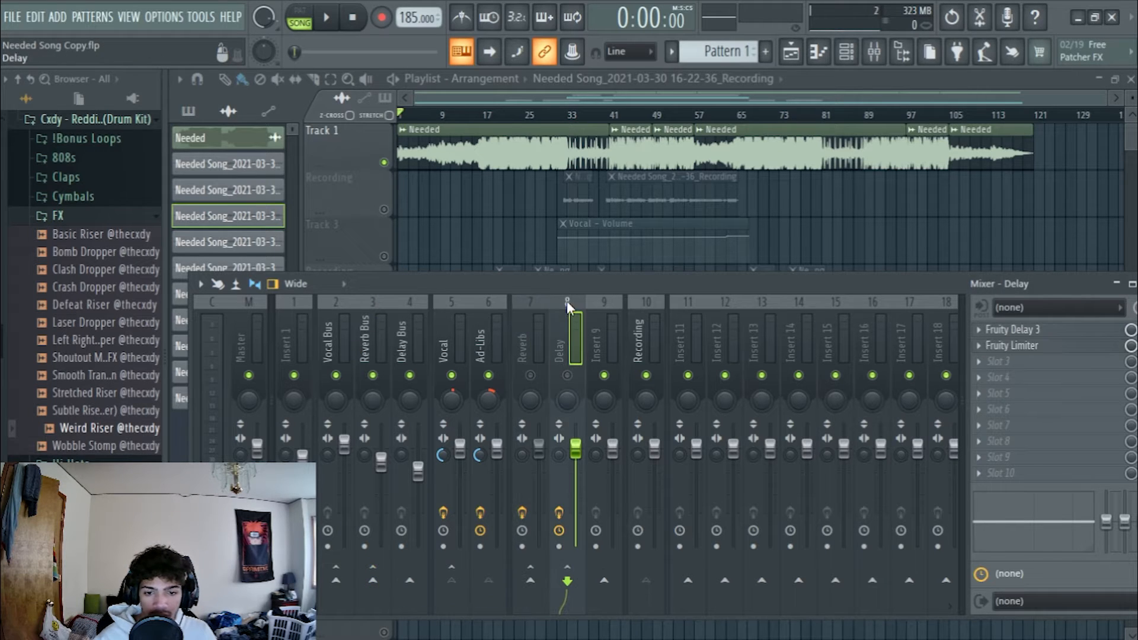
click(409, 579)
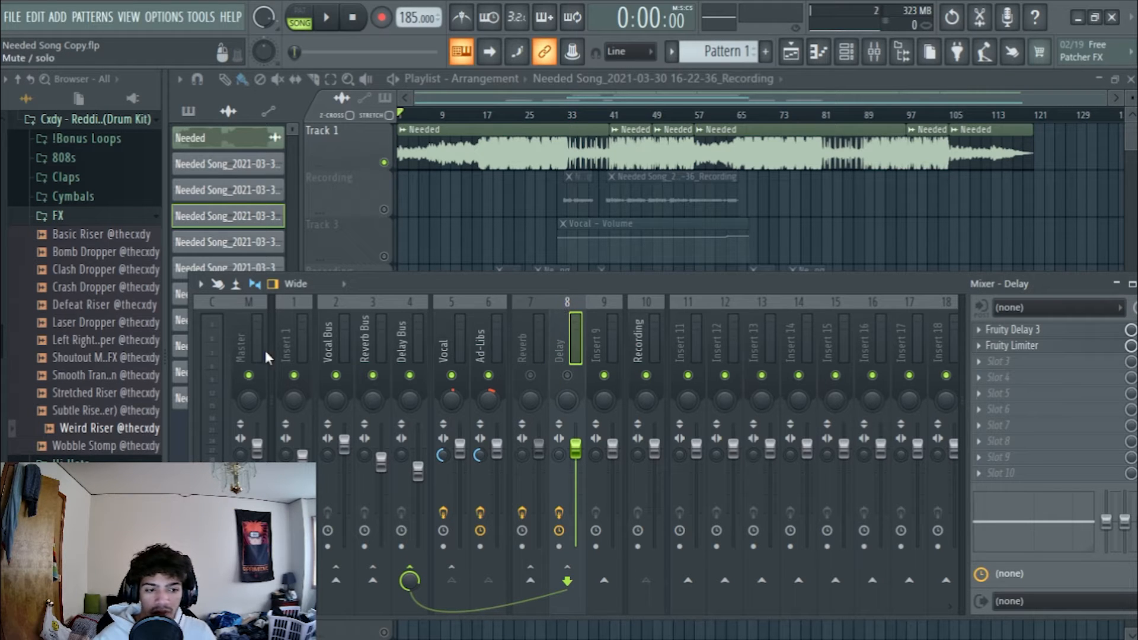
Step: Review the routing of the Master, Delay, Delay Bus, Vocal and Recording mixer tracks
click(254, 300)
click(571, 304)
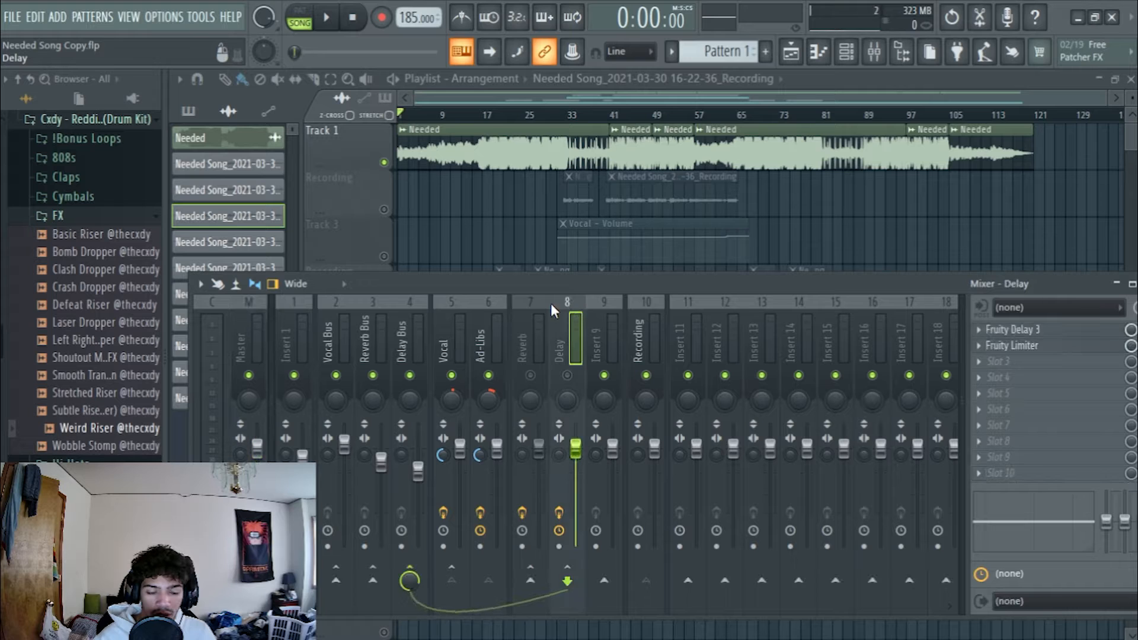
click(406, 300)
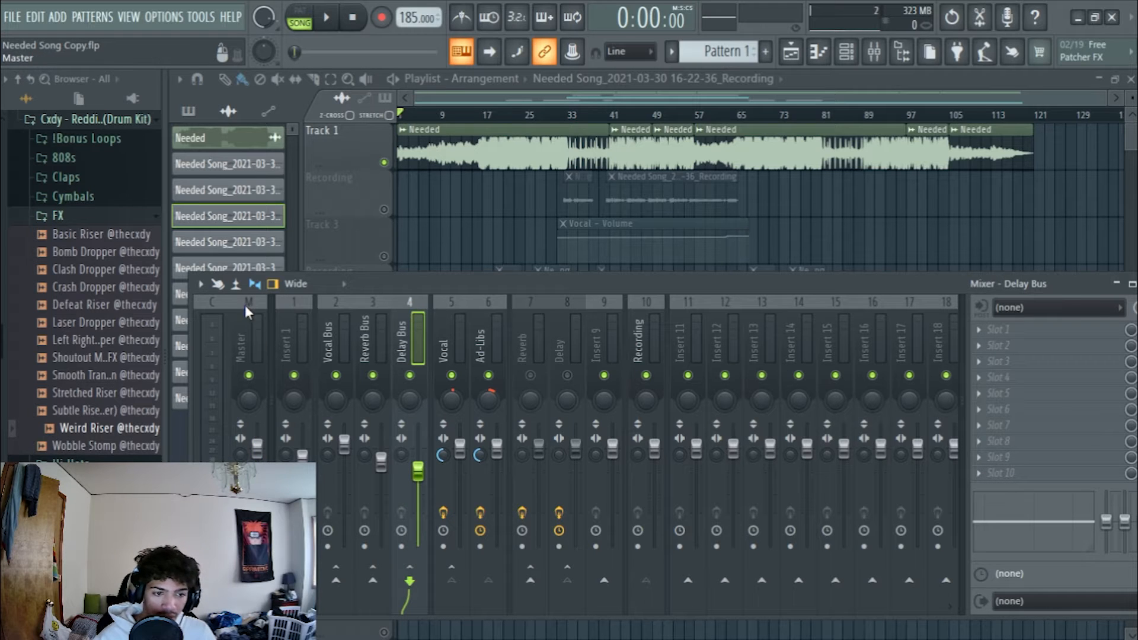
click(244, 304)
click(417, 301)
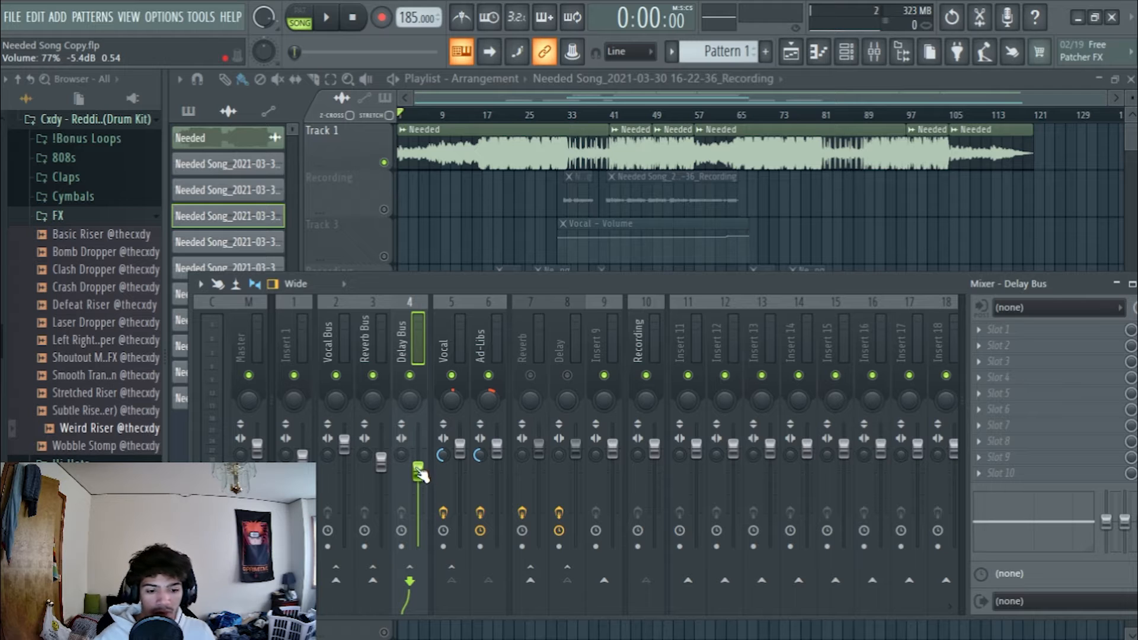
click(441, 301)
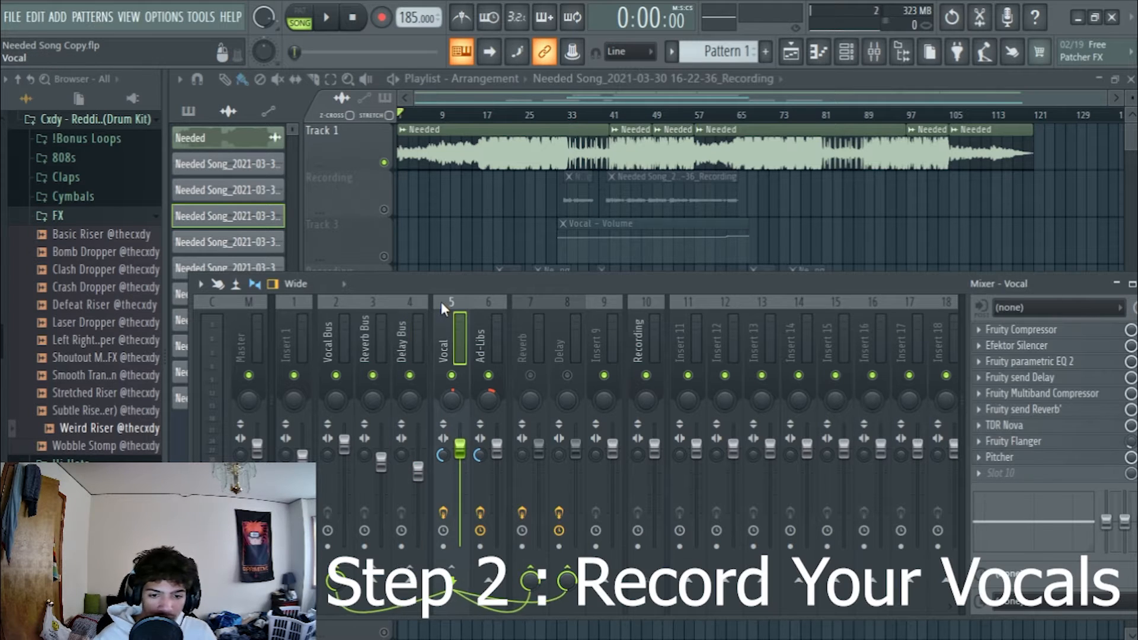
click(641, 304)
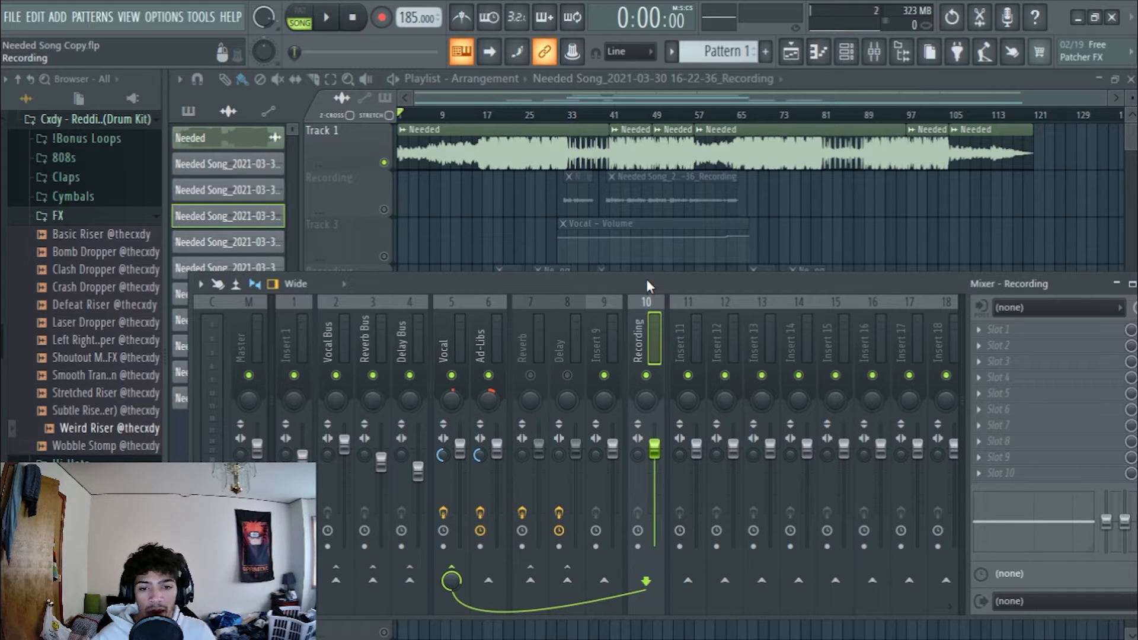
drag(647, 280, 644, 283)
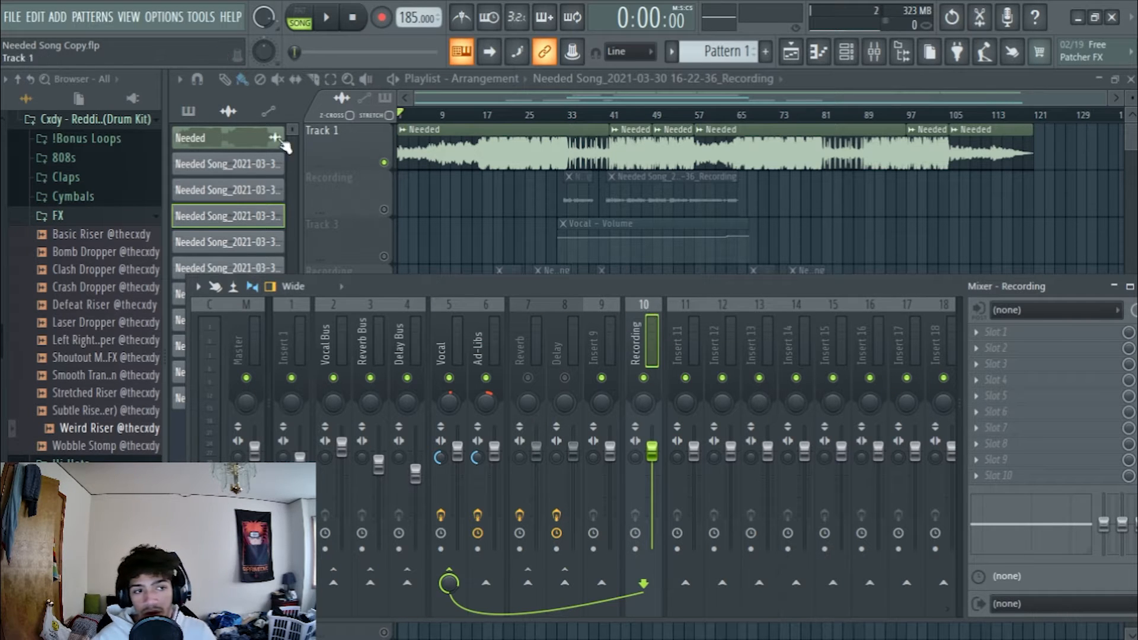
Step: Choose FL Studio ASIO as the audio device in the audio settings
click(165, 17)
click(206, 74)
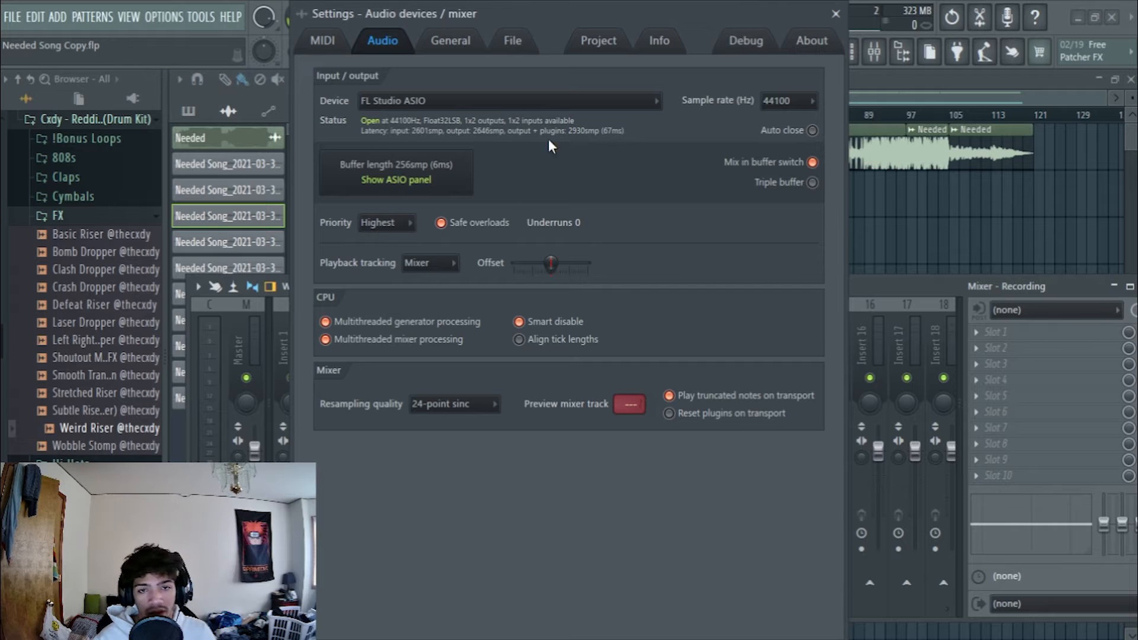
click(460, 102)
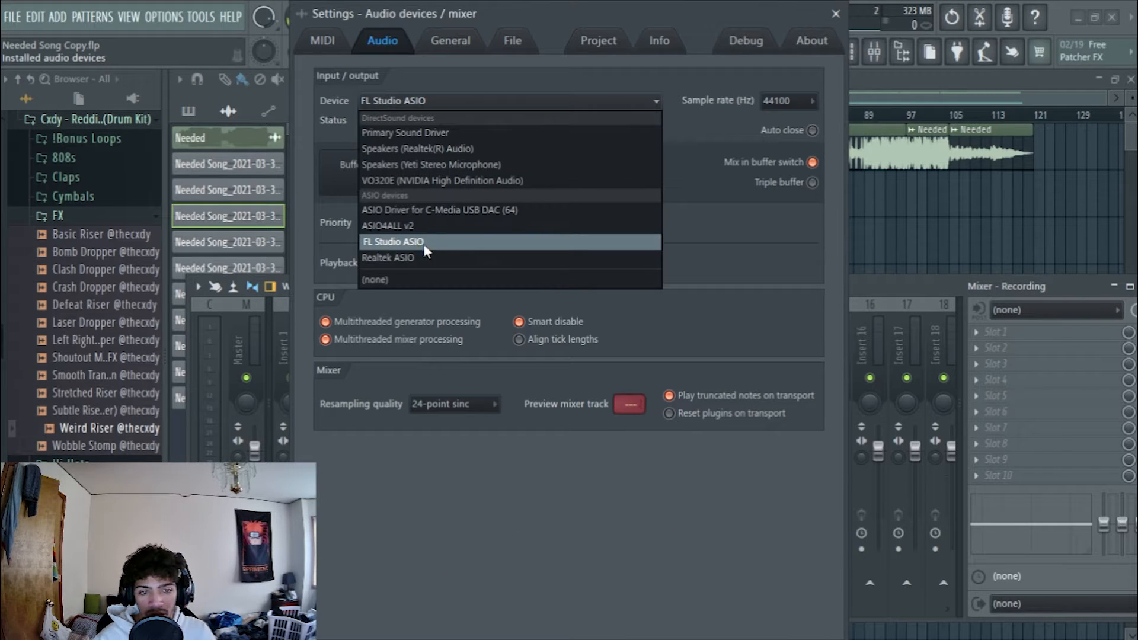
click(445, 242)
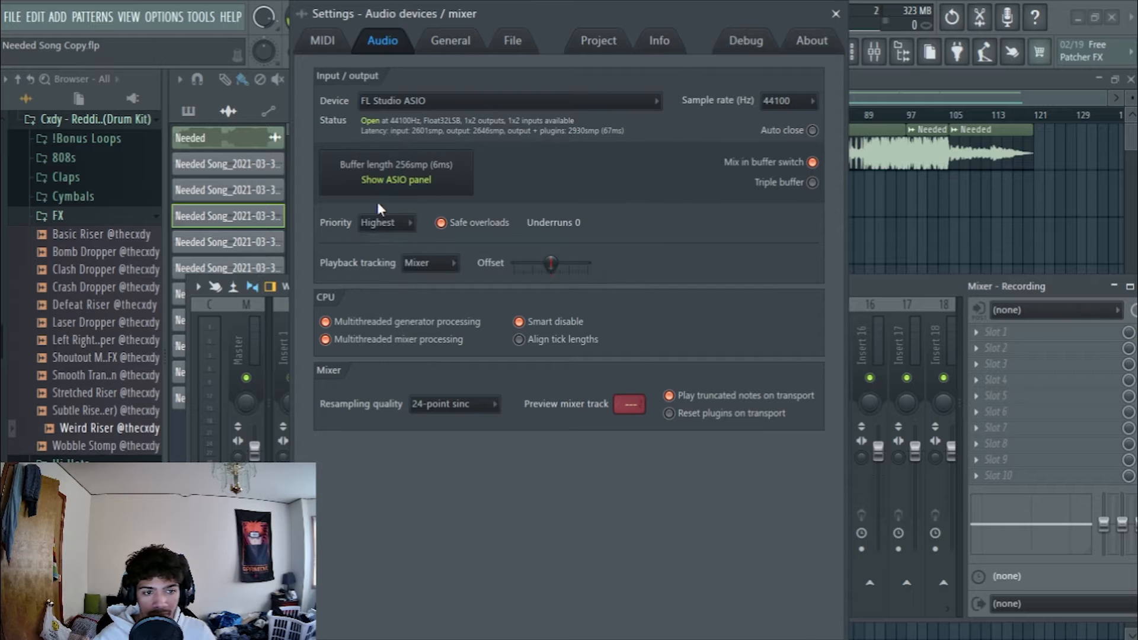
Step: Configure the ASIO driver with Microphone (Yeti Stereo Microphone) as input and Speakers (Realtek(R) Audio) as output, and close the settings
click(385, 179)
drag(461, 173, 541, 214)
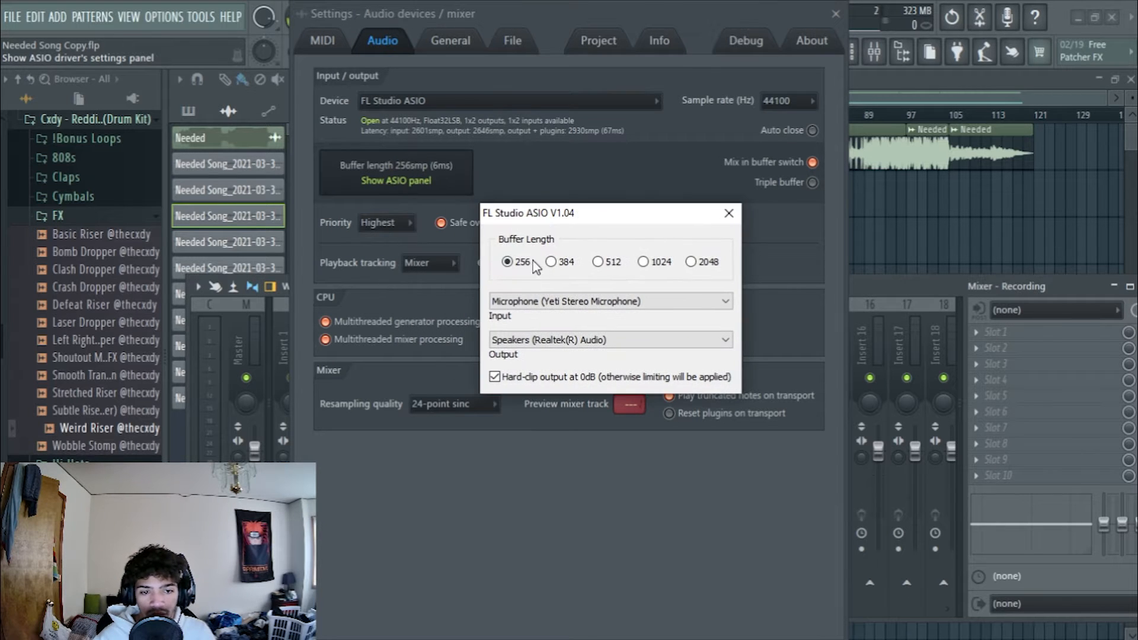
click(554, 301)
click(550, 326)
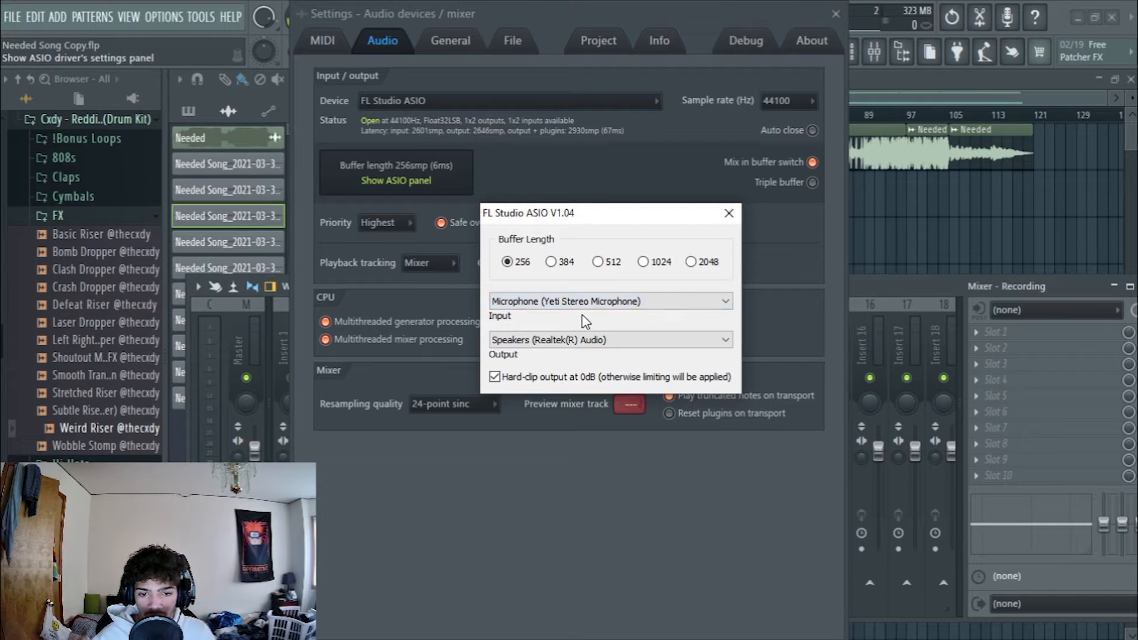
click(540, 343)
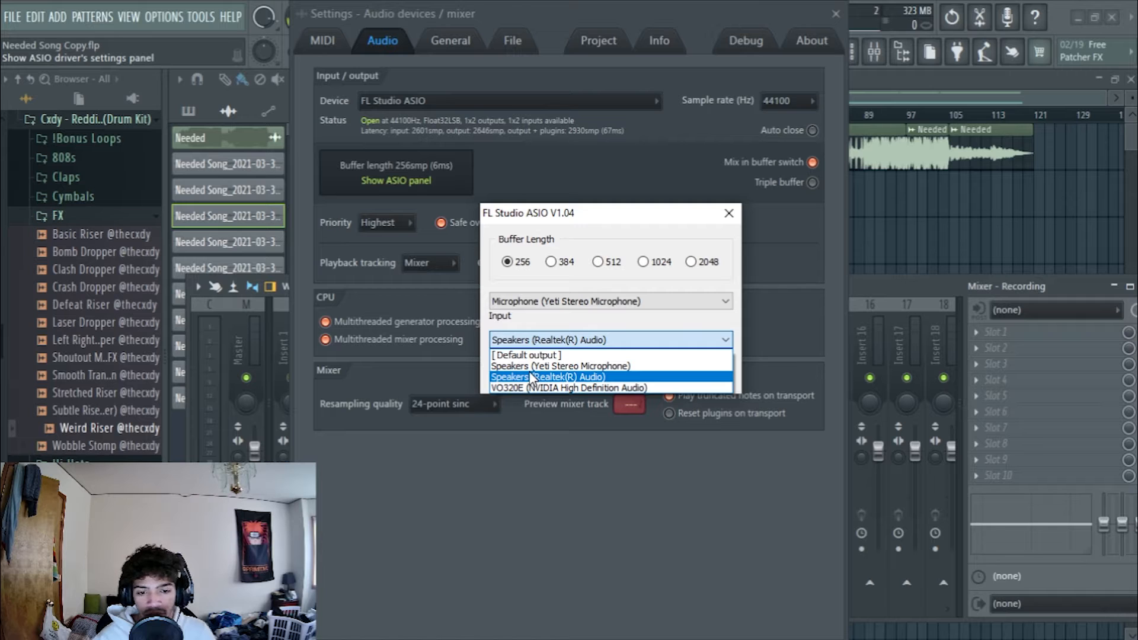
click(532, 377)
click(729, 213)
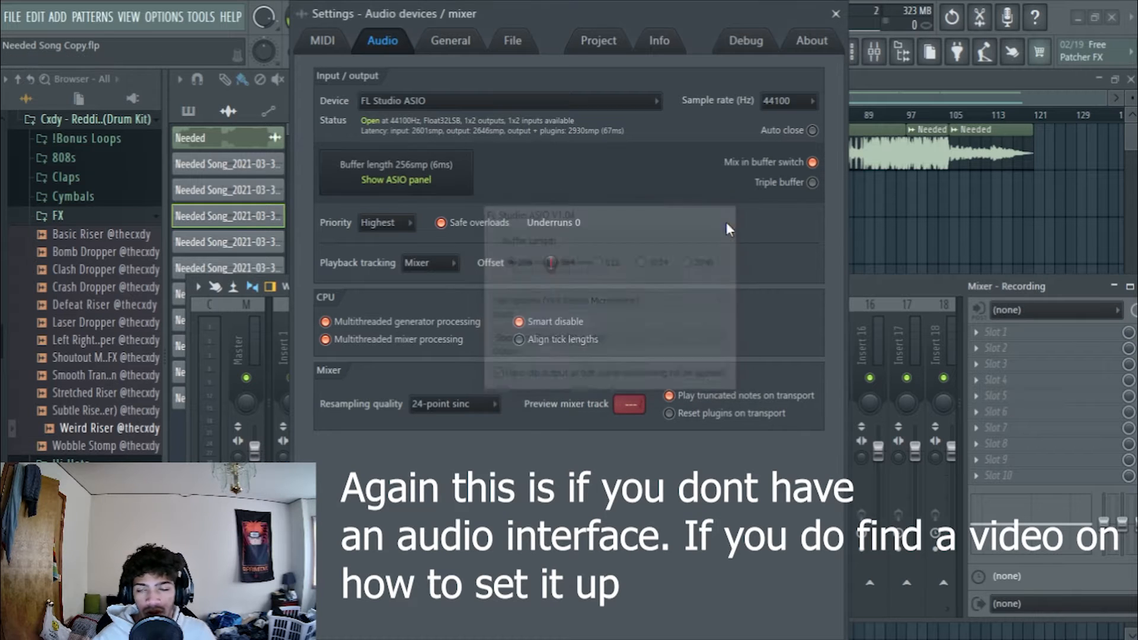
click(836, 14)
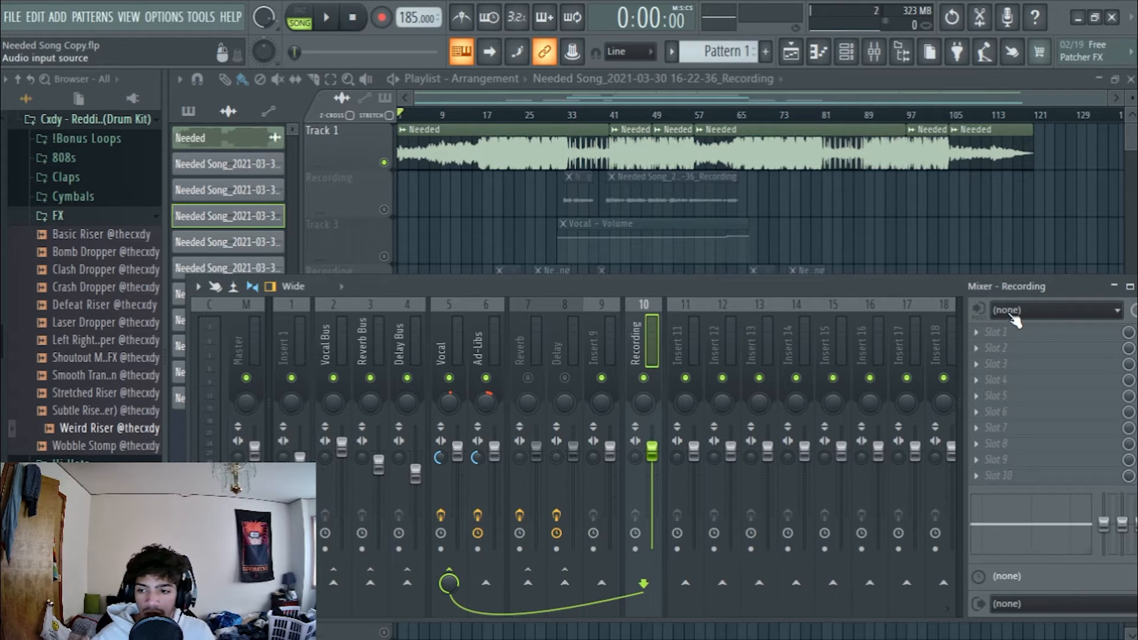
Step: Set the Recording track's audio input to mono In 1 and mute the Vocal Bus
click(1042, 316)
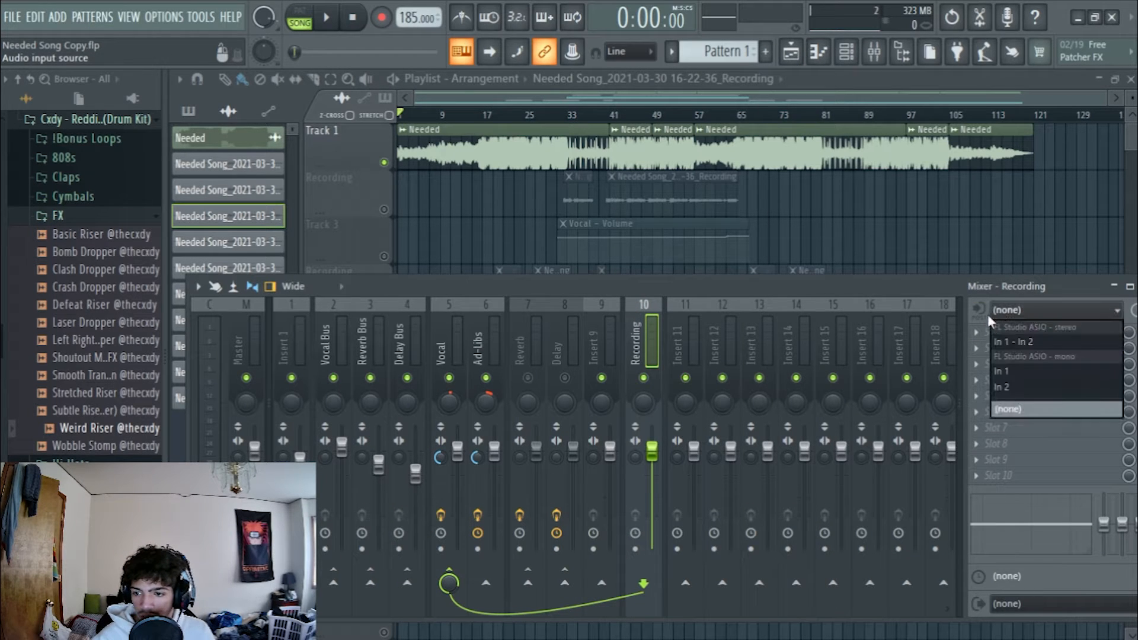
click(1013, 369)
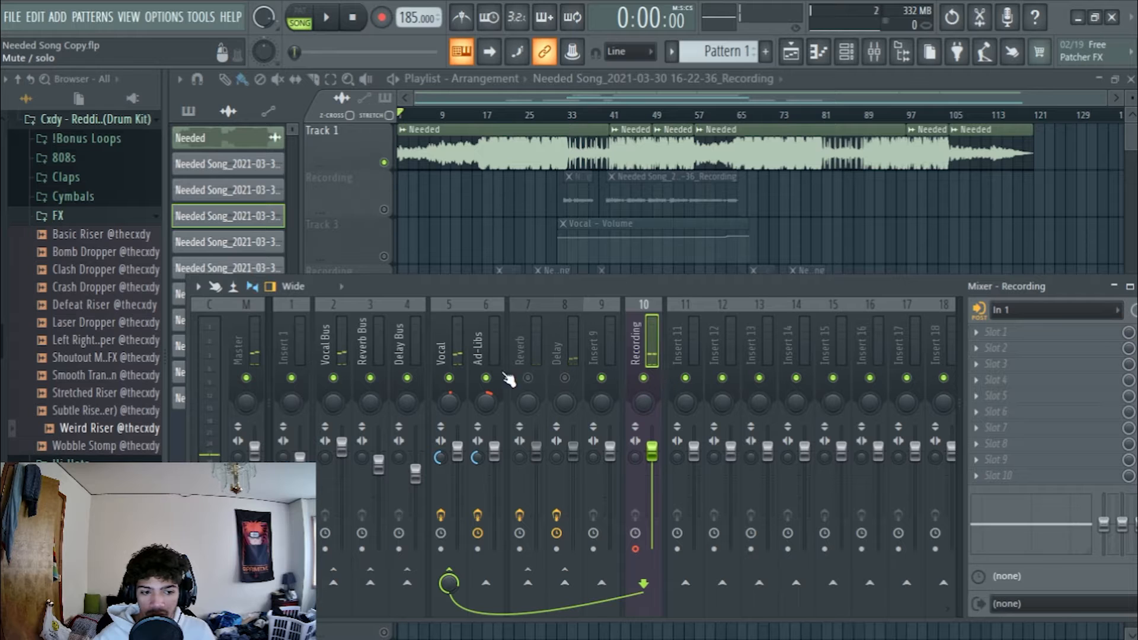
click(333, 378)
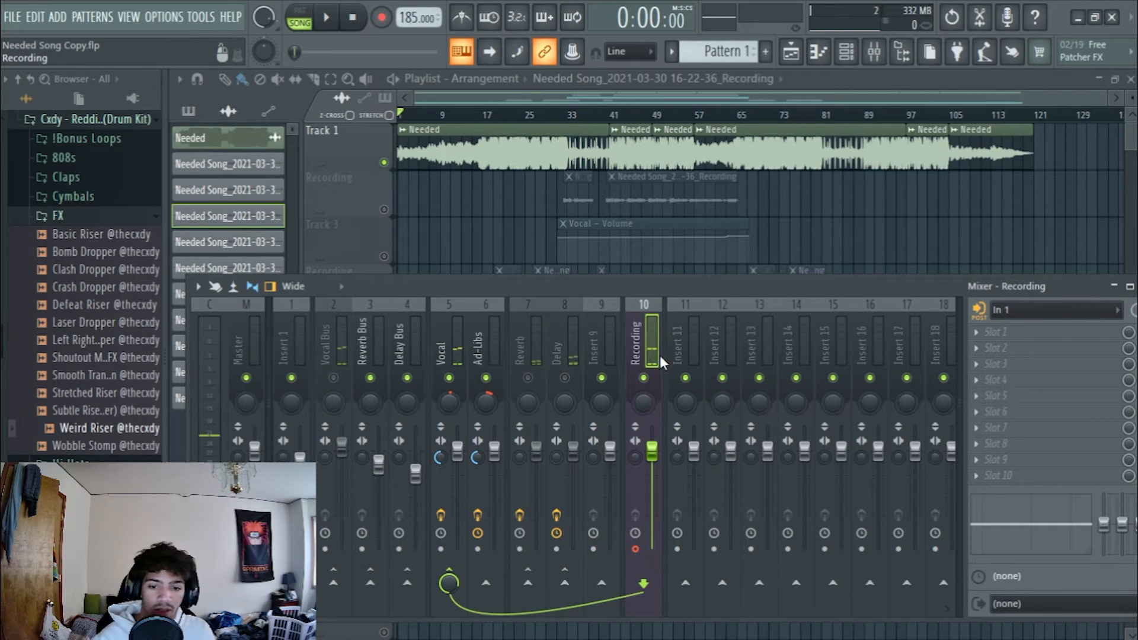
click(336, 303)
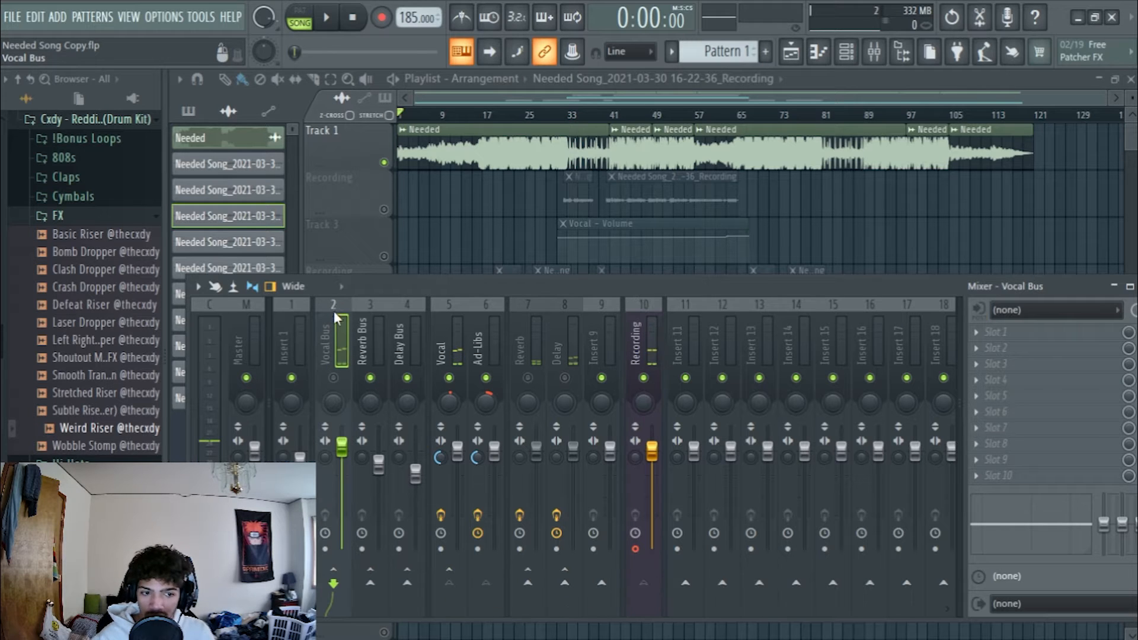
click(334, 378)
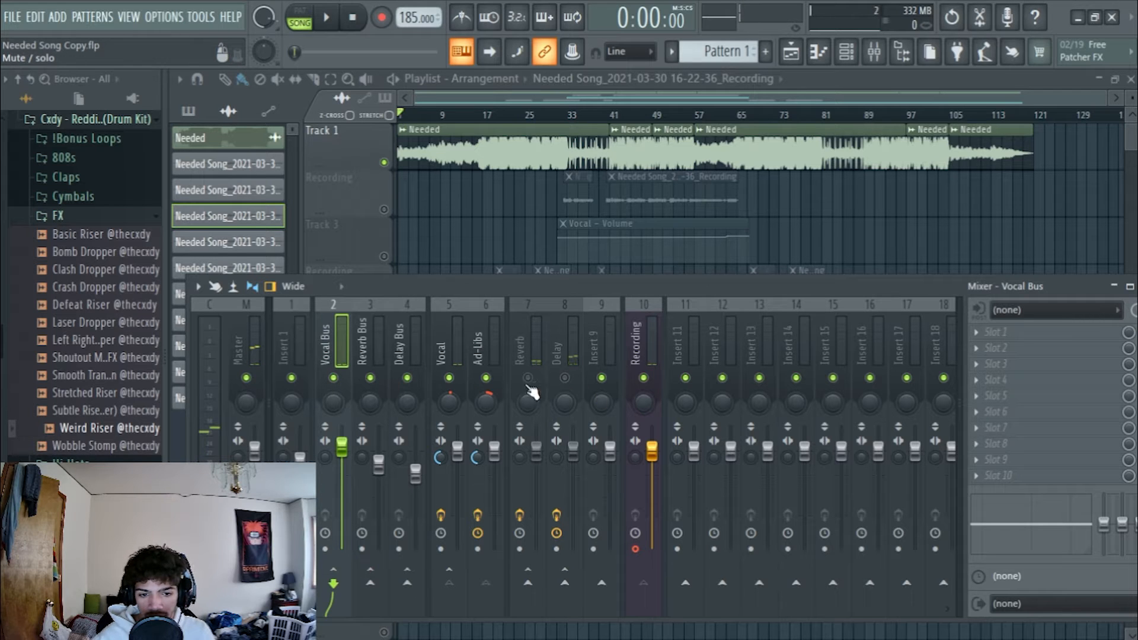
click(333, 378)
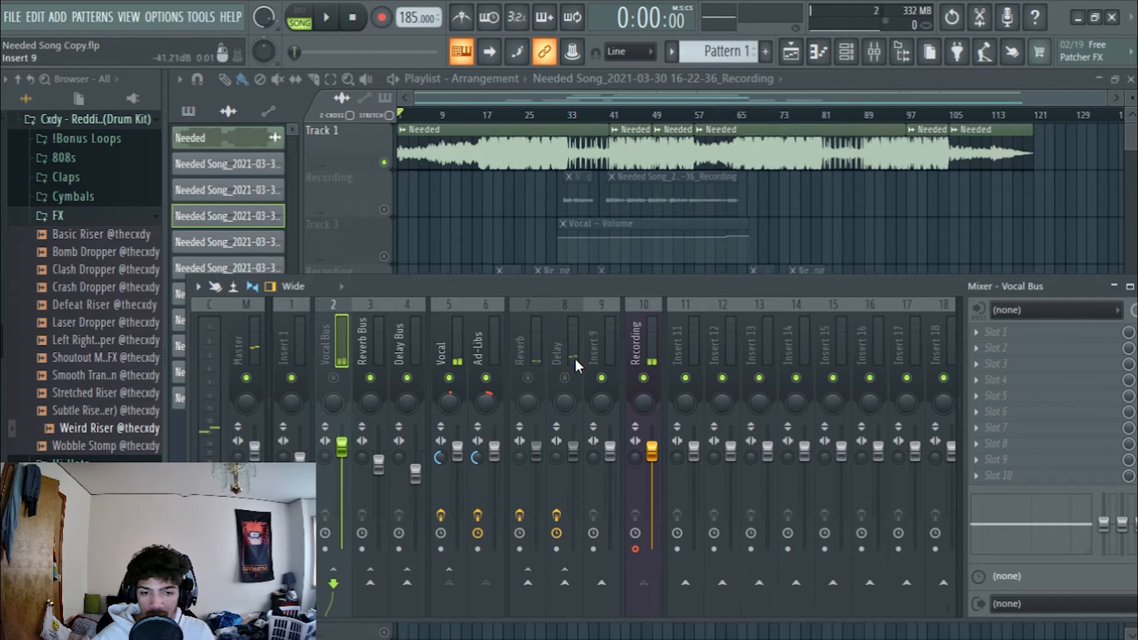
Step: Examine the routing and effects of the Vocal, Reverb and Delay mixer tracks
click(449, 304)
click(535, 306)
click(558, 346)
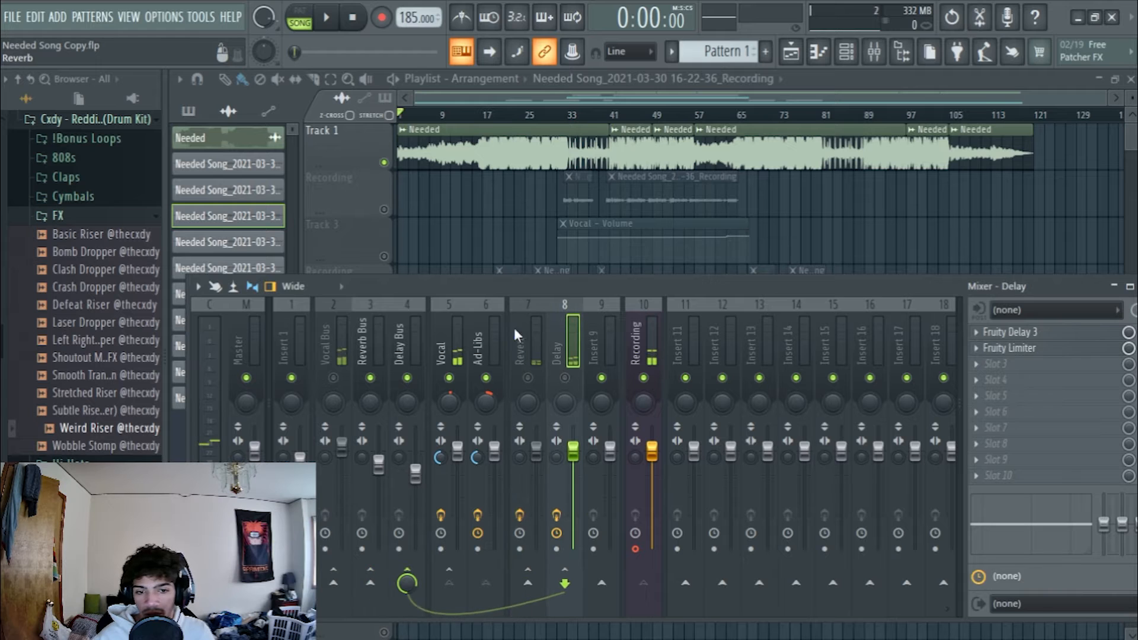
click(520, 306)
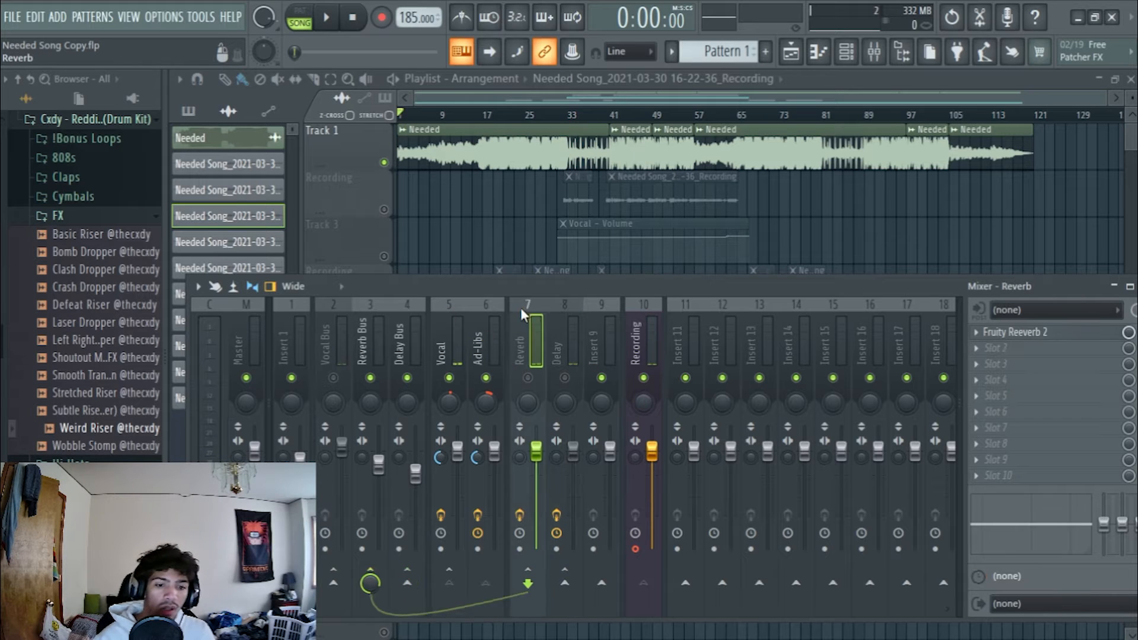
click(448, 304)
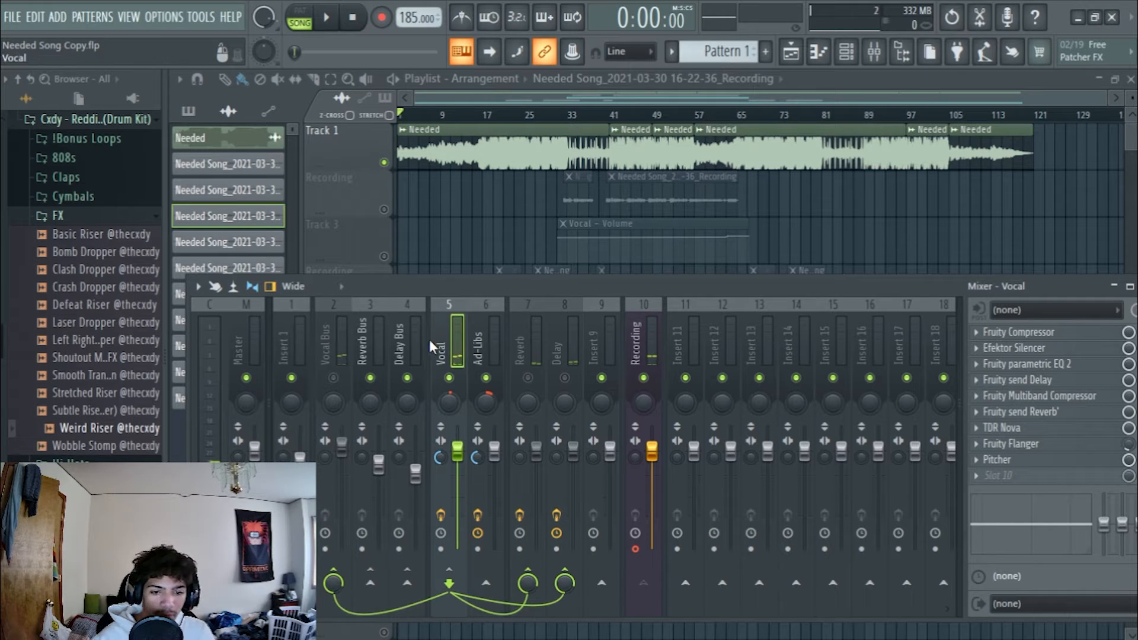
click(523, 309)
click(572, 305)
click(445, 304)
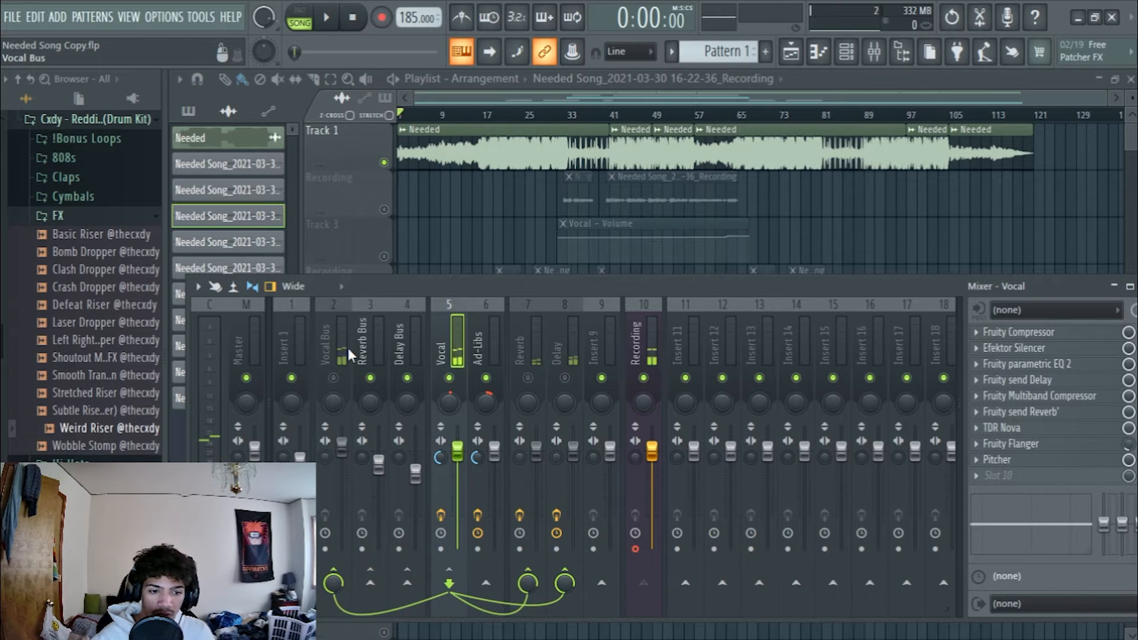
Step: Unmute the Vocal Bus, Reverb and Delay tracks to monitor the microphone, and mute all three again
click(333, 378)
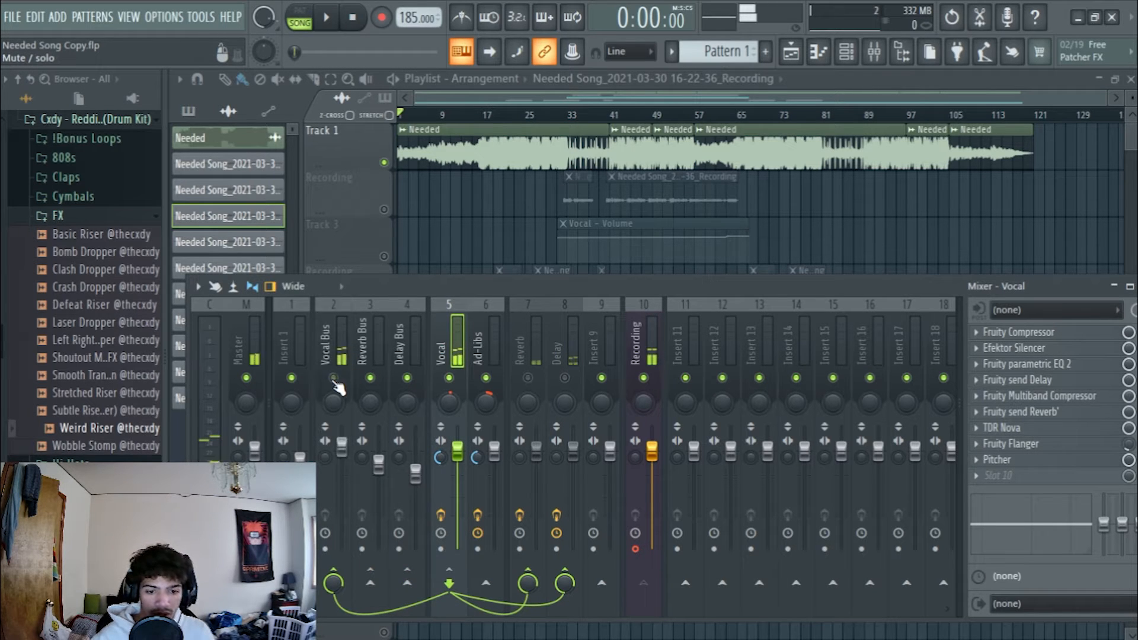
click(528, 378)
click(564, 378)
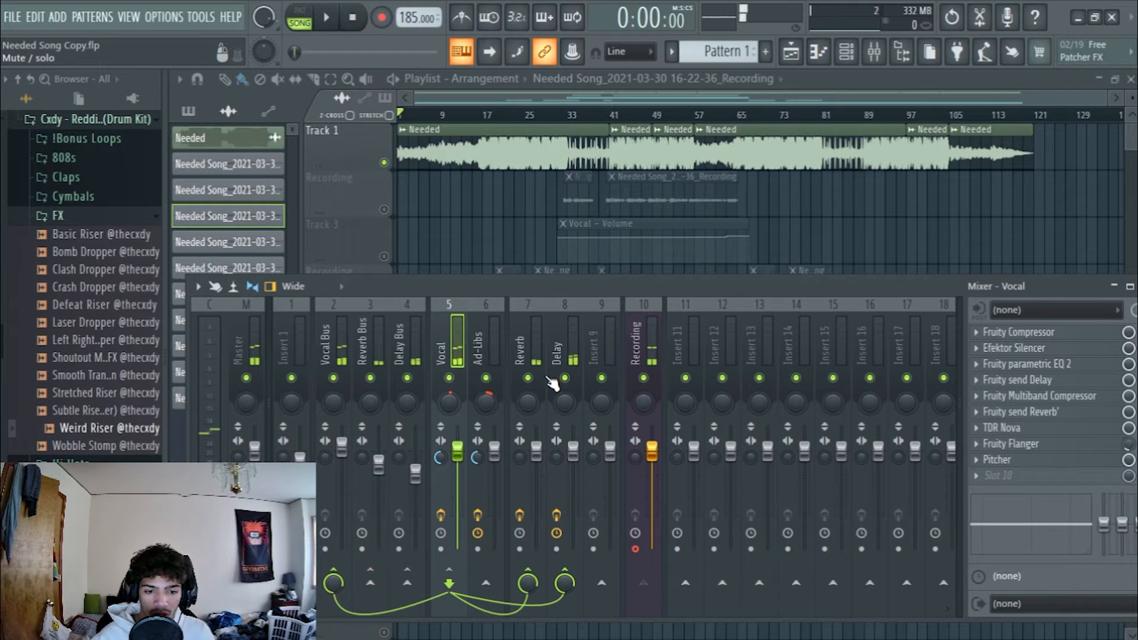
click(528, 378)
click(564, 378)
click(334, 378)
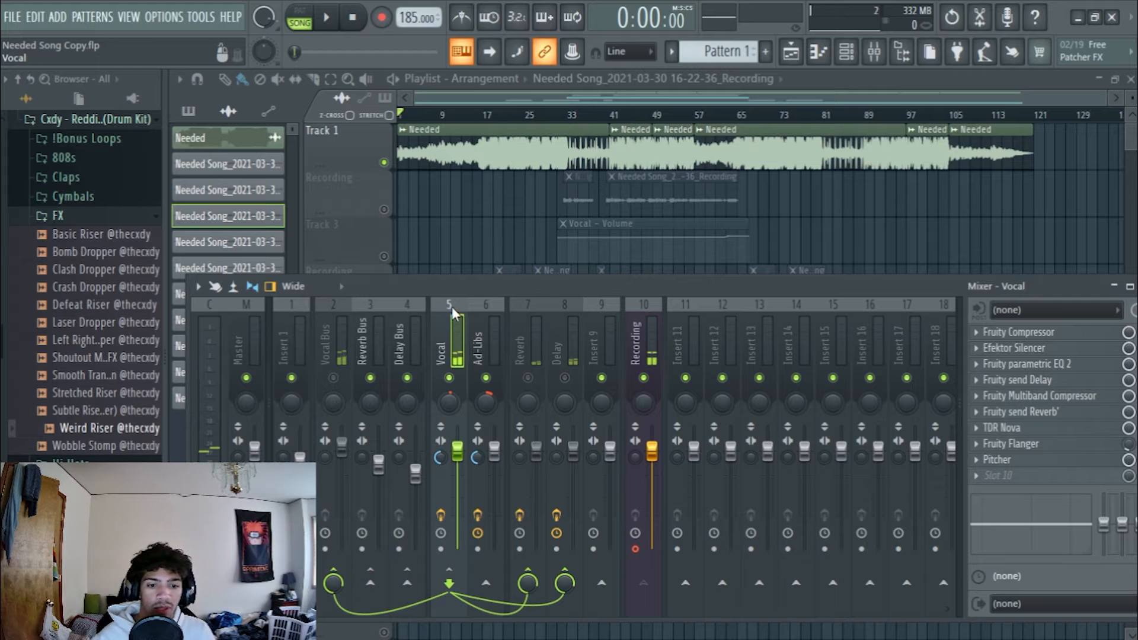
Step: Record a short audio take through the Recording mixer track from the start of the song and delete its clip from the playlist
click(642, 305)
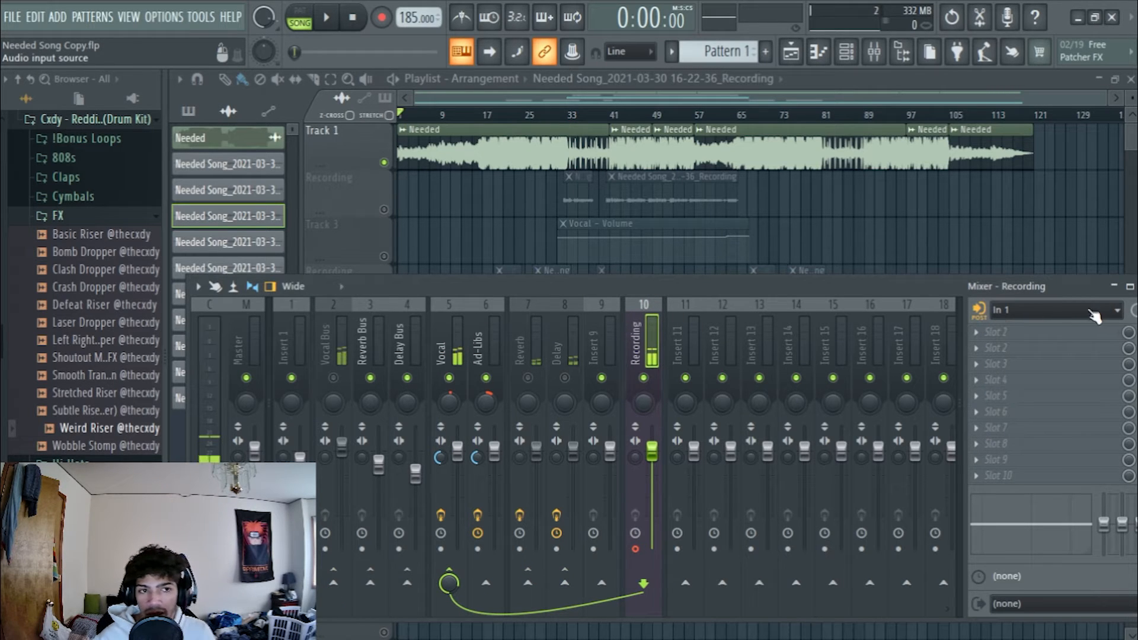
click(382, 17)
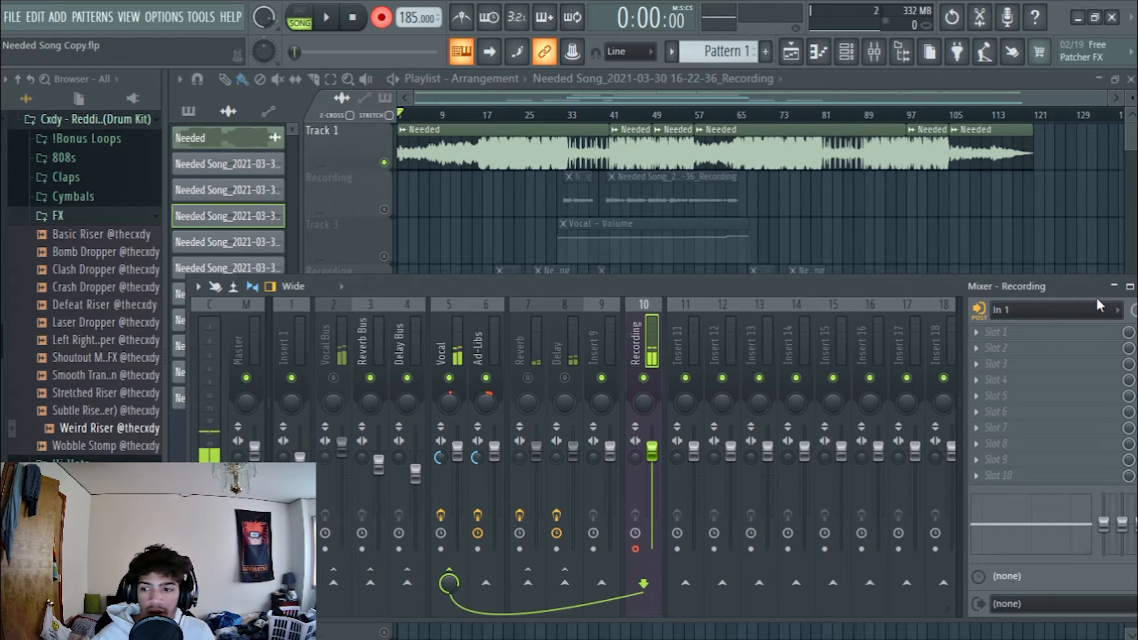
click(1115, 287)
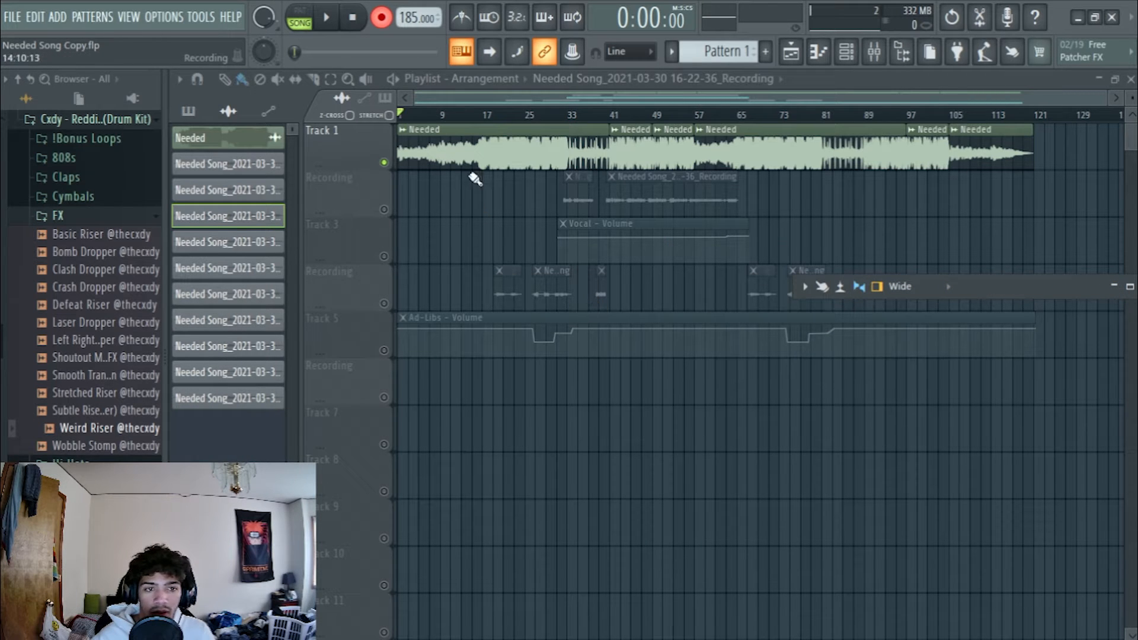
key(space)
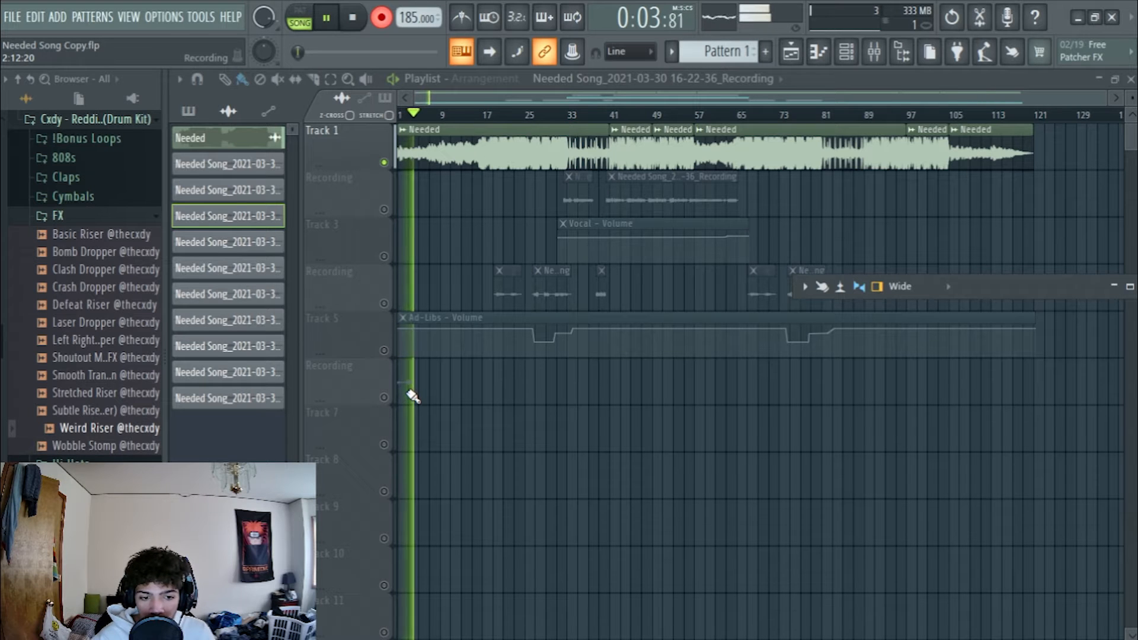
key(space)
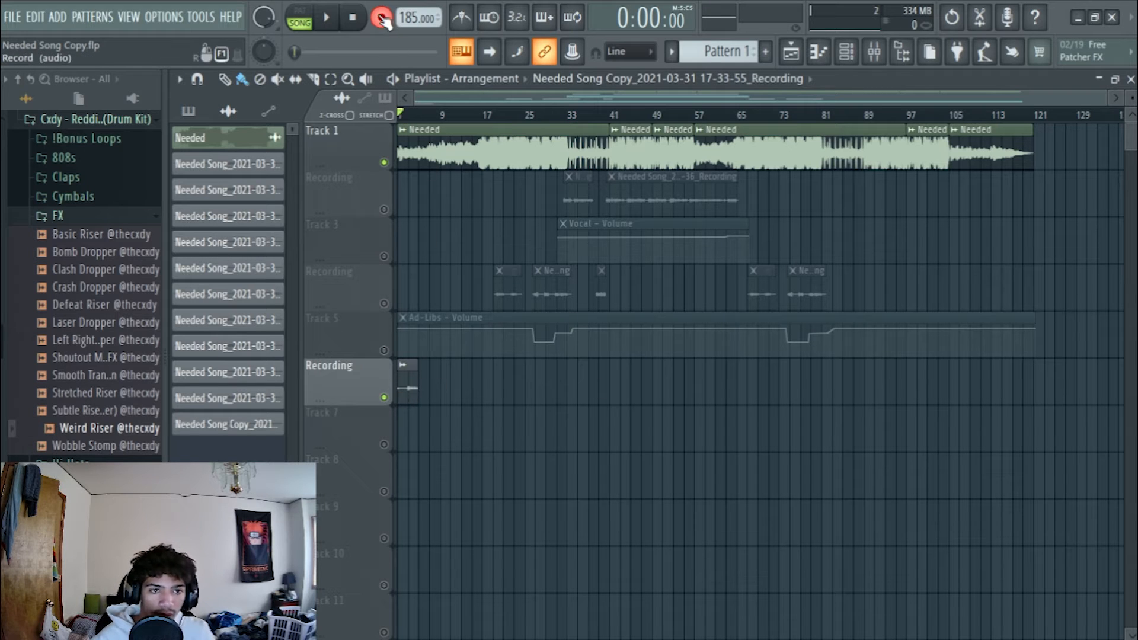
right_click(402, 375)
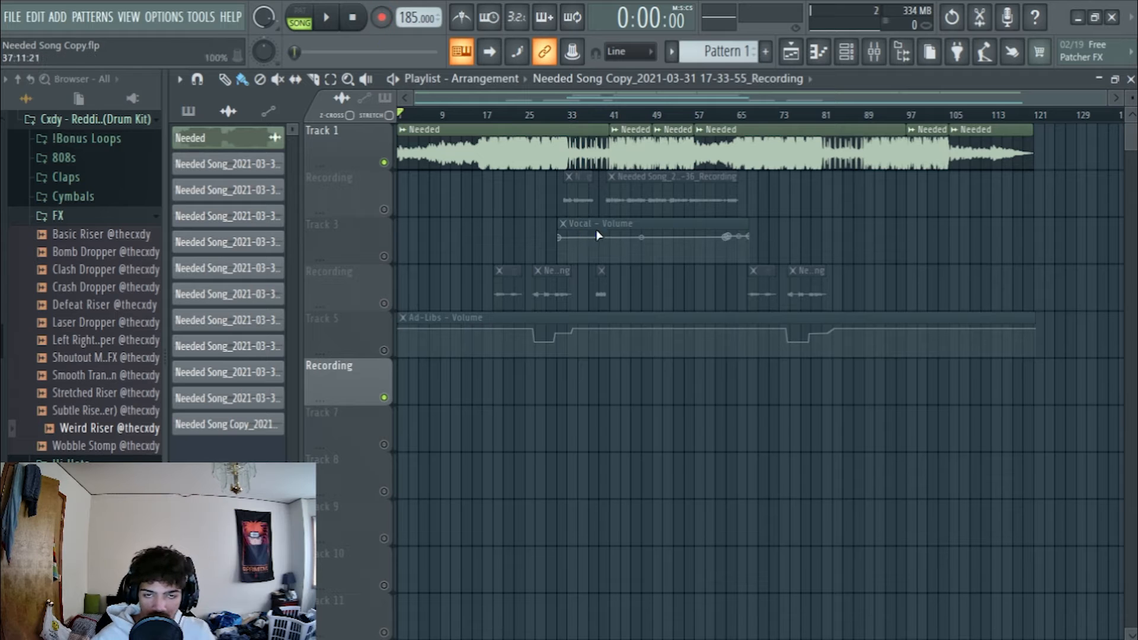
Step: Bring back the mixer and move its window slightly lower over the playlist
click(898, 57)
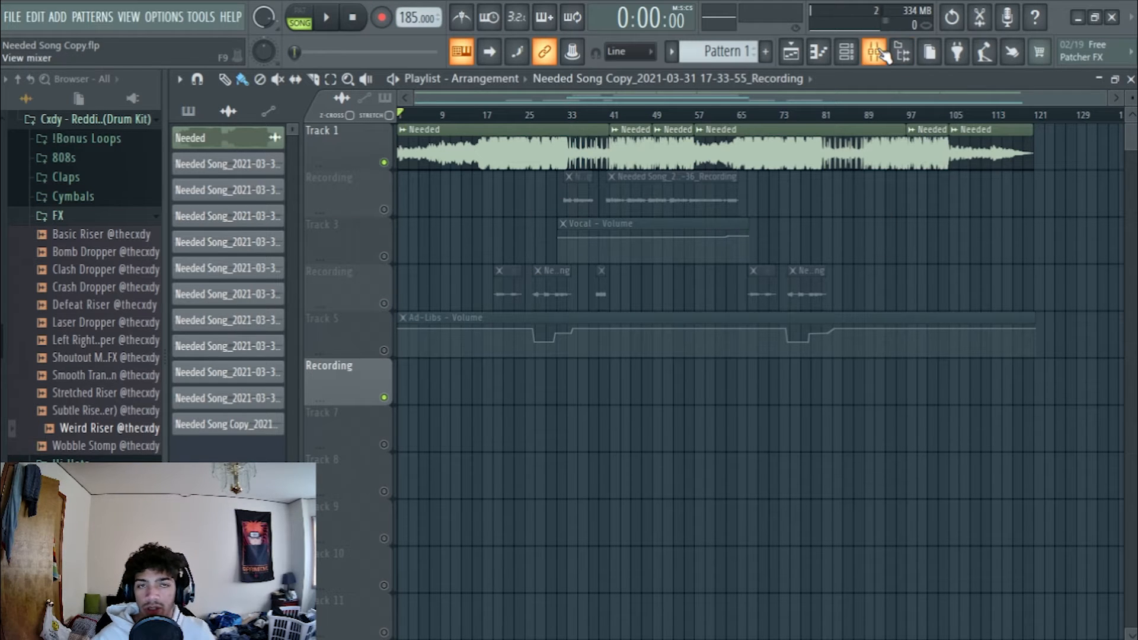
click(1115, 287)
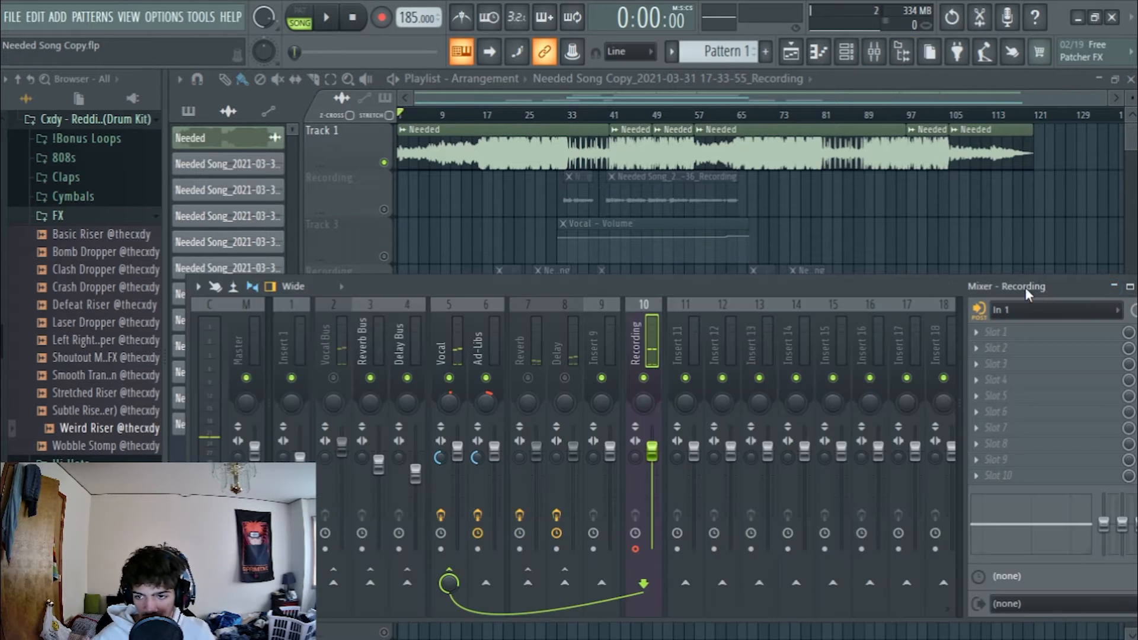
drag(923, 281, 912, 298)
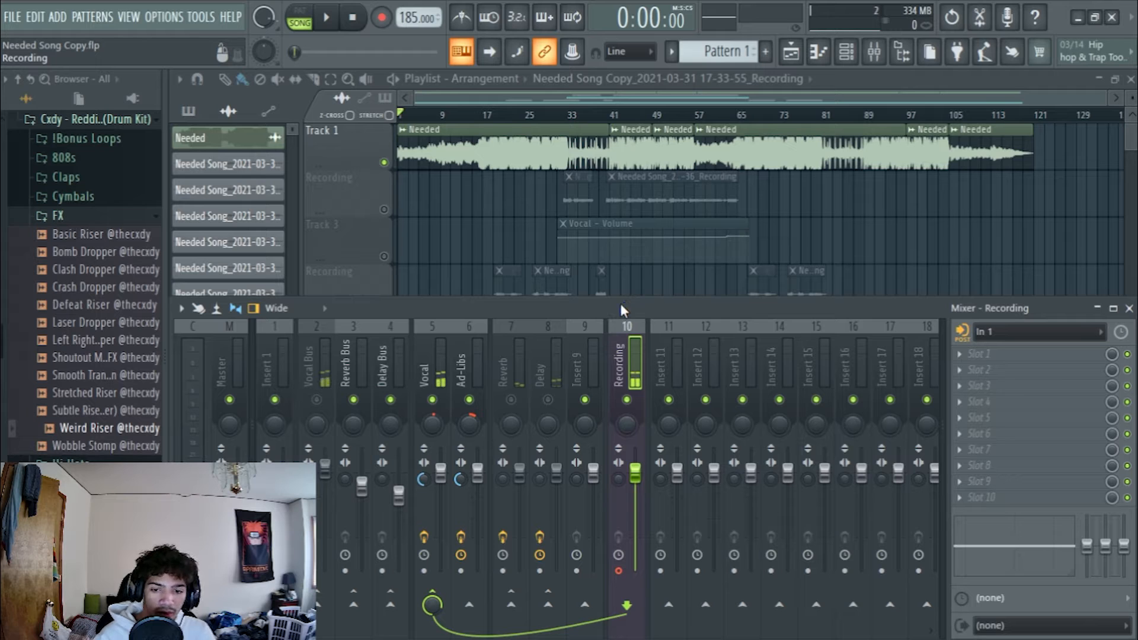
Step: Mute the beat on Track 1 and play the vocal and ad-lib recordings from bar 32 with the mixer open
key(F9)
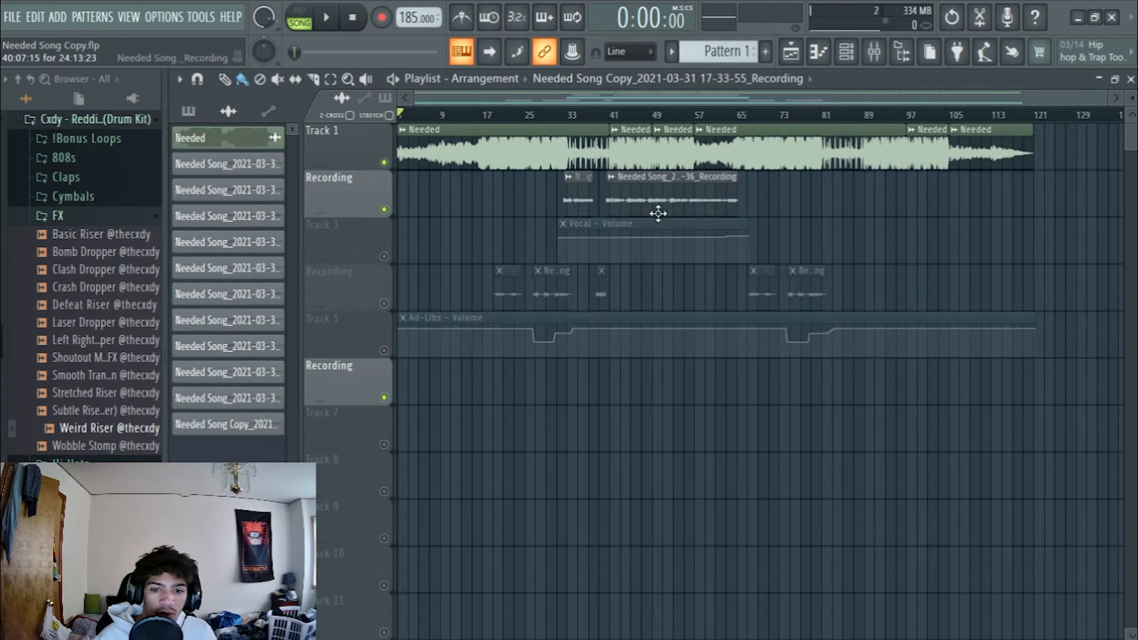
click(564, 115)
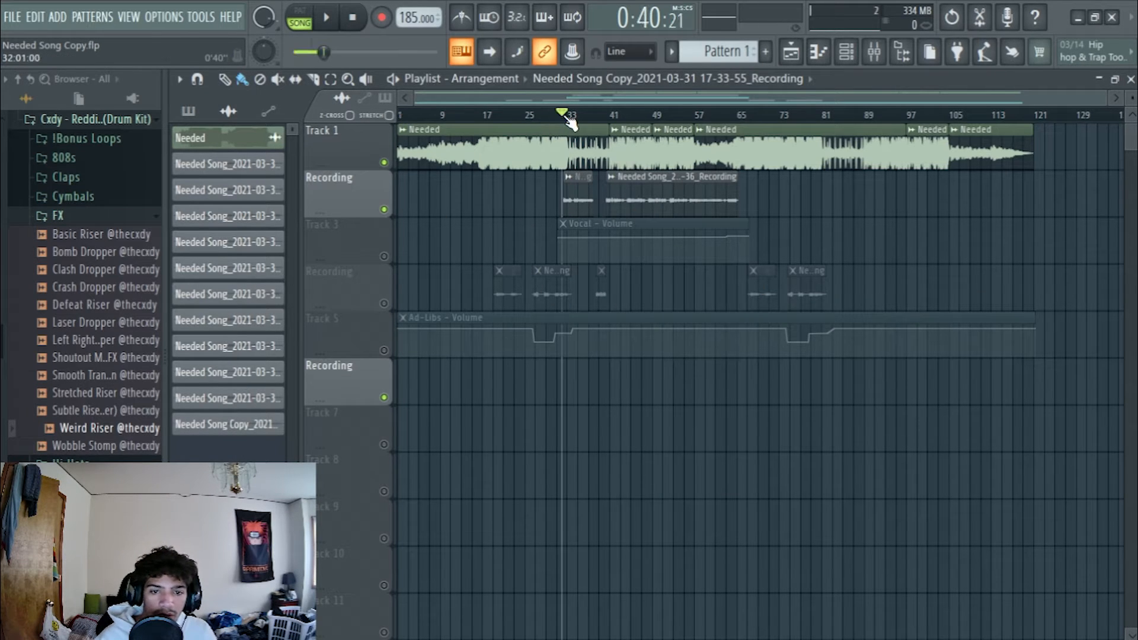
click(874, 52)
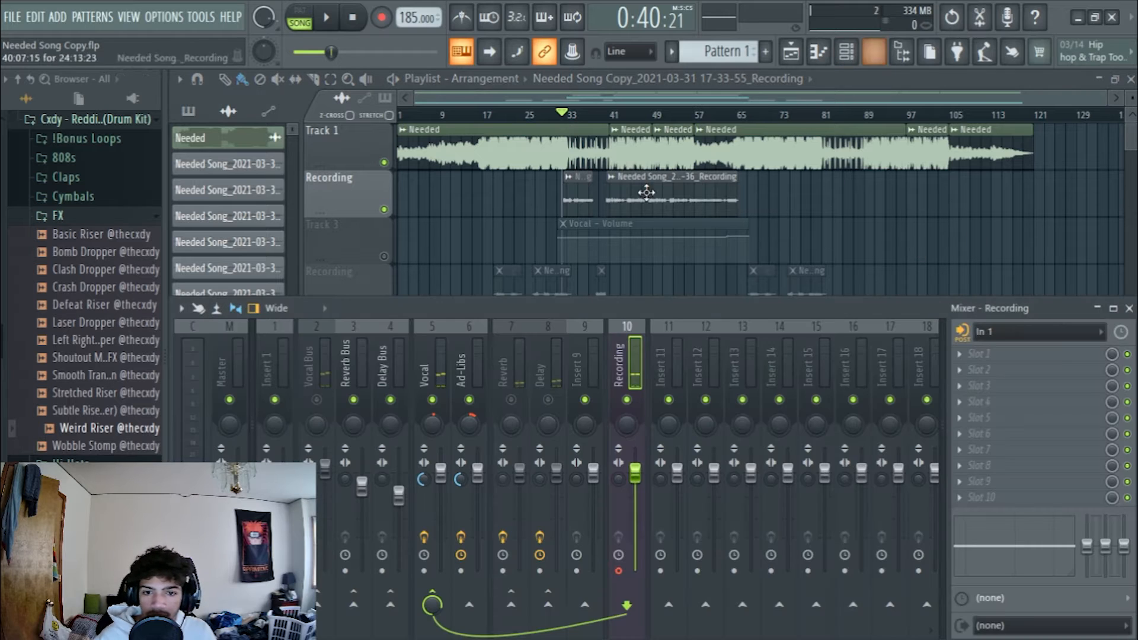
drag(583, 318, 584, 300)
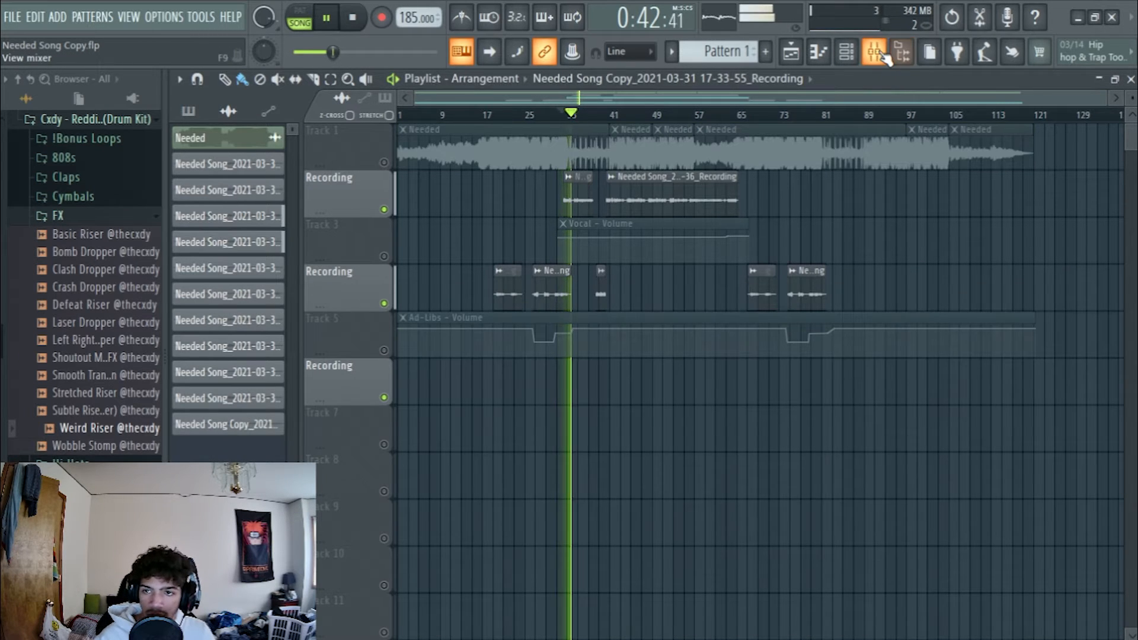
click(874, 52)
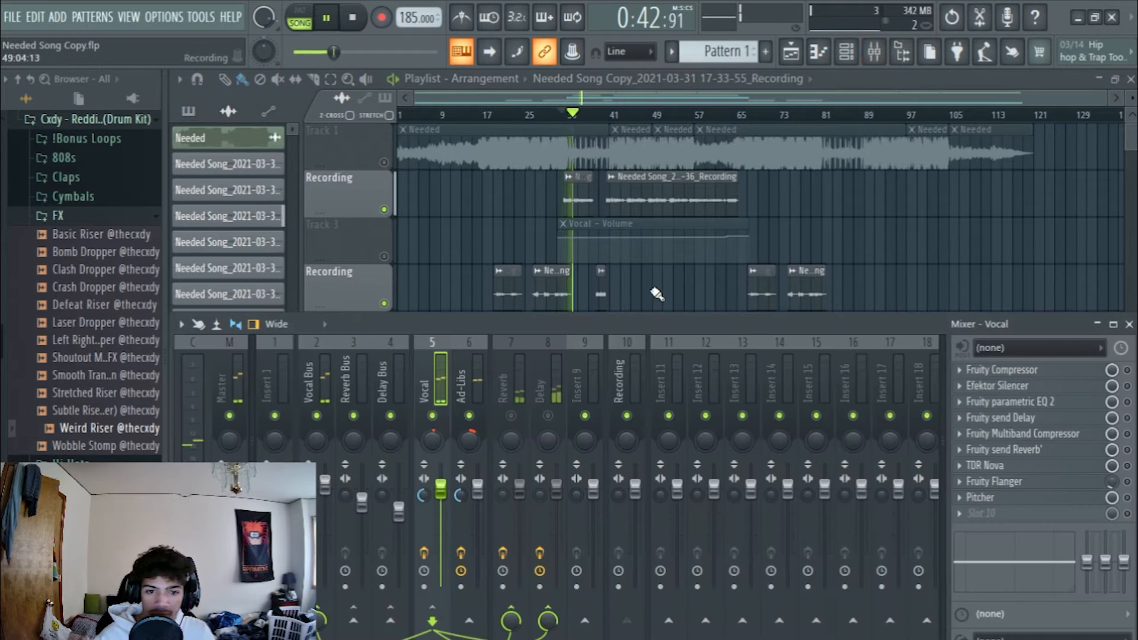
Step: Mute the Ad-Libs mixer track, and with playback stopped unmute the beat on Track 1 of the playlist
click(468, 416)
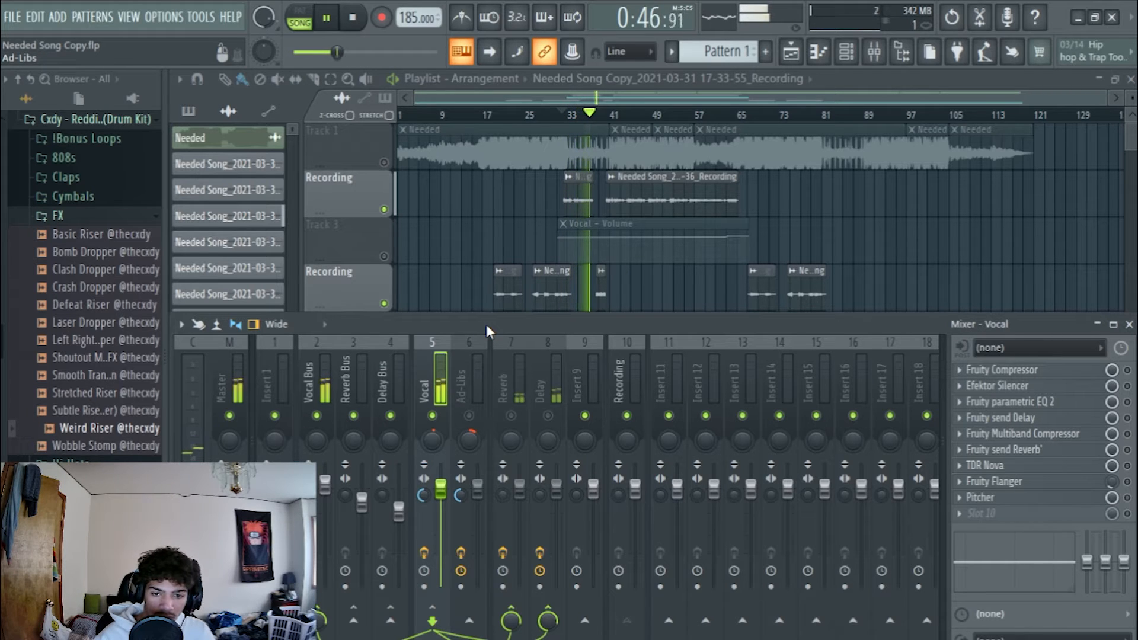
key(space)
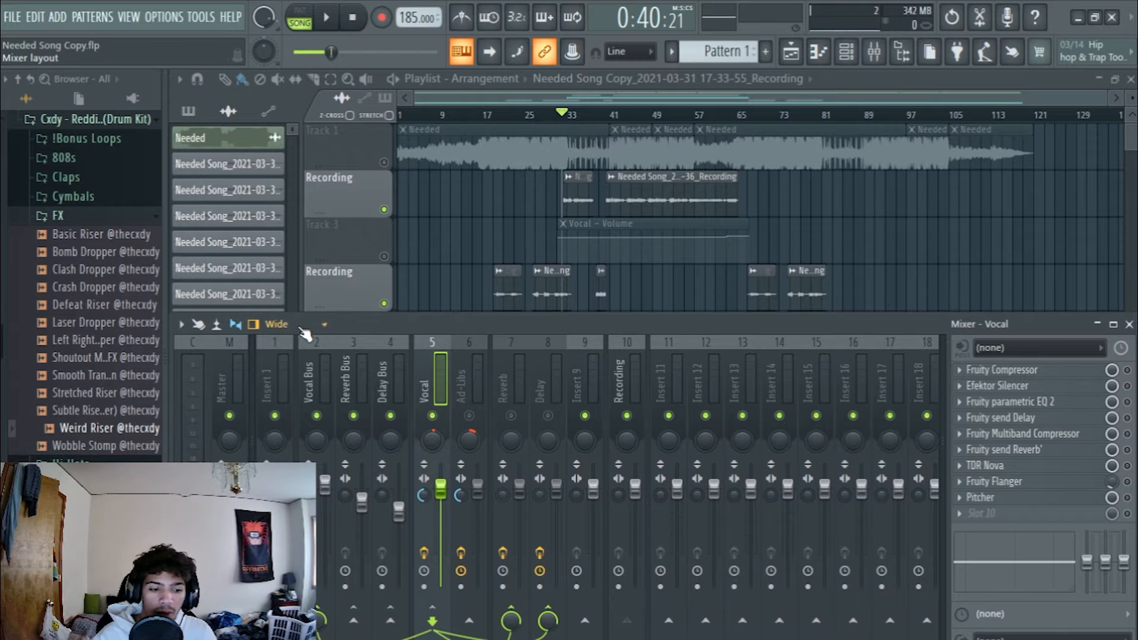
click(284, 350)
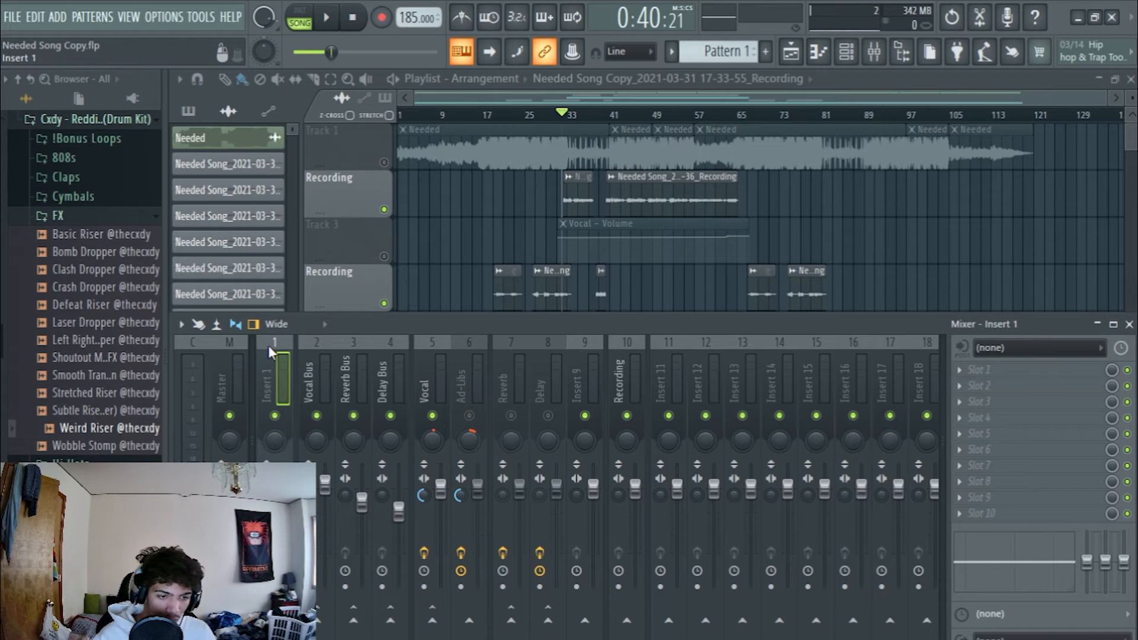
click(384, 162)
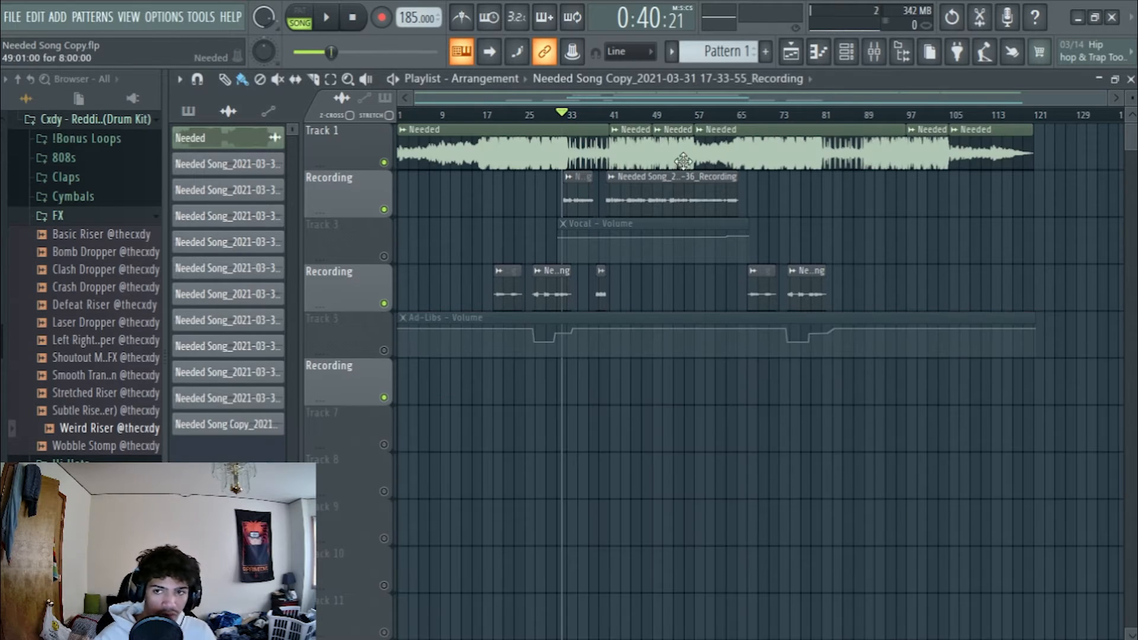
click(874, 52)
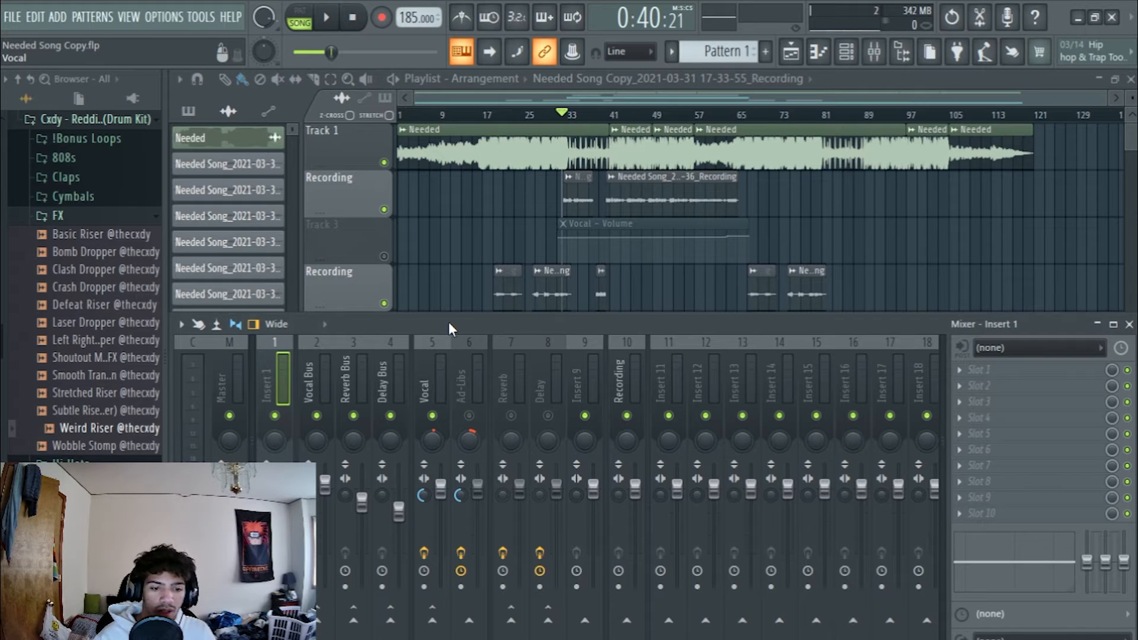
Step: Select the Master track and play the beat with the vocal from bar 32 while watching the mixer levels
click(425, 344)
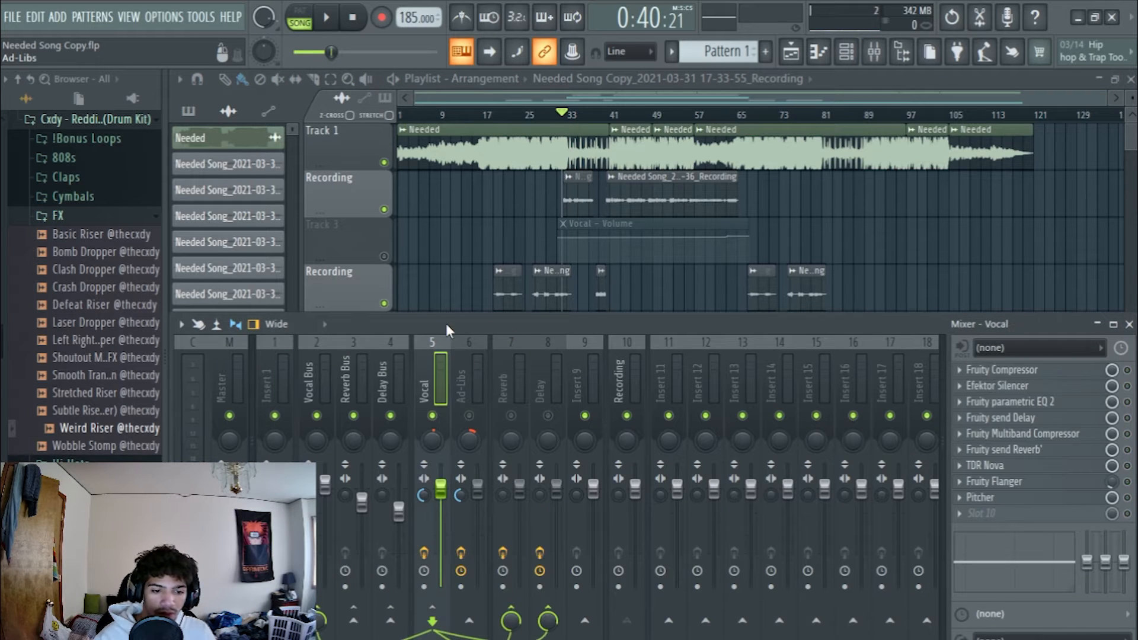
click(273, 348)
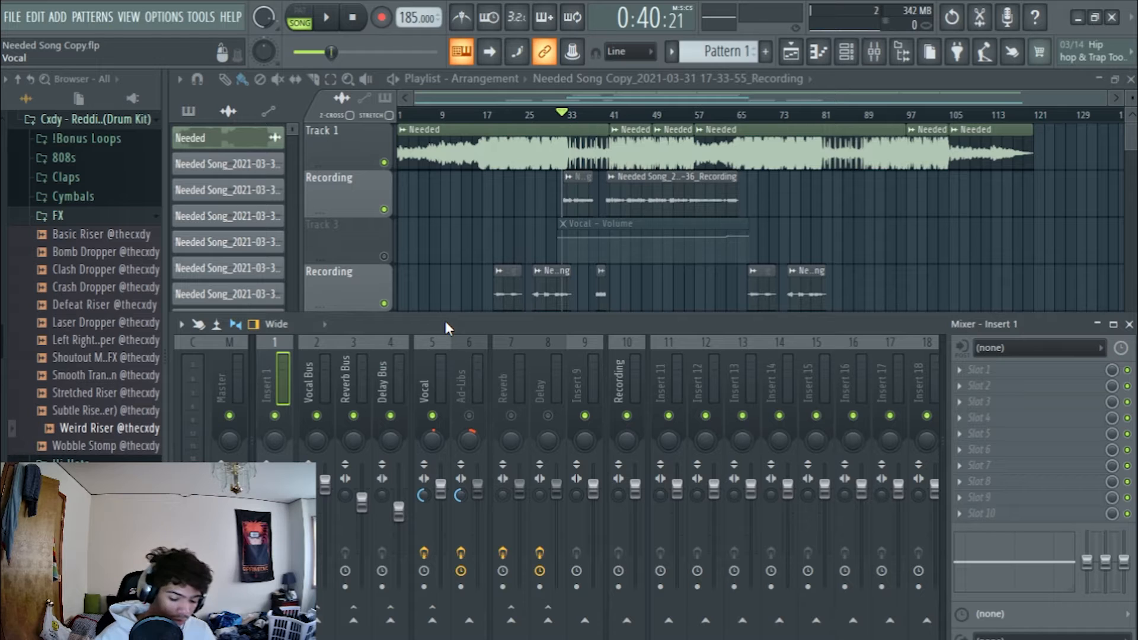
key(Left)
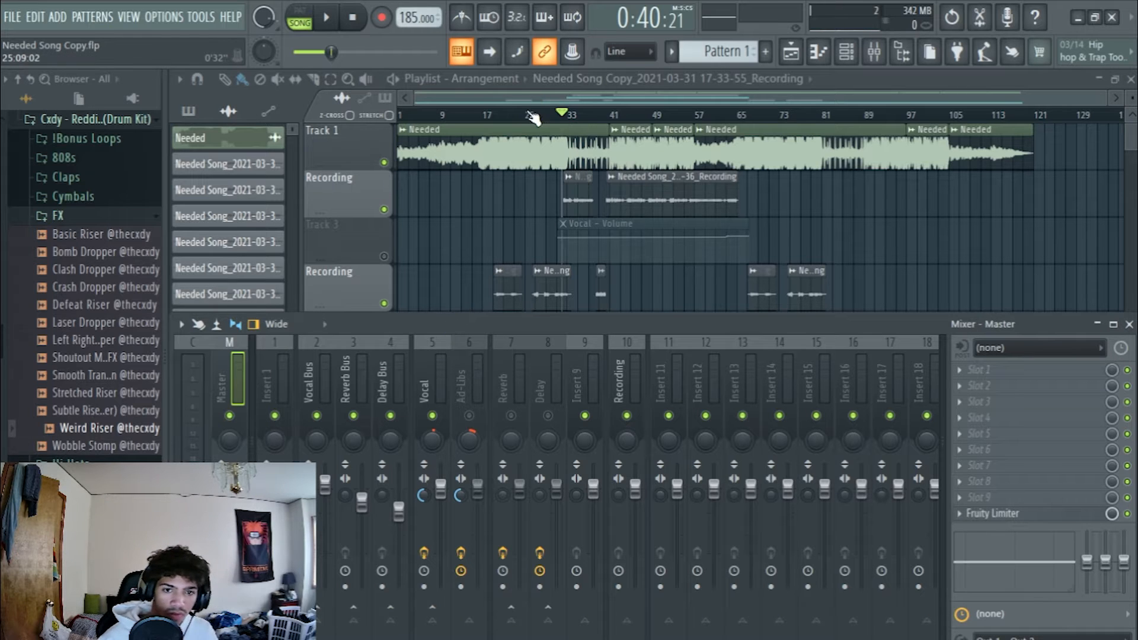
drag(526, 115, 396, 120)
click(874, 52)
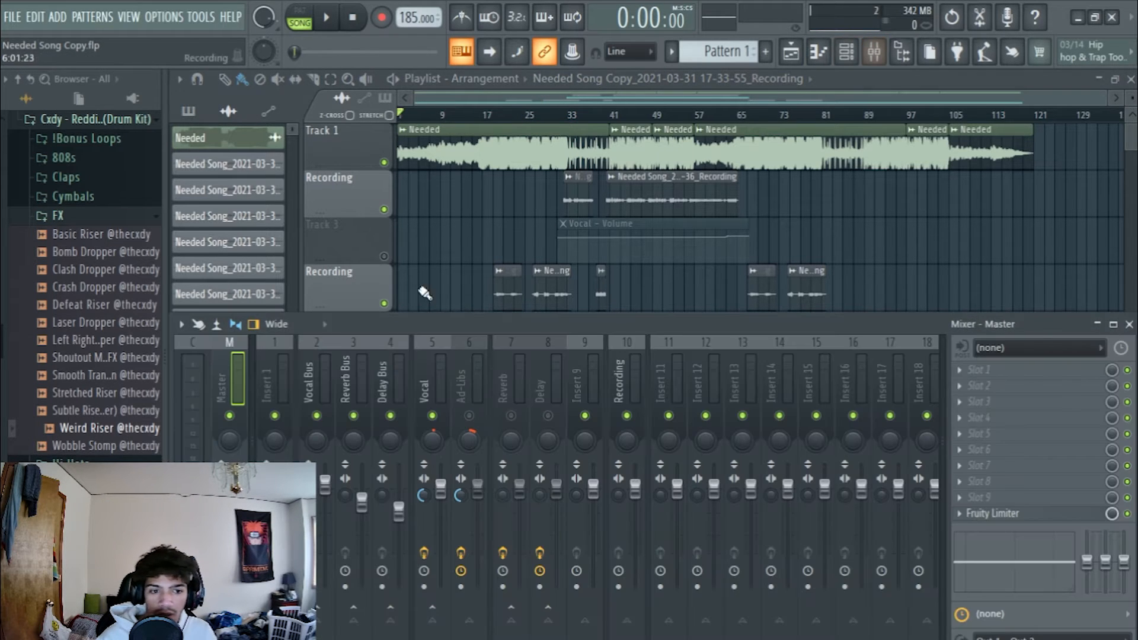
click(564, 115)
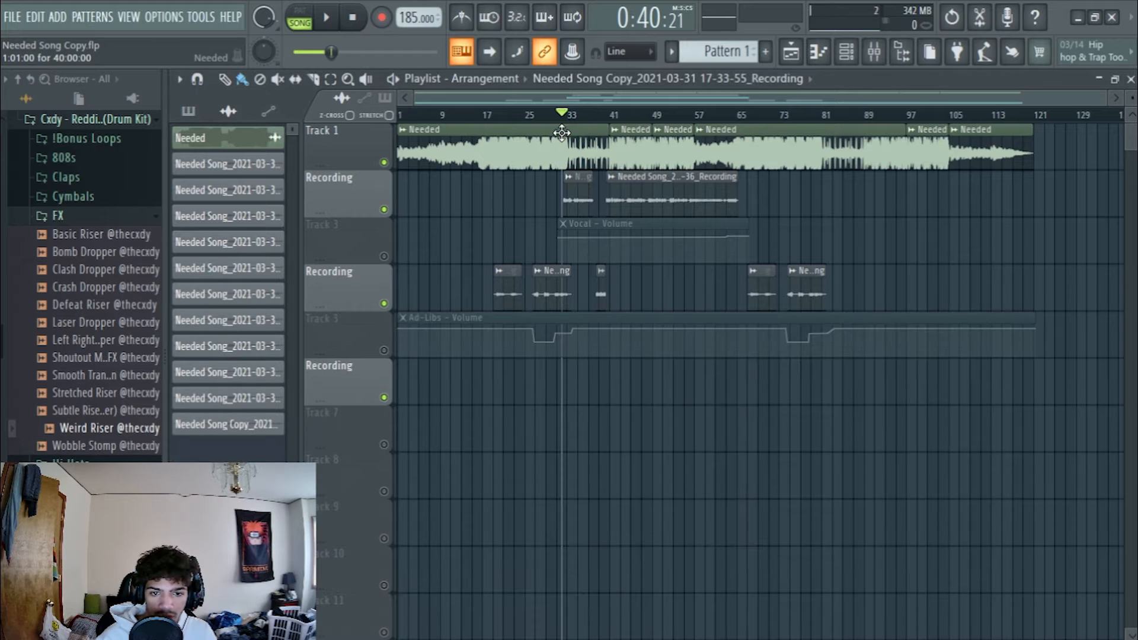
click(875, 52)
key(space)
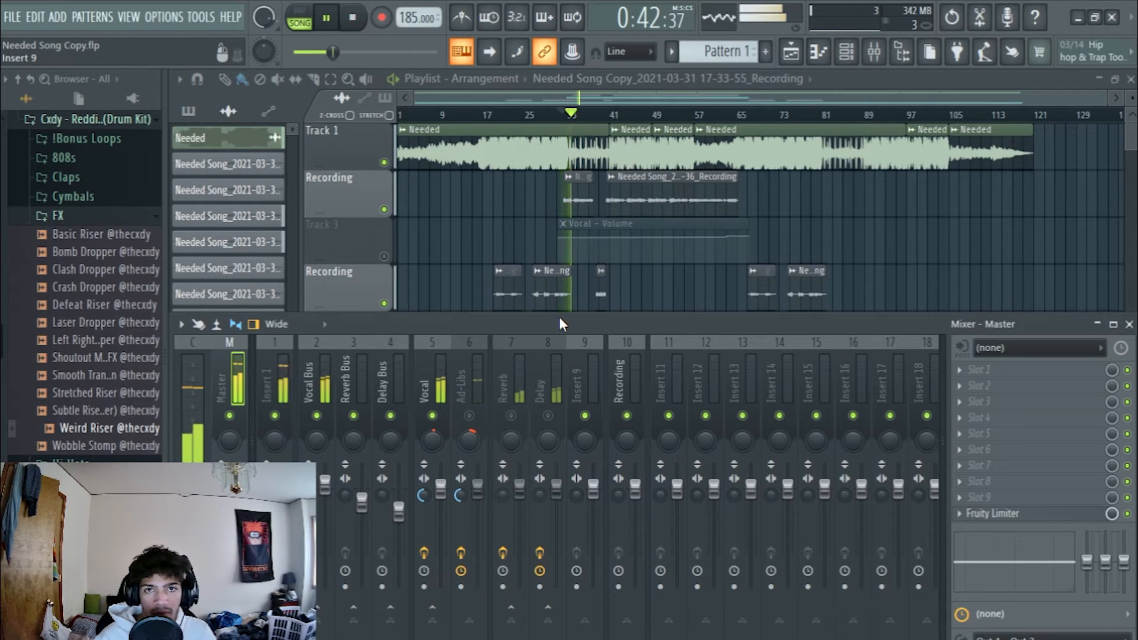
key(space)
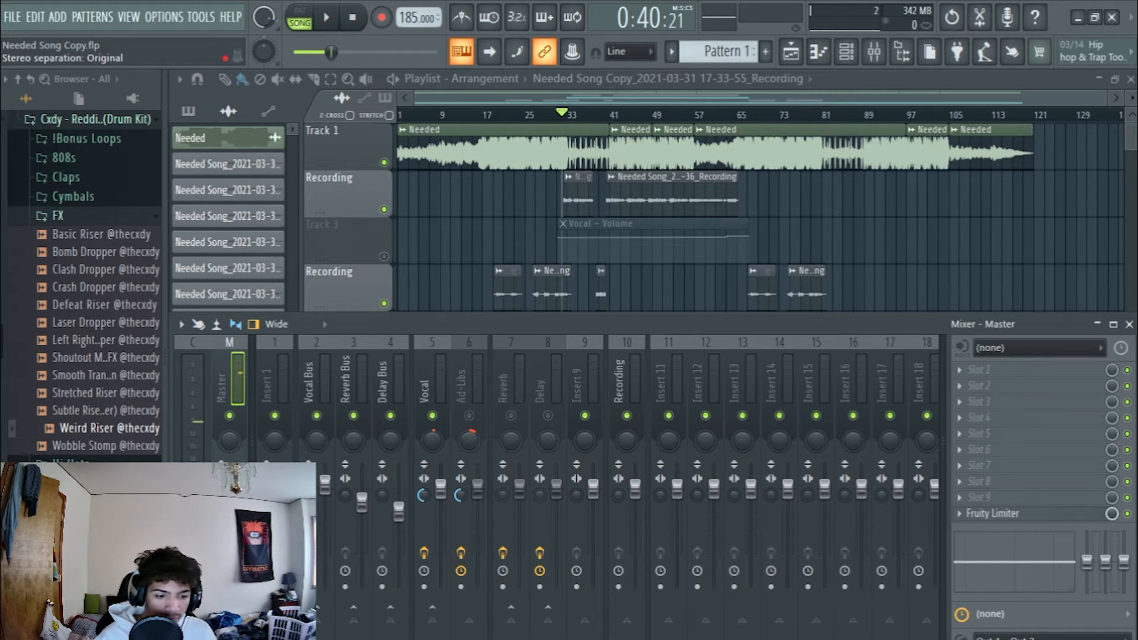
Step: Enable Fruity Compressor on the Vocal mixer track and look through the replacement plugins offered for its effect slot
click(272, 341)
click(425, 347)
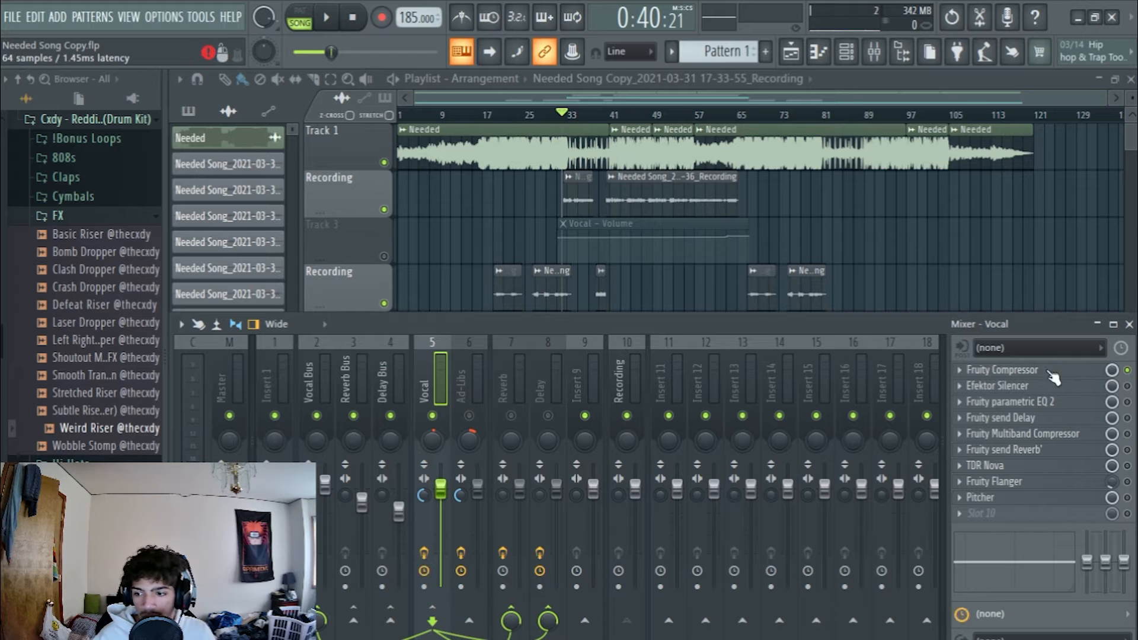
click(960, 369)
mouse_move(992, 248)
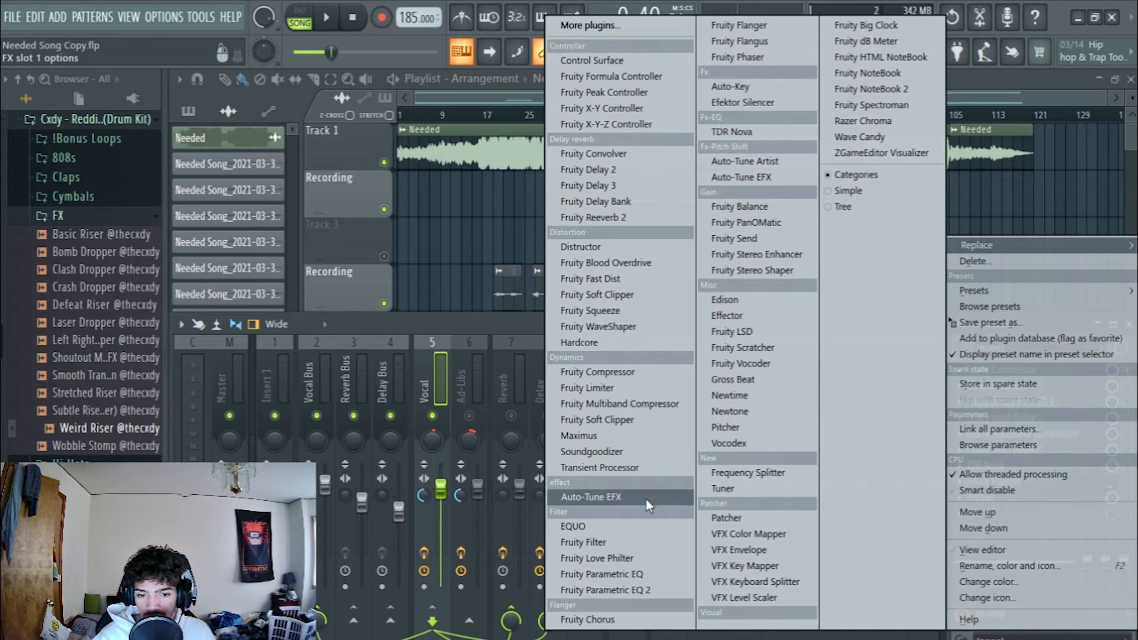
click(508, 344)
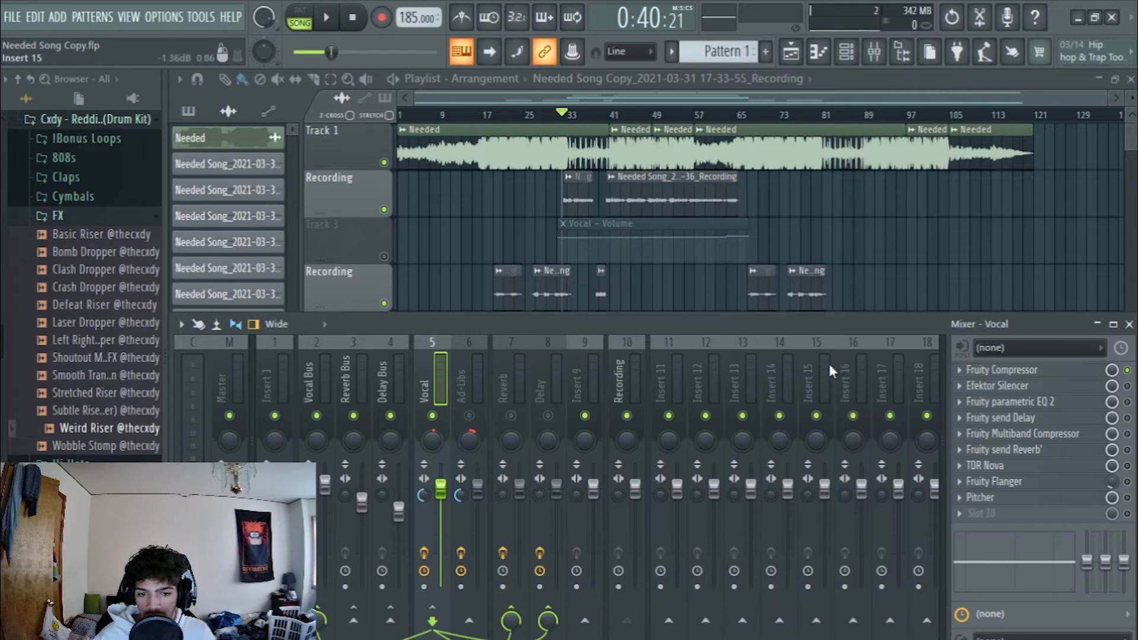
Step: Open the Vocal track's Fruity Compressor, set its type to Soft, and move its window down over the mixer
click(1010, 372)
drag(464, 354, 491, 305)
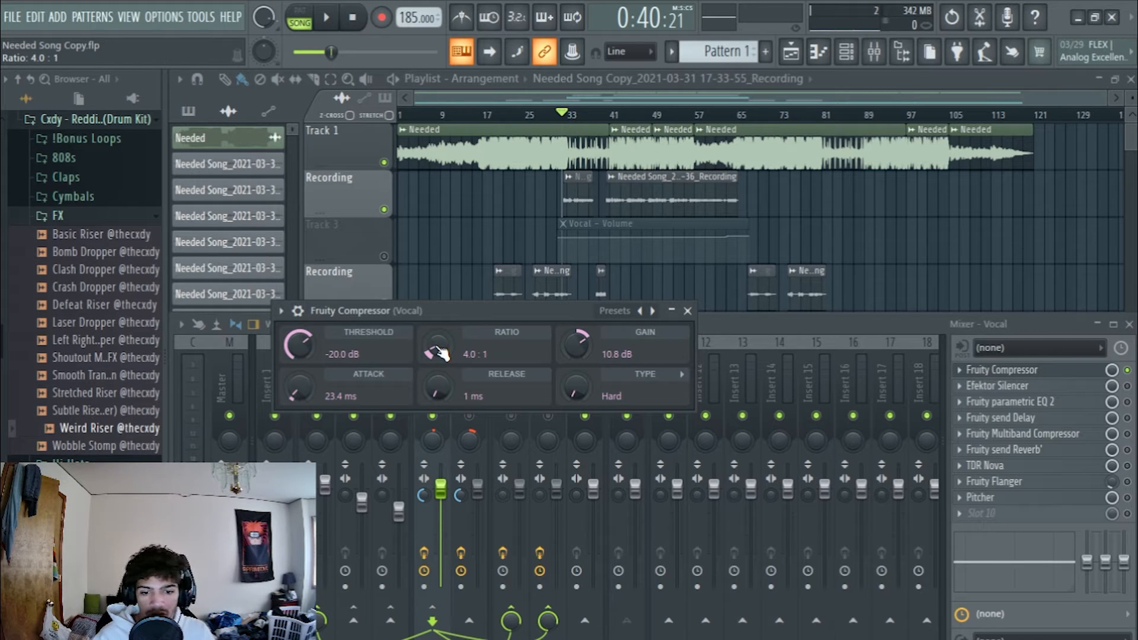
drag(575, 388, 575, 372)
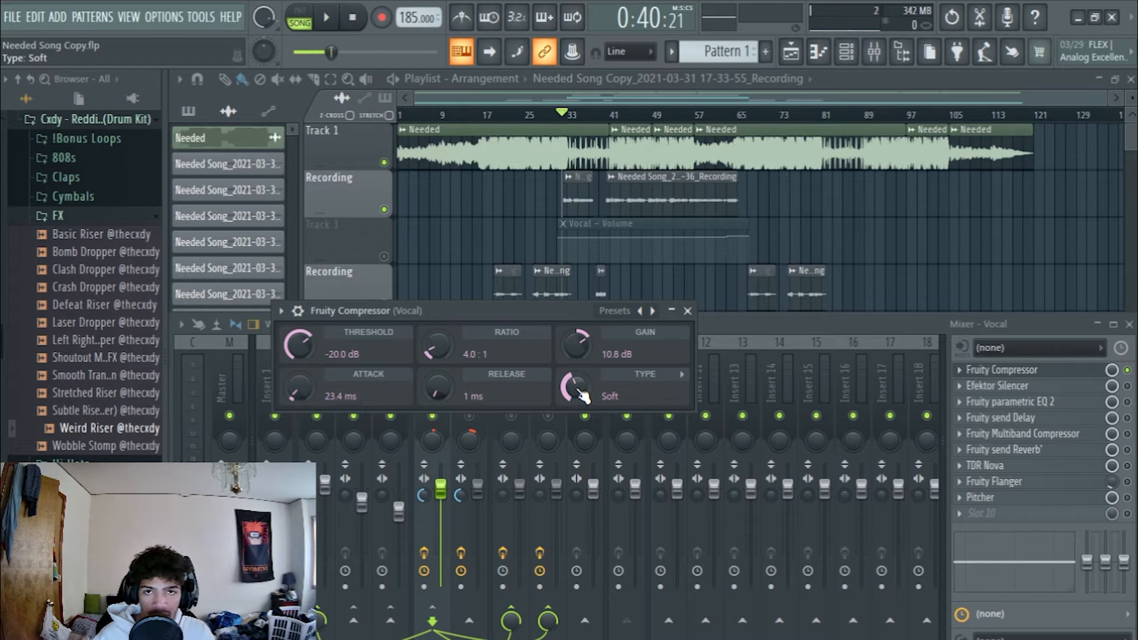
drag(405, 312, 419, 349)
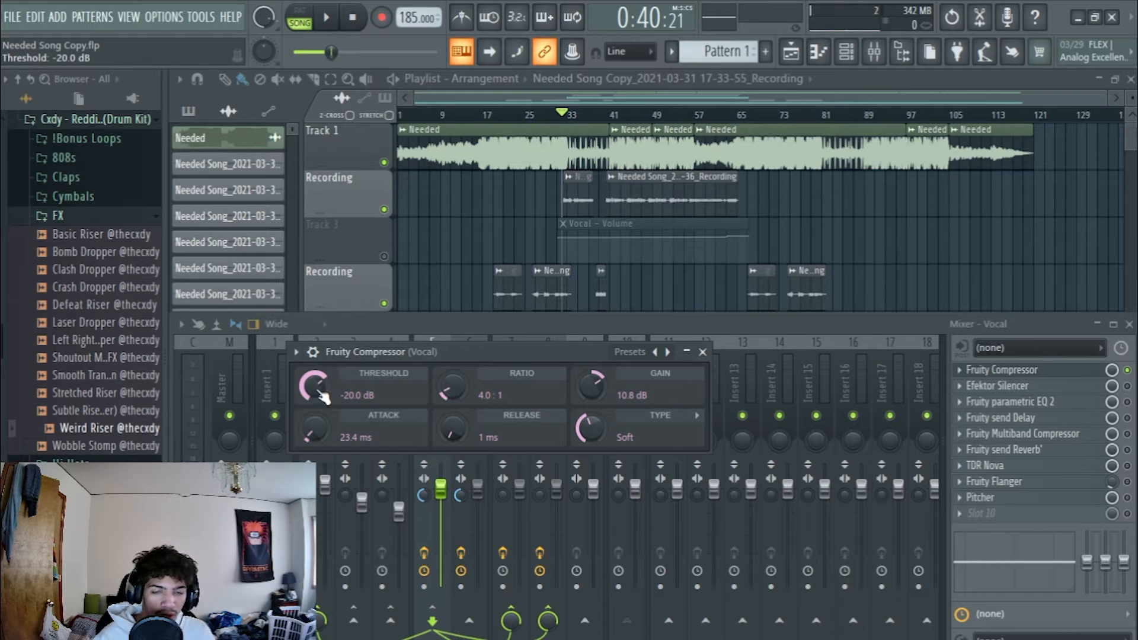
drag(465, 349, 464, 350)
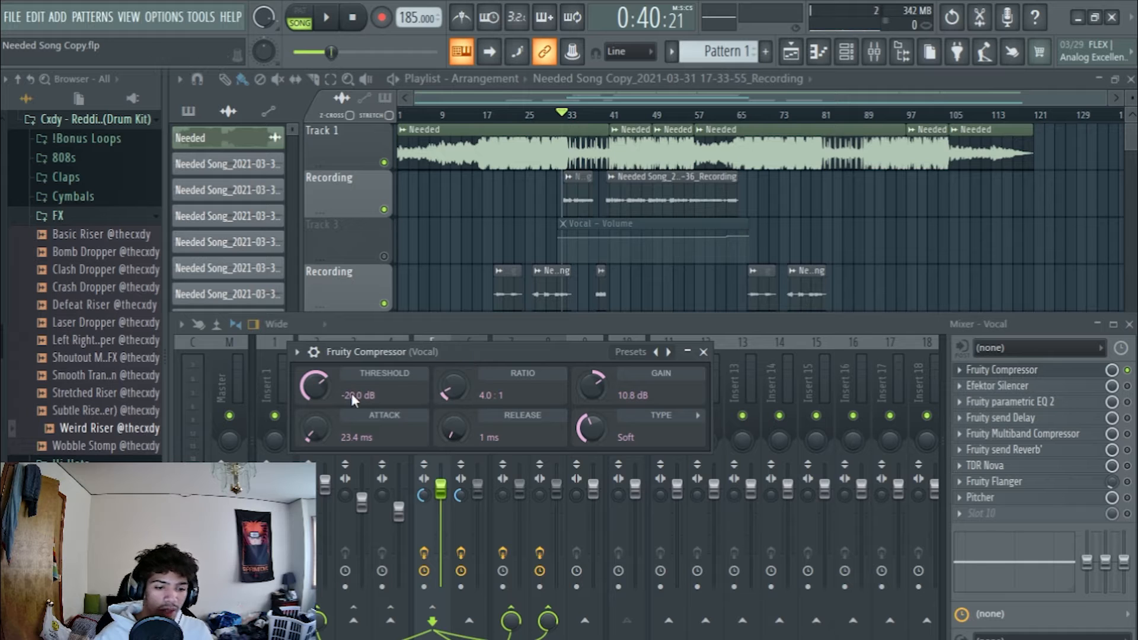
drag(557, 350, 575, 390)
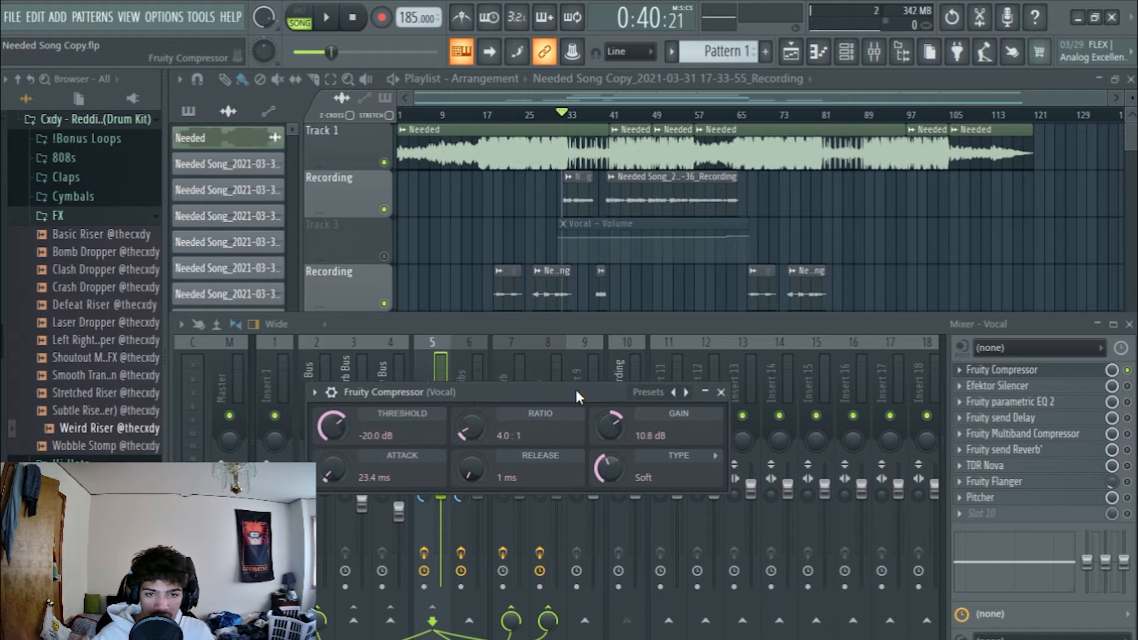
Step: Play the compressed vocal with the beat from bar 32, stop playback, and close the Fruity Compressor window
key(space)
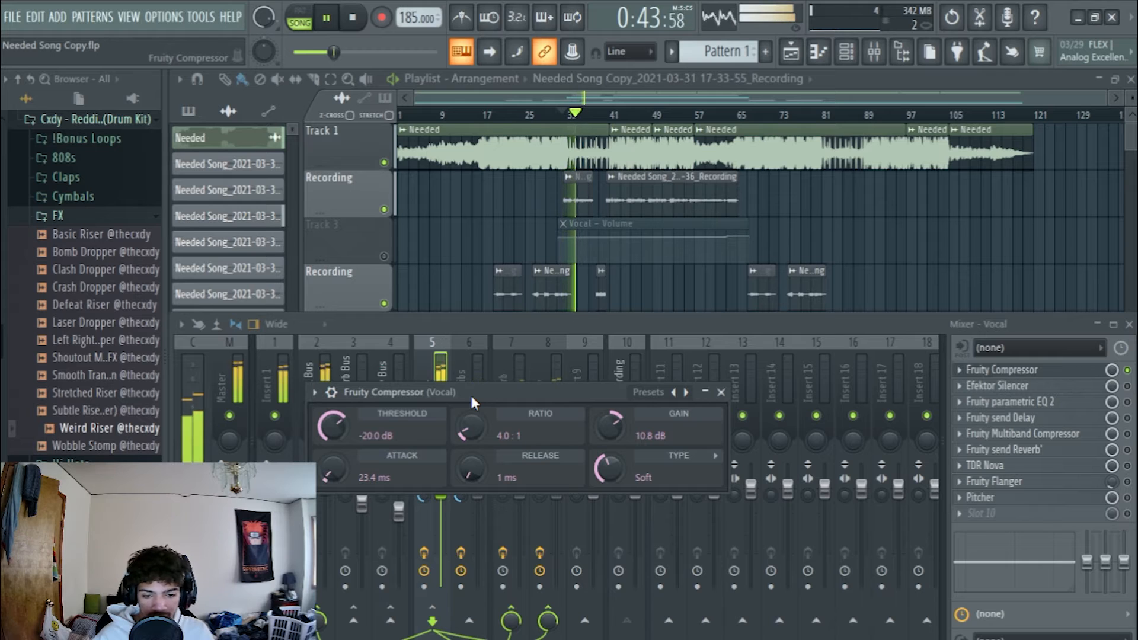
drag(474, 394, 474, 406)
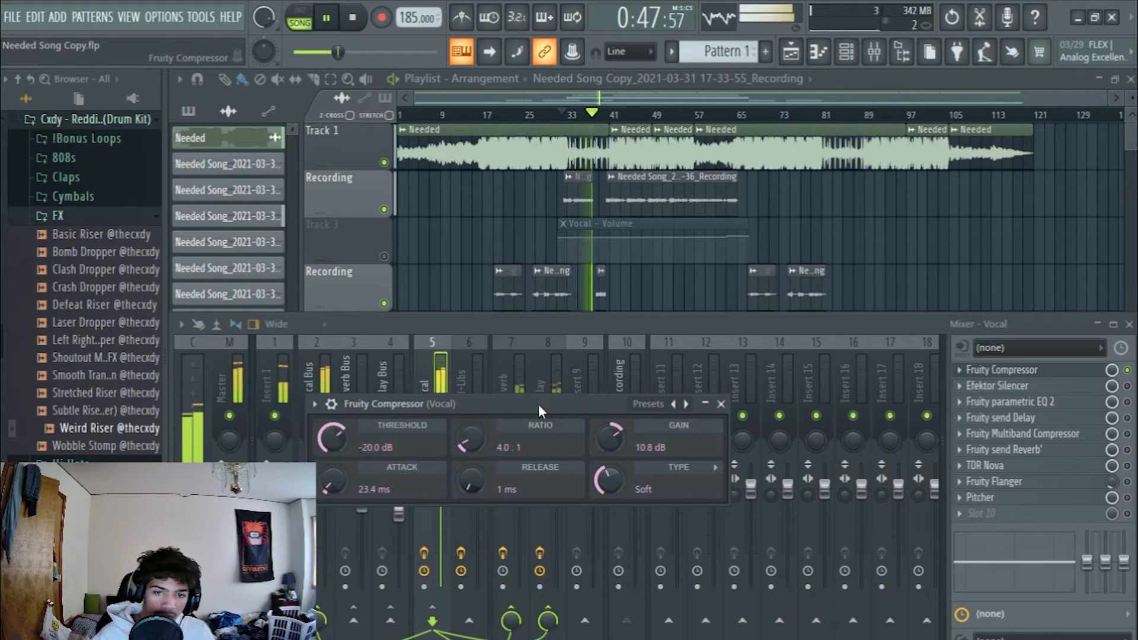
key(space)
drag(563, 407, 614, 399)
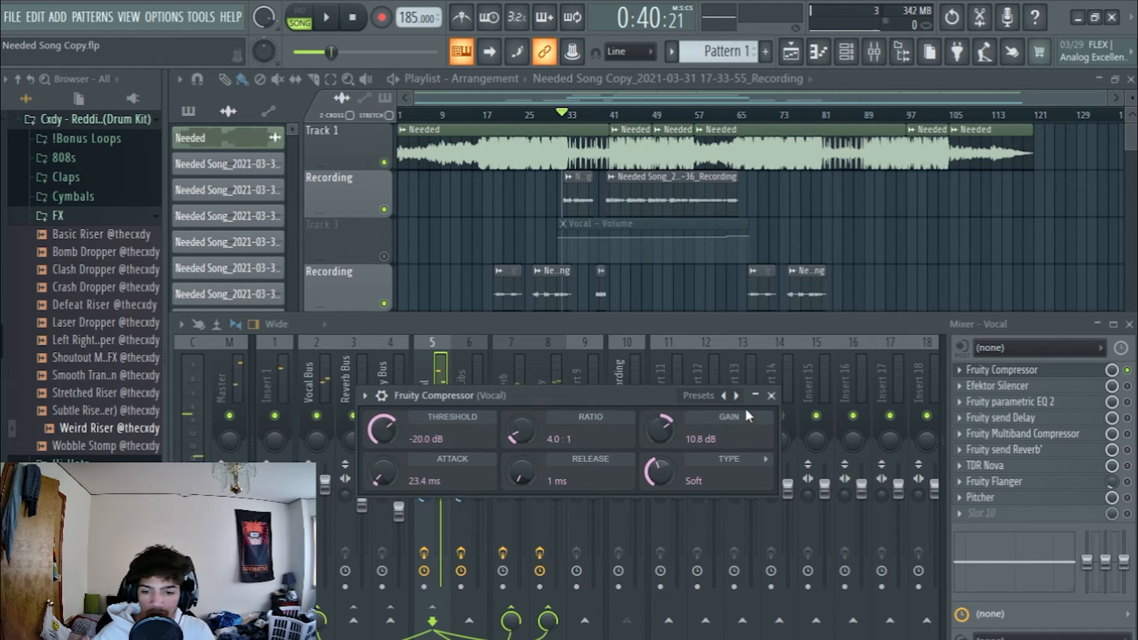
click(772, 396)
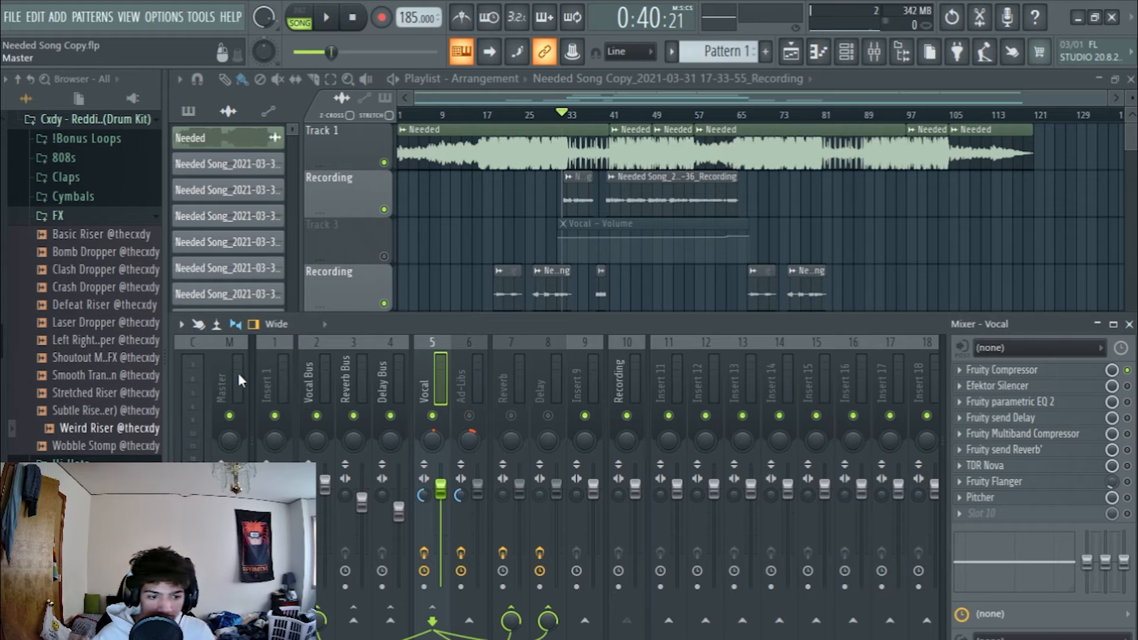
Step: Mute the Insert 1 mixer track and play the compressed vocal alone from bar 32, with the mixer window slightly higher
click(274, 416)
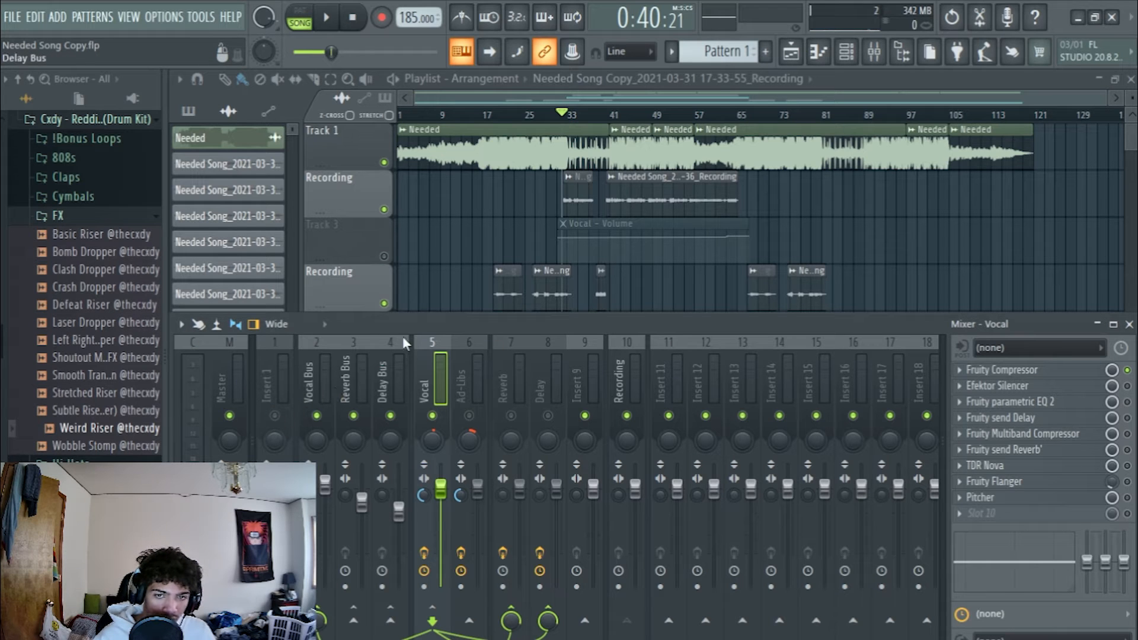
drag(437, 320, 438, 308)
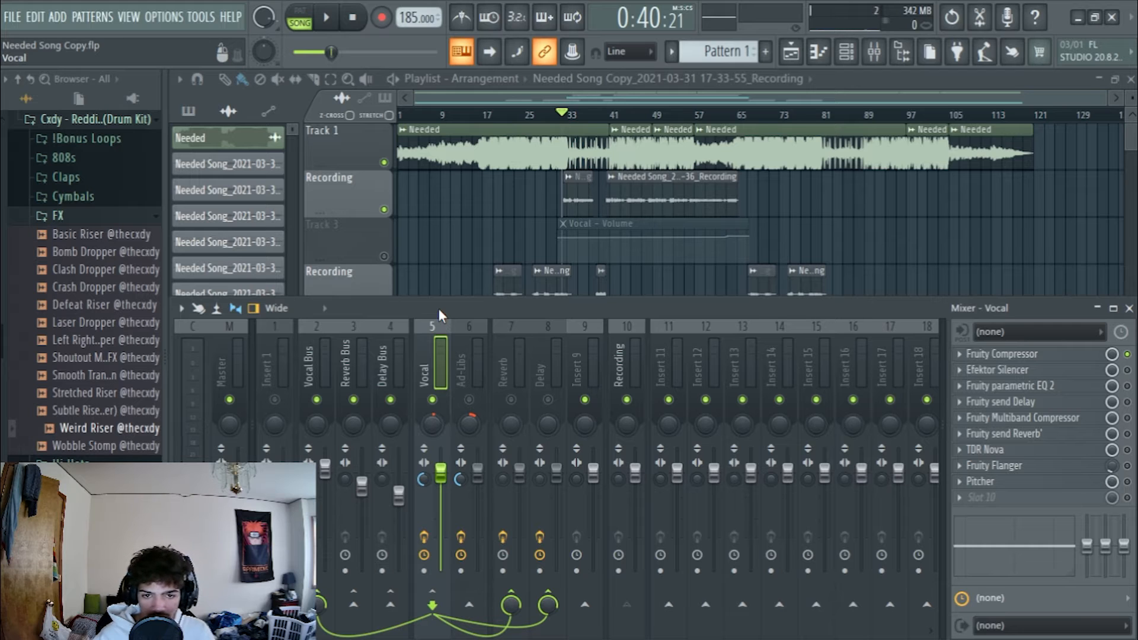
key(space)
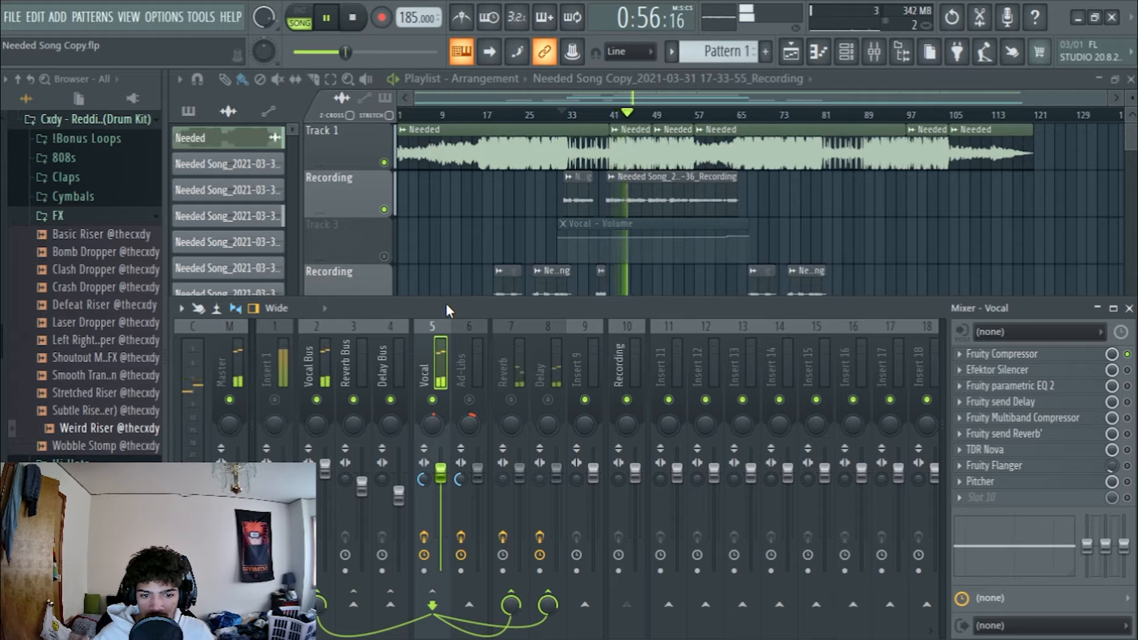
key(space)
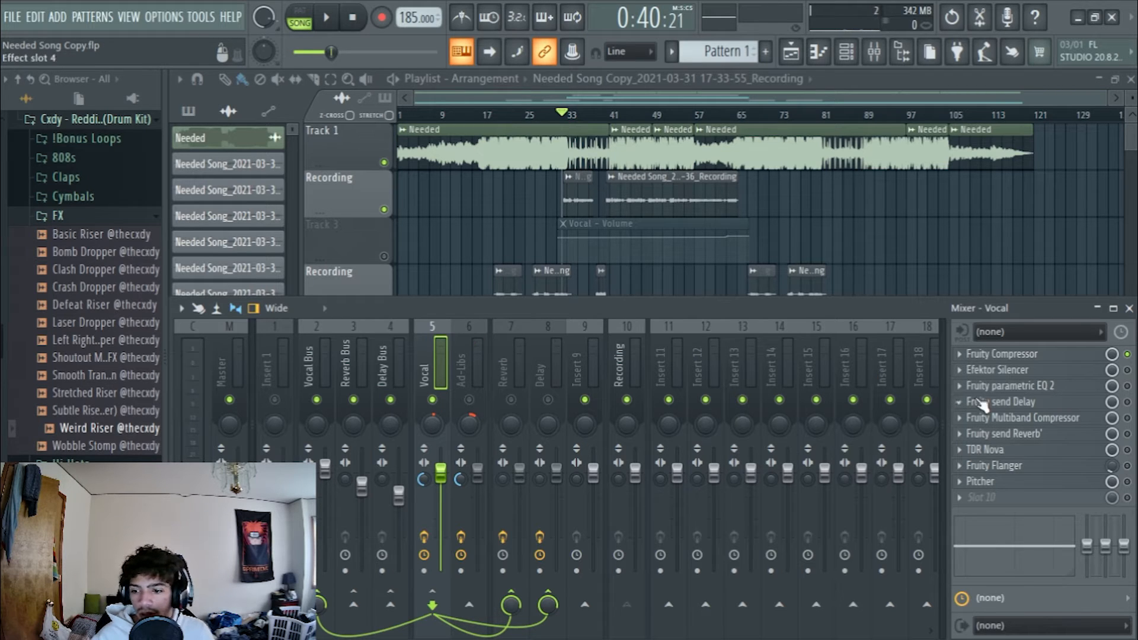
Step: Open Efektor Silencer in slot 2 of the Vocal track and enable it
click(996, 370)
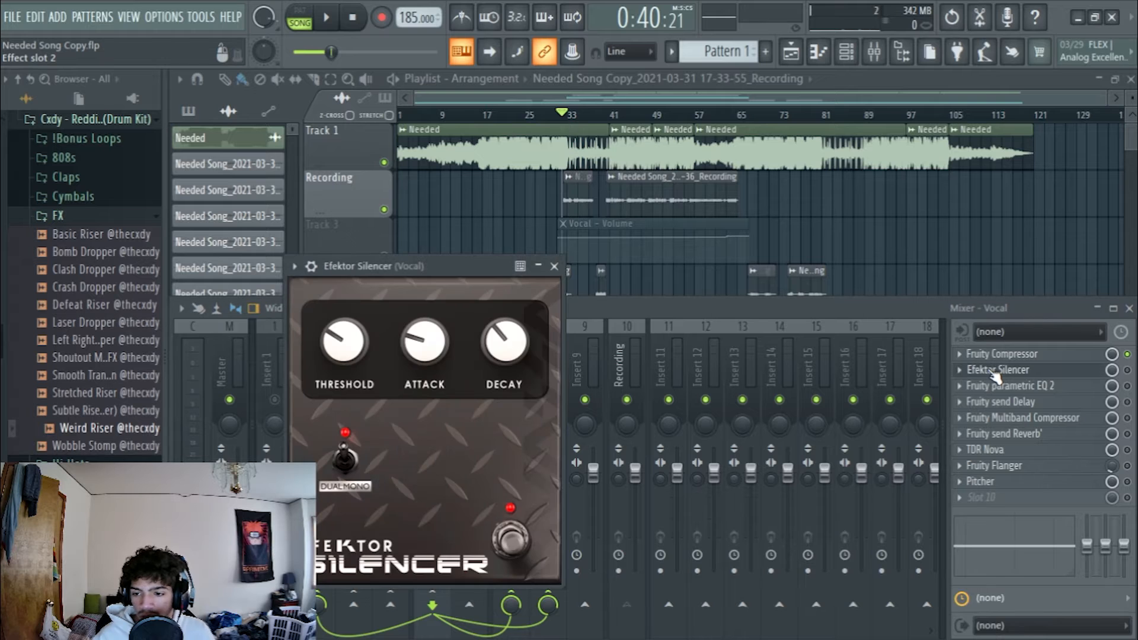
drag(392, 268, 417, 279)
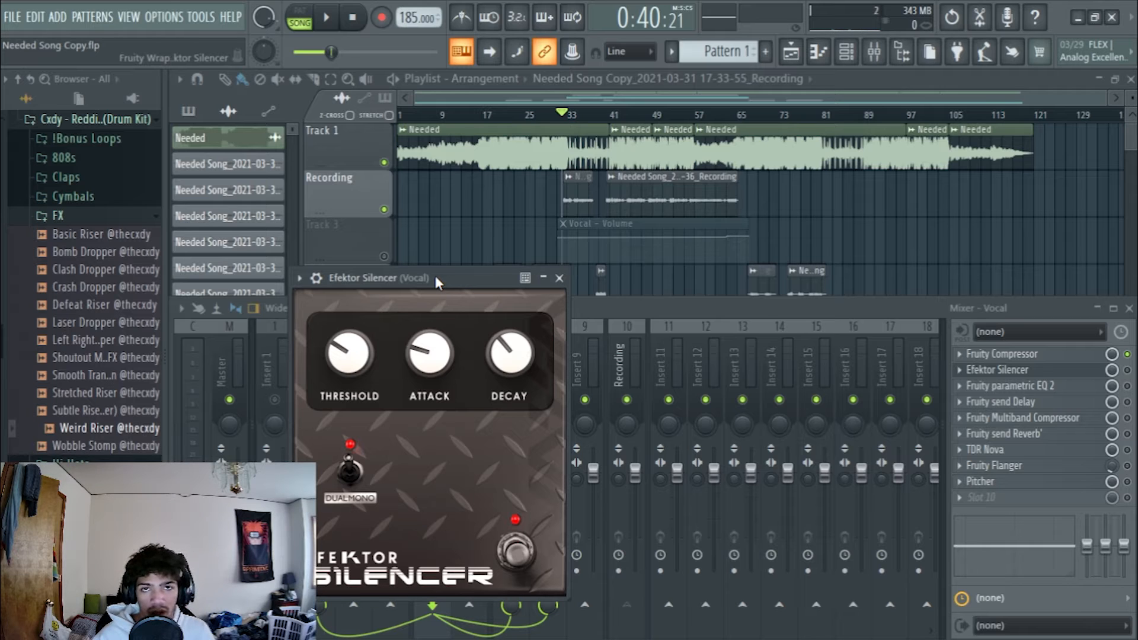
drag(435, 276, 423, 280)
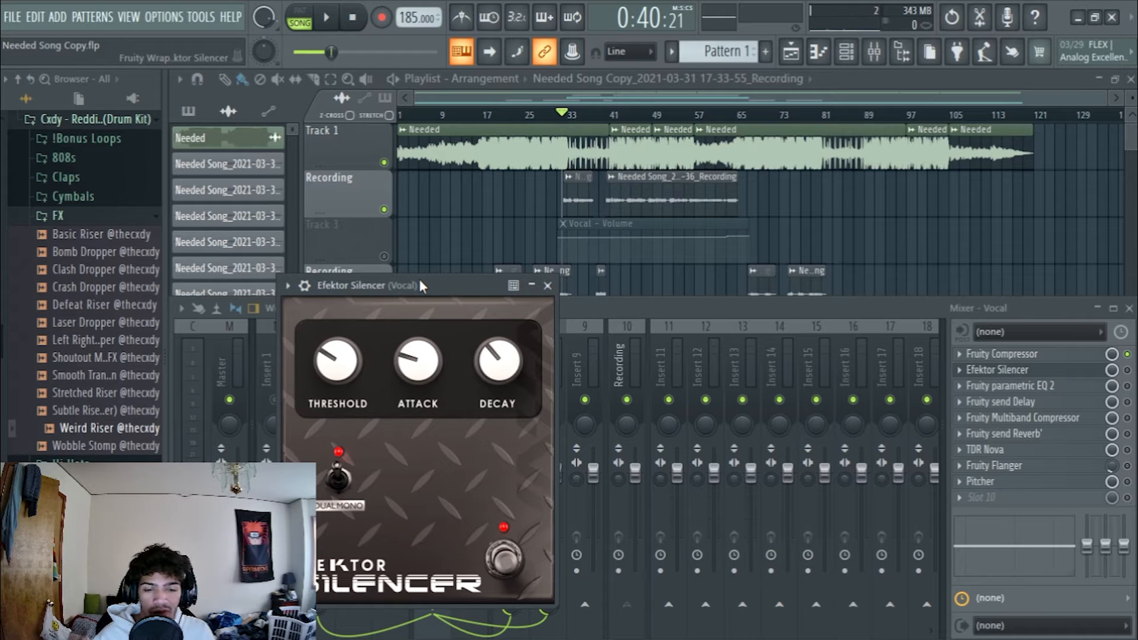
drag(421, 281, 353, 273)
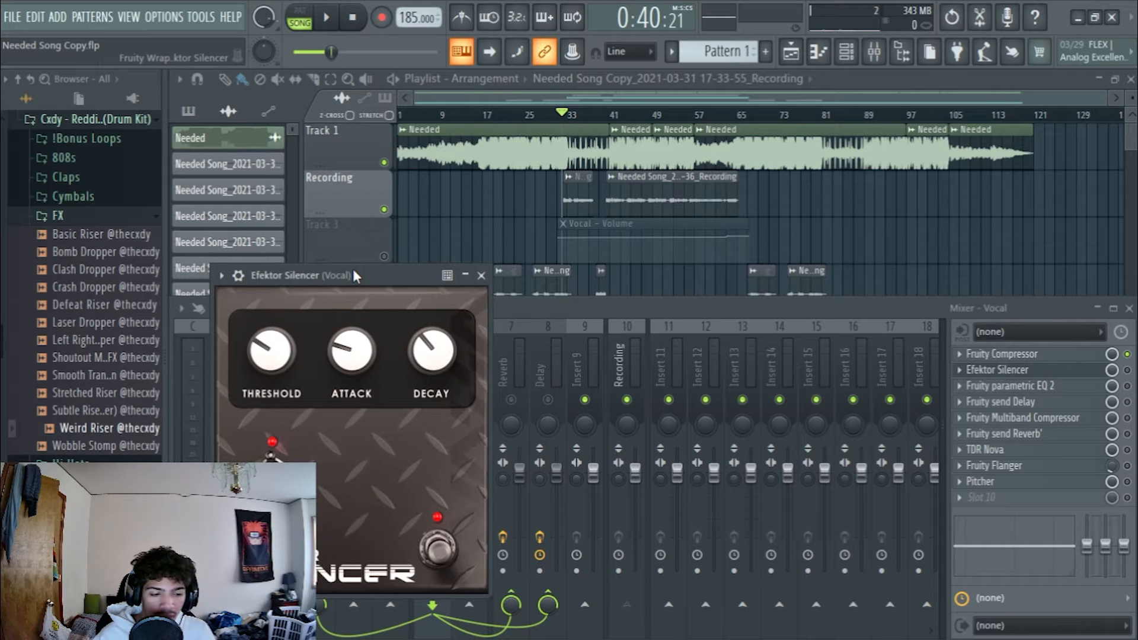
click(1128, 370)
click(1034, 371)
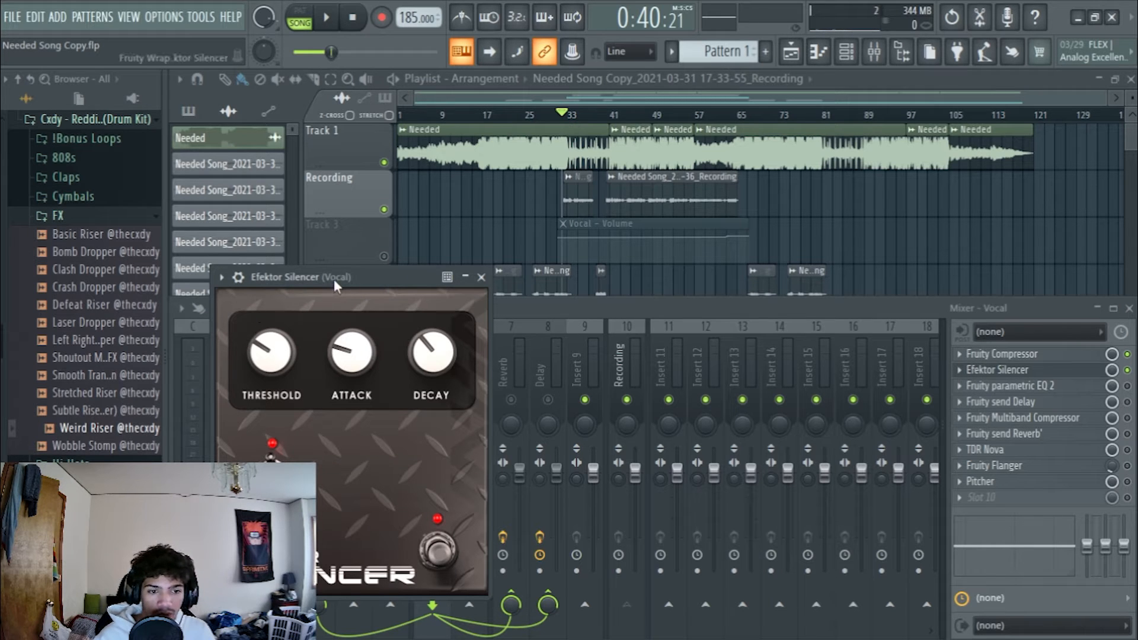
Step: Adjust Efektor Silencer's threshold and attack slightly while playing the vocal from bar 32, stop playback, and close its window
drag(332, 277, 639, 292)
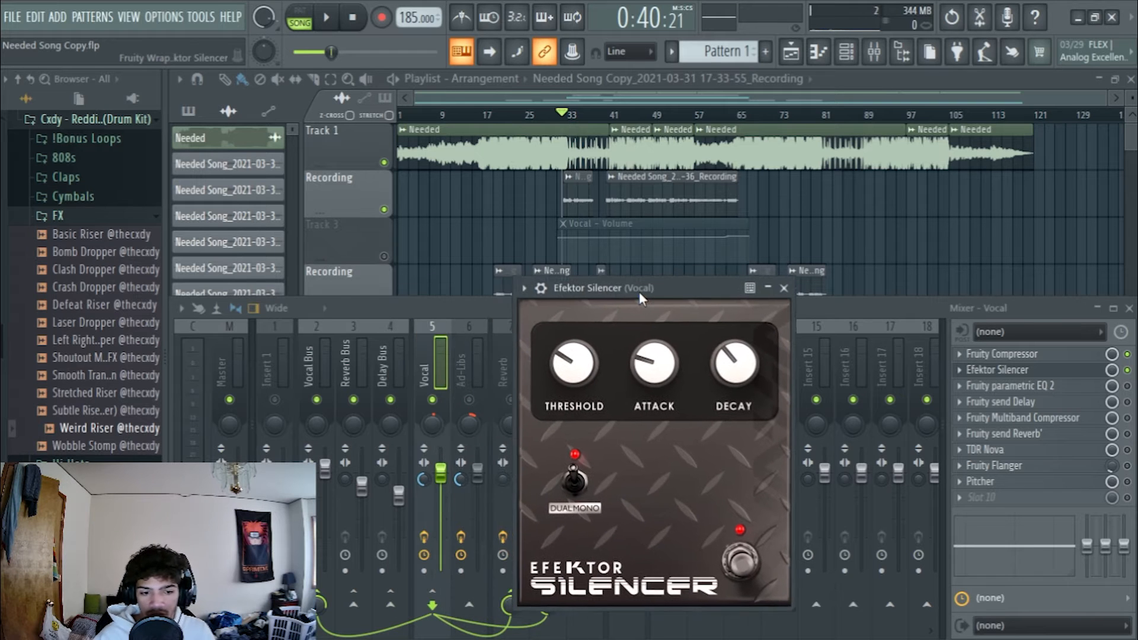
key(space)
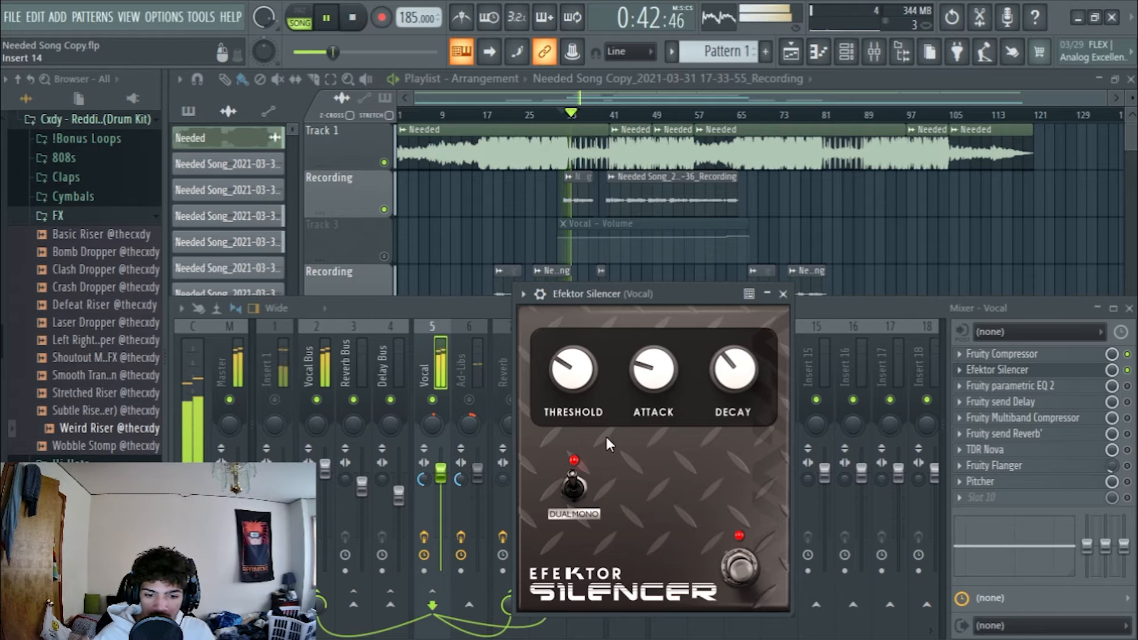
drag(569, 379, 568, 369)
drag(641, 373, 640, 367)
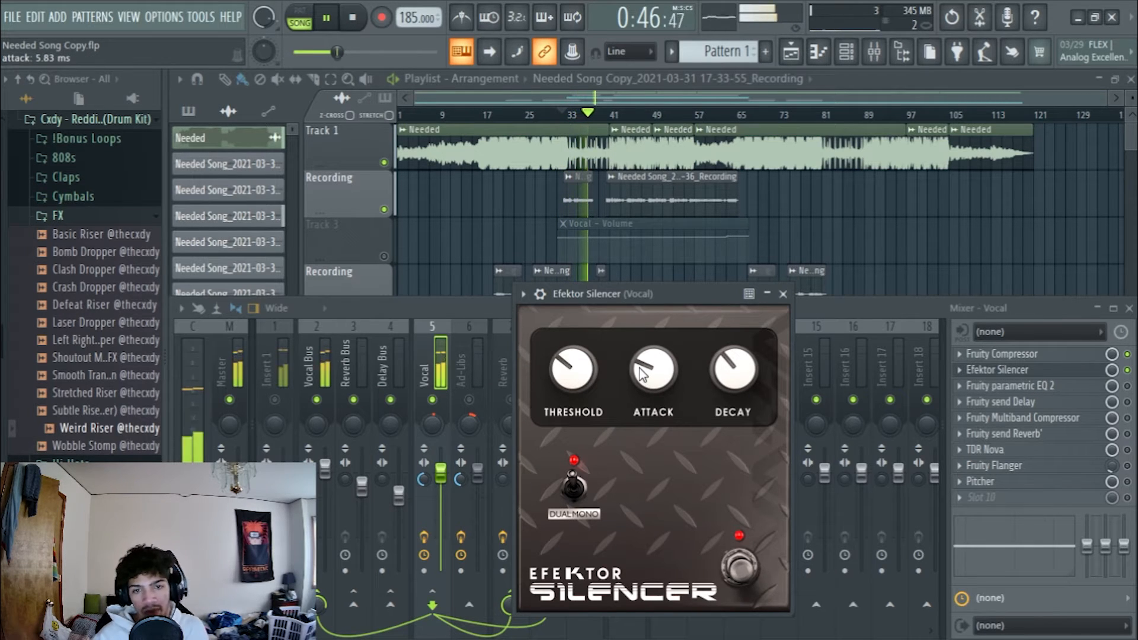
key(space)
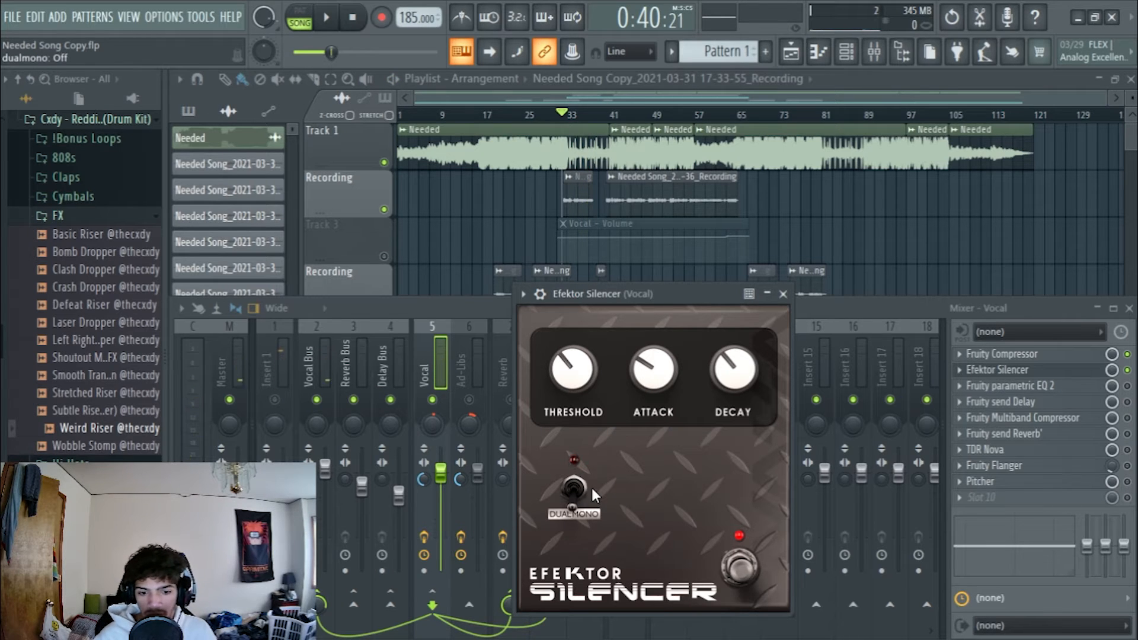
drag(627, 293, 674, 286)
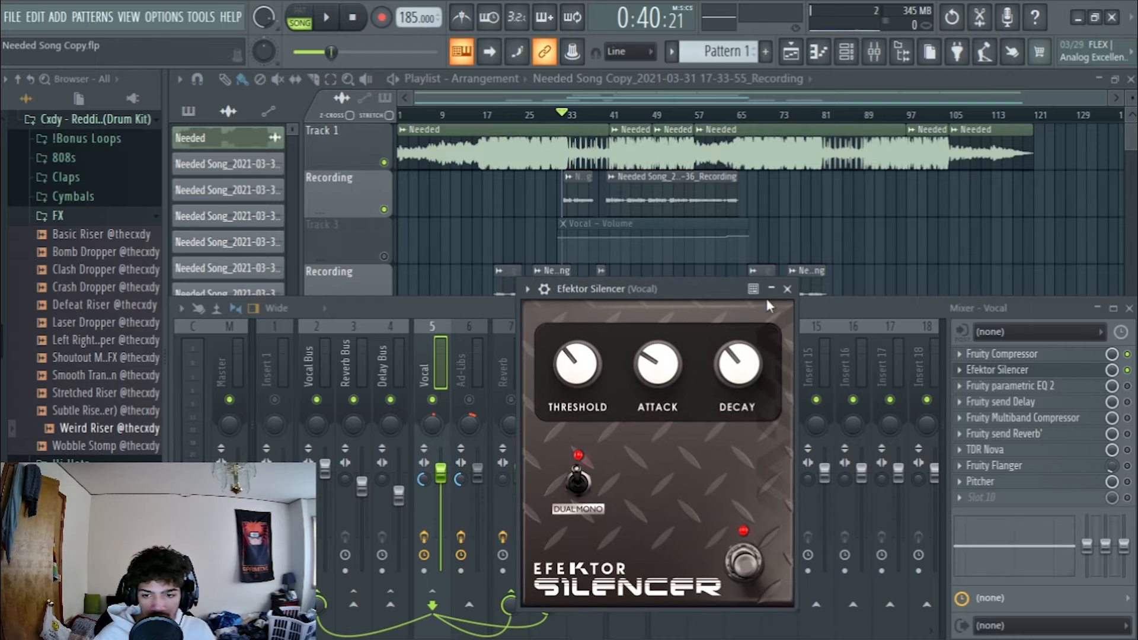
click(787, 289)
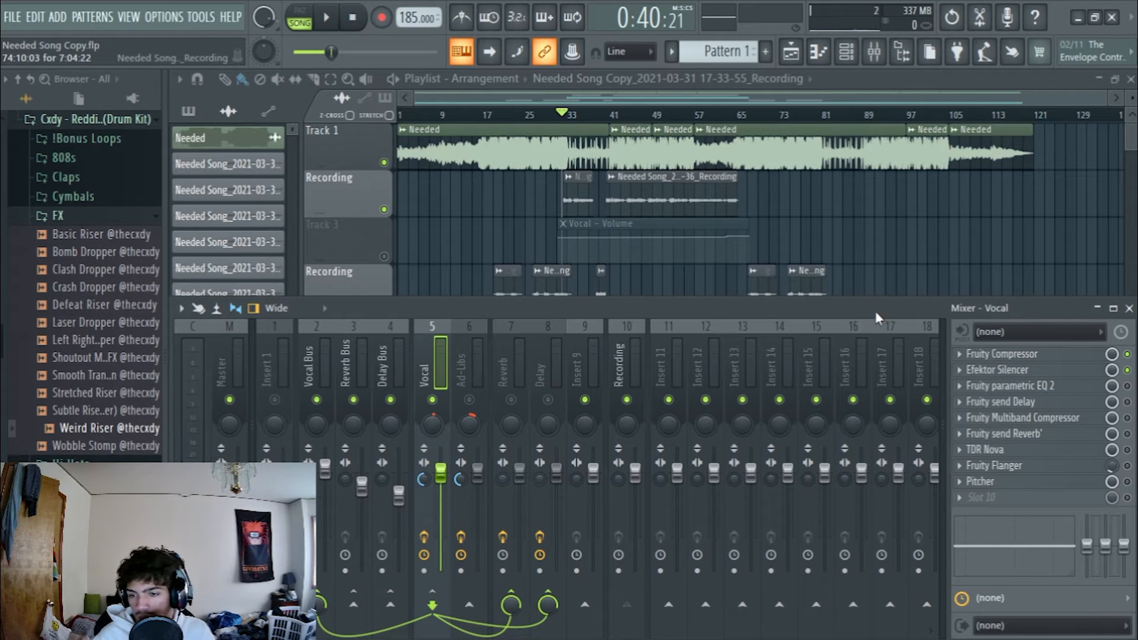
Step: Play the gated vocal from bar 32 alone and with the Insert 1 beat unmuted, leaving Insert 1 muted again at the end
key(space)
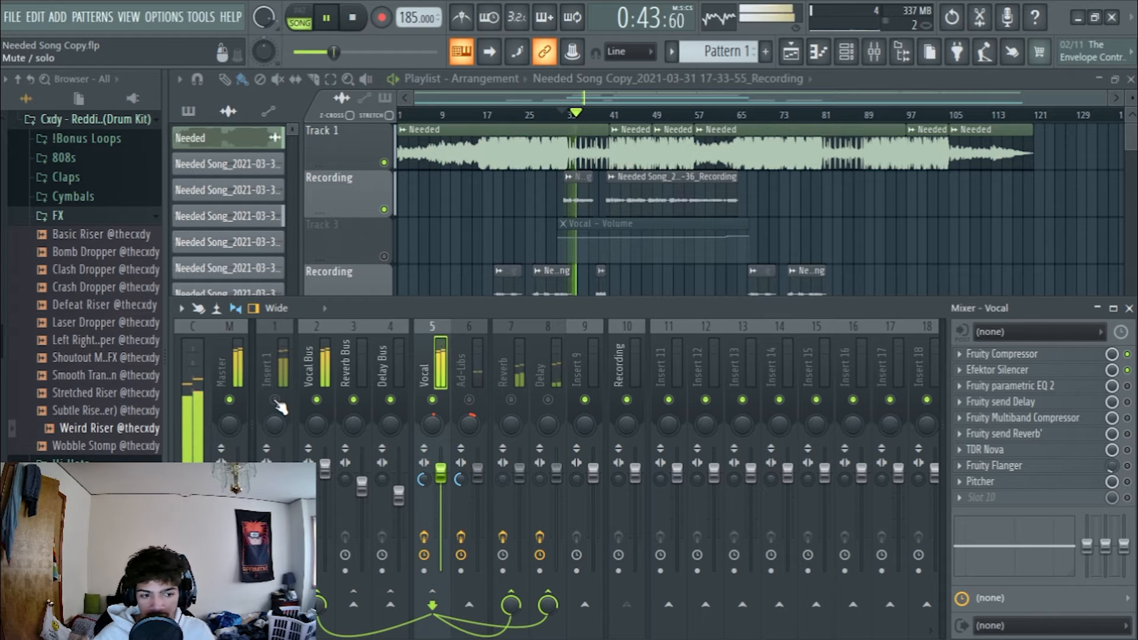
key(space)
key(space)
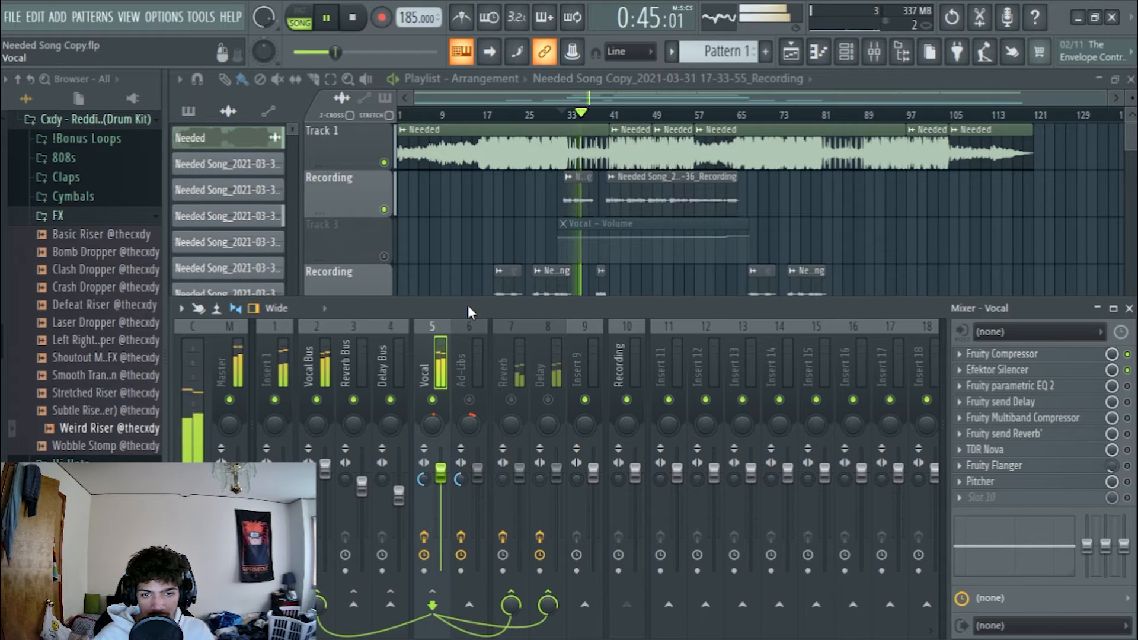
key(space)
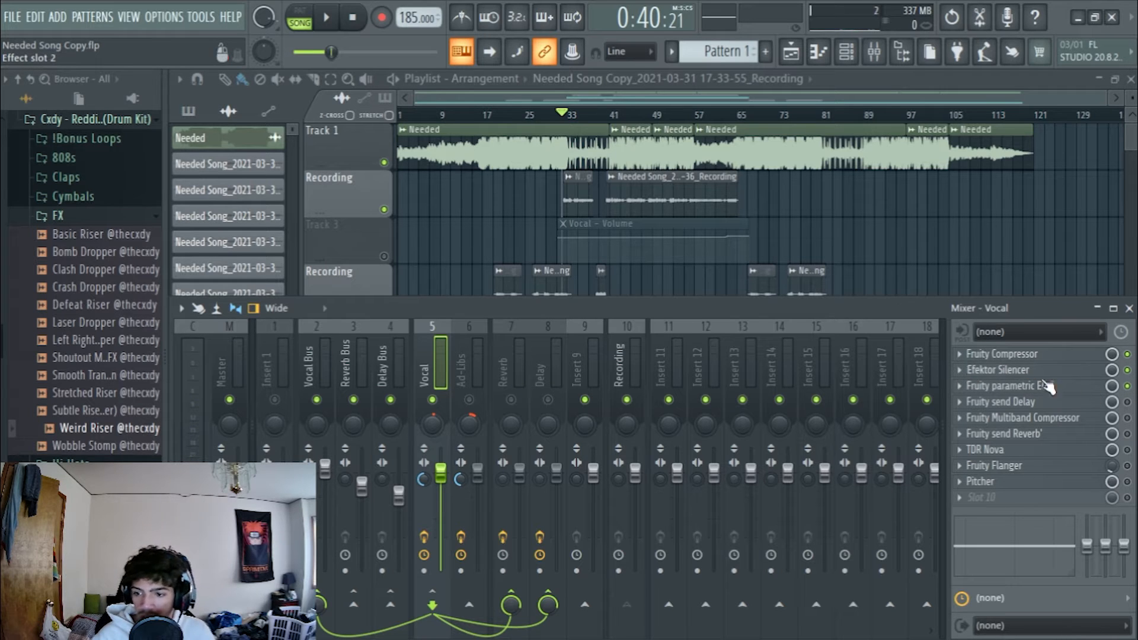
Step: Replace the effect in slot 3 of the Vocal track with a fresh Fruity Parametric EQ 2 and reposition its window
click(971, 392)
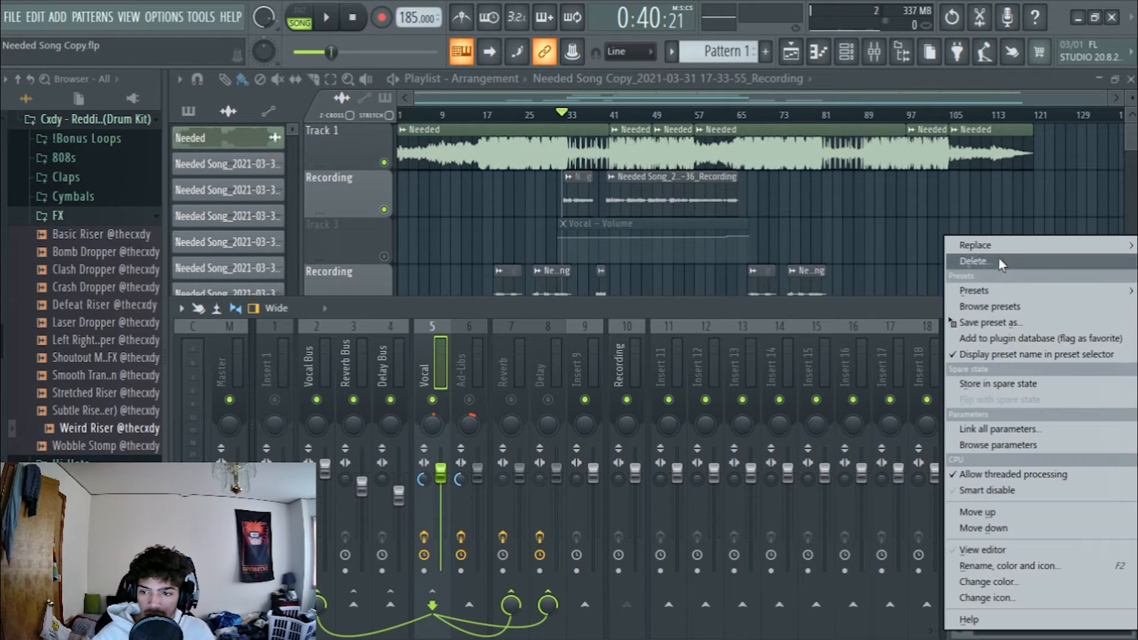
mouse_move(998, 258)
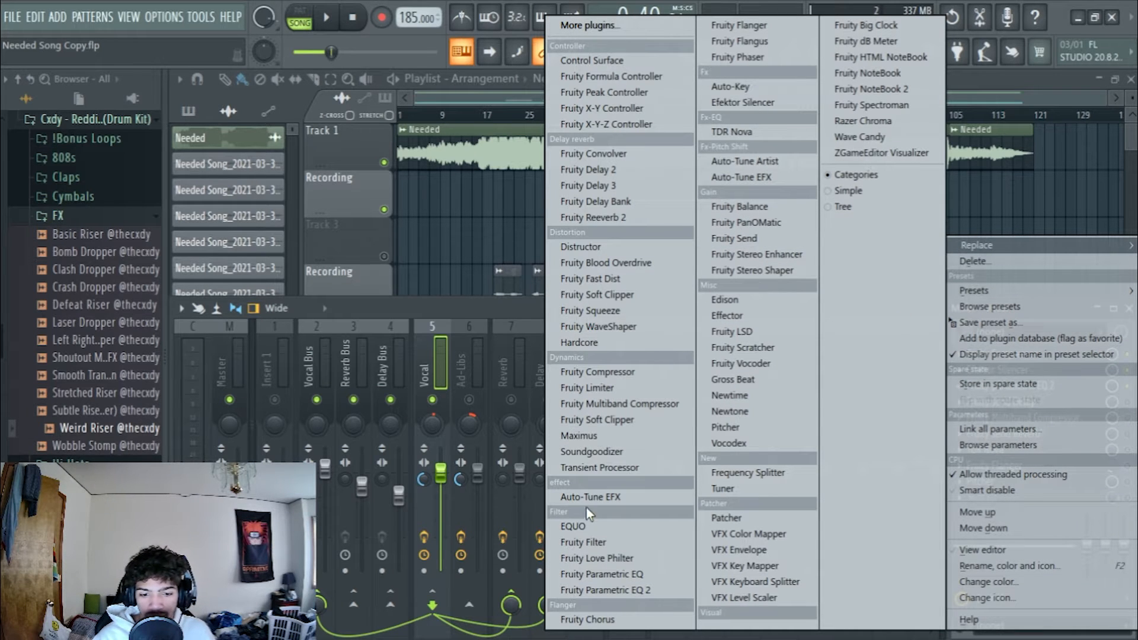
click(620, 591)
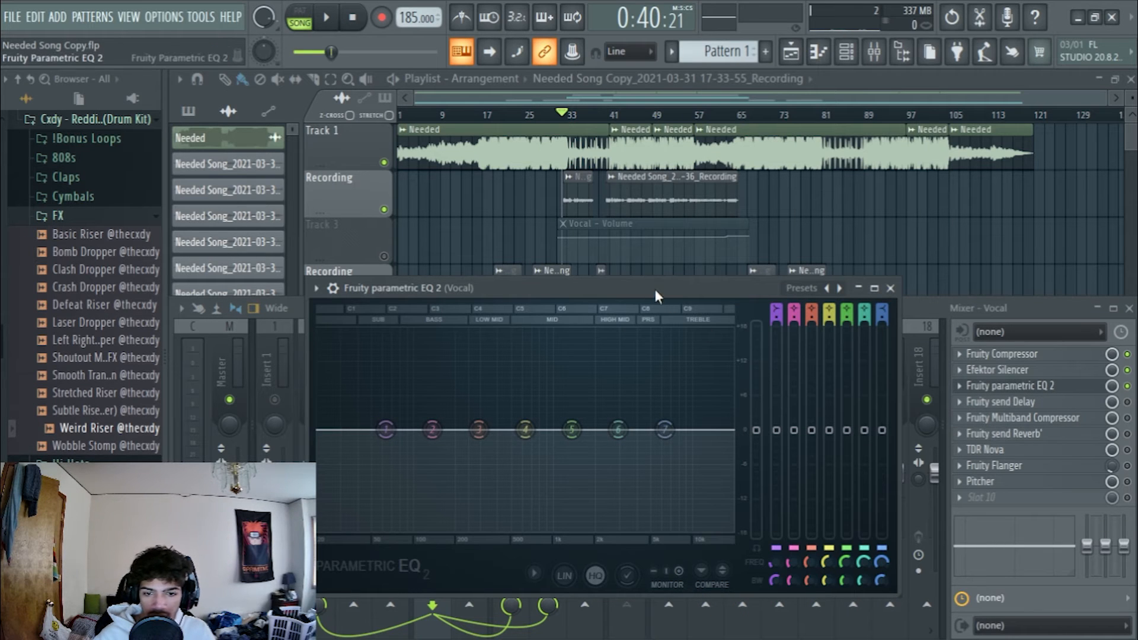
drag(656, 290, 629, 266)
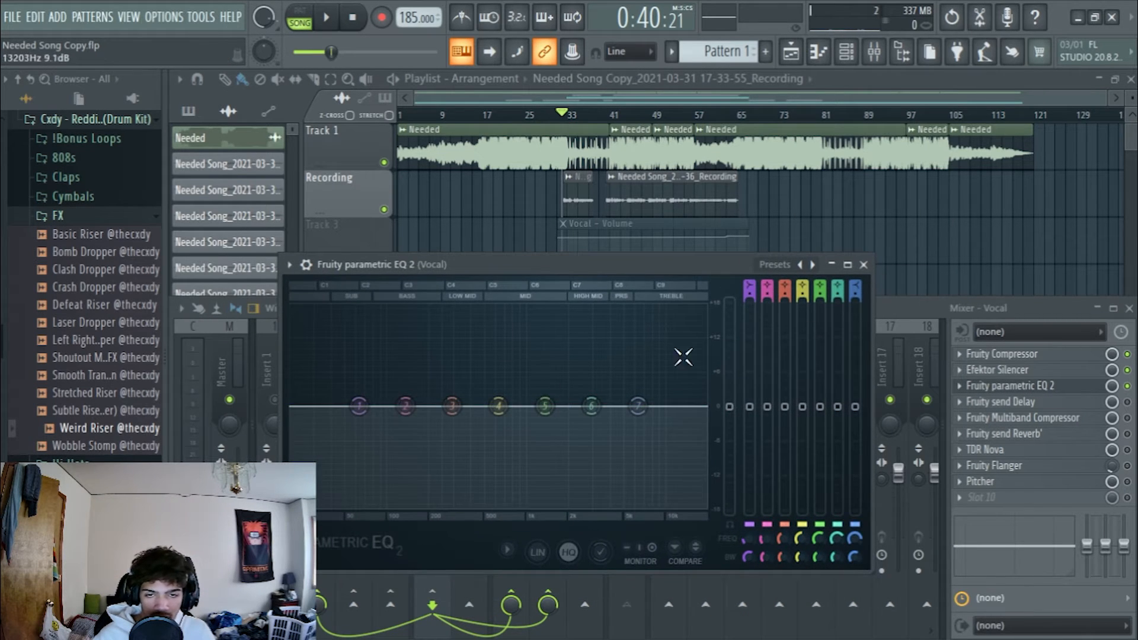
Step: Set the type of EQ band 1 to Low pass
right_click(325, 441)
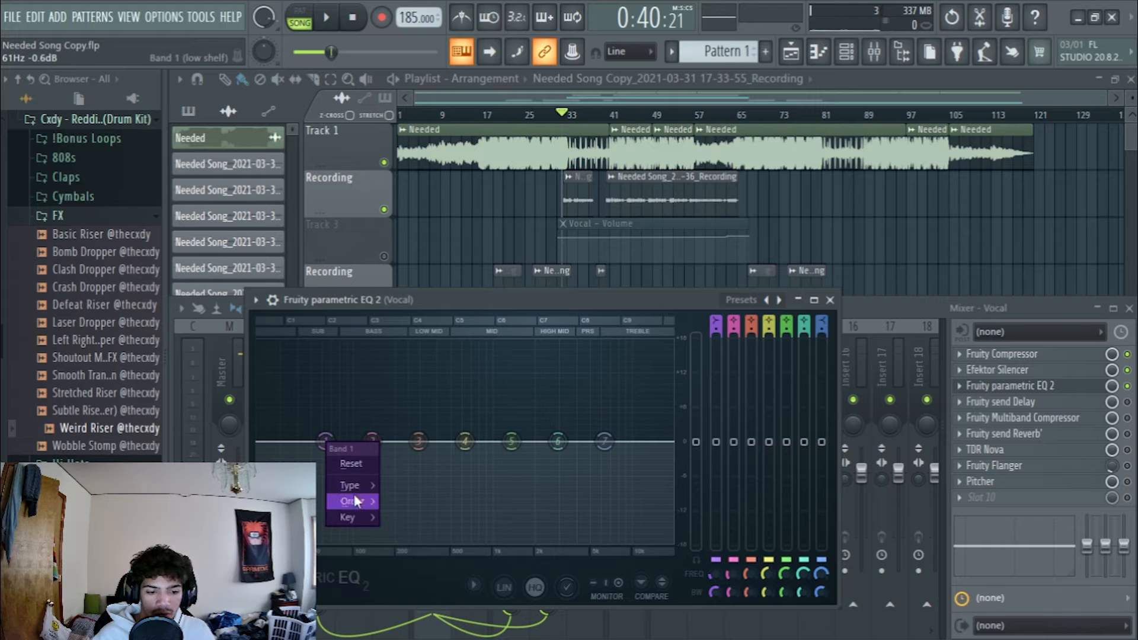
mouse_move(371, 486)
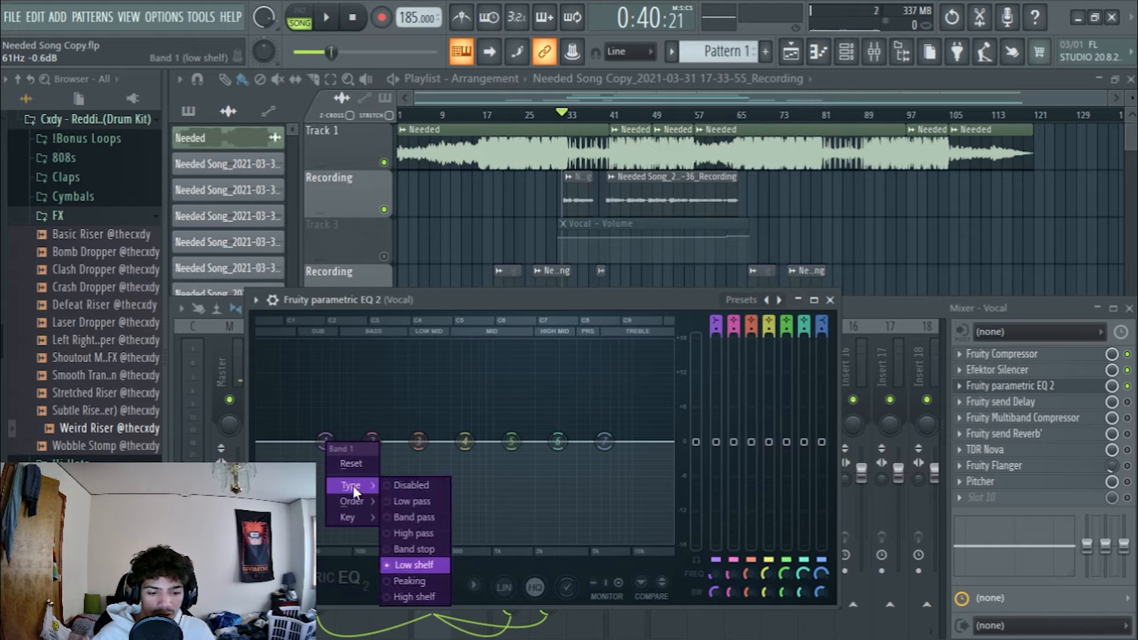
click(423, 503)
right_click(326, 445)
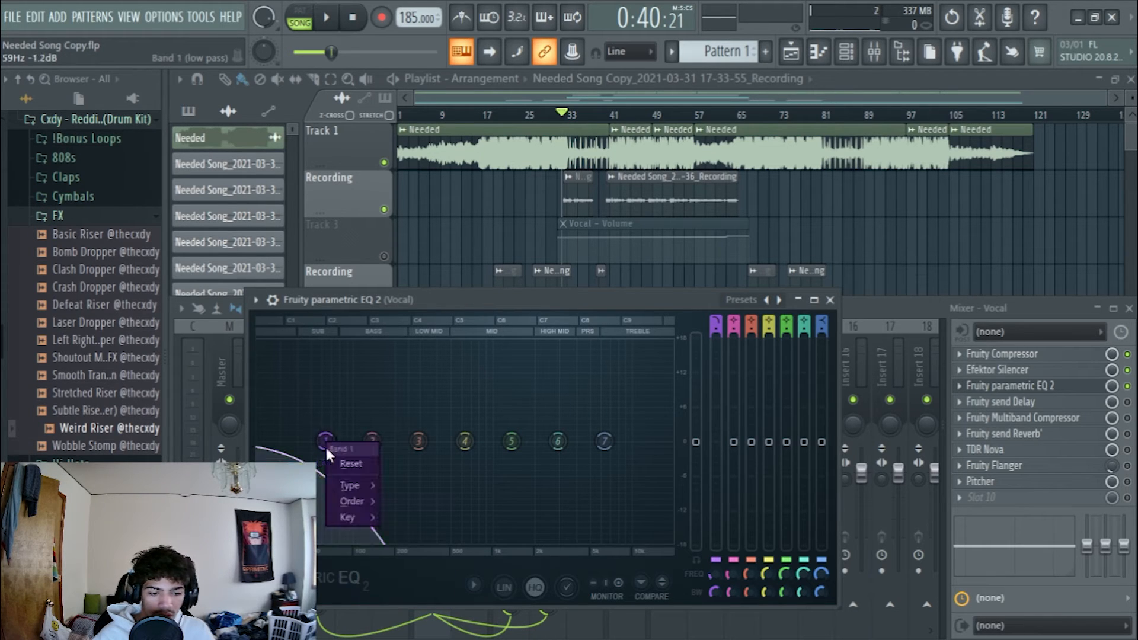
mouse_move(358, 487)
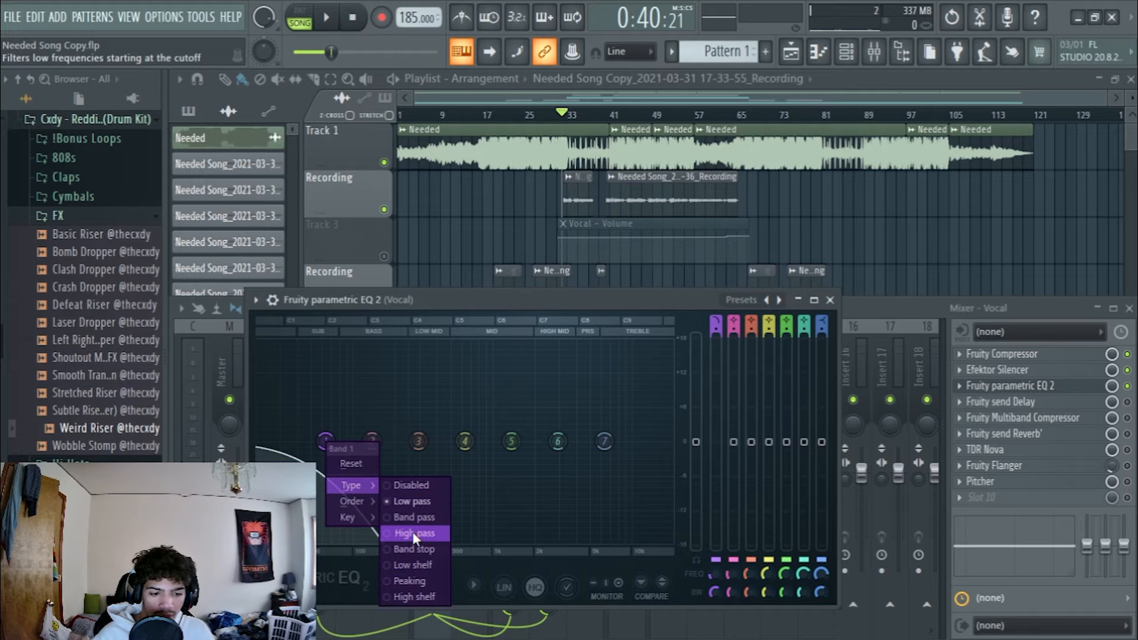
click(411, 508)
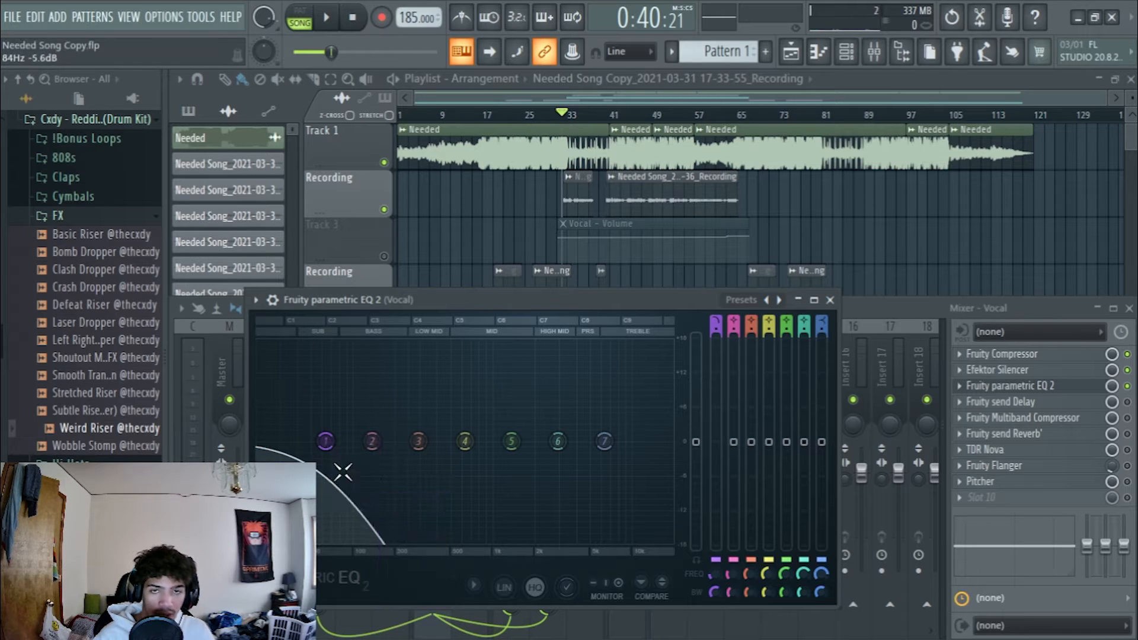
Step: Play the low-passed vocal from bar 32 while raising band 1's frequency to about 90 Hz, and stop playback
key(space)
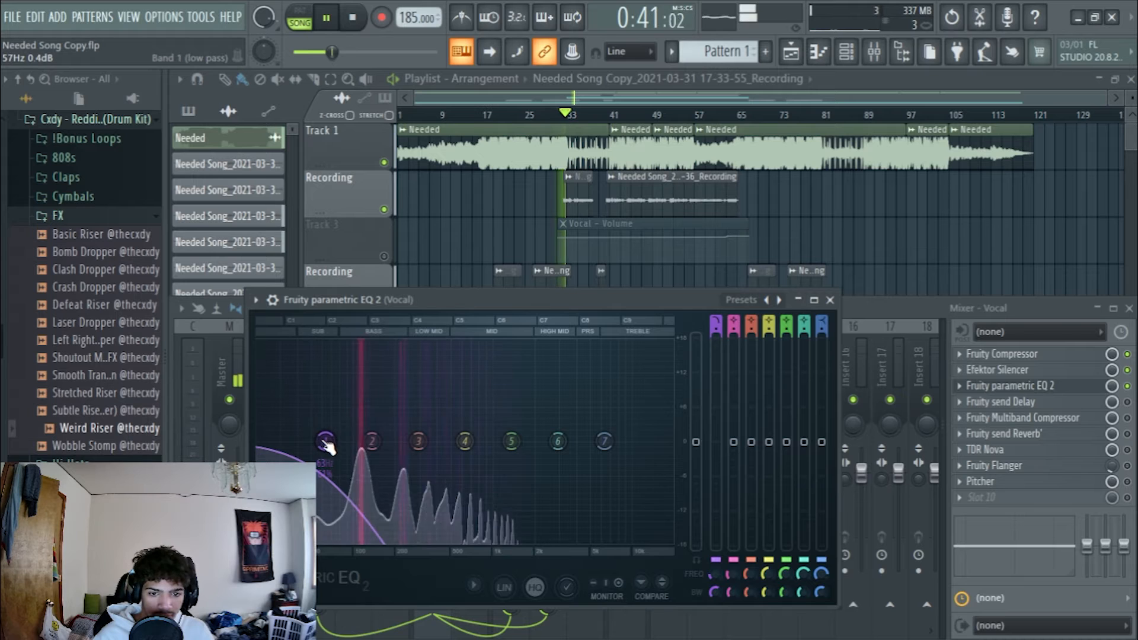
drag(325, 441, 347, 442)
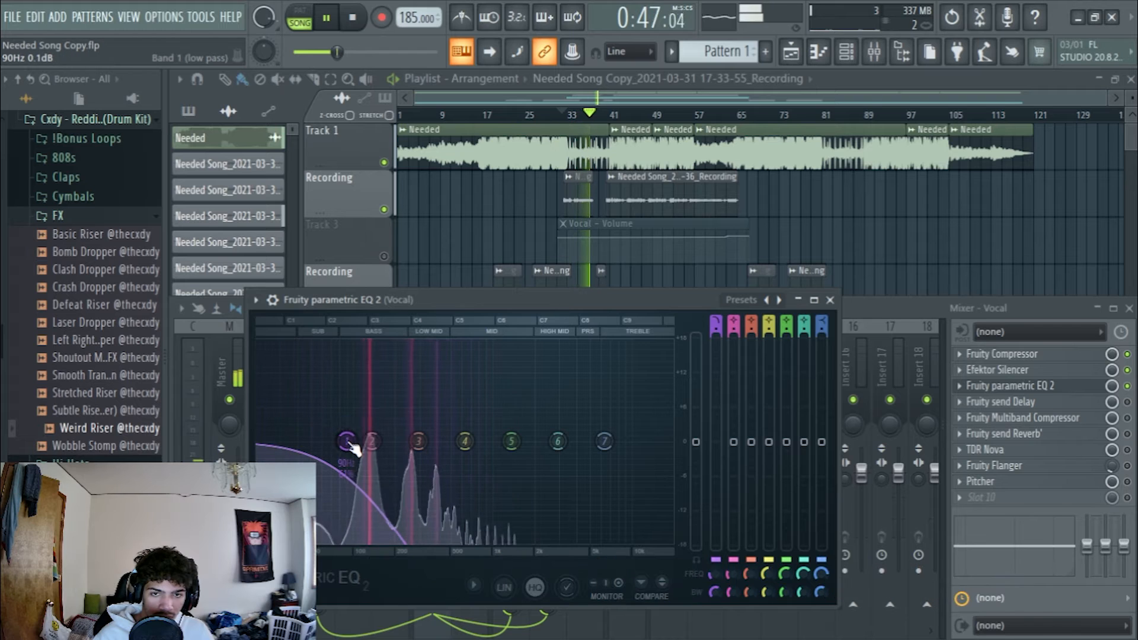
key(space)
Step: Change EQ band 1 to High pass and set its frequency to about 87 Hz while playing the vocal from bar 32
right_click(347, 441)
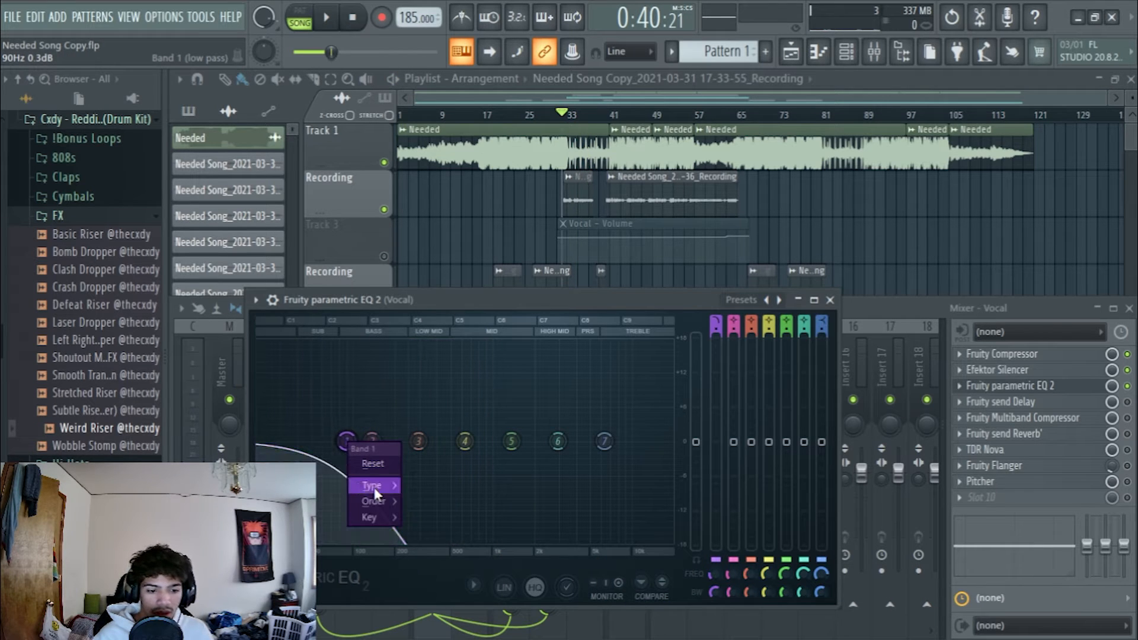
mouse_move(375, 488)
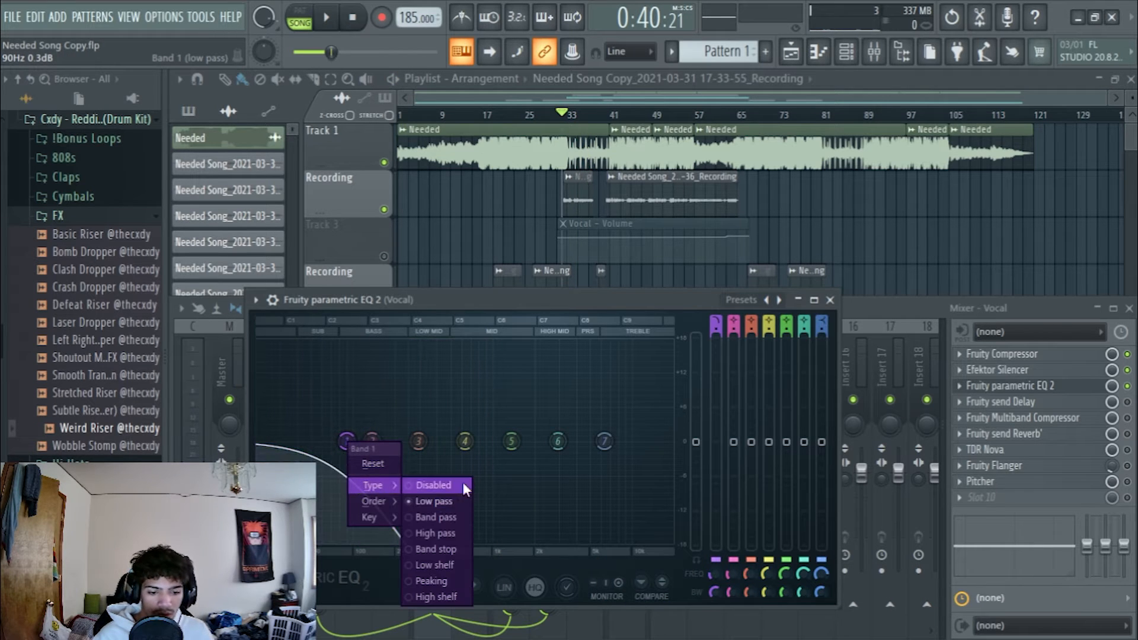
click(439, 532)
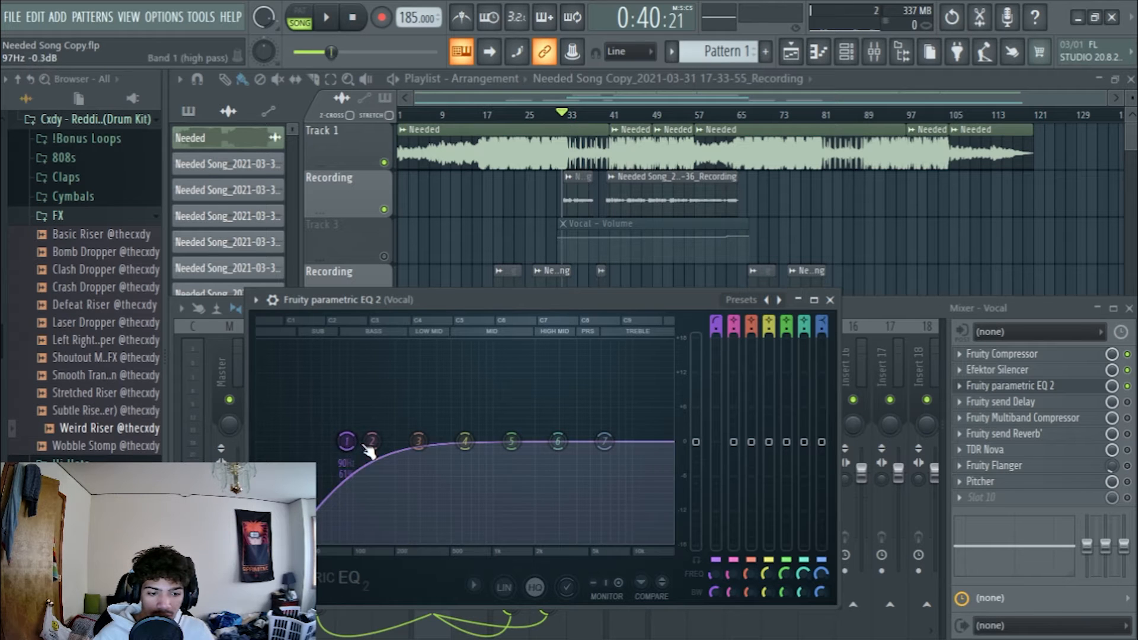
key(space)
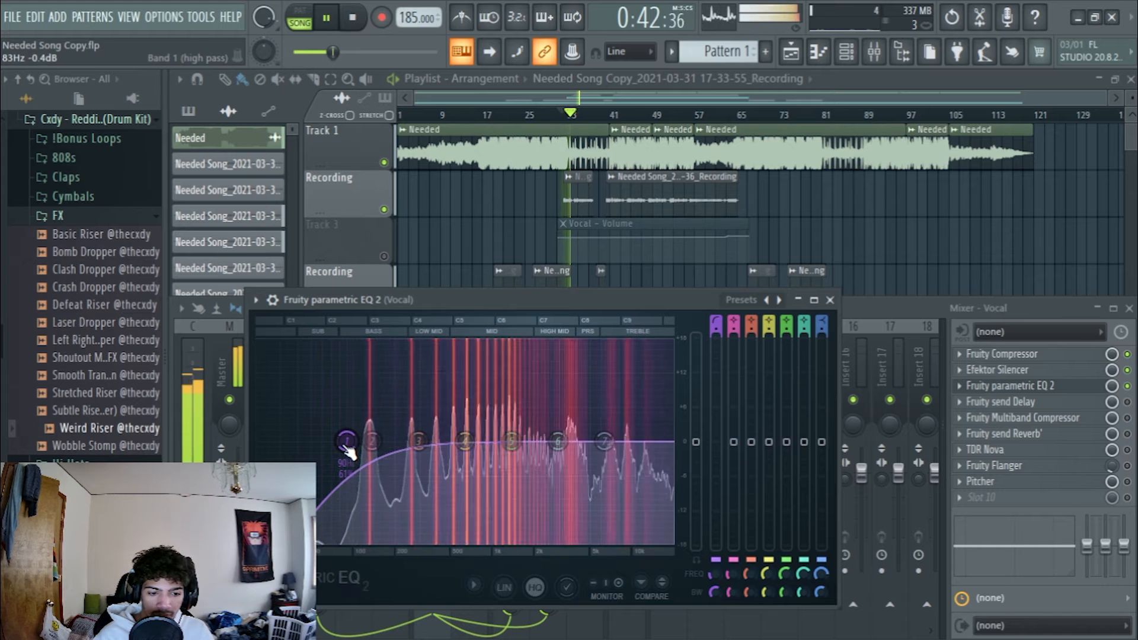
drag(346, 442, 344, 442)
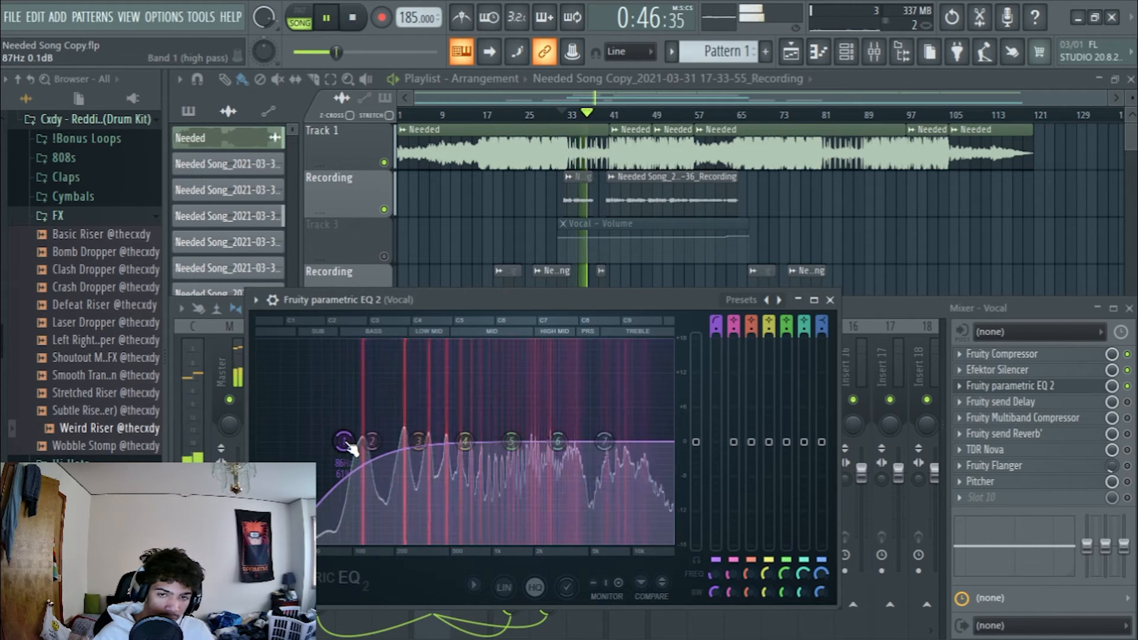
key(space)
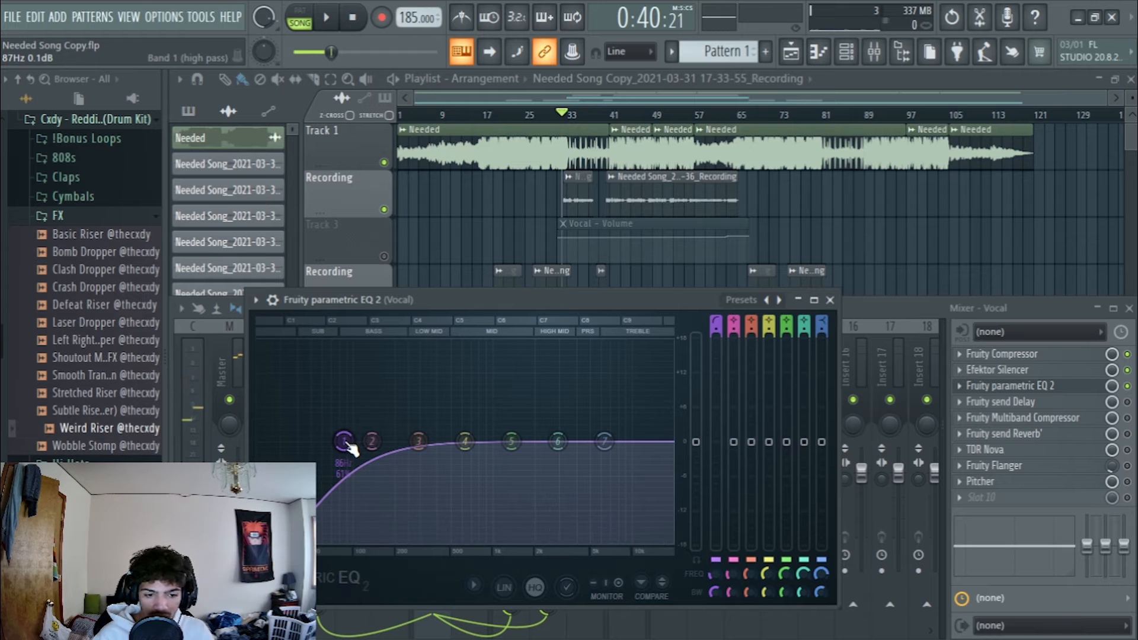
Step: Try band 1's high-pass frequency at 430 Hz, play the vocal briefly, and return the band to 87 Hz
drag(344, 442, 441, 442)
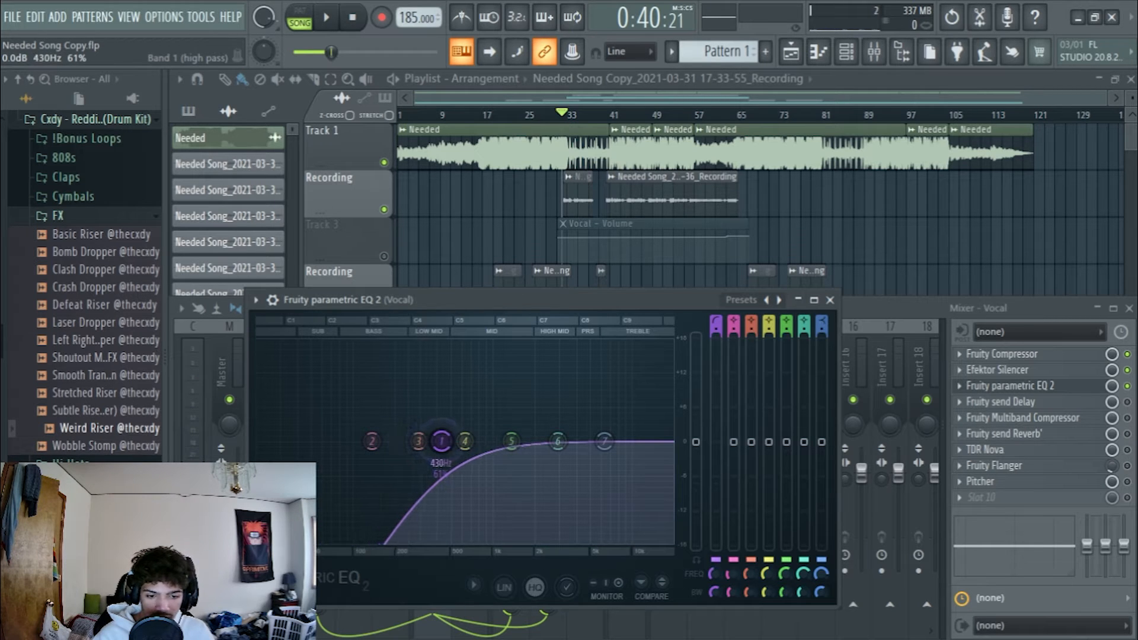
key(space)
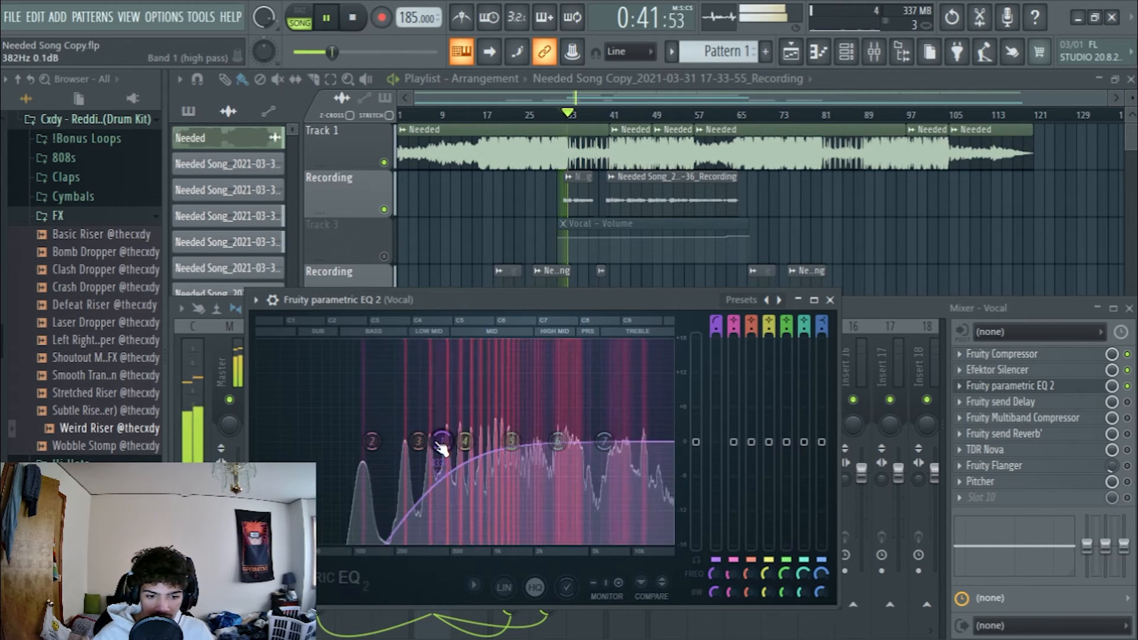
key(space)
drag(443, 444, 351, 441)
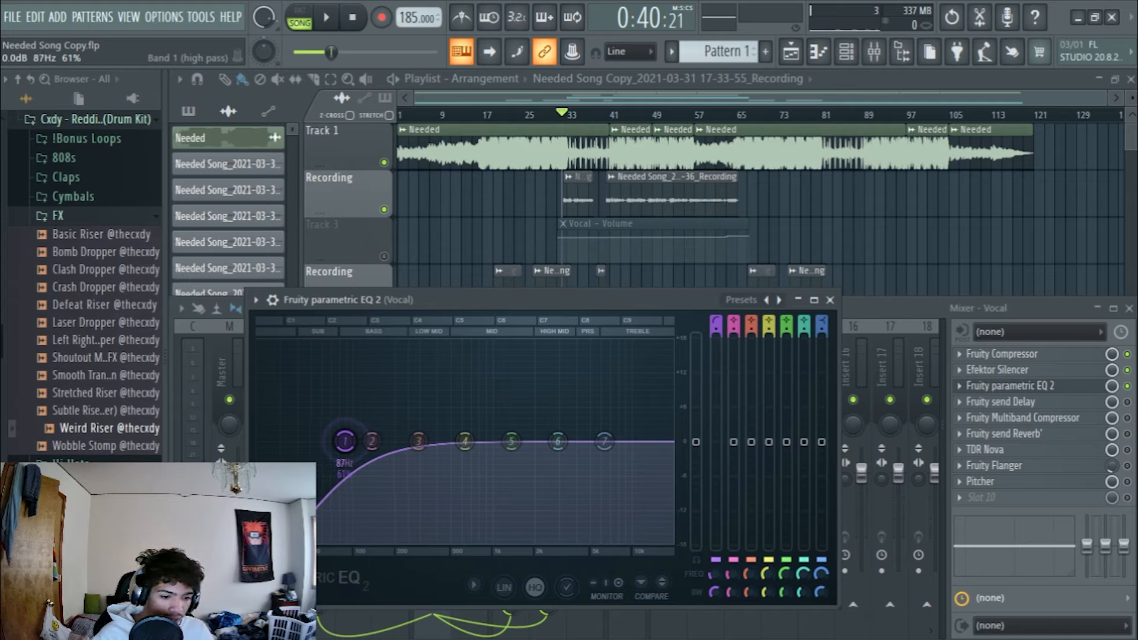
Step: Lower band 1's high-pass frequency to 70 Hz and set its order to Gentle 4 while auditioning the vocal from bar 32
mouse_move(337, 441)
mouse_down()
mouse_move(320, 441)
mouse_move(332, 442)
mouse_up()
key(space)
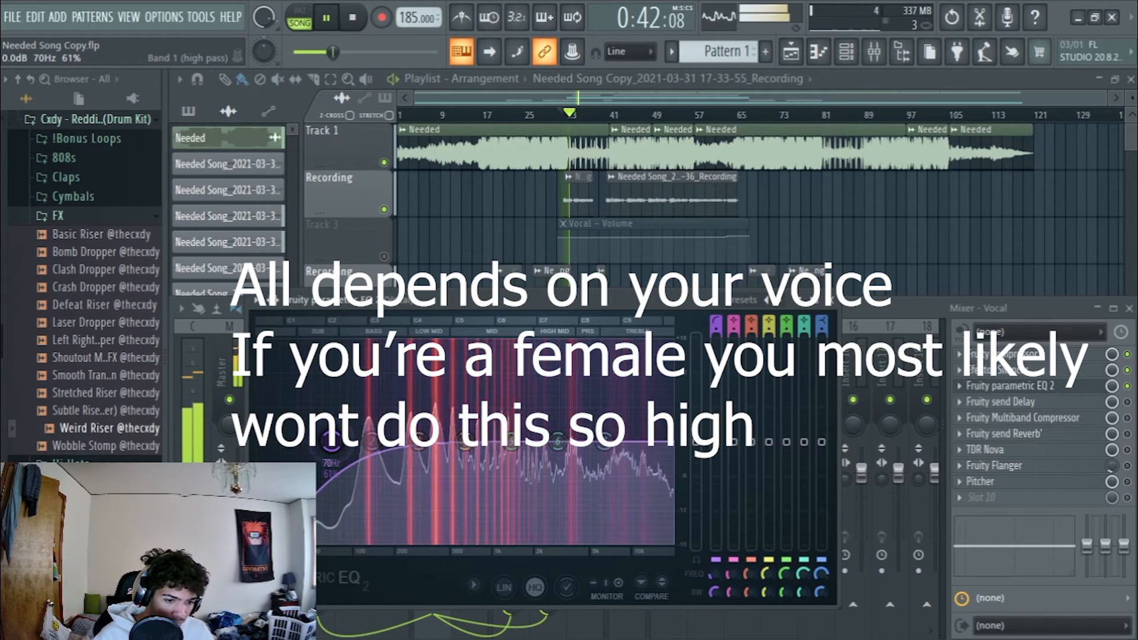
right_click(336, 450)
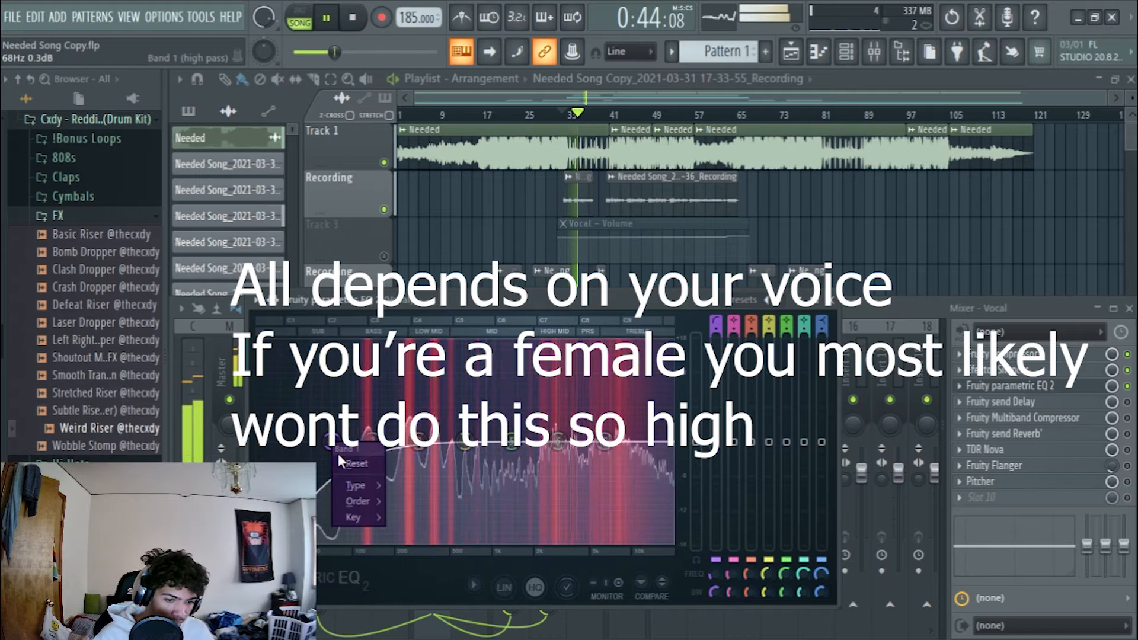
mouse_move(362, 501)
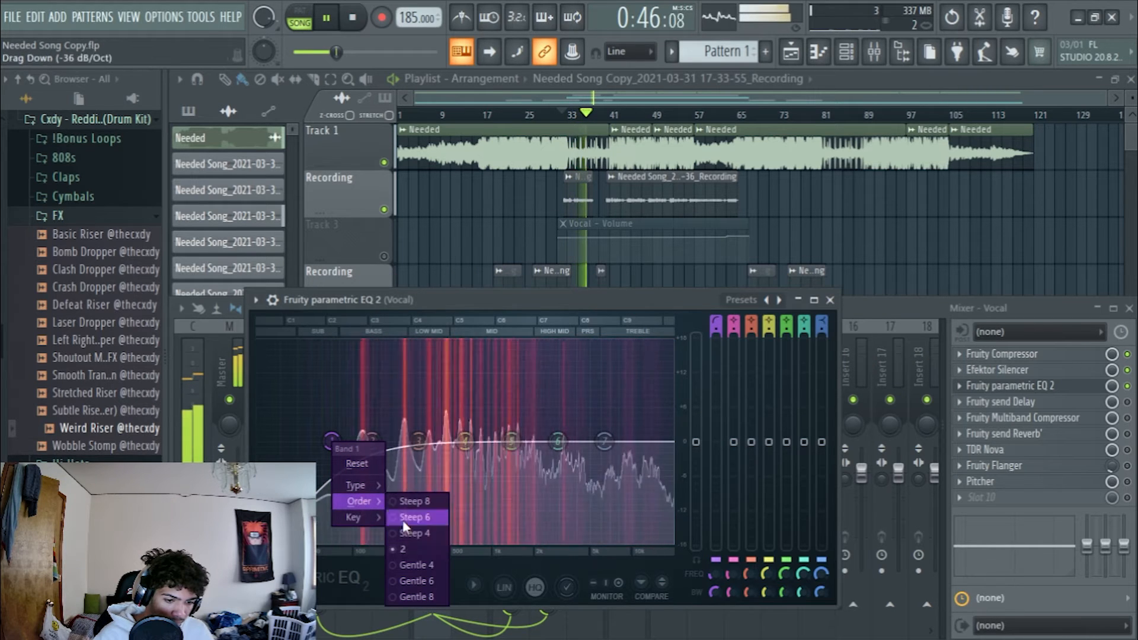
click(411, 563)
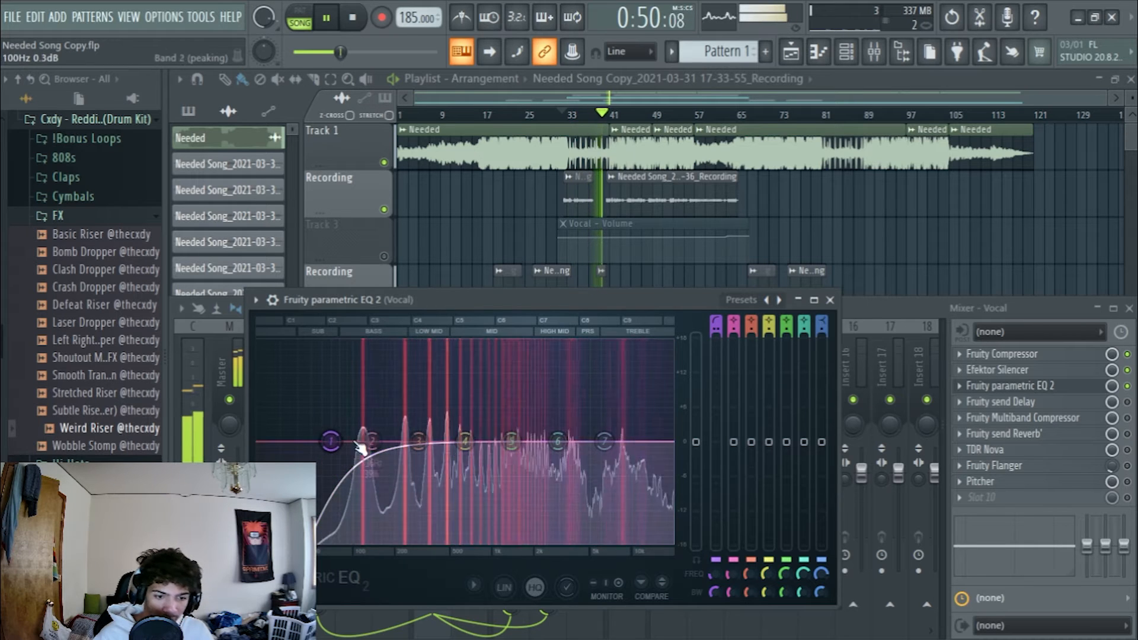
key(space)
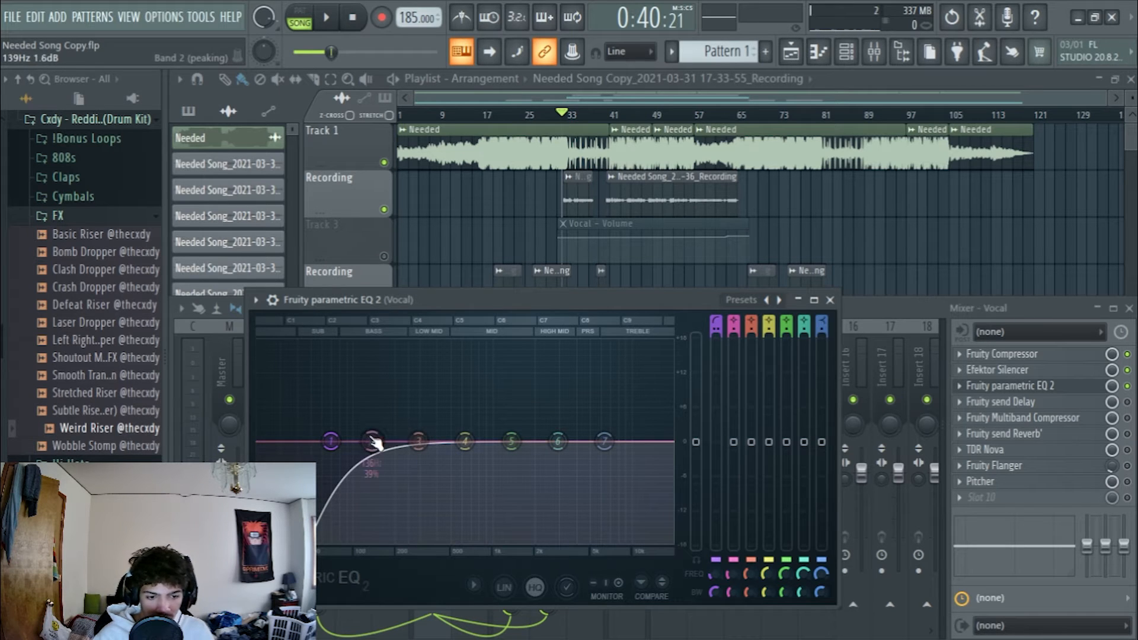
Step: Sweep a boost on EQ band 2 during vocal playback, set it to about -4.4 dB at 226 Hz with 0% bandwidth, and audition the cut
drag(382, 386, 386, 351)
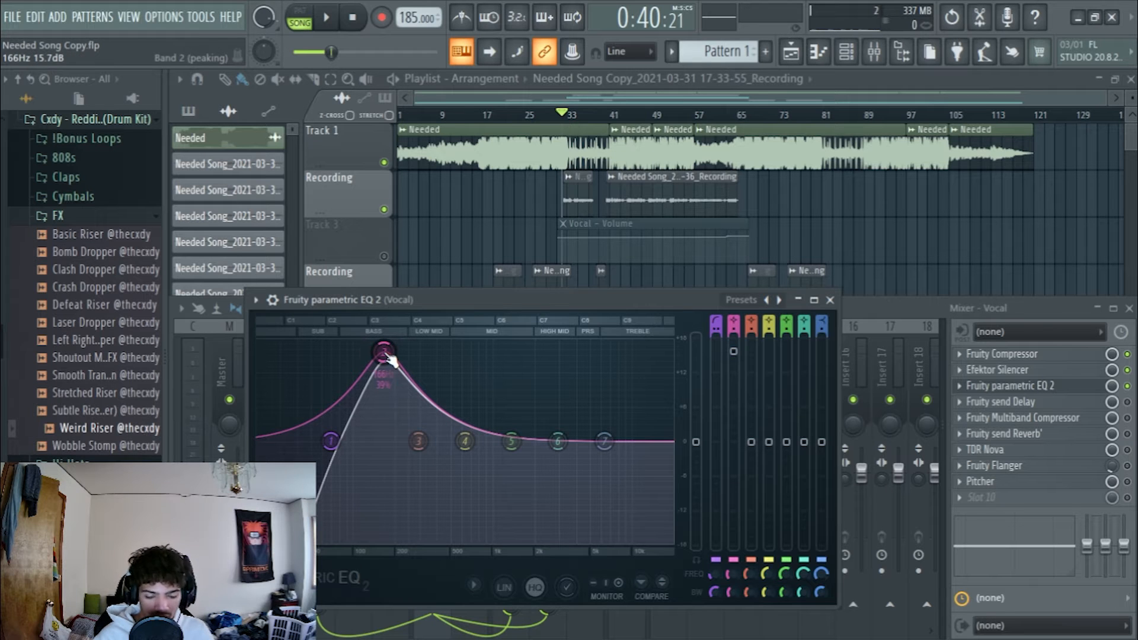
key(space)
mouse_move(385, 356)
mouse_down()
mouse_move(414, 349)
mouse_move(382, 348)
mouse_move(403, 351)
mouse_up()
key(space)
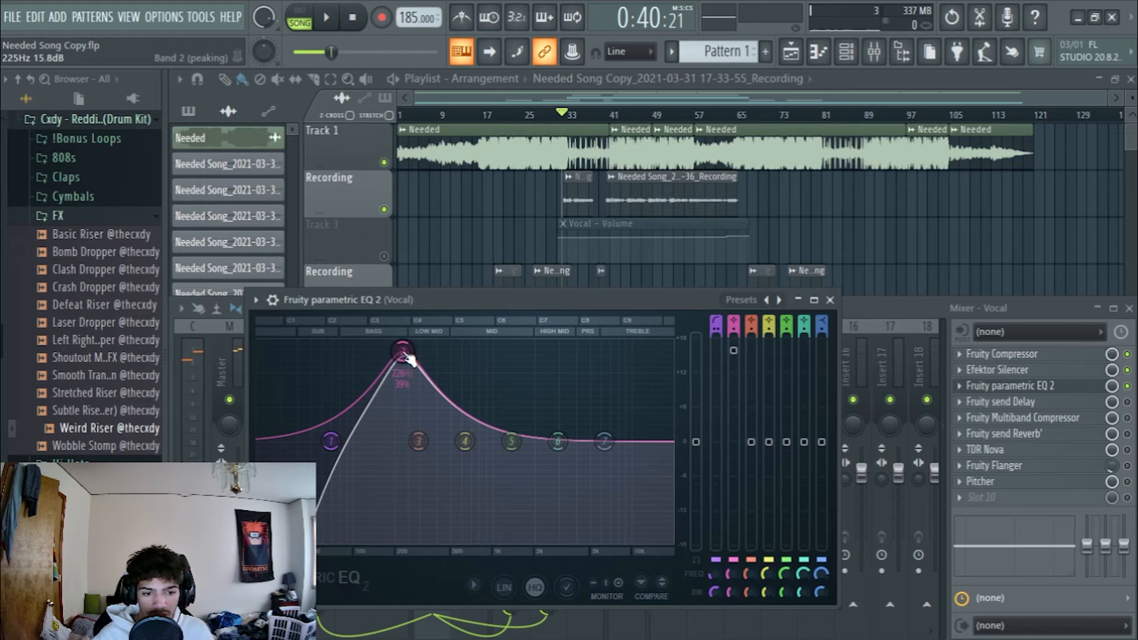
scroll(408, 354, down, 6)
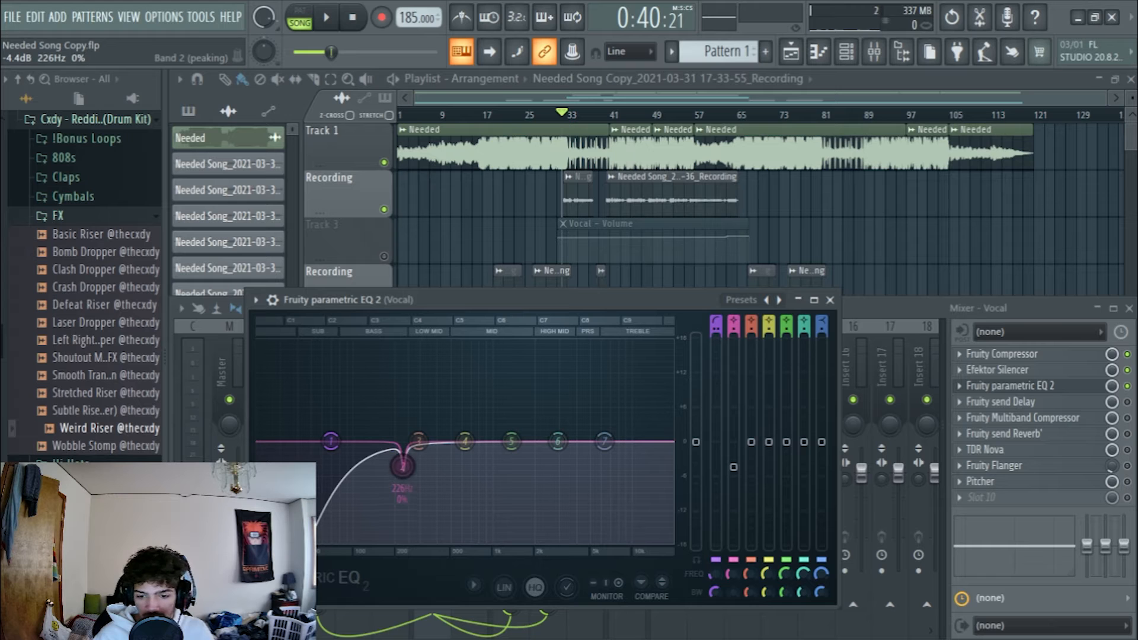
key(space)
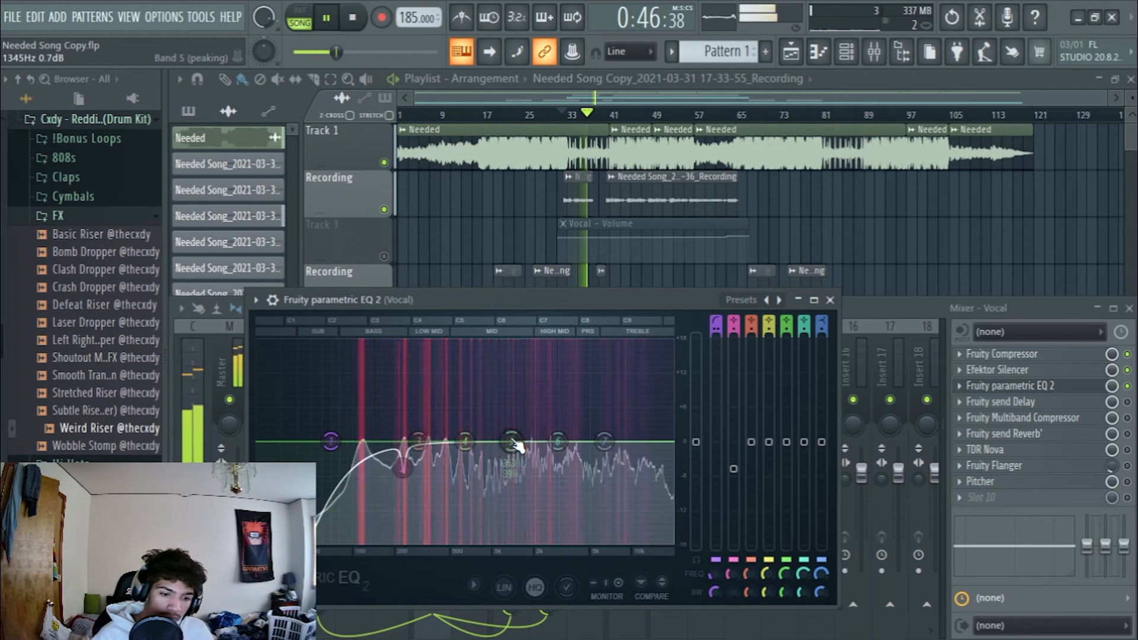
key(space)
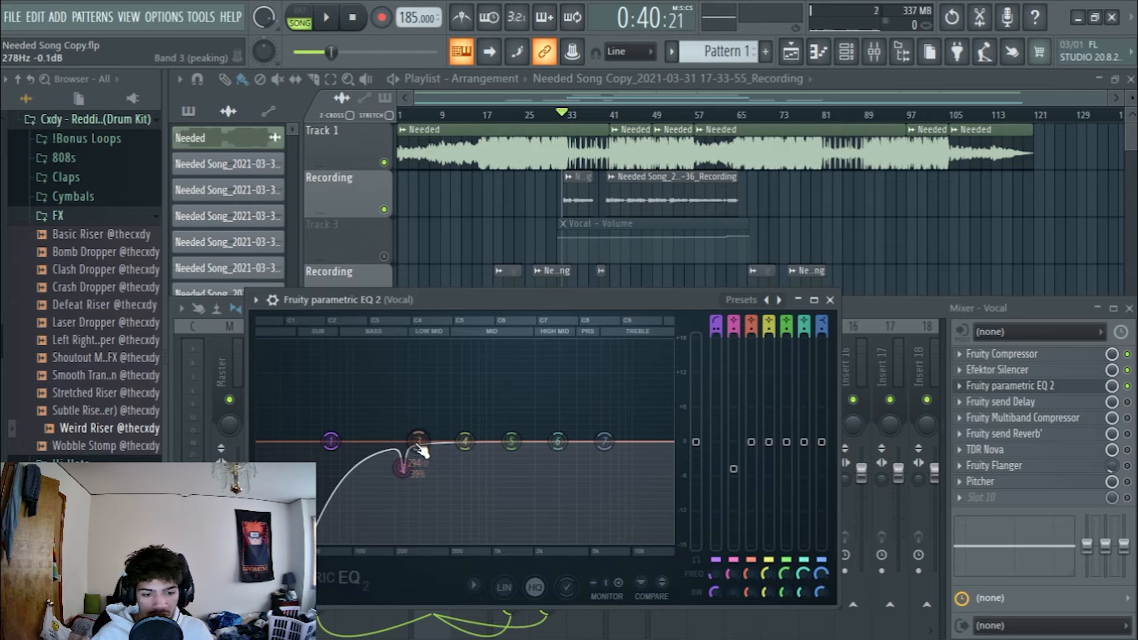
Step: Sweep a boost on band 3 during playback, turn it into a 0% bandwidth cut at 392 Hz matching band 2's depth, and audition it
key(space)
drag(428, 381, 437, 353)
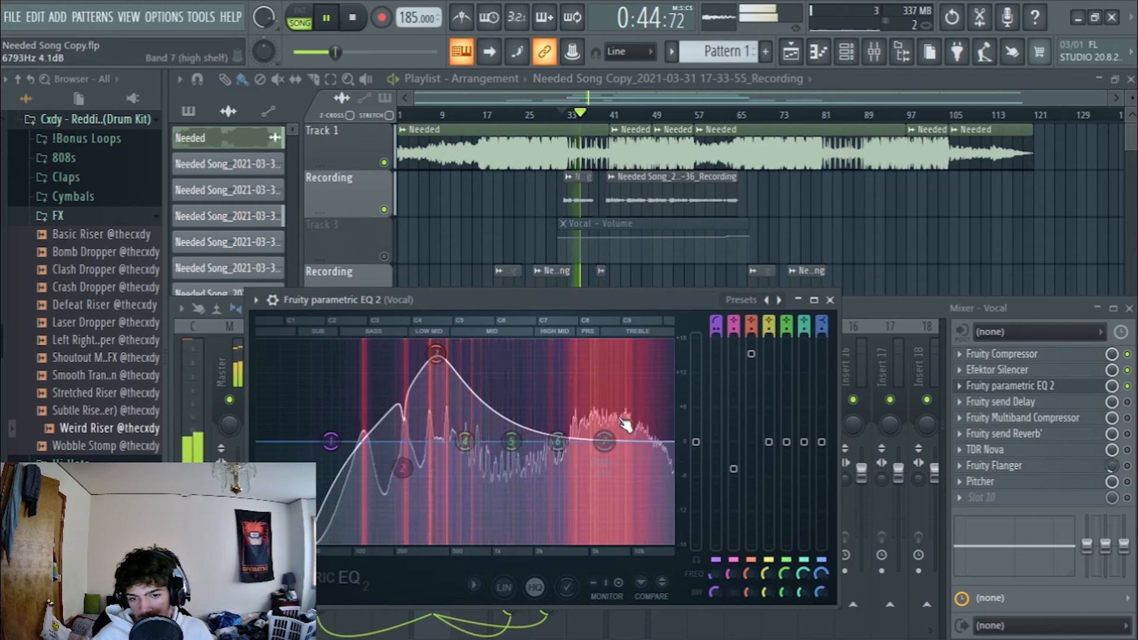
key(space)
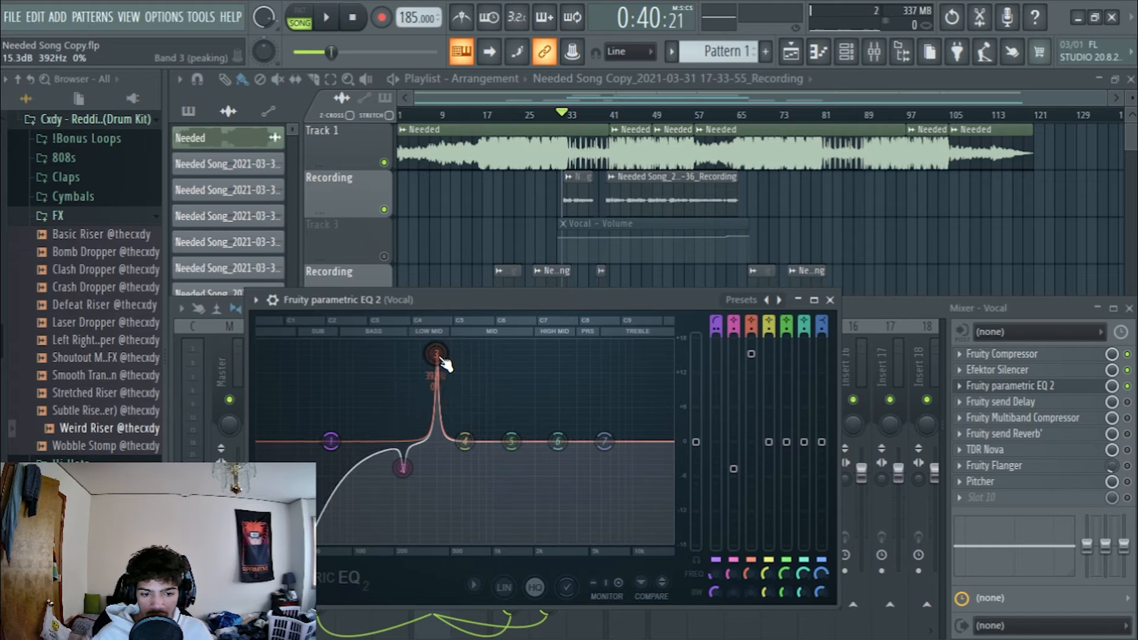
drag(442, 361, 441, 370)
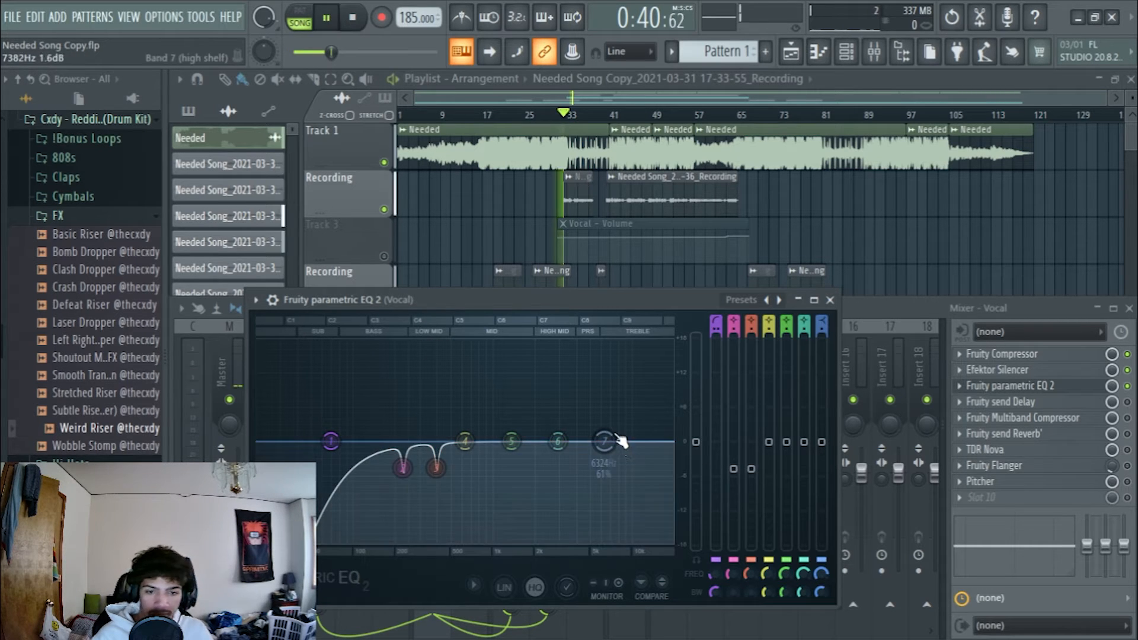
key(space)
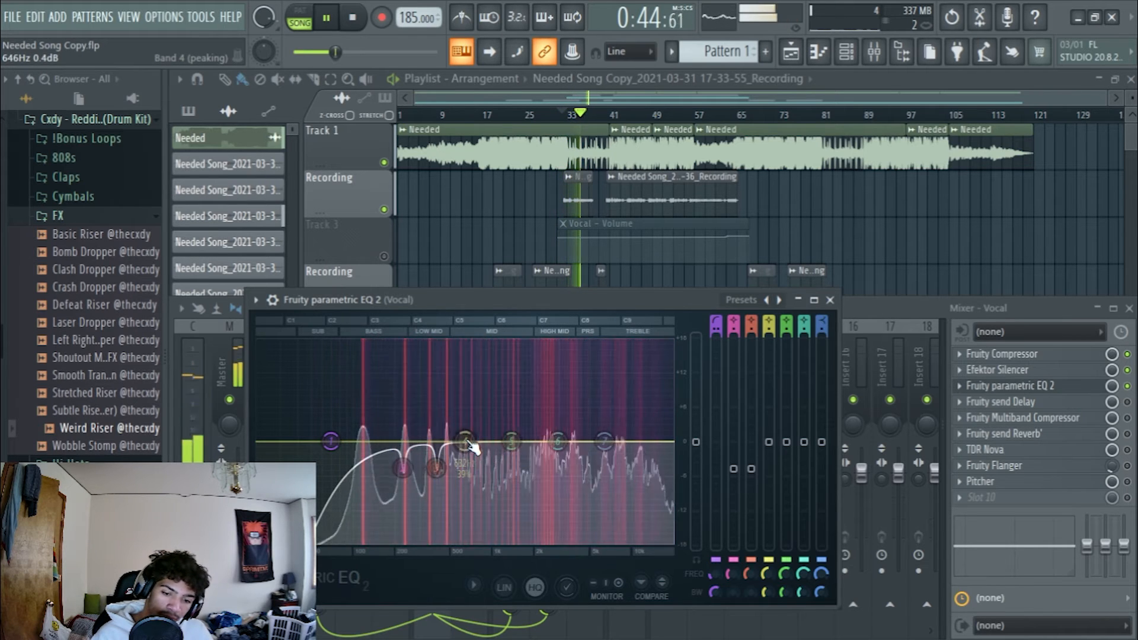
key(space)
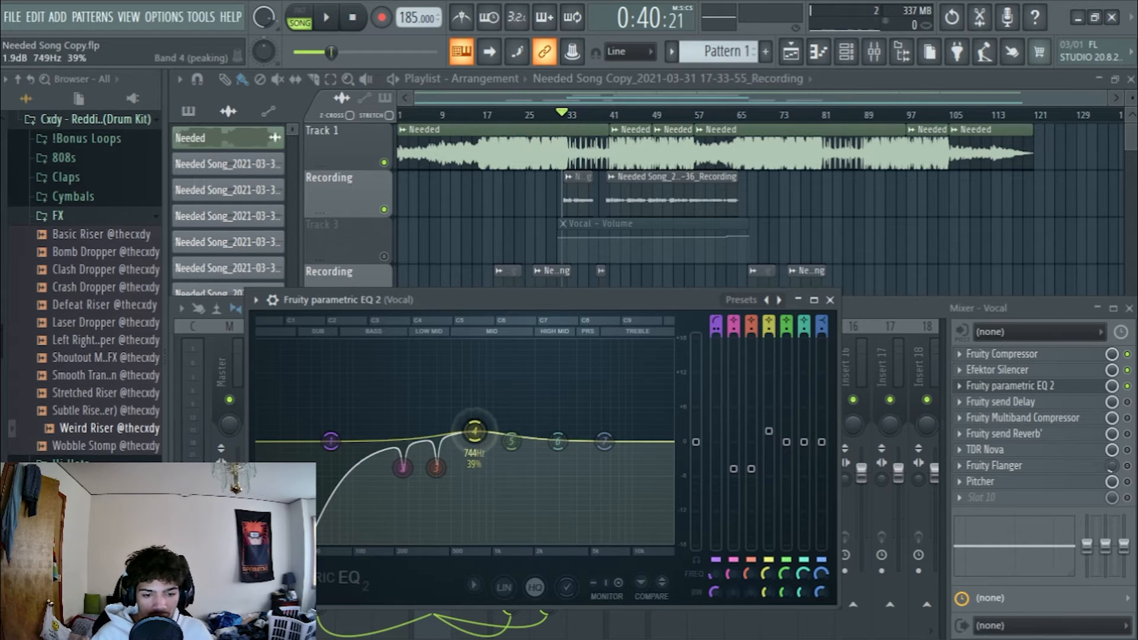
Step: Sweep a 15 dB boost on band 4 during playback, reset the band, and set it to about -3.5 dB at 719 Hz with 0% bandwidth
drag(474, 432, 481, 356)
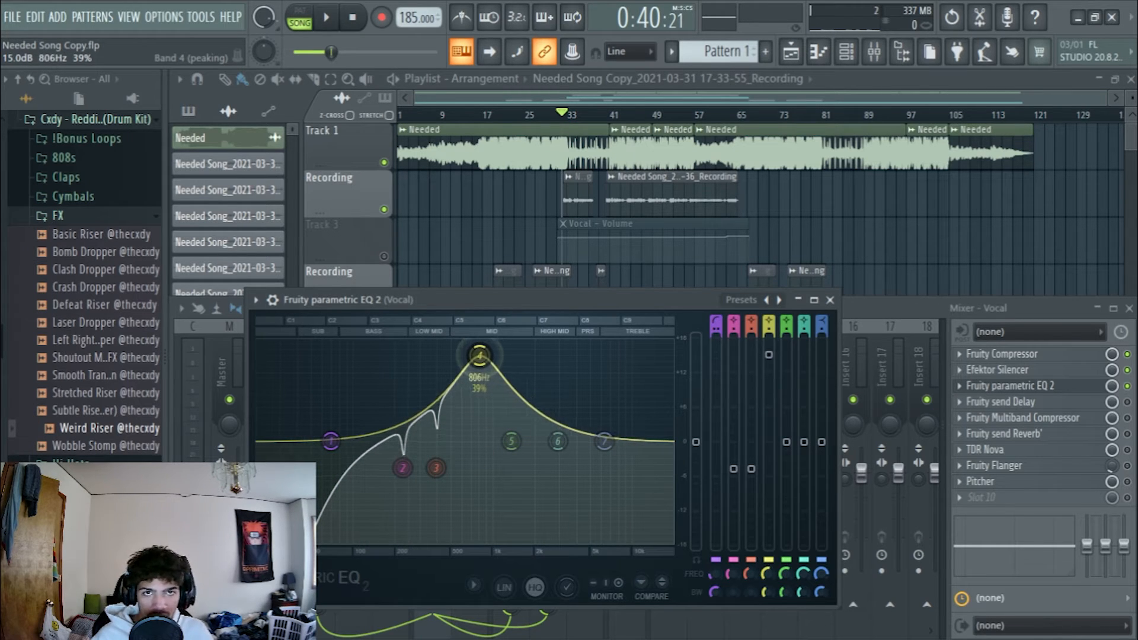
key(space)
mouse_move(480, 355)
mouse_down()
mouse_move(510, 355)
mouse_move(490, 354)
mouse_up()
drag(484, 355, 482, 357)
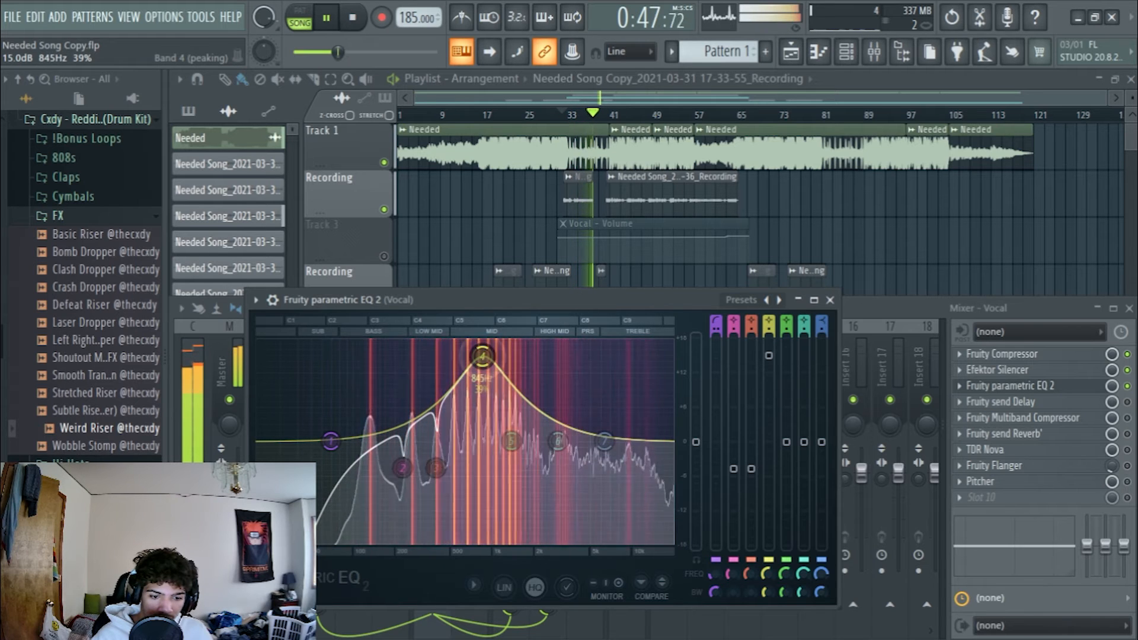
right_click(481, 356)
click(505, 380)
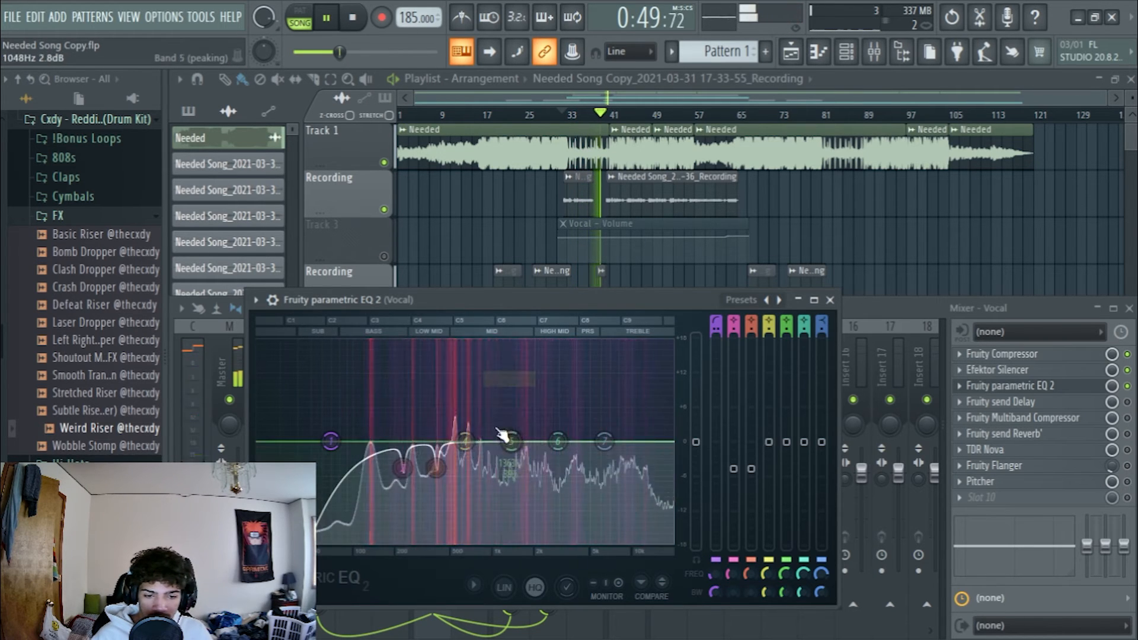
drag(465, 442, 471, 454)
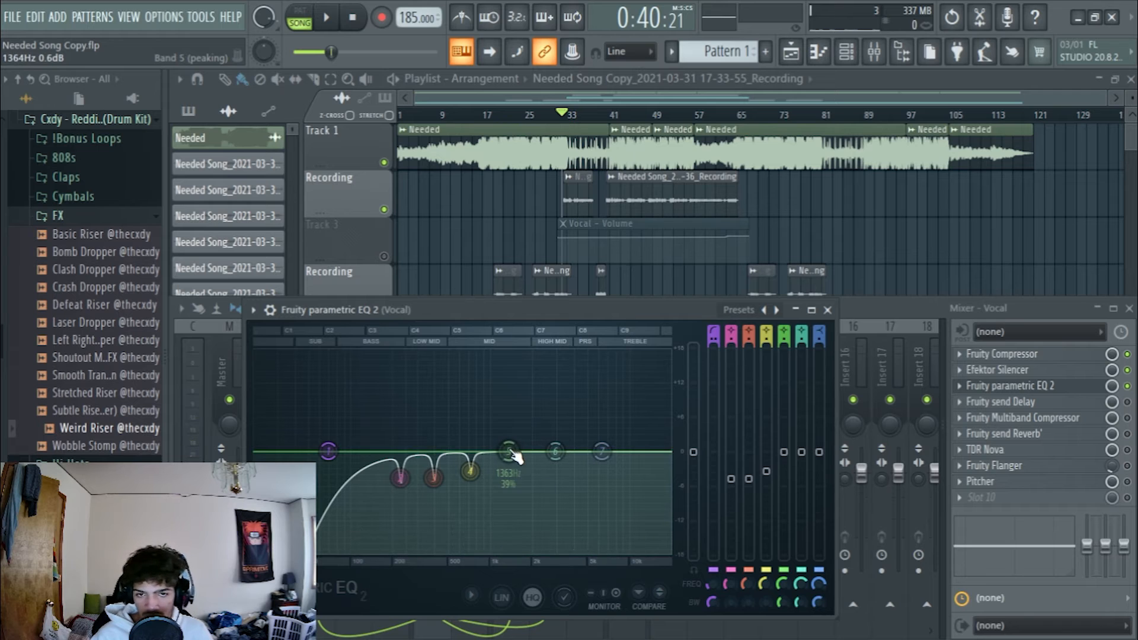
Step: Set band 5 to about -1.7 dB at 1635 Hz with 39% bandwidth while playing the vocal from bar 32, and stop playback
drag(510, 452, 521, 459)
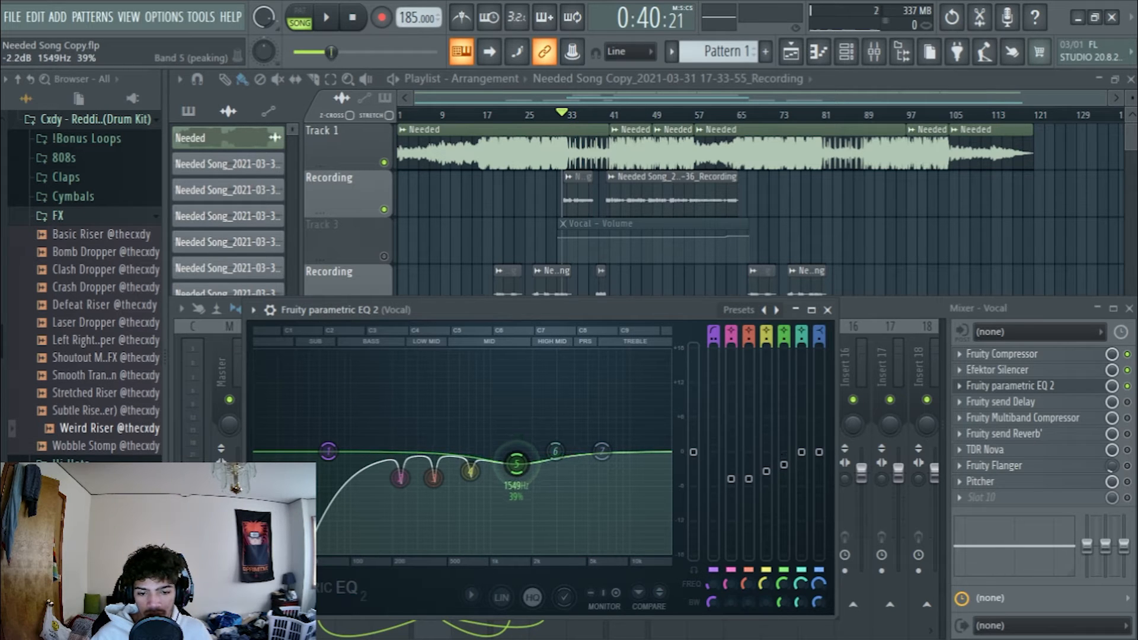
drag(517, 464, 519, 444)
key(space)
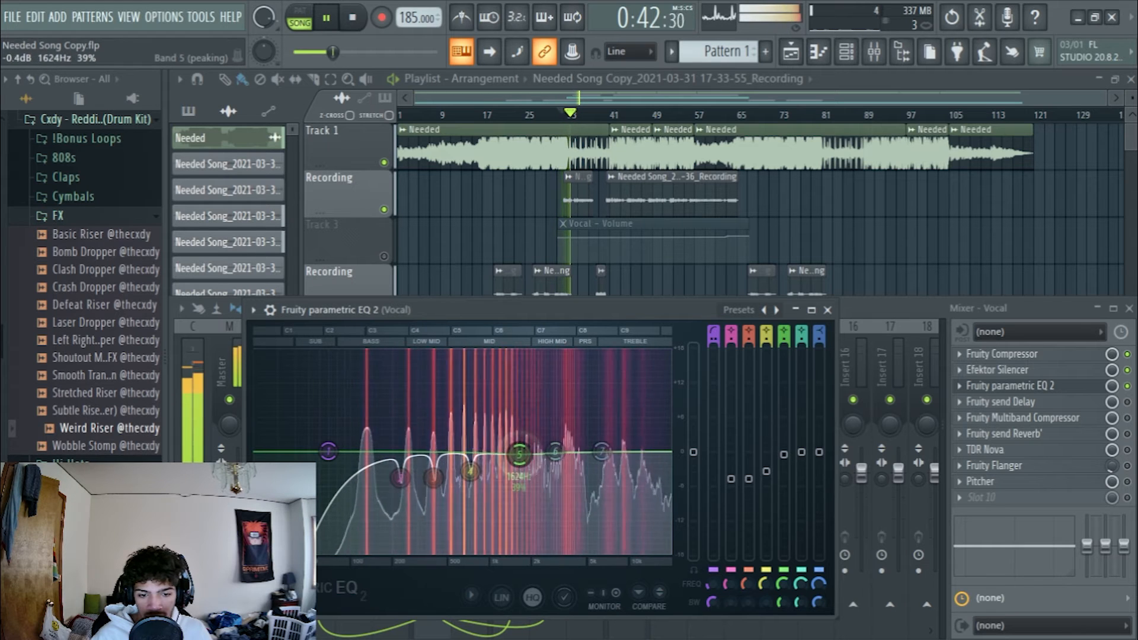
drag(519, 445, 517, 461)
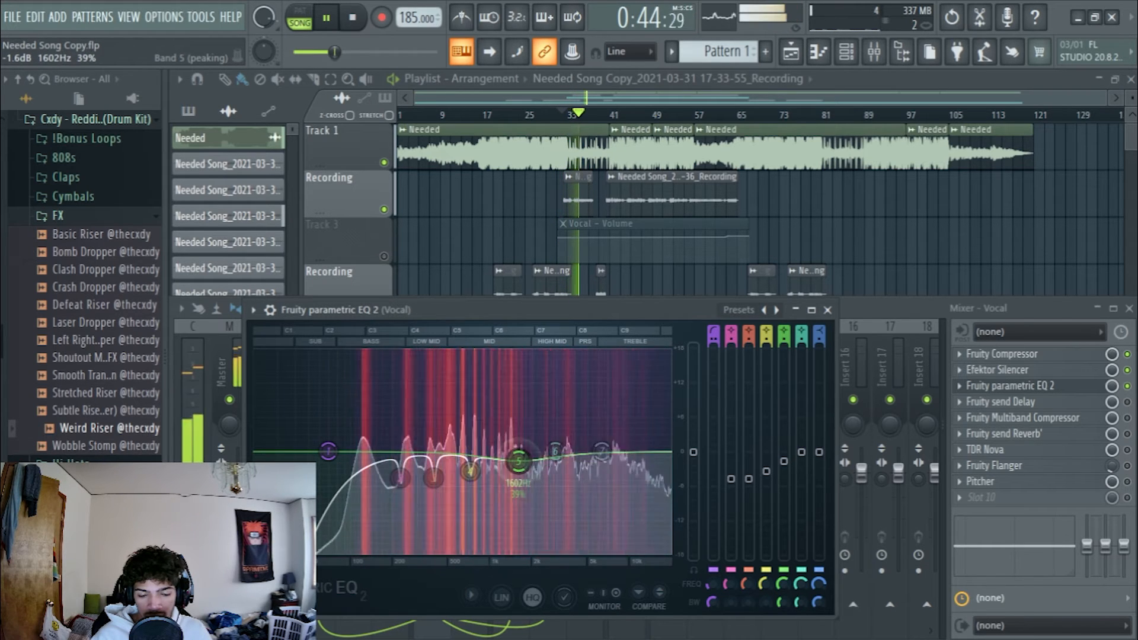
drag(518, 461, 519, 461)
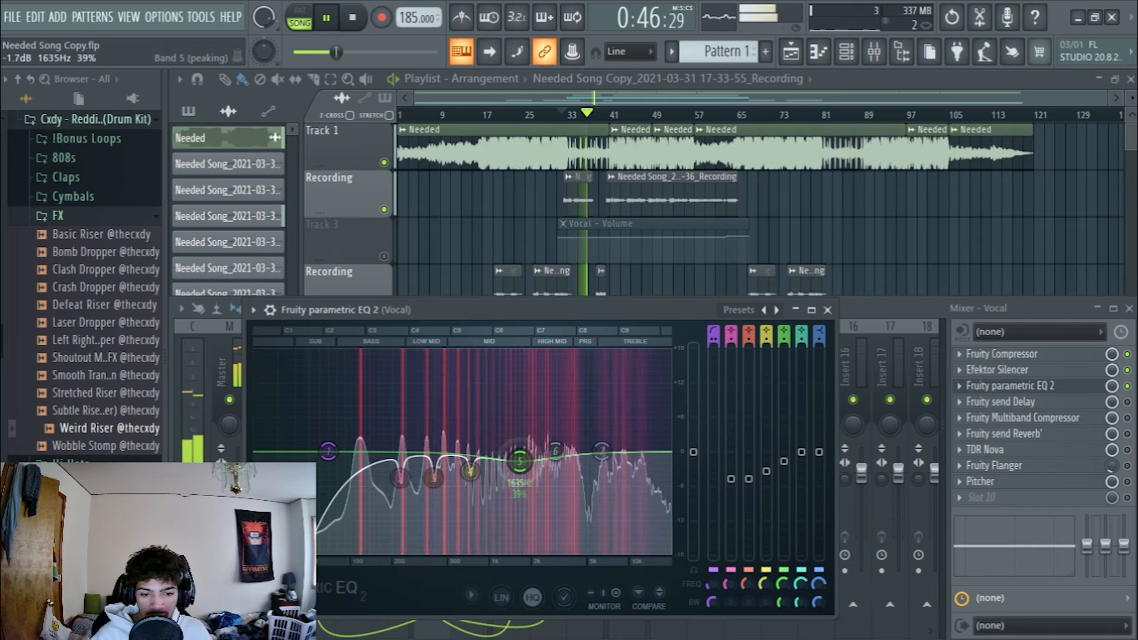
key(space)
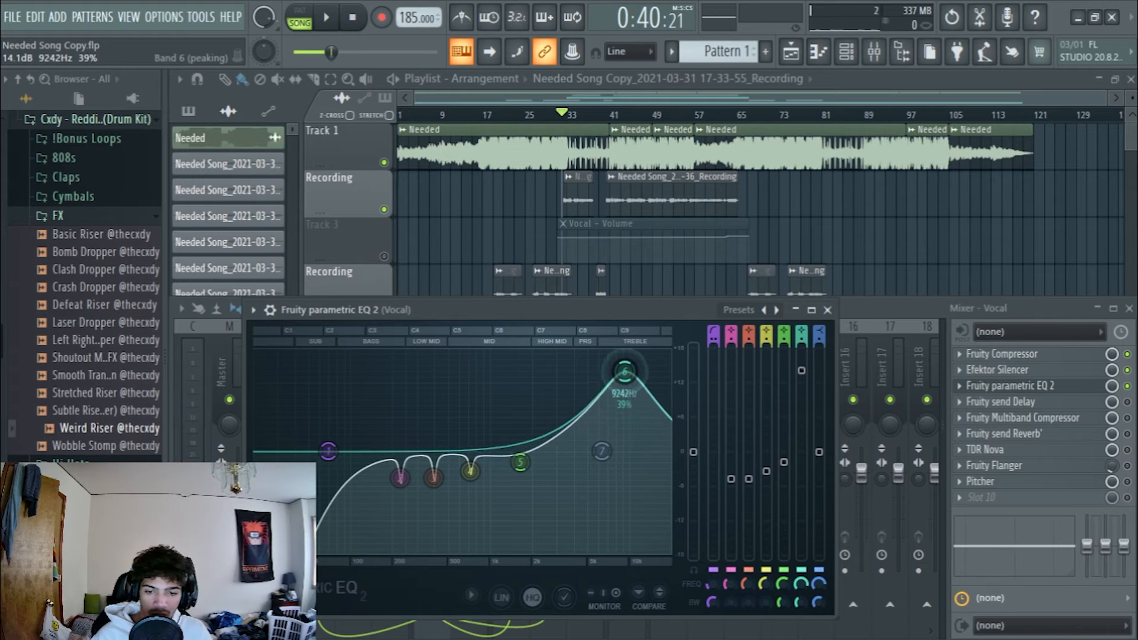
Step: Boost band 6 to about 15.1 dB at 9367 Hz and audition the vocal from bar 32
drag(624, 372, 619, 371)
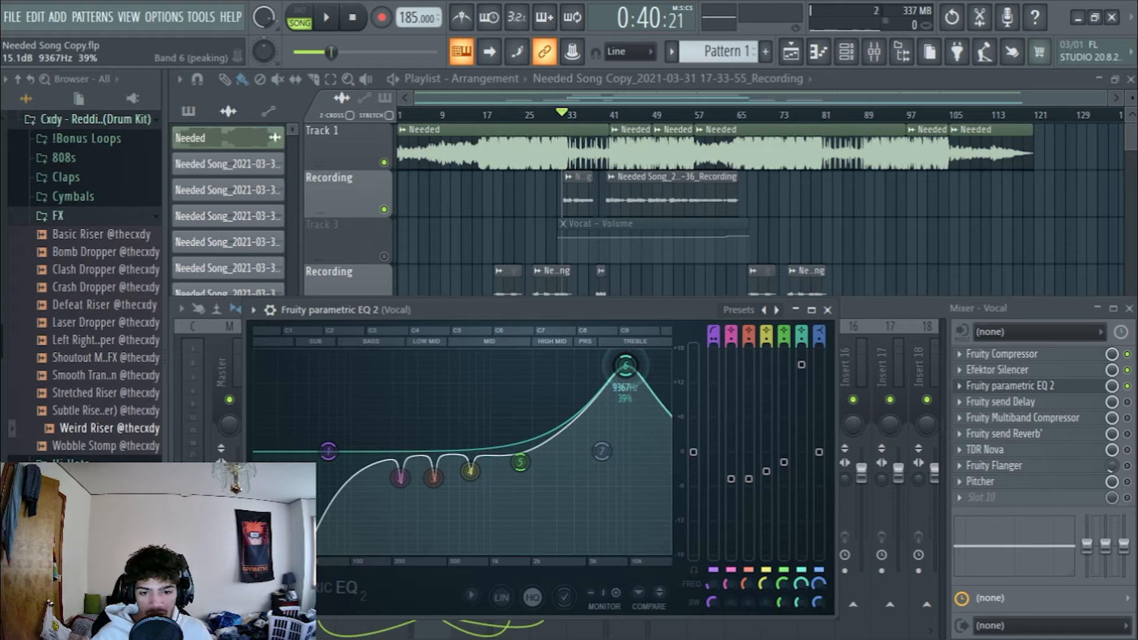
key(space)
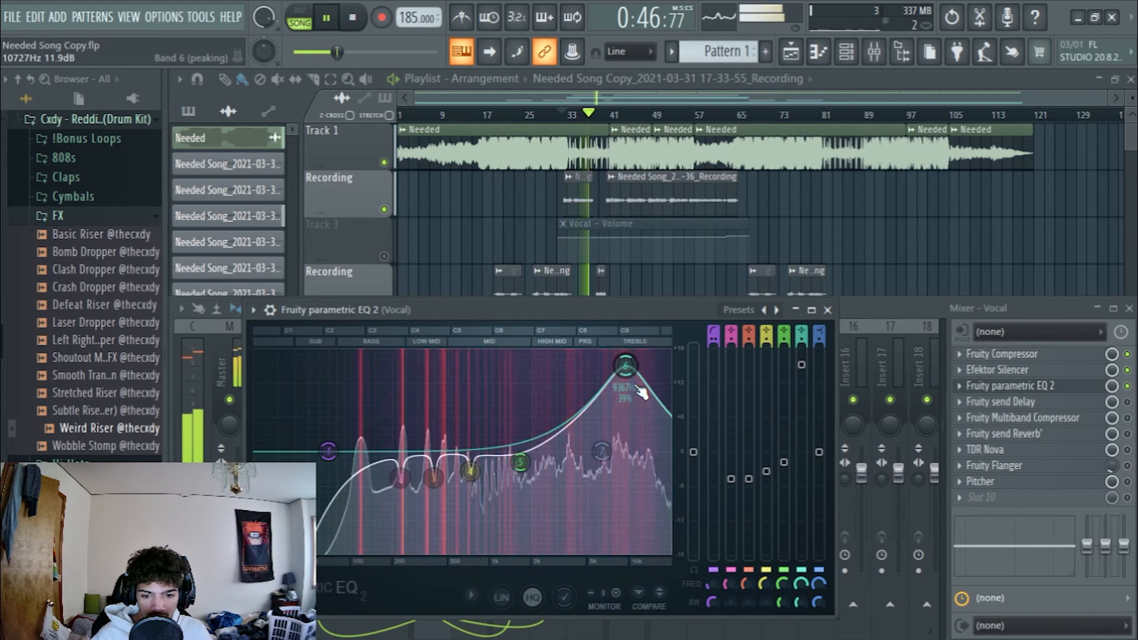
key(space)
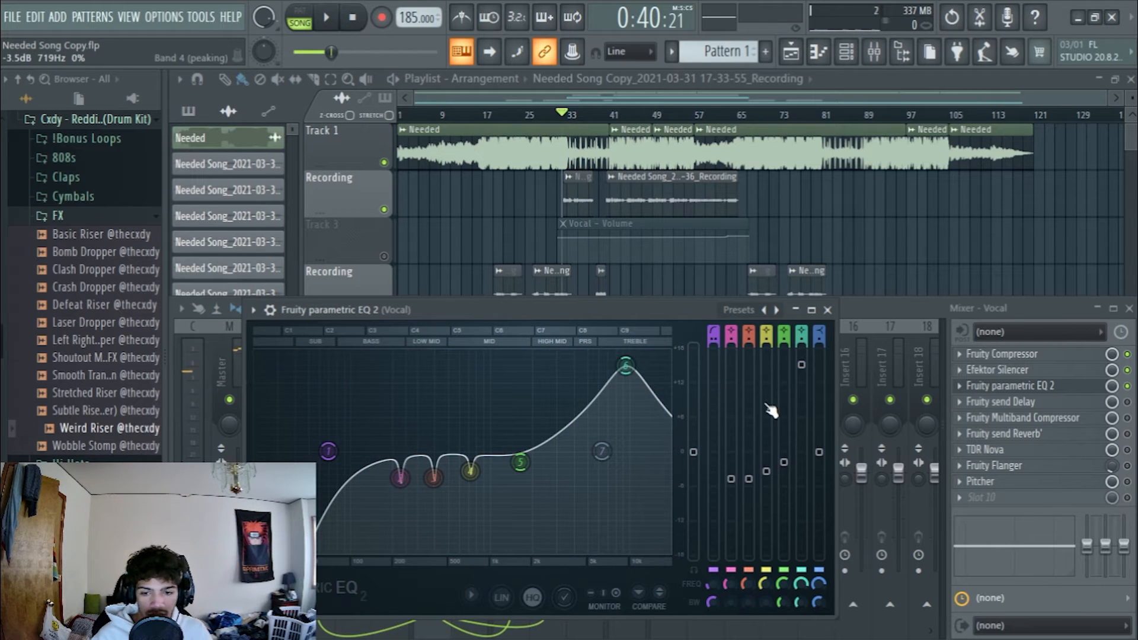
Step: Narrow band 6 to 0% bandwidth and cut it to about -4 dB at 9367 Hz while auditioning the vocal
scroll(627, 368, down, 5)
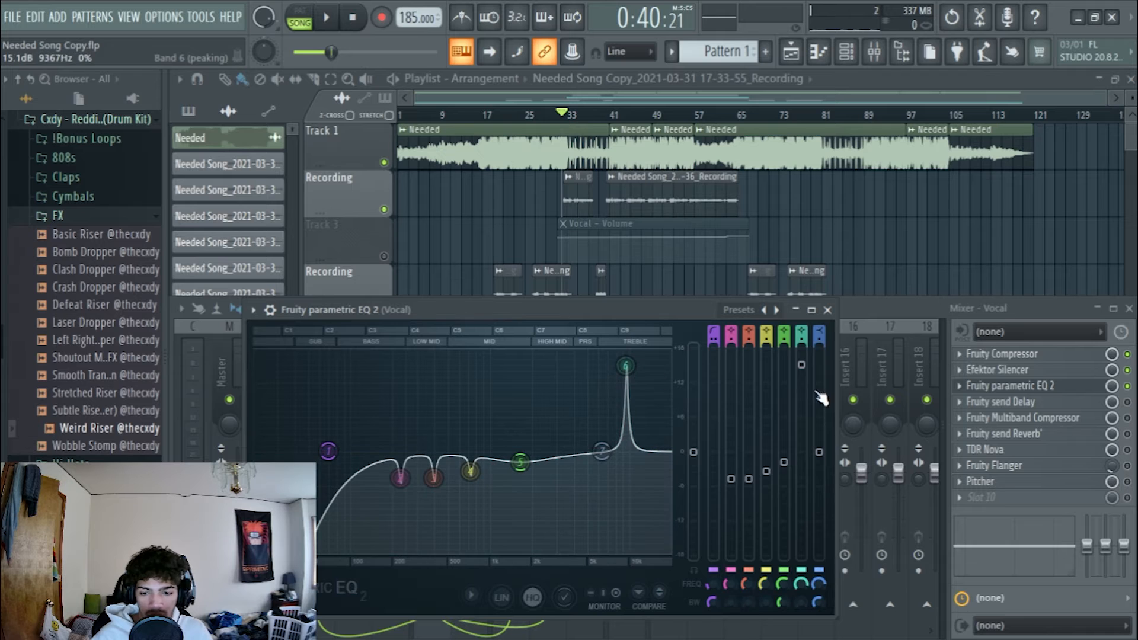
drag(806, 368, 803, 474)
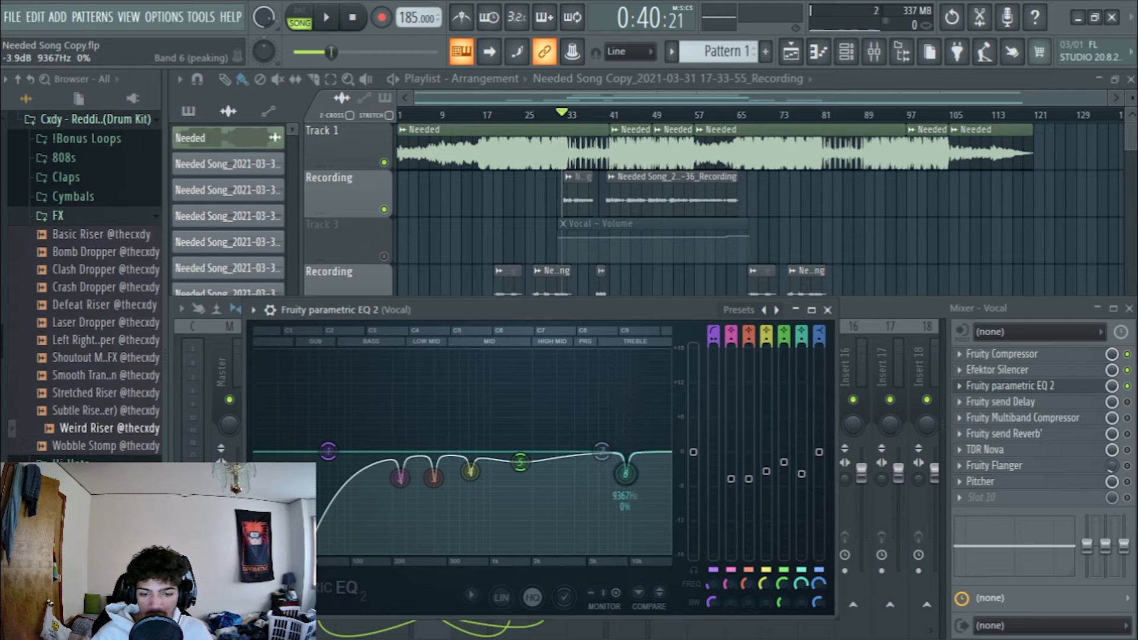
key(space)
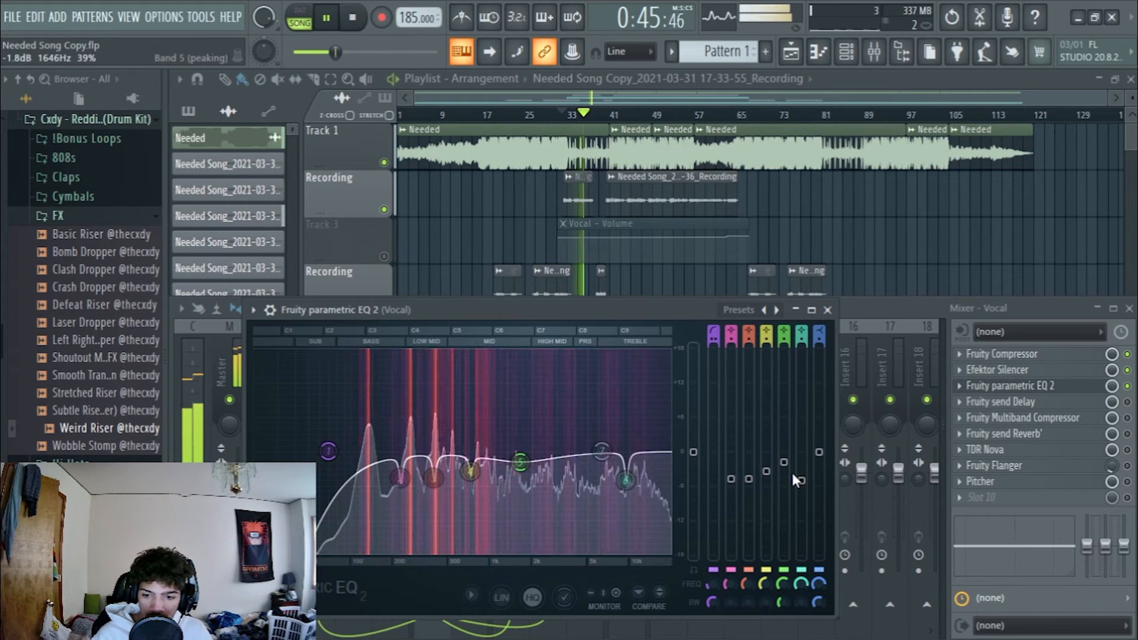
drag(802, 481, 803, 476)
key(space)
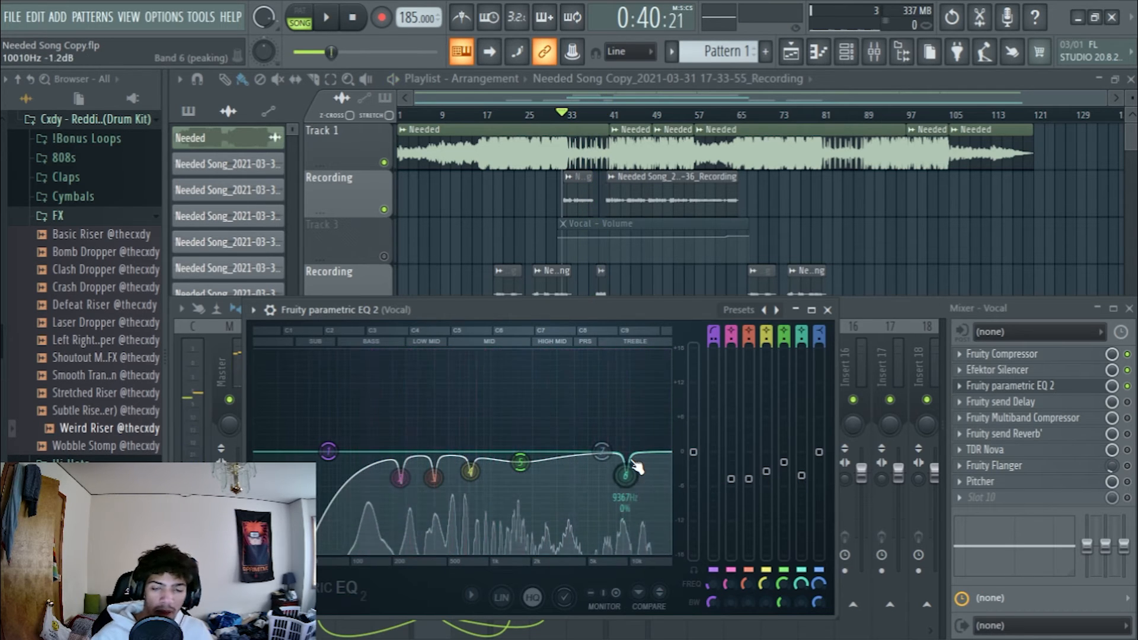
Step: Try band 7's high shelf at about 1.9 dB and 13463 Hz during playback, and return it to about 0 dB near 14306 Hz
drag(602, 451, 653, 453)
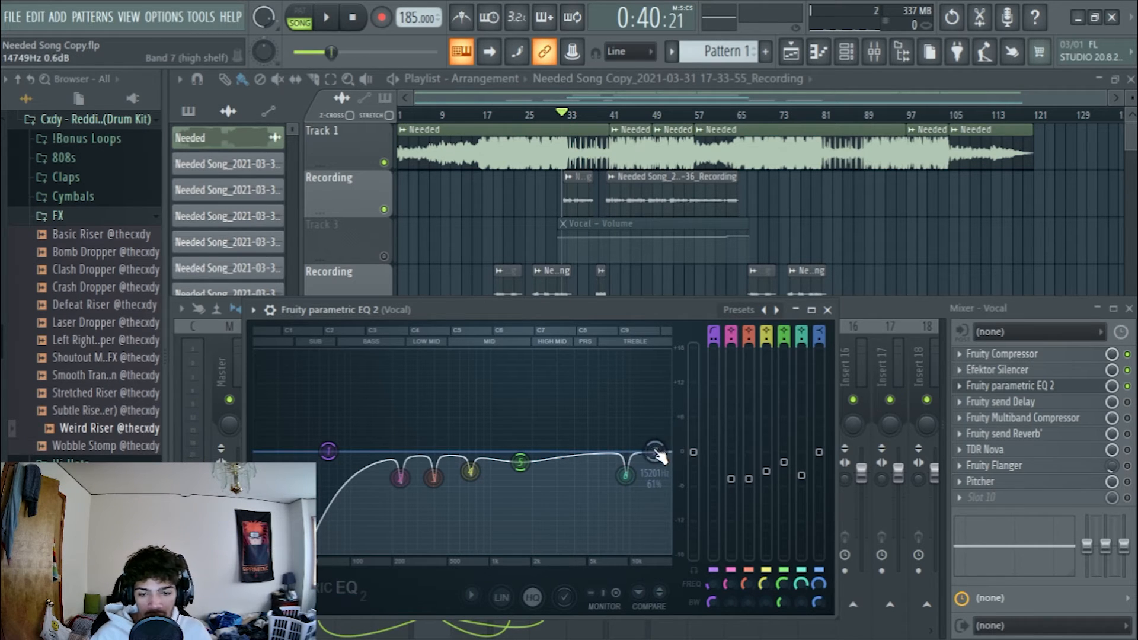
mouse_move(658, 456)
mouse_down()
mouse_move(648, 415)
mouse_move(653, 440)
mouse_up()
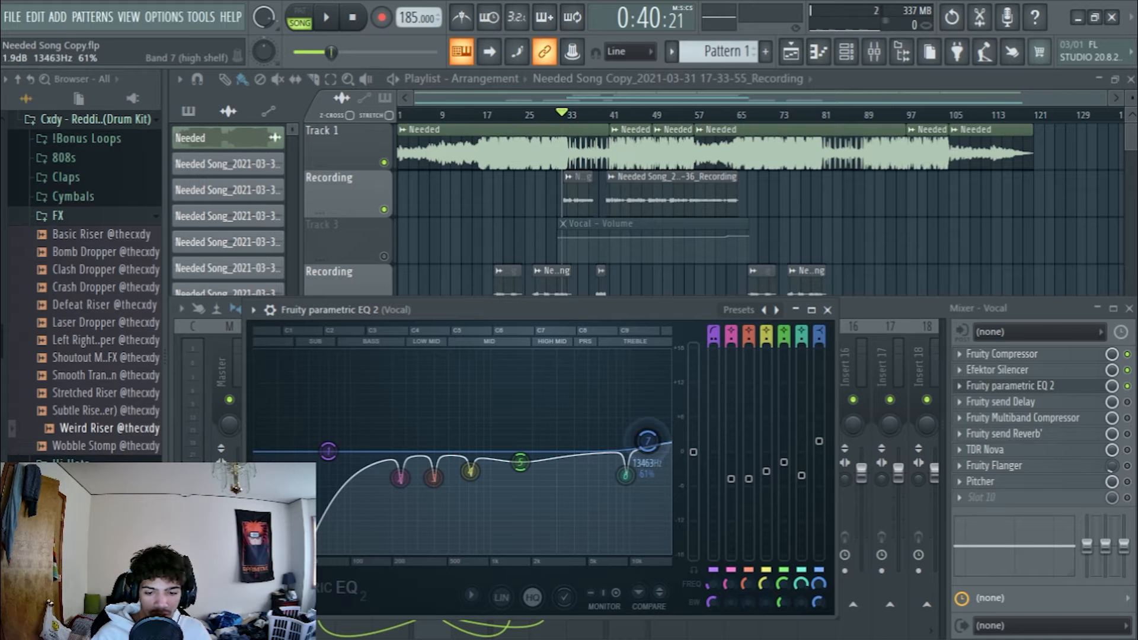
key(space)
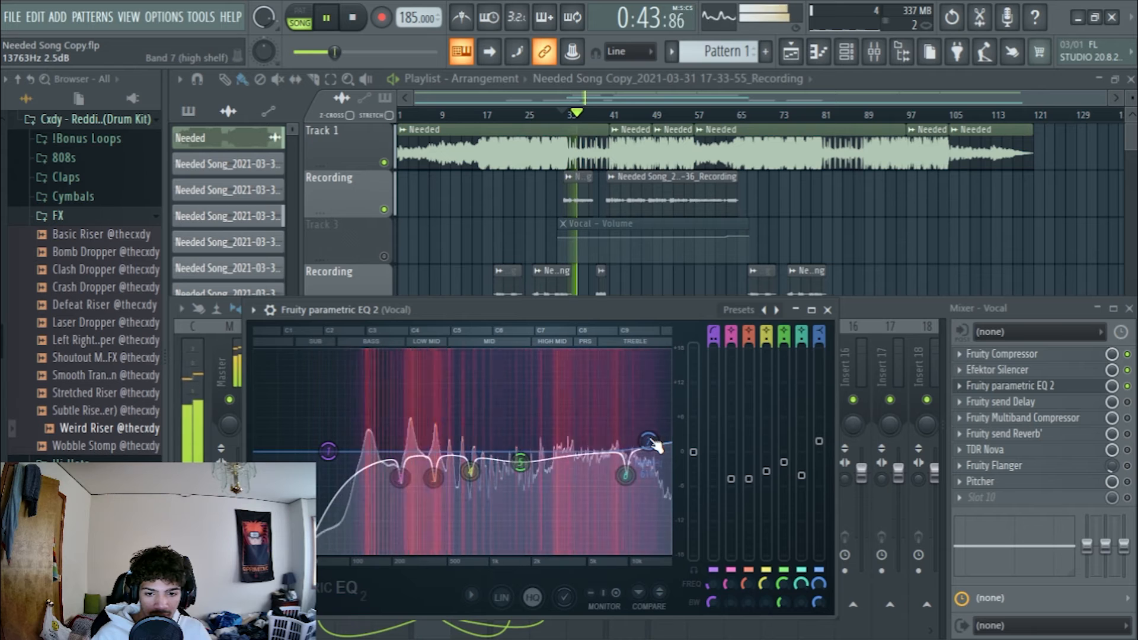
key(space)
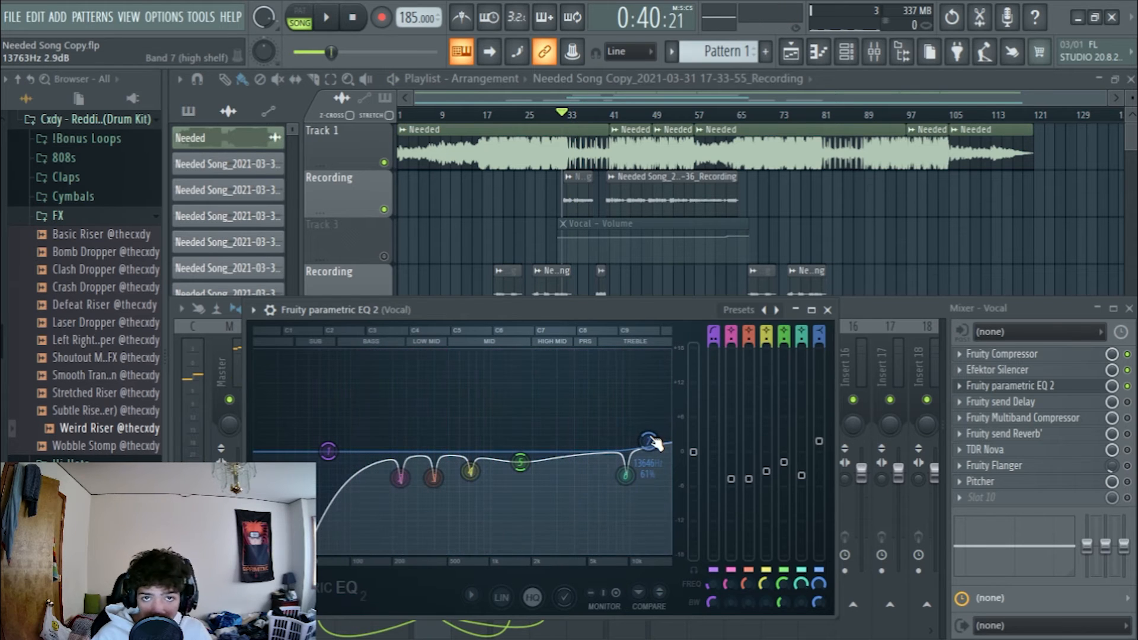
drag(649, 440, 652, 449)
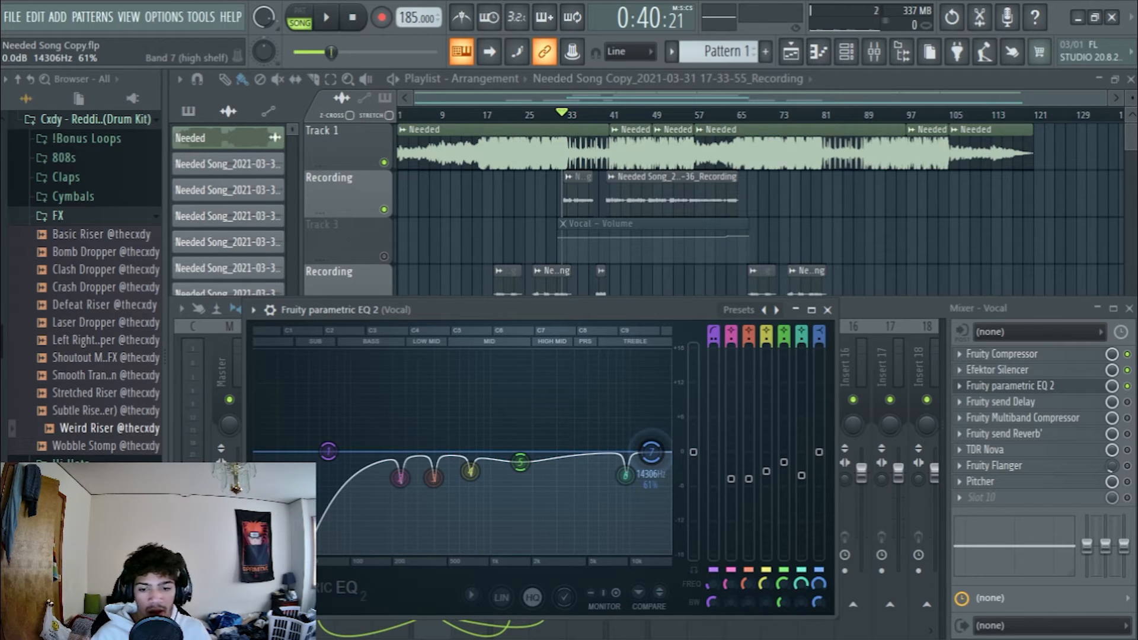
drag(651, 452, 650, 452)
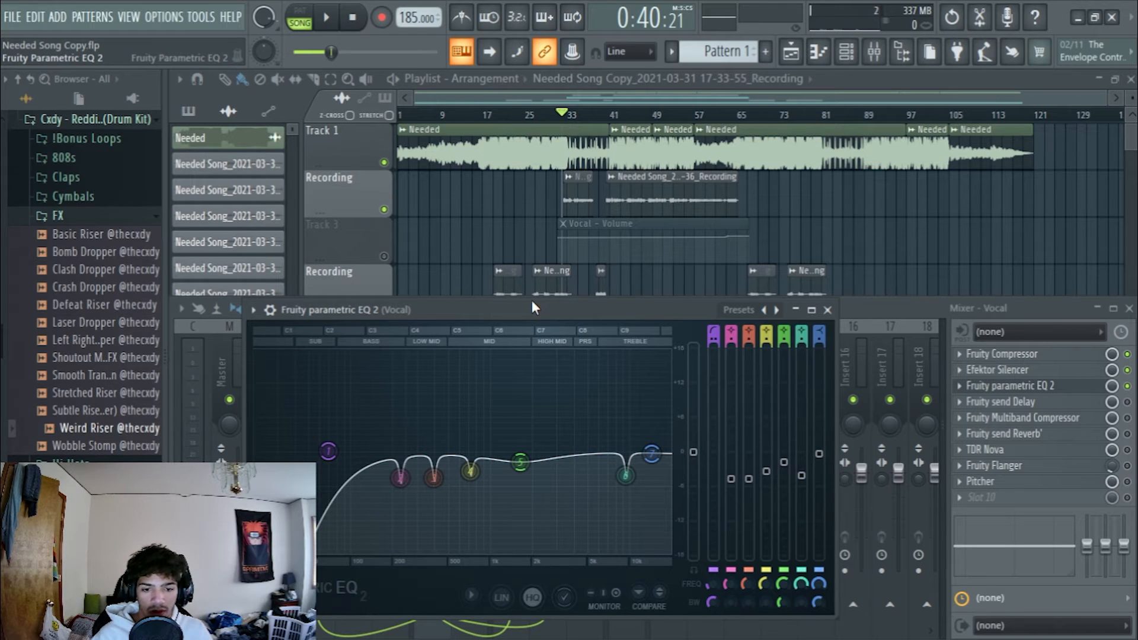
Step: Look over the effect plugins available for the Vocal track's empty slot 10 and dismiss the list without choosing one
drag(536, 302, 554, 305)
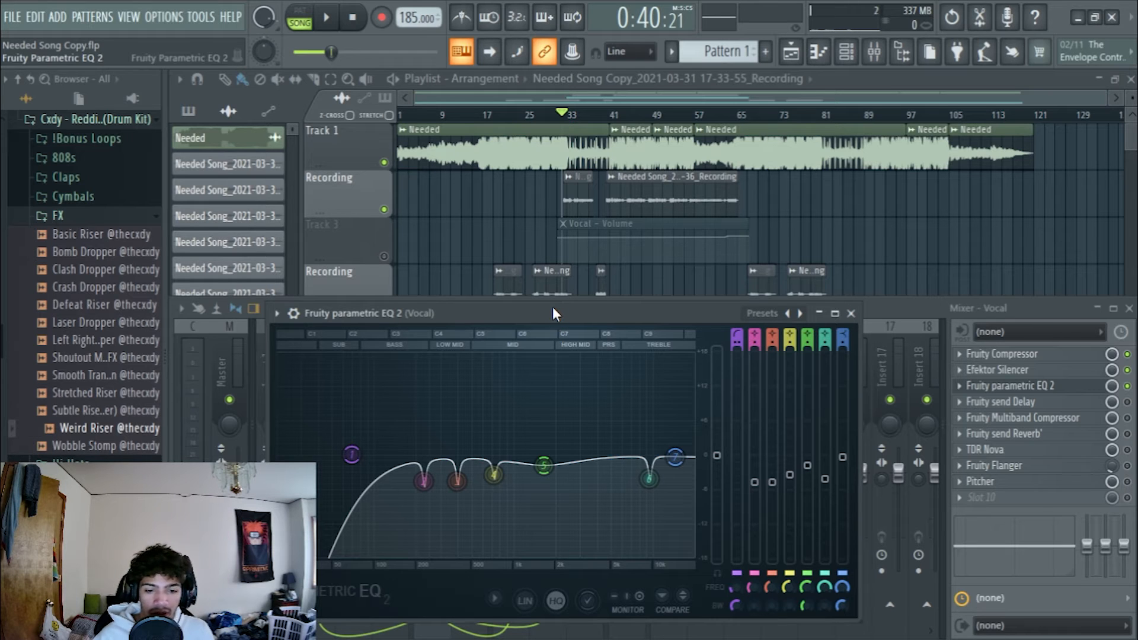
drag(552, 313, 555, 313)
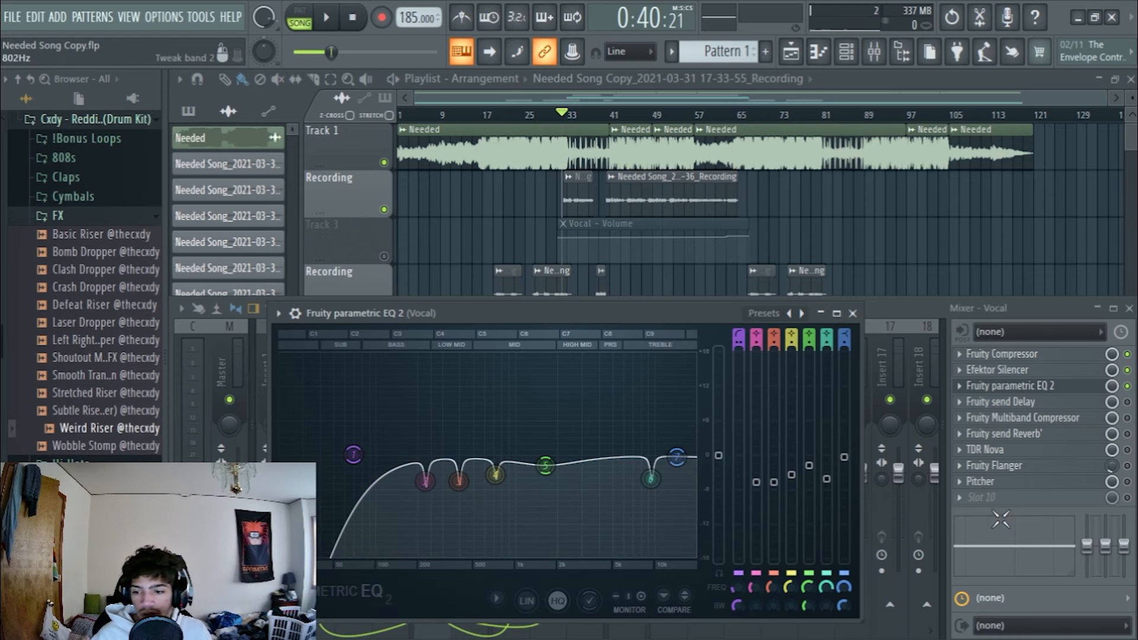
click(971, 505)
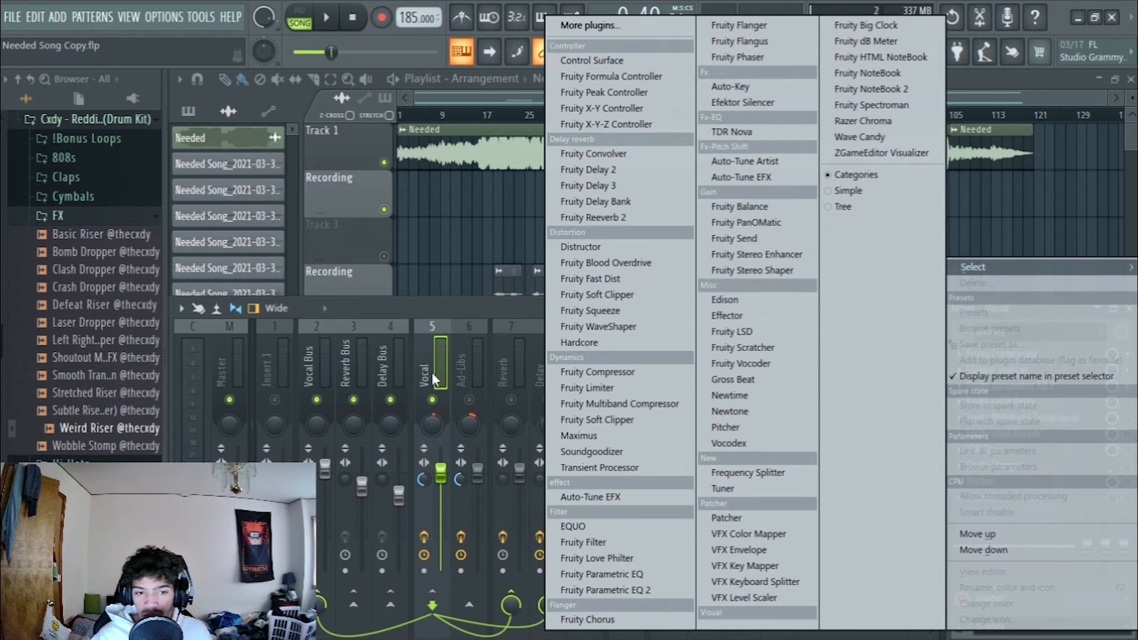
click(475, 310)
Step: Audition the equalized vocal twice from bar 32, stopping playback each time
key(space)
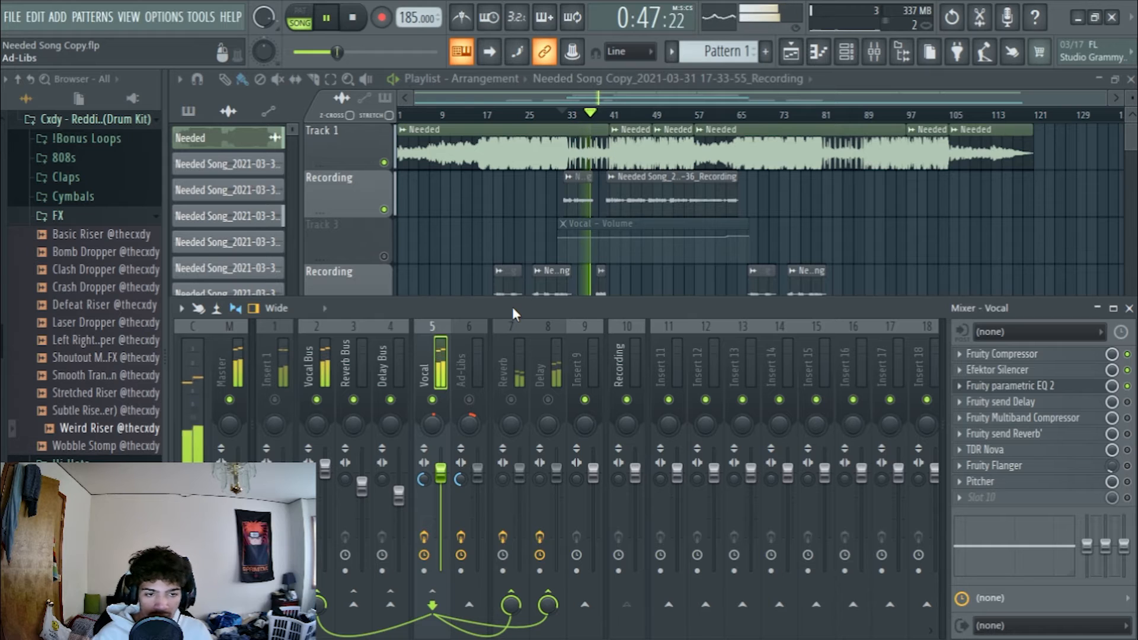
key(space)
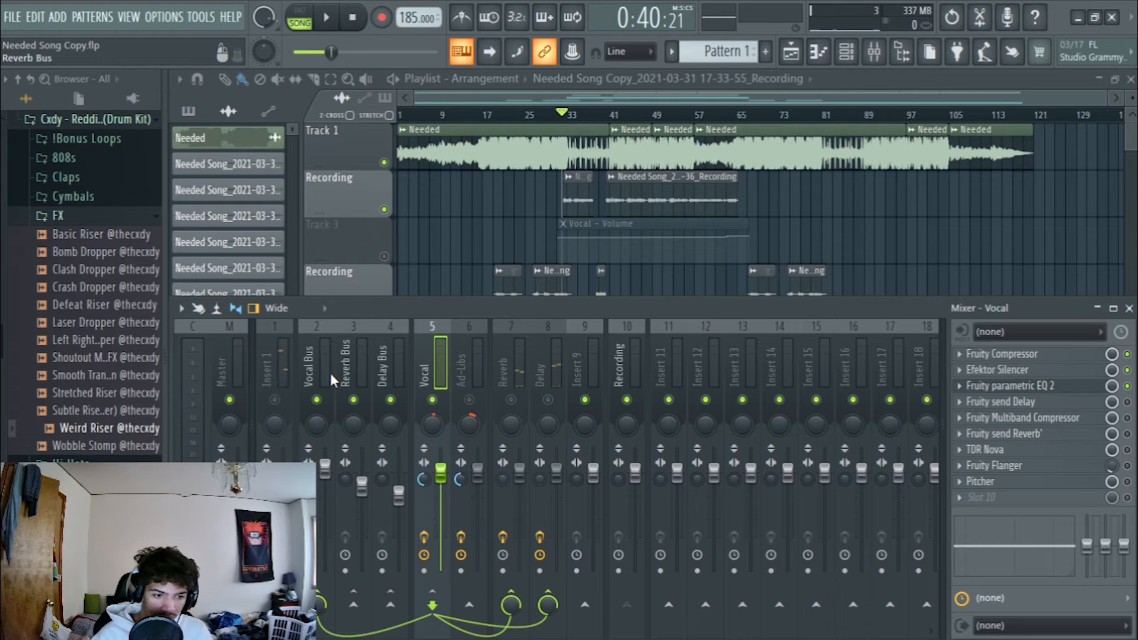
key(space)
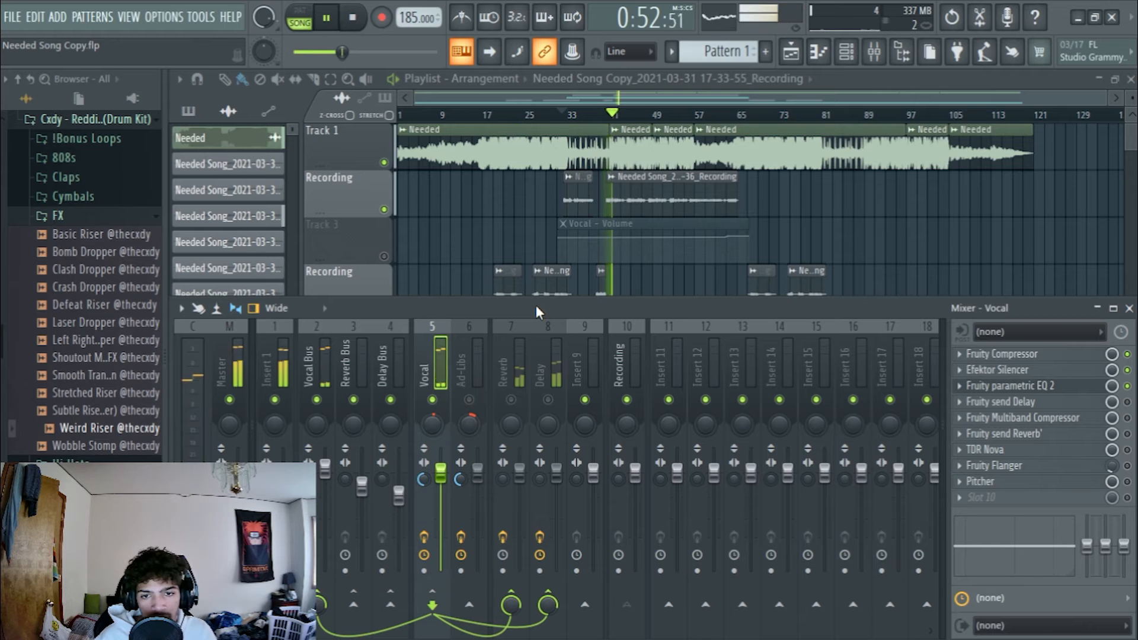
key(space)
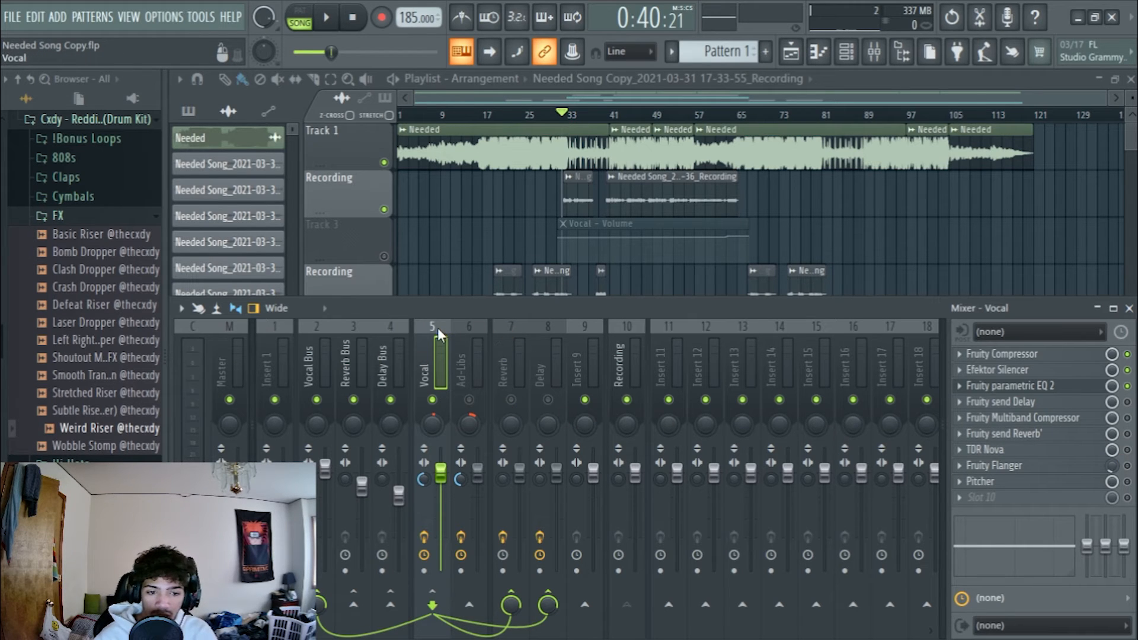
Step: View the replacement effects for slot 1 of the Reverb track, and dismiss the list keeping Fruity Reeverb 2
click(507, 327)
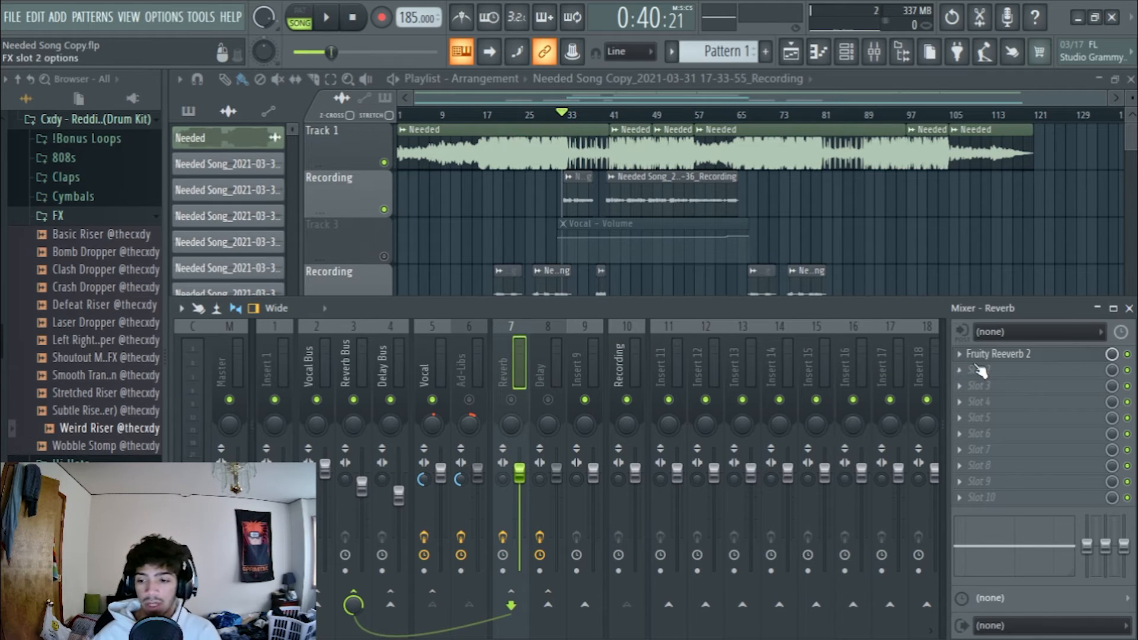
click(960, 354)
mouse_move(992, 249)
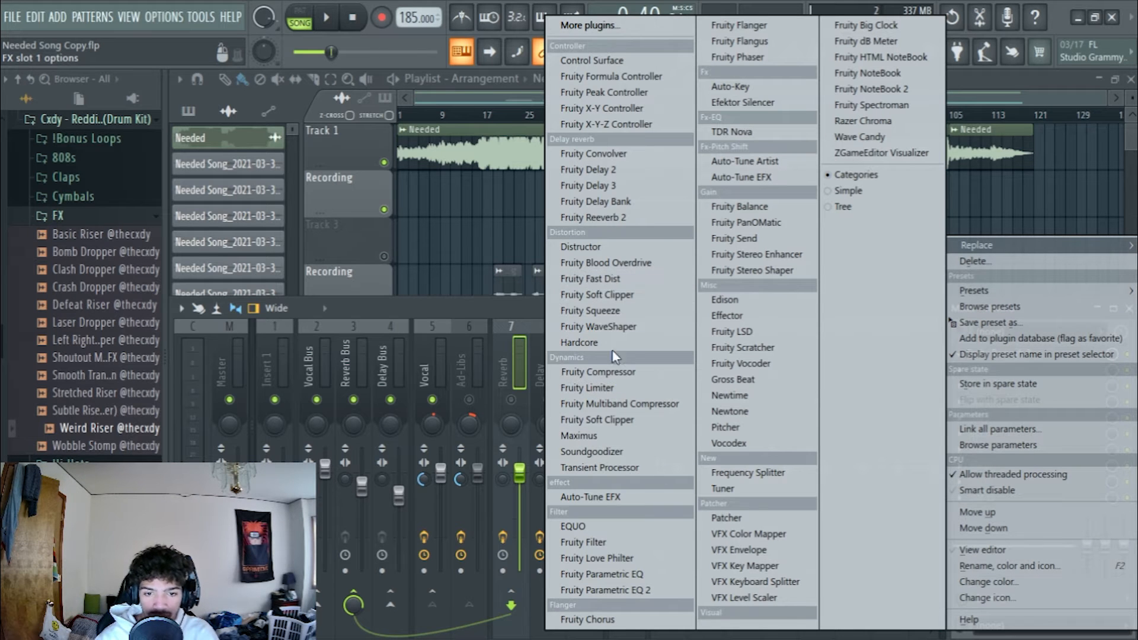
click(469, 298)
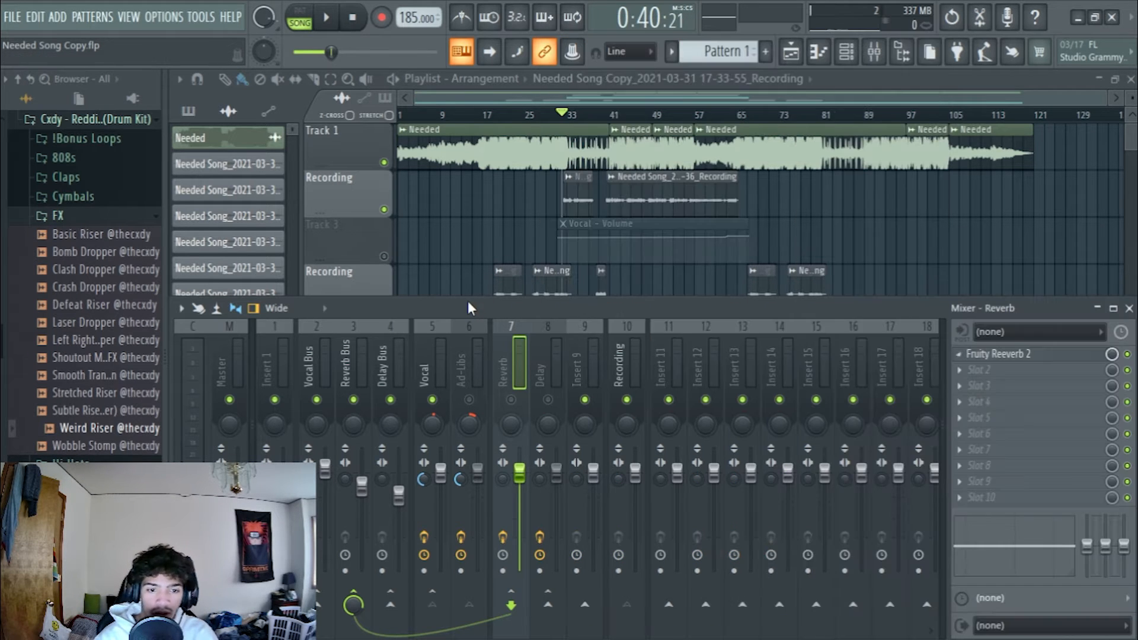
Step: Unmute the Reverb track, open its Fruity Reeverb 2, and place the plugin window over the playlist clear of the mixer tracks
click(511, 400)
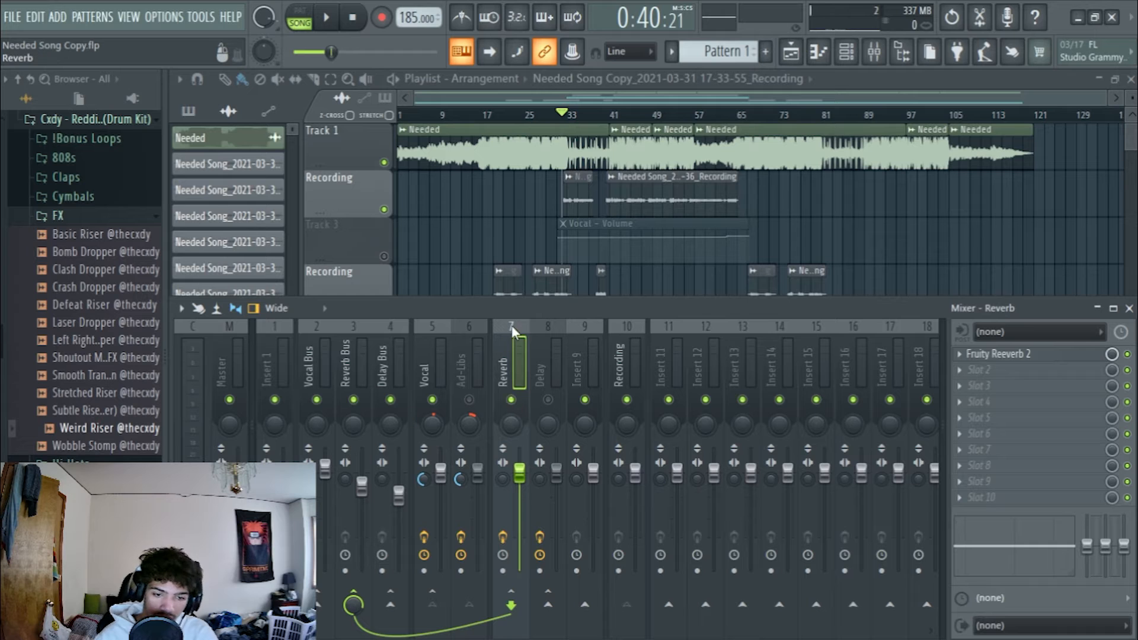
click(1062, 354)
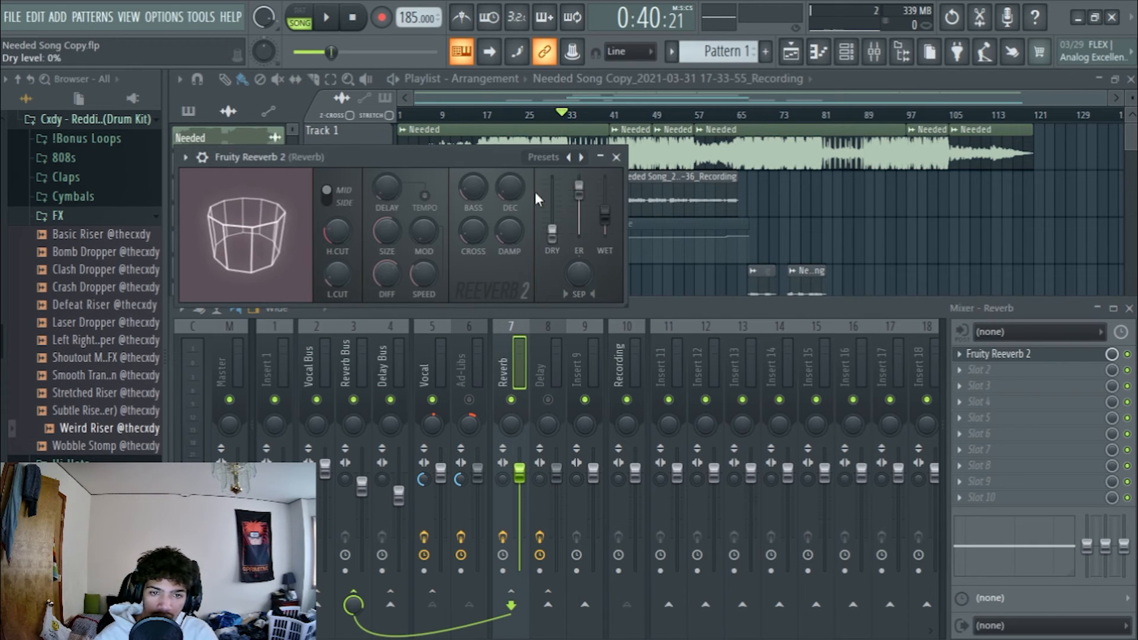
mouse_move(563, 237)
mouse_down()
mouse_move(552, 187)
mouse_move(555, 234)
mouse_up()
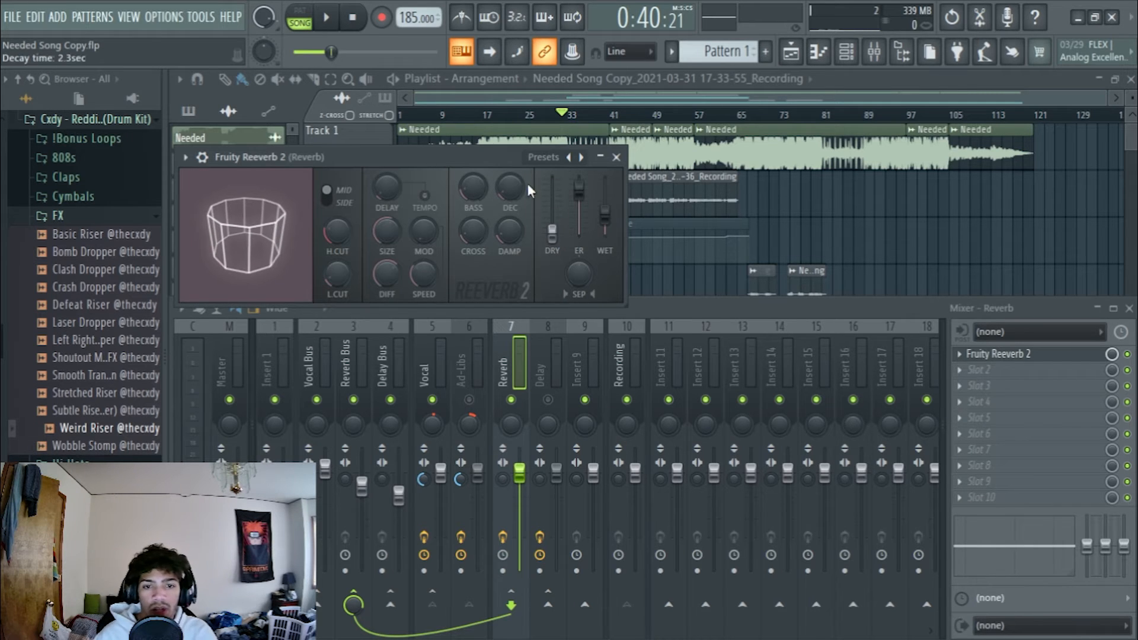
drag(501, 160, 518, 198)
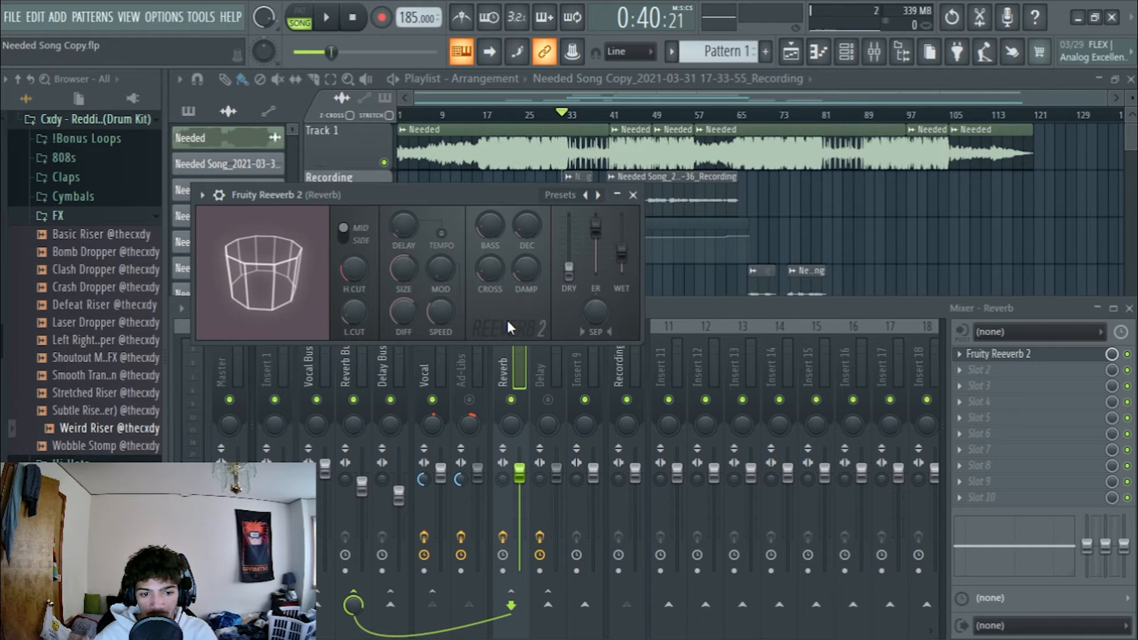
drag(504, 195, 707, 158)
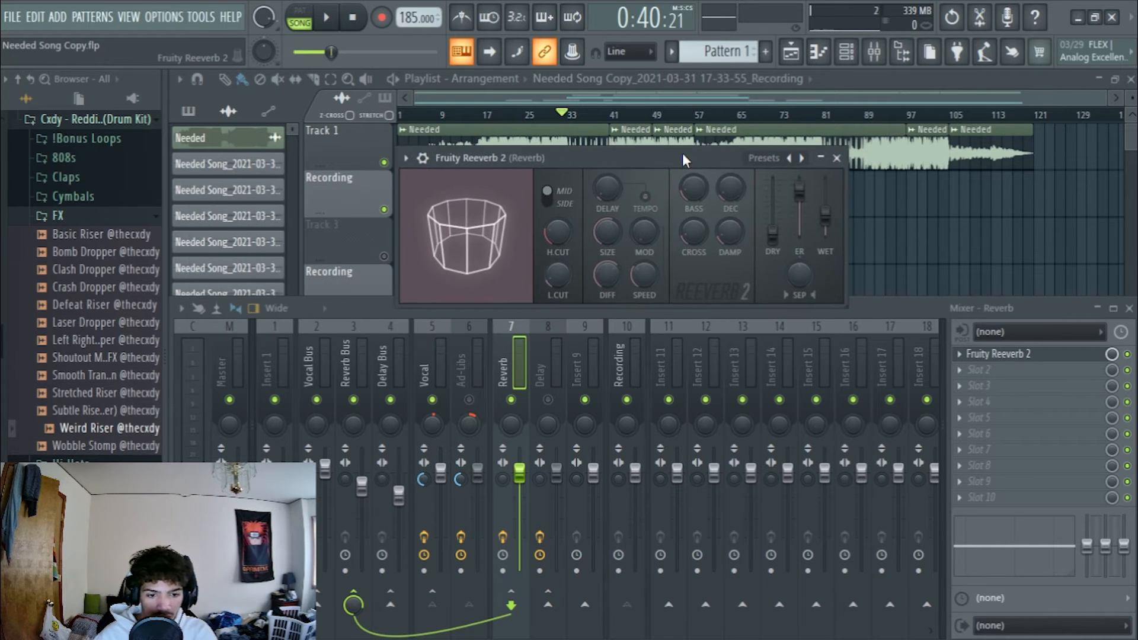
Step: Slightly adjust the Reverb track's panning and mute the Vocal Bus to audition the reverb on its own from bar 32
key(space)
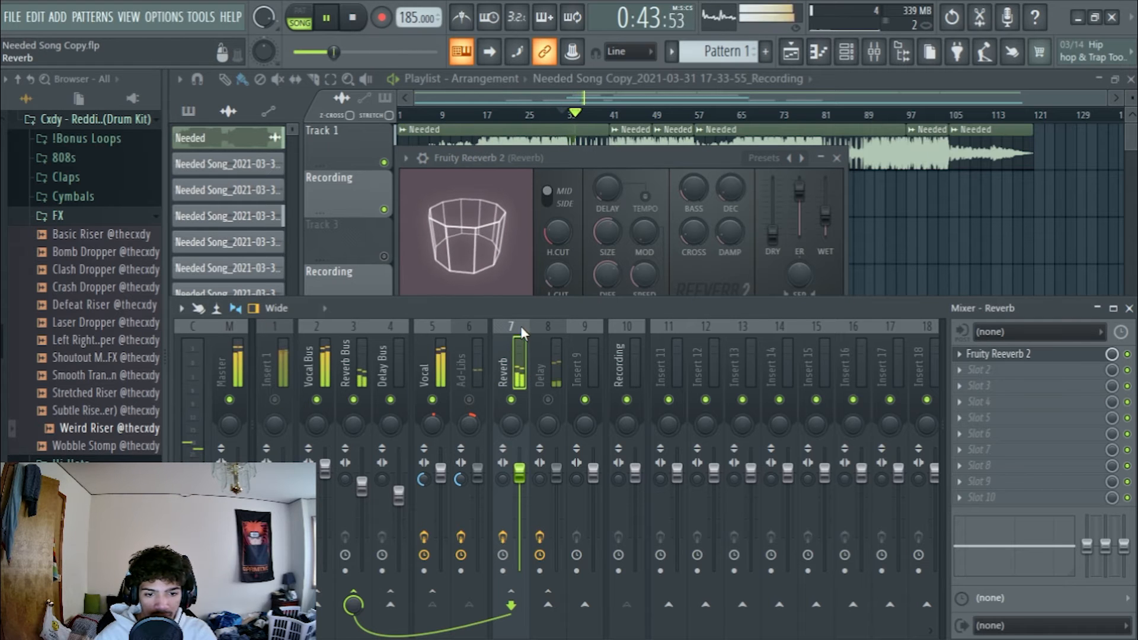
drag(513, 421, 511, 417)
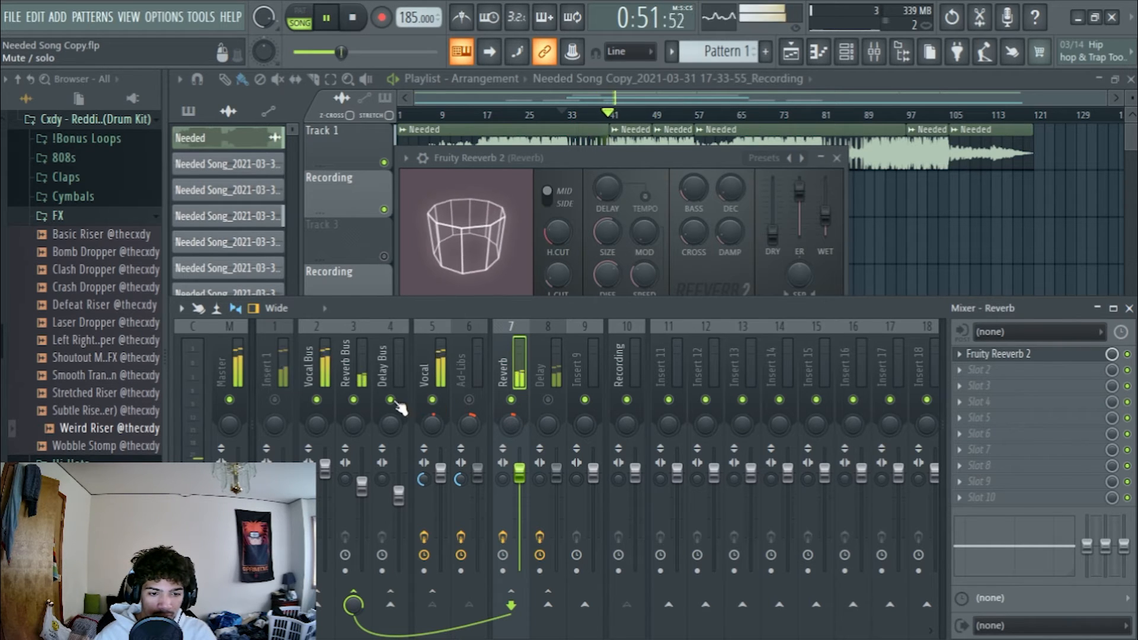
click(316, 400)
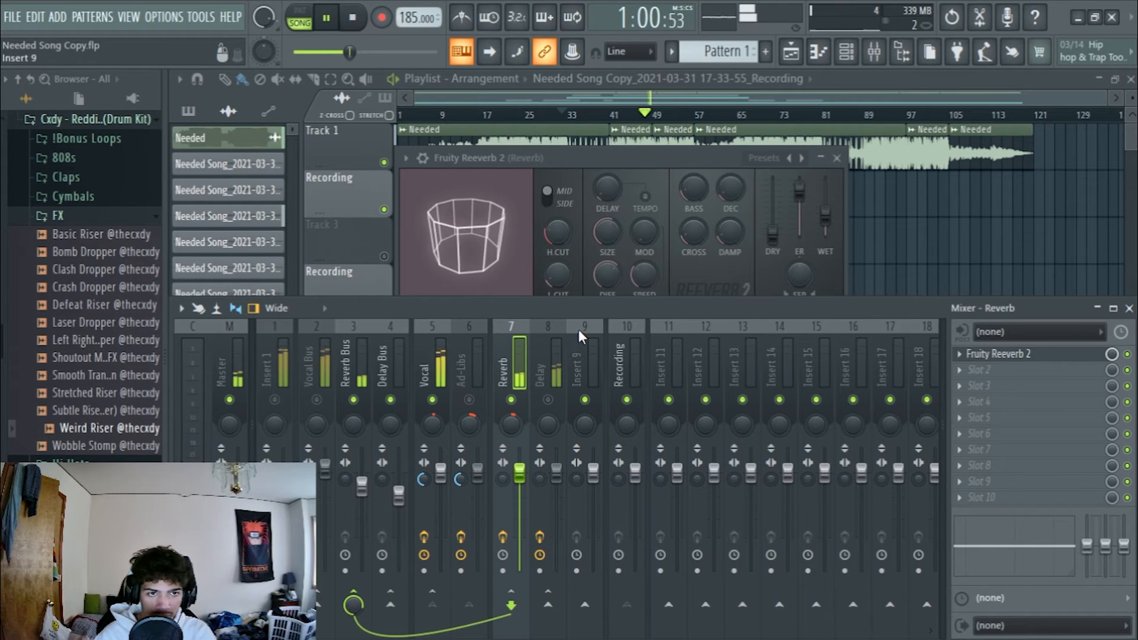
key(space)
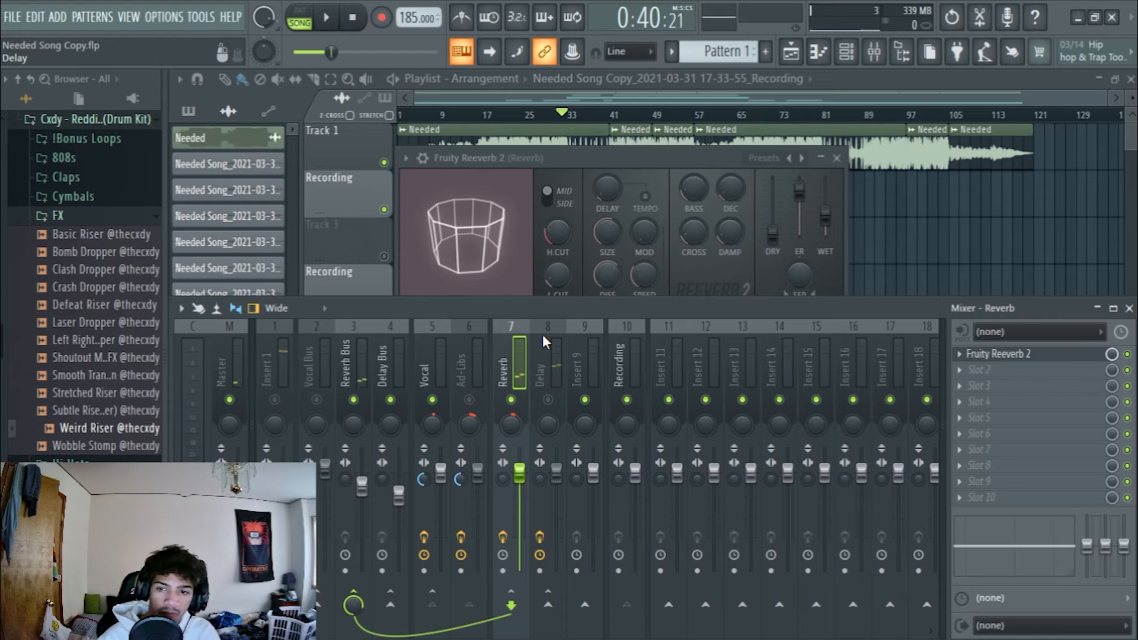
Step: Examine the Fruity Reeverb 2 settings on the Reverb track, keeping its window above the mixer
click(772, 234)
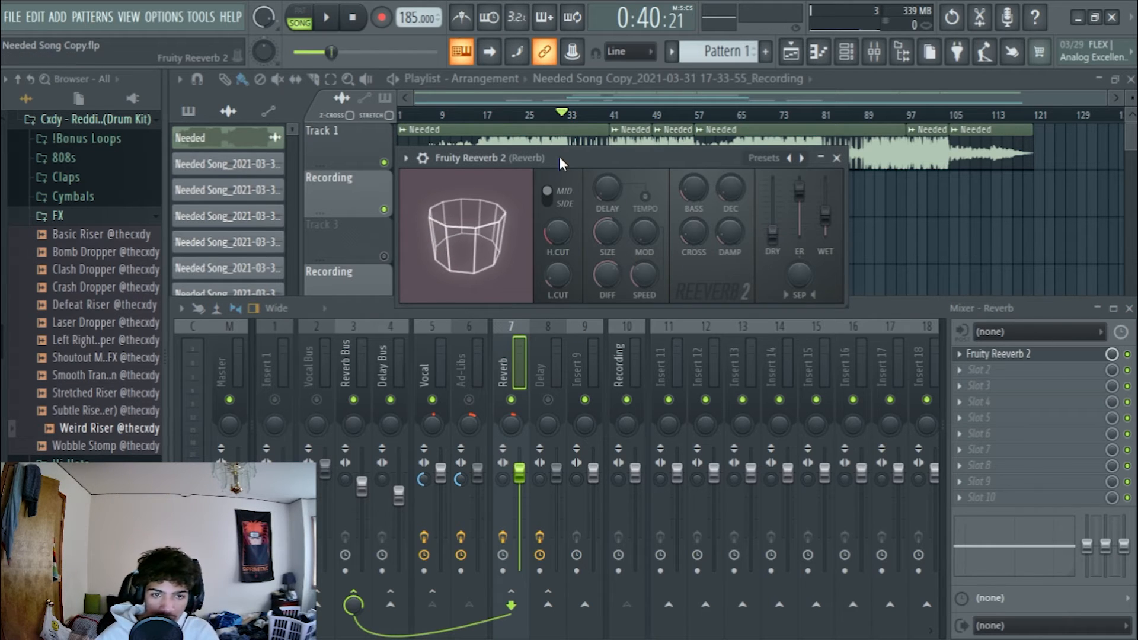
drag(559, 156, 548, 149)
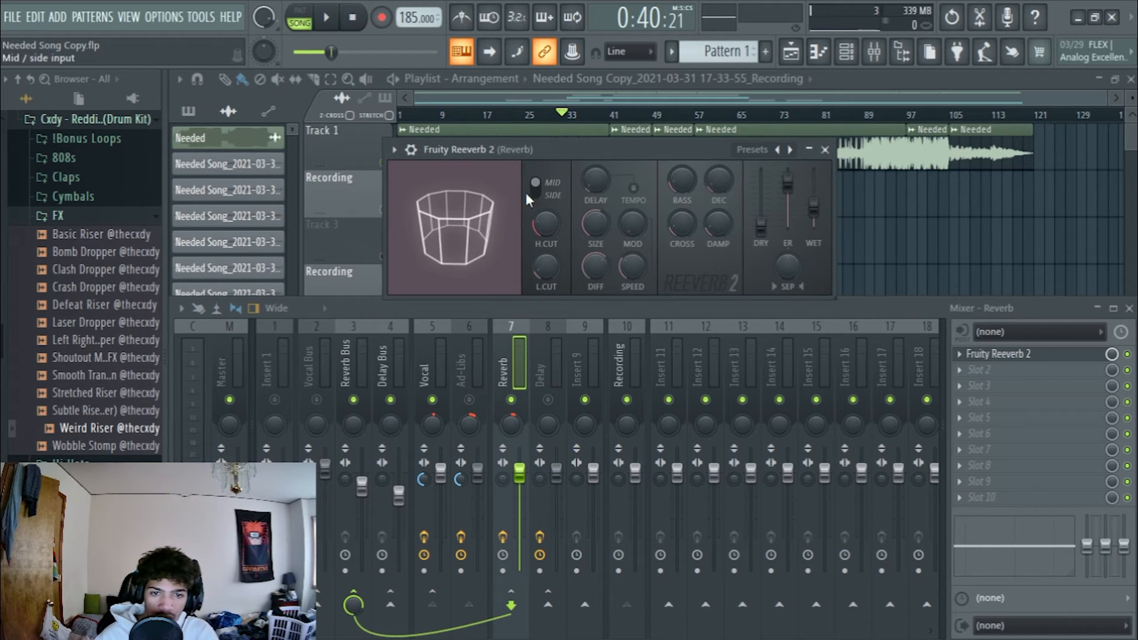
click(512, 328)
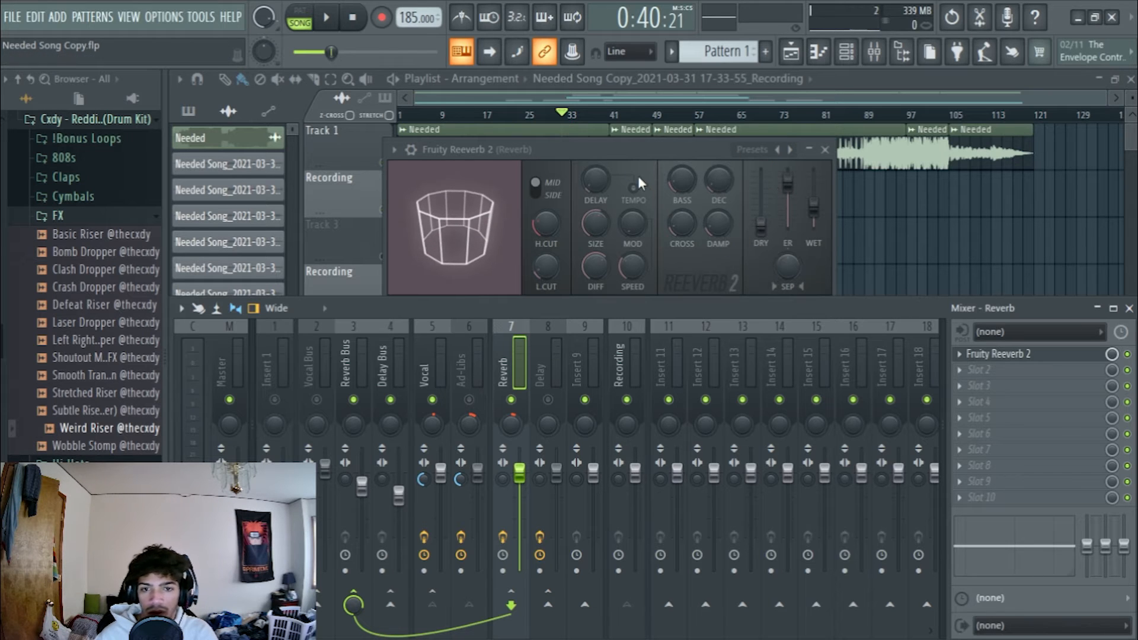
mouse_move(658, 152)
mouse_down()
mouse_move(675, 168)
mouse_move(675, 140)
mouse_up()
Step: Inspect the routing of the Vocal, Reverb and Reverb Bus tracks, ending on the Reverb track
click(430, 327)
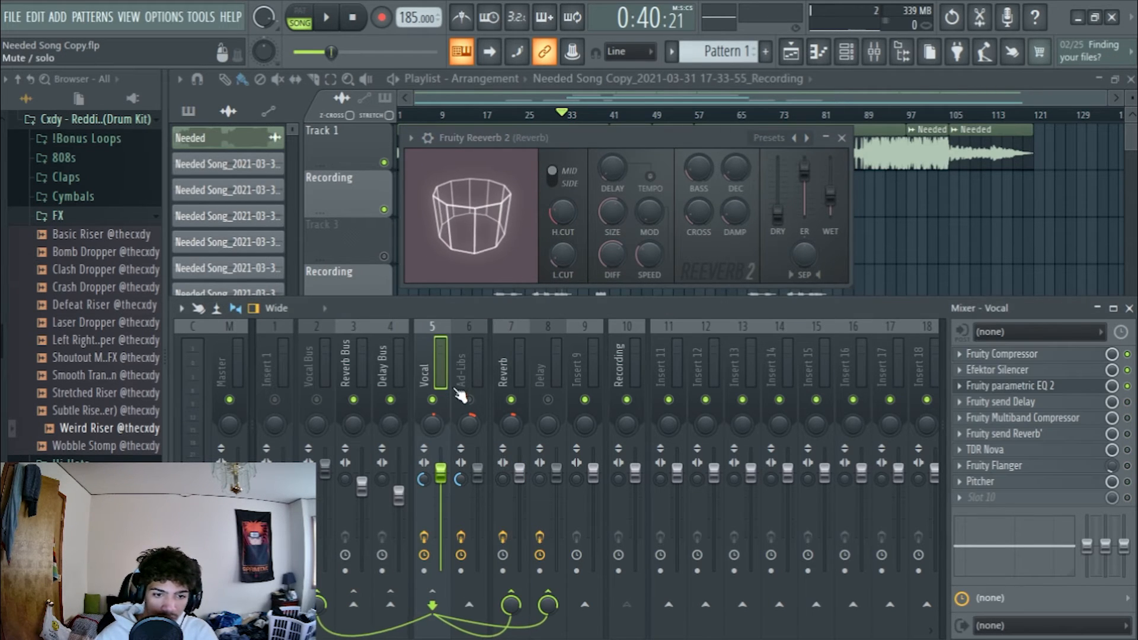
click(509, 325)
click(347, 333)
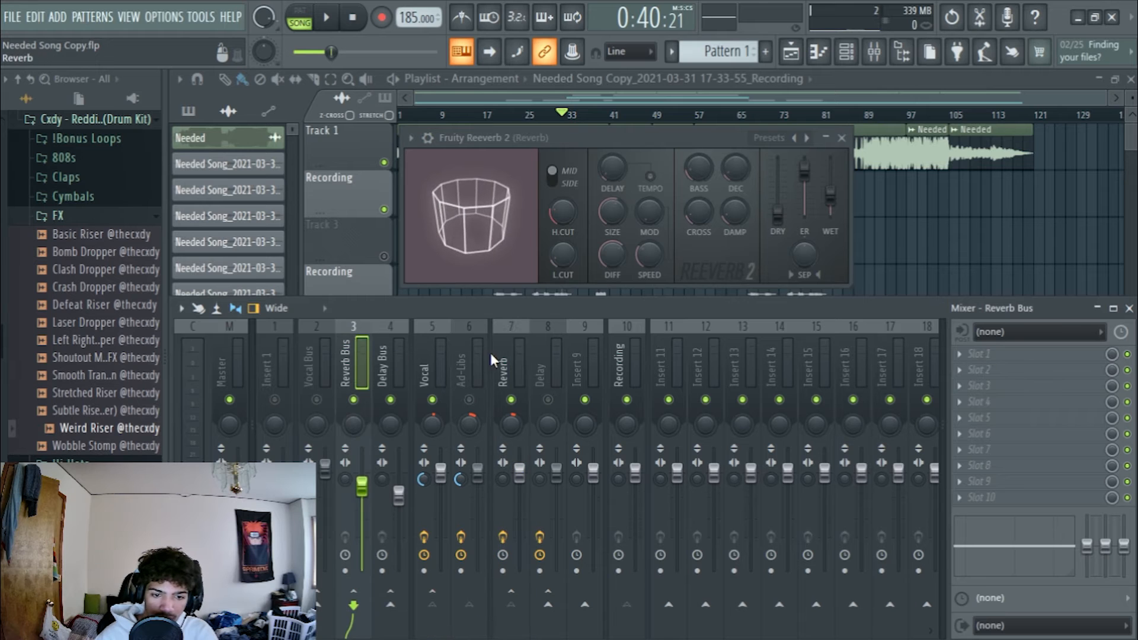
click(510, 326)
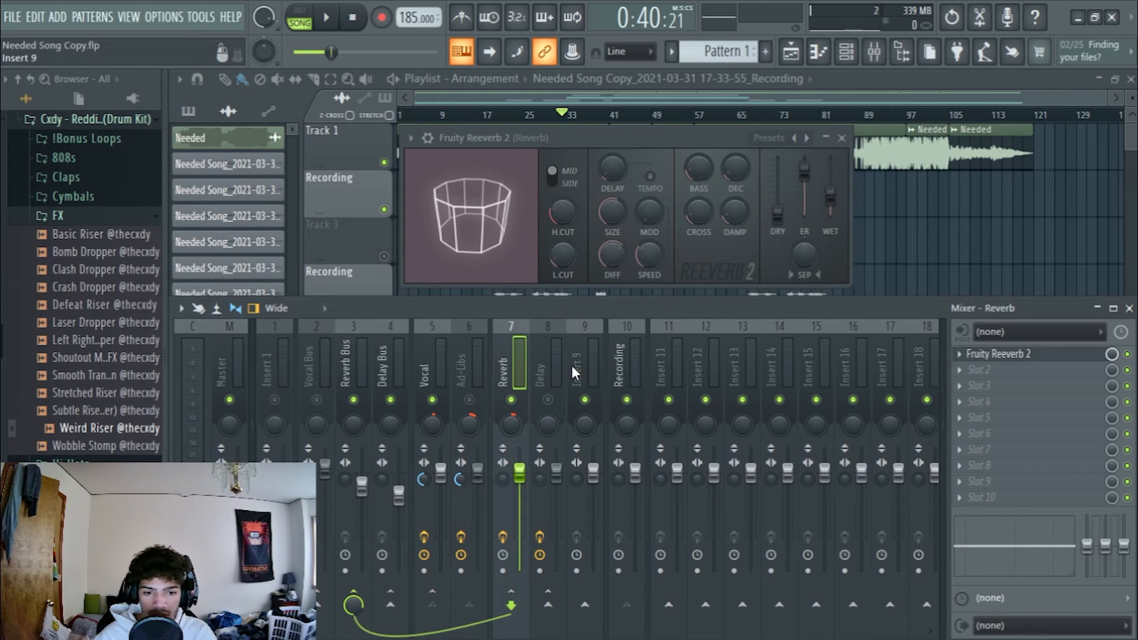
Step: Unmute the Delay track, examine its Fruity Delay 3 settings, and close the plugin
click(548, 352)
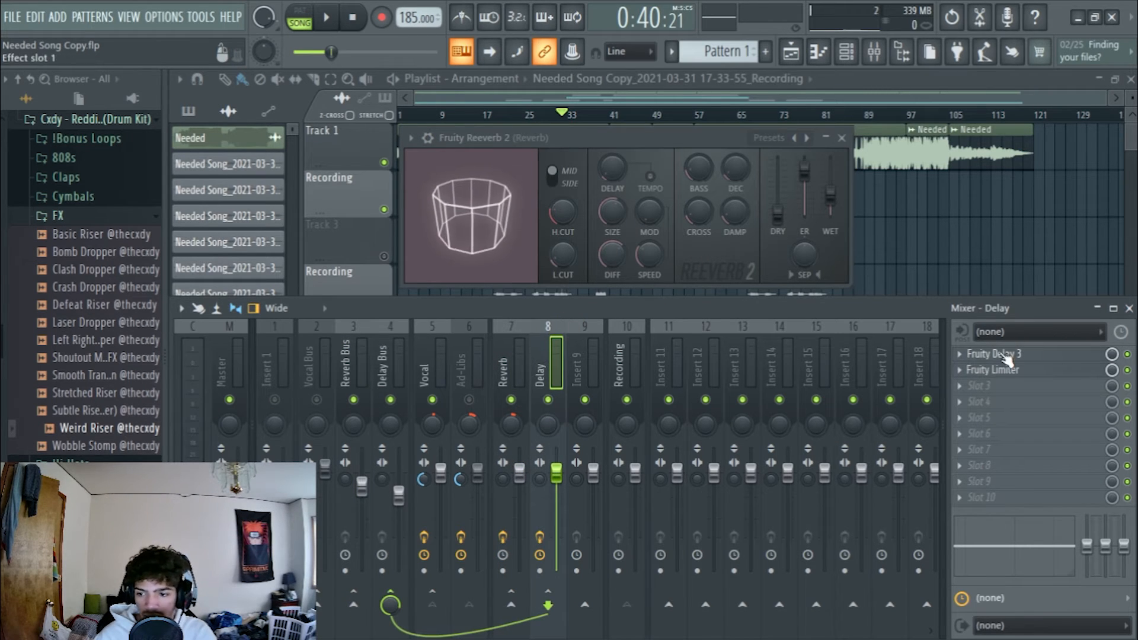
click(996, 354)
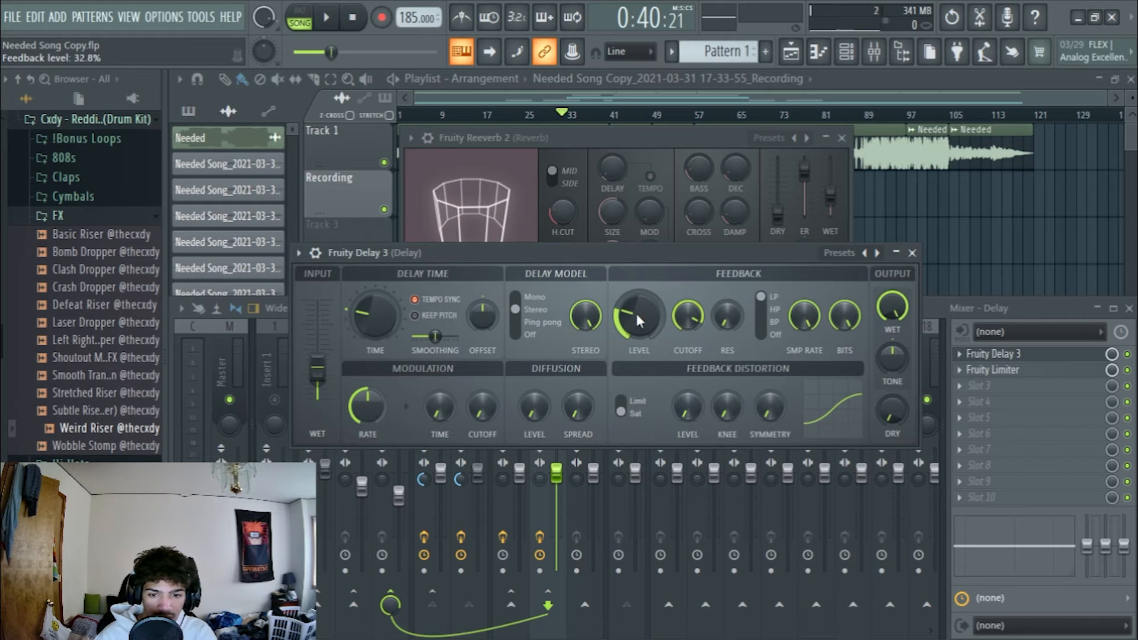
click(912, 252)
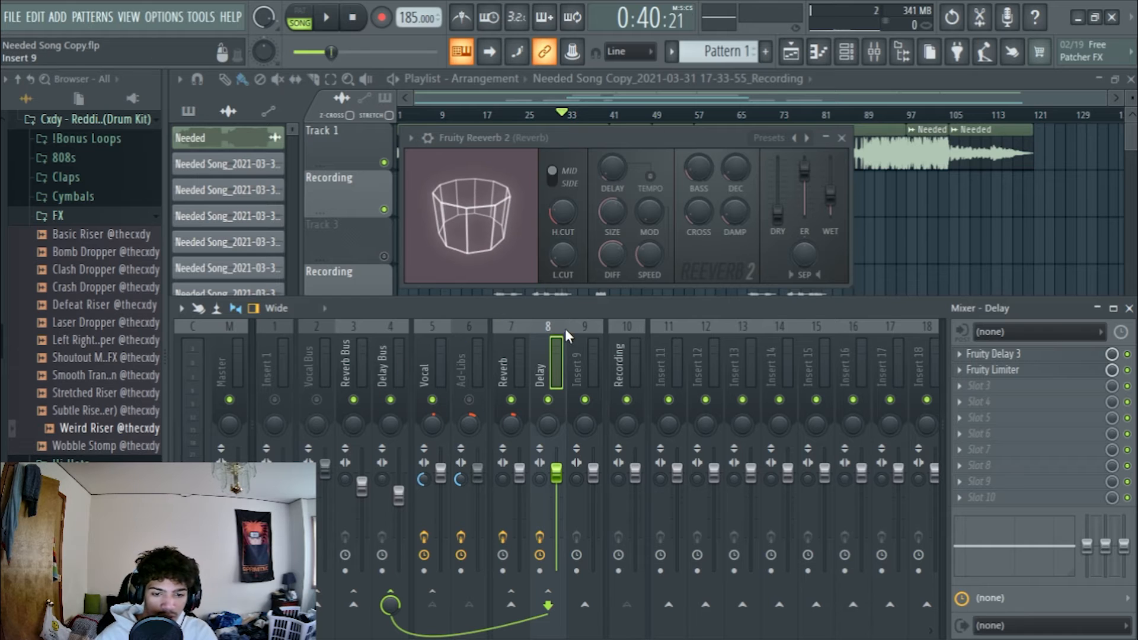
Step: Audition the delay from bar 32 with the Reverb track muted, and the reverb and delay together with Reverb unmuted
key(space)
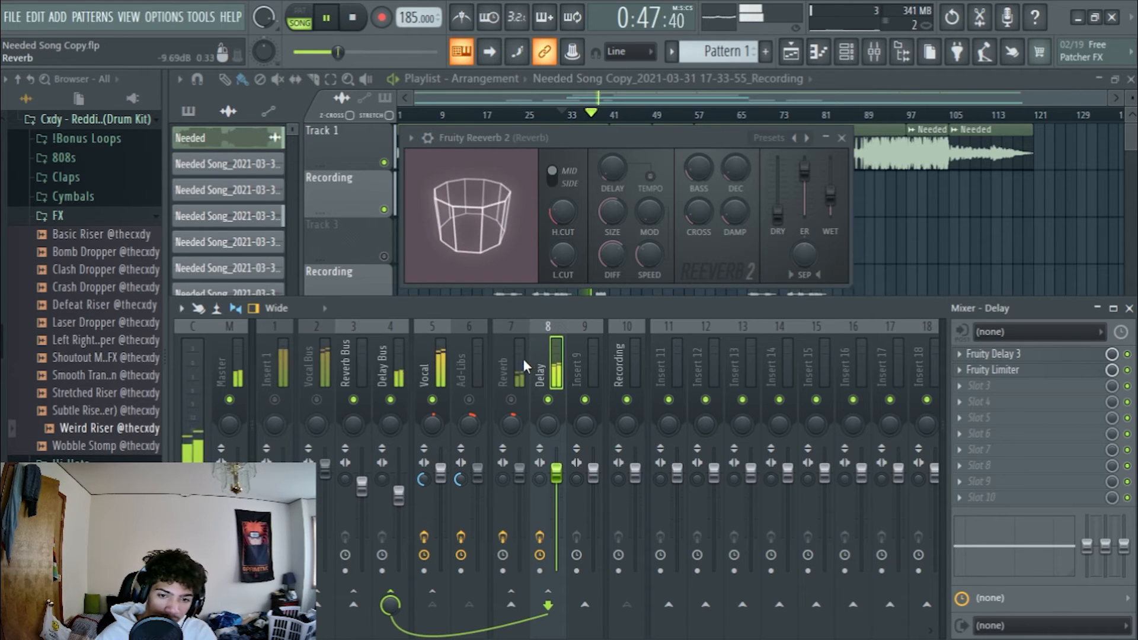
key(space)
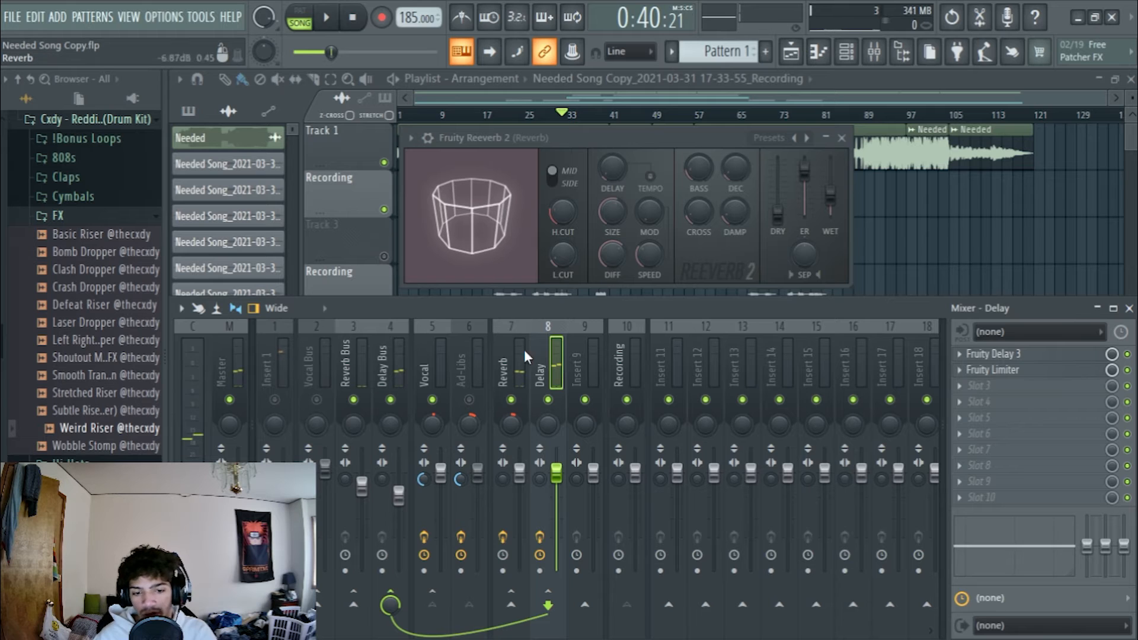
click(516, 326)
key(space)
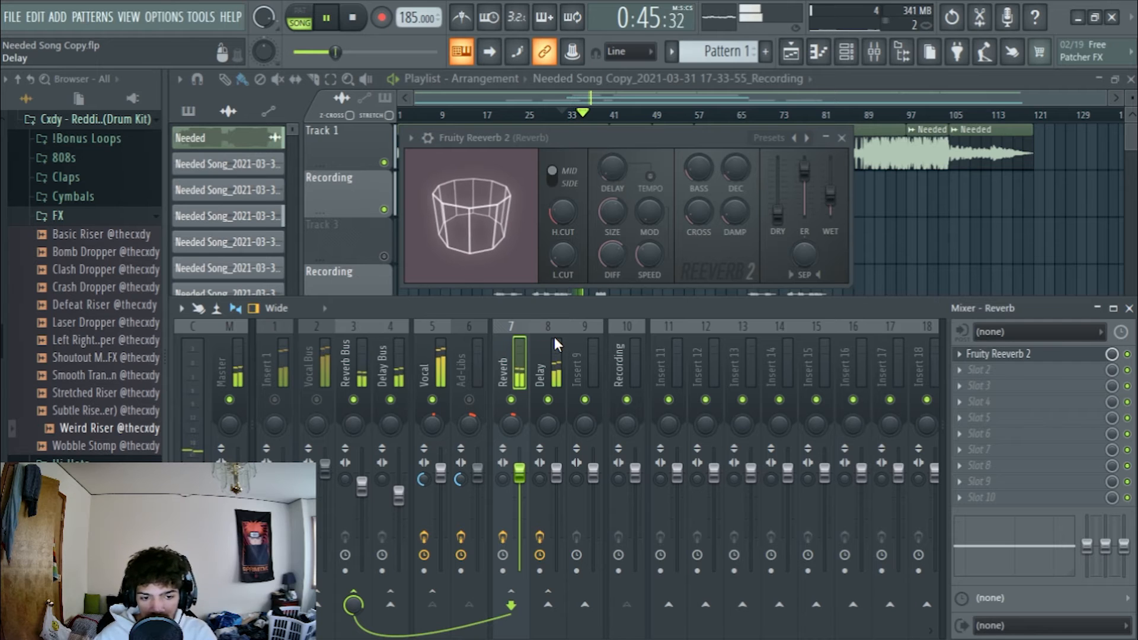
key(space)
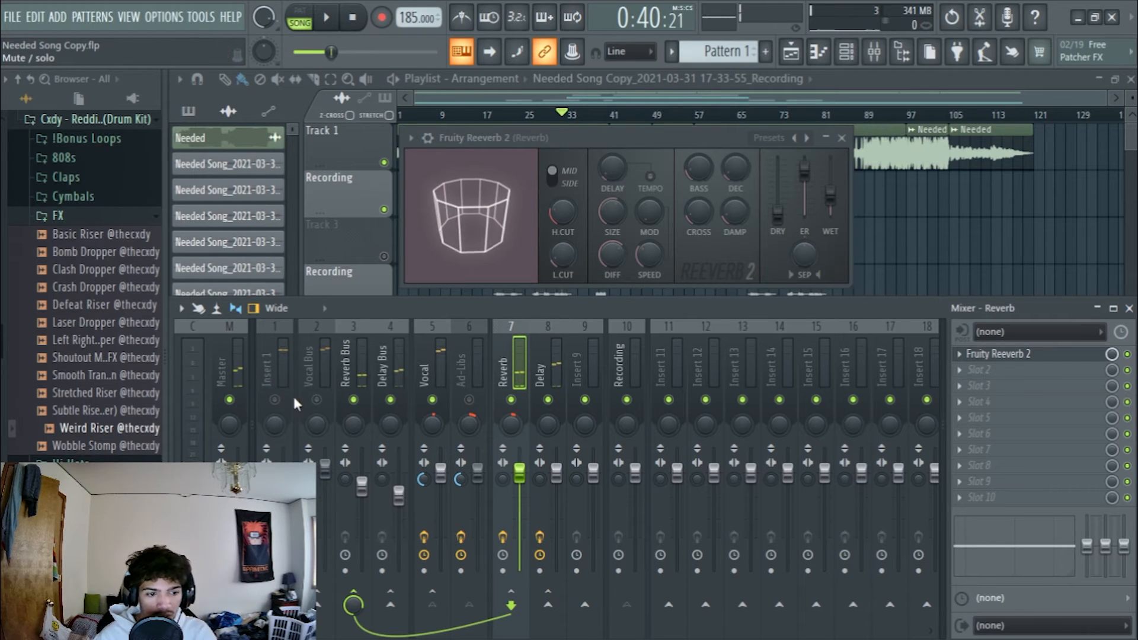
Step: Unmute the Vocal Bus, audition the vocal with reverb and delay from bar 32, and select the Vocal track
key(space)
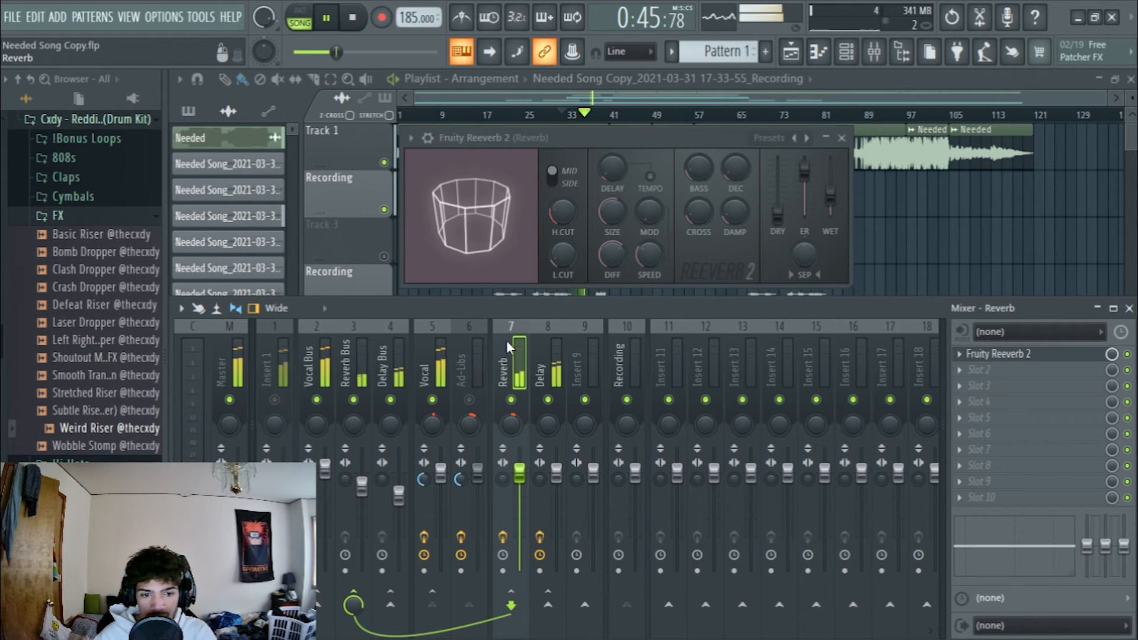
key(space)
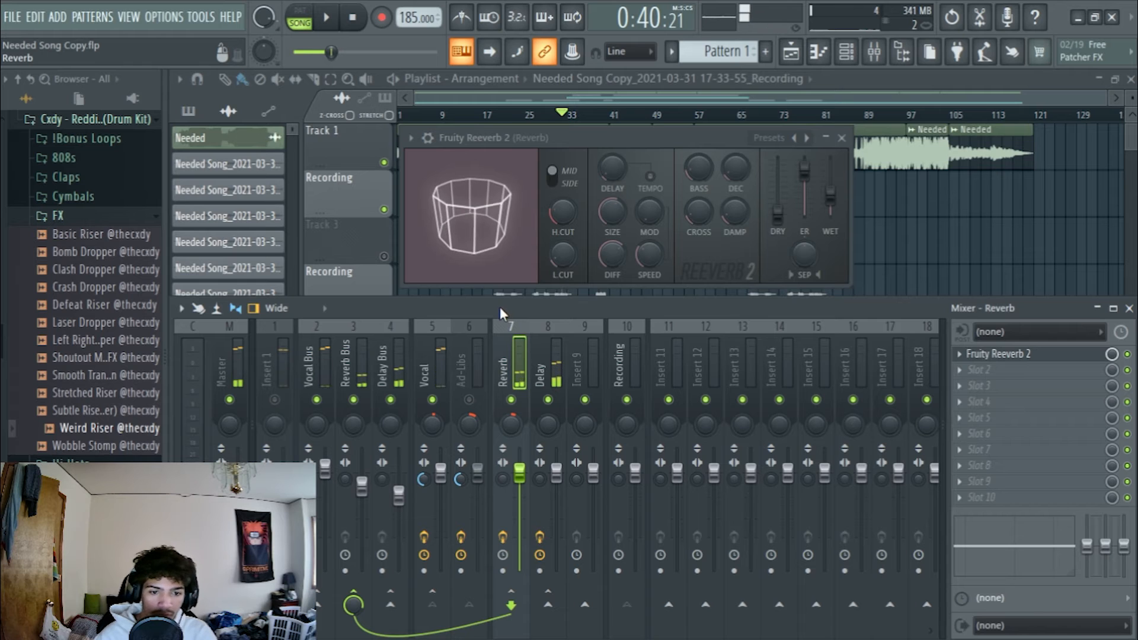
click(426, 350)
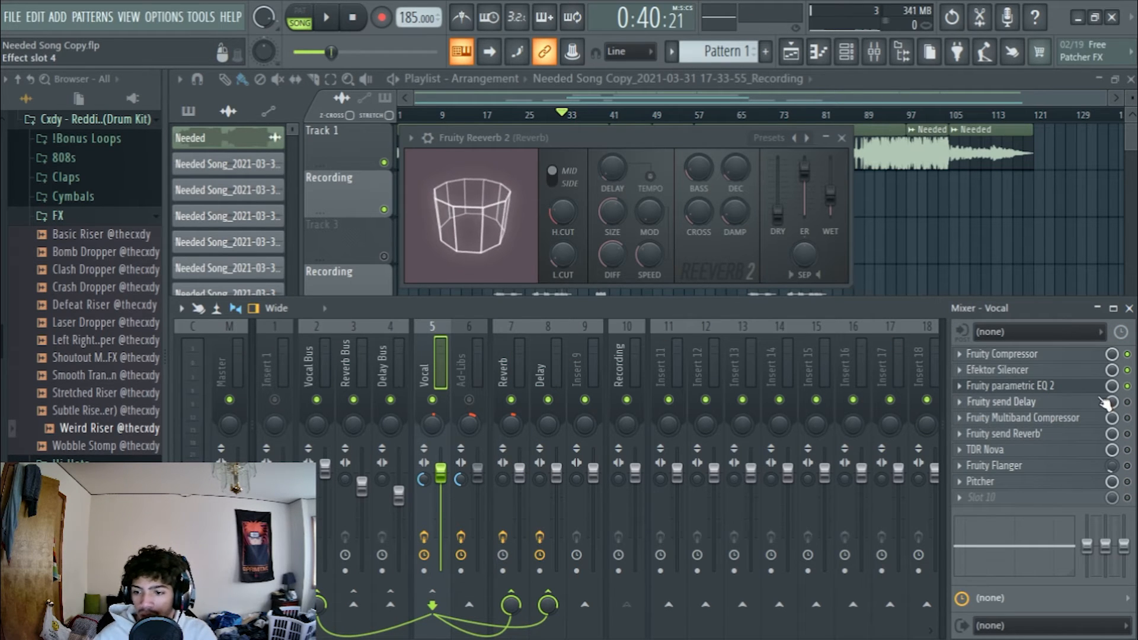
Step: View the effects available to replace the Vocal track's delay send, including Fruity Send
click(971, 407)
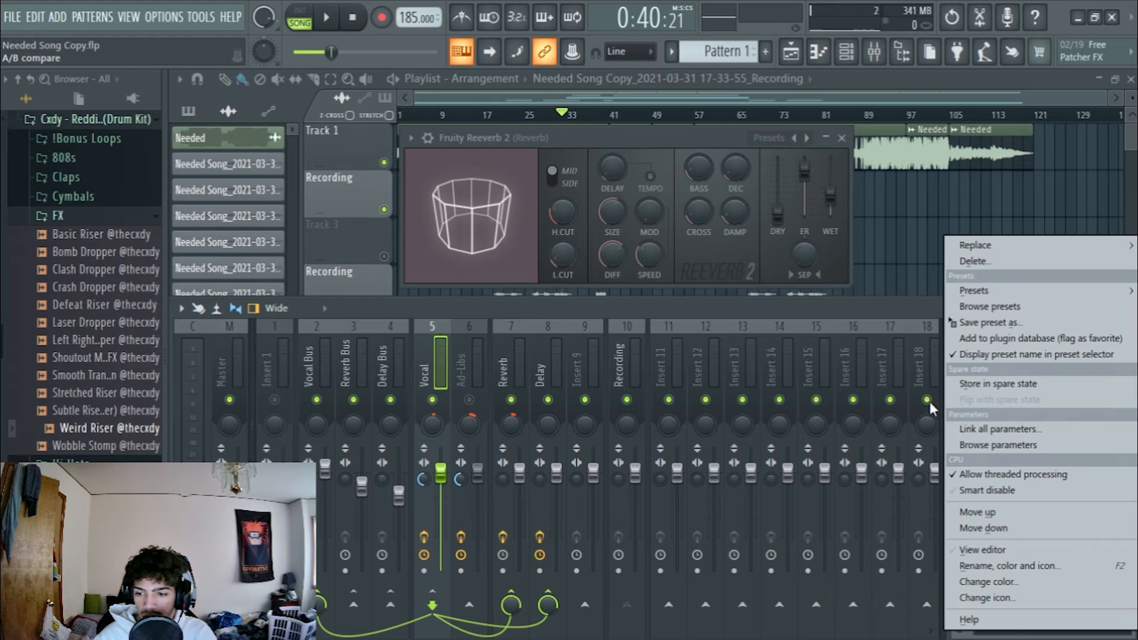
mouse_move(984, 245)
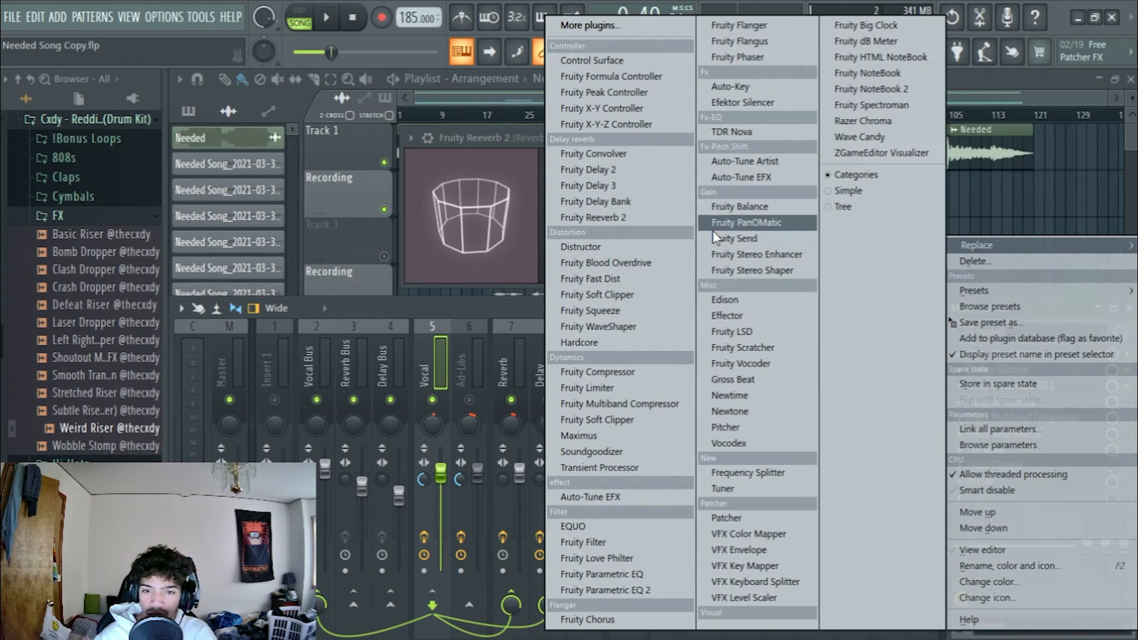
click(517, 301)
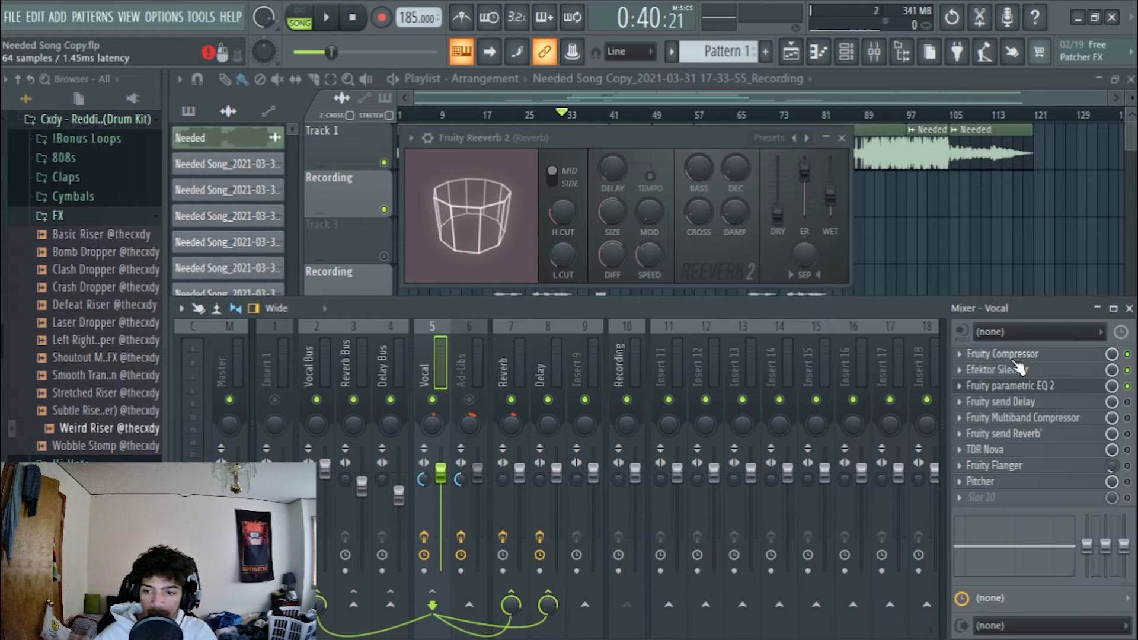
Step: Enable the vocal's Fruity send Delay effect, route its send to the Delay track, and close it
click(1011, 401)
drag(626, 326, 697, 342)
click(1011, 403)
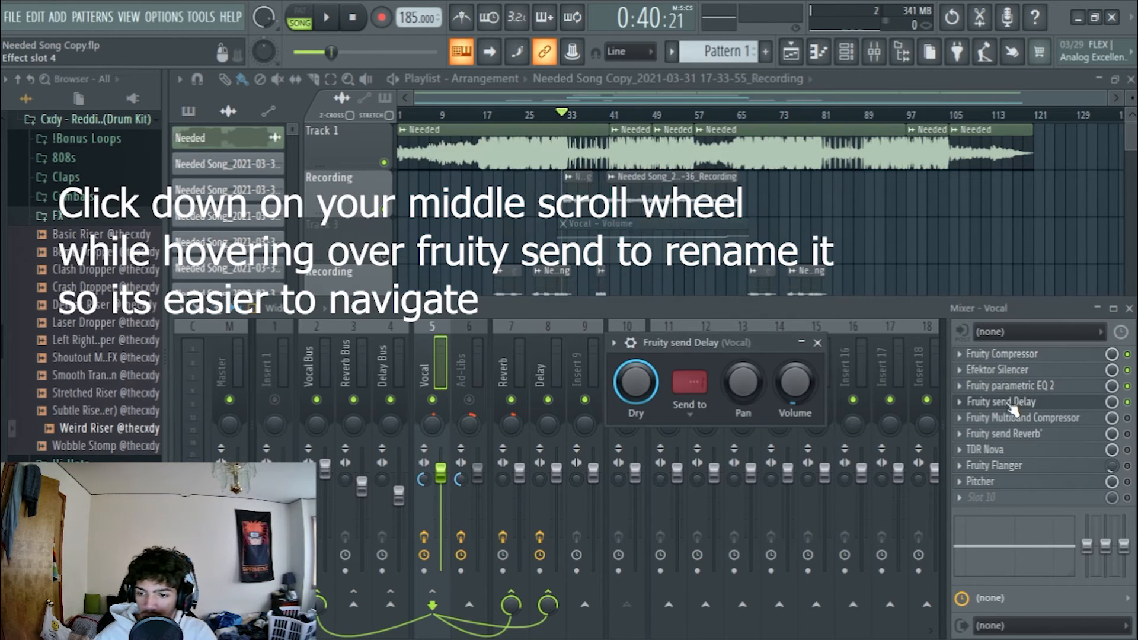
drag(727, 347, 649, 309)
click(632, 351)
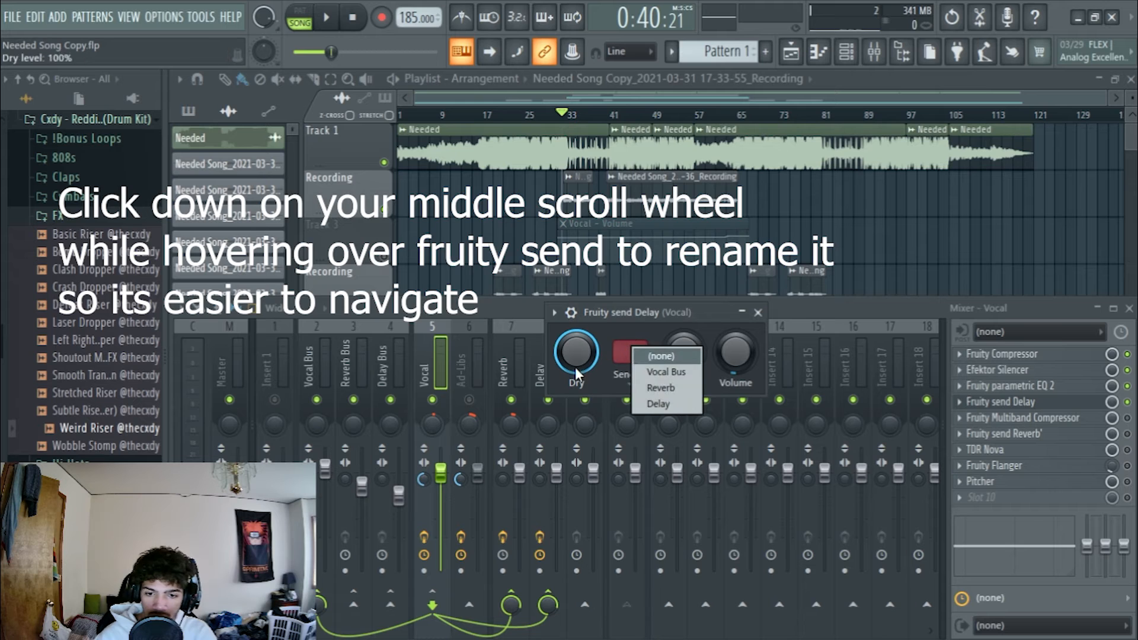
click(660, 404)
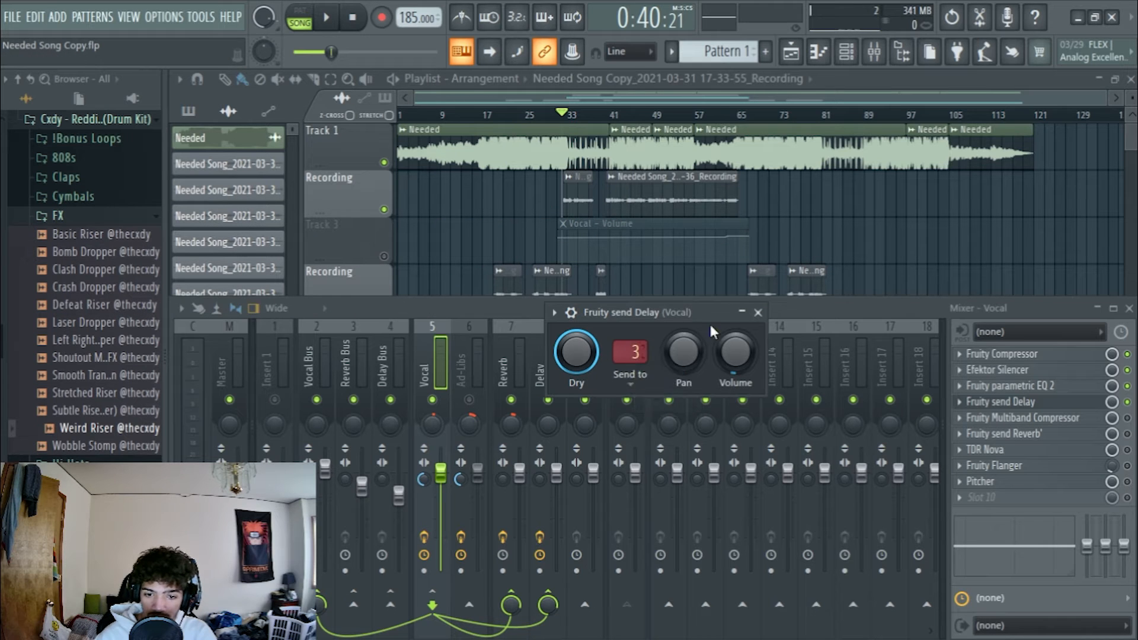
drag(712, 330, 725, 366)
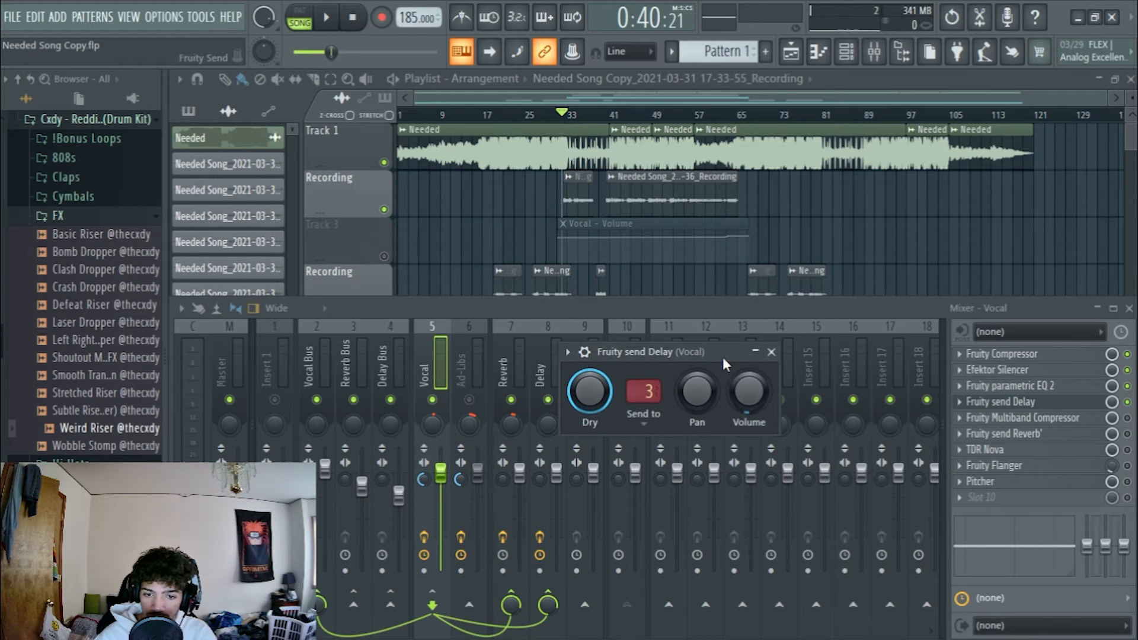
click(771, 352)
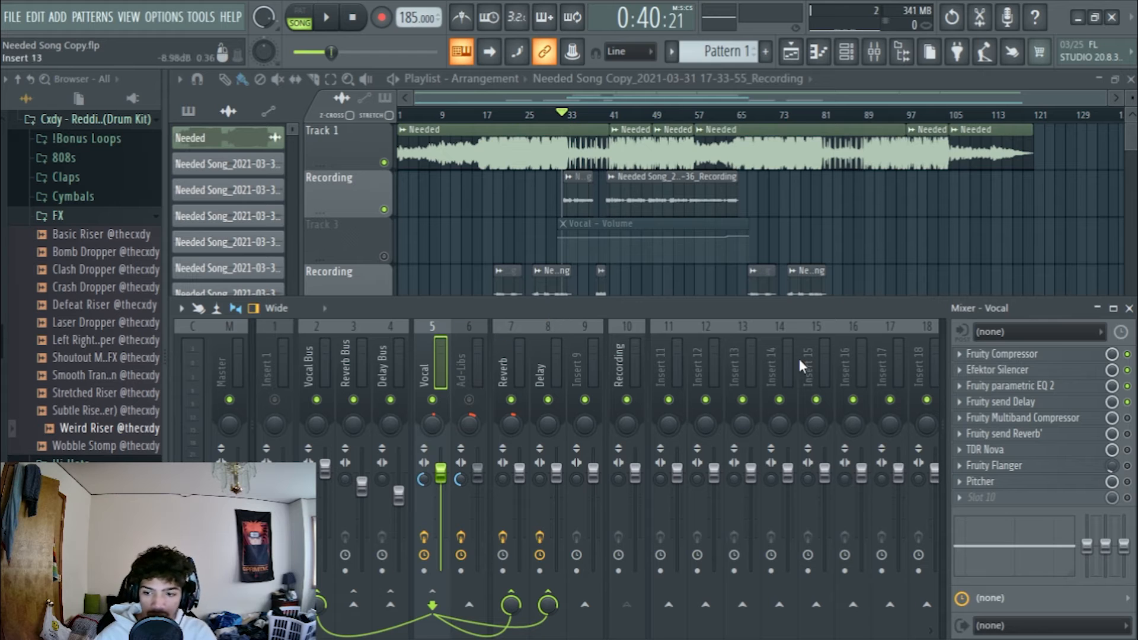
Step: Reopen the vocal's delay send, examine its send volume, and close the effect
click(1001, 402)
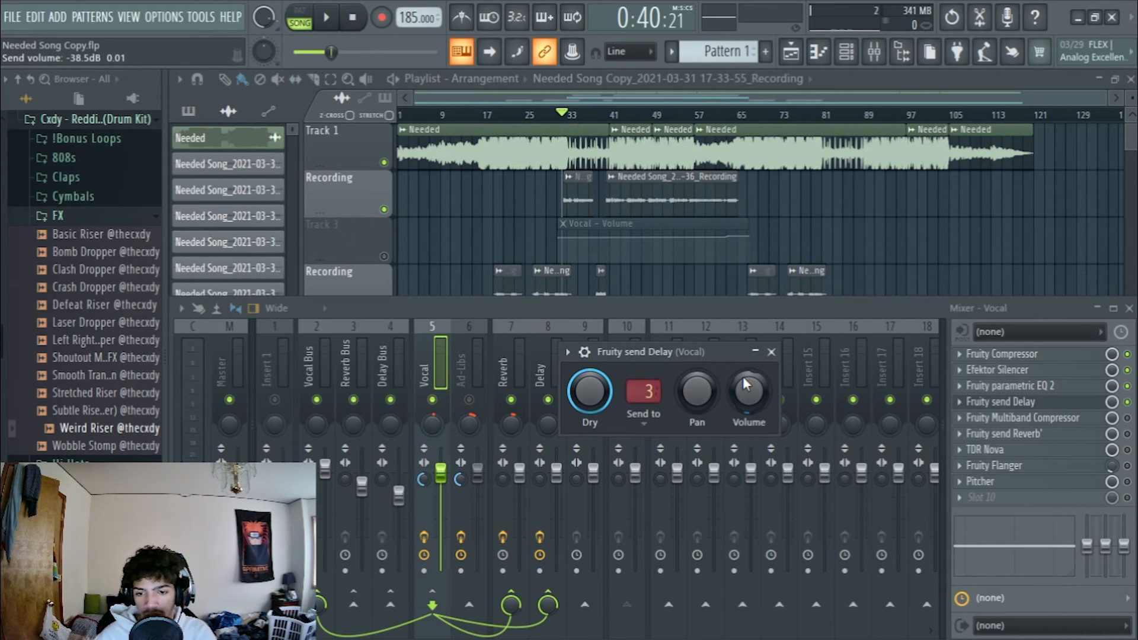
drag(718, 357, 717, 358)
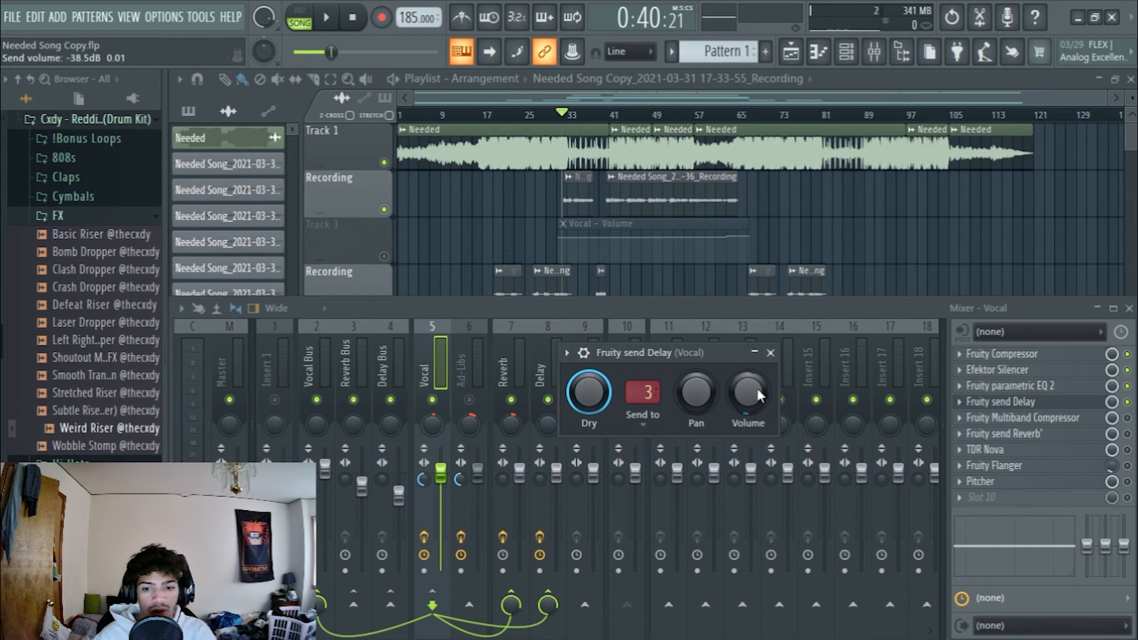
drag(718, 366, 712, 374)
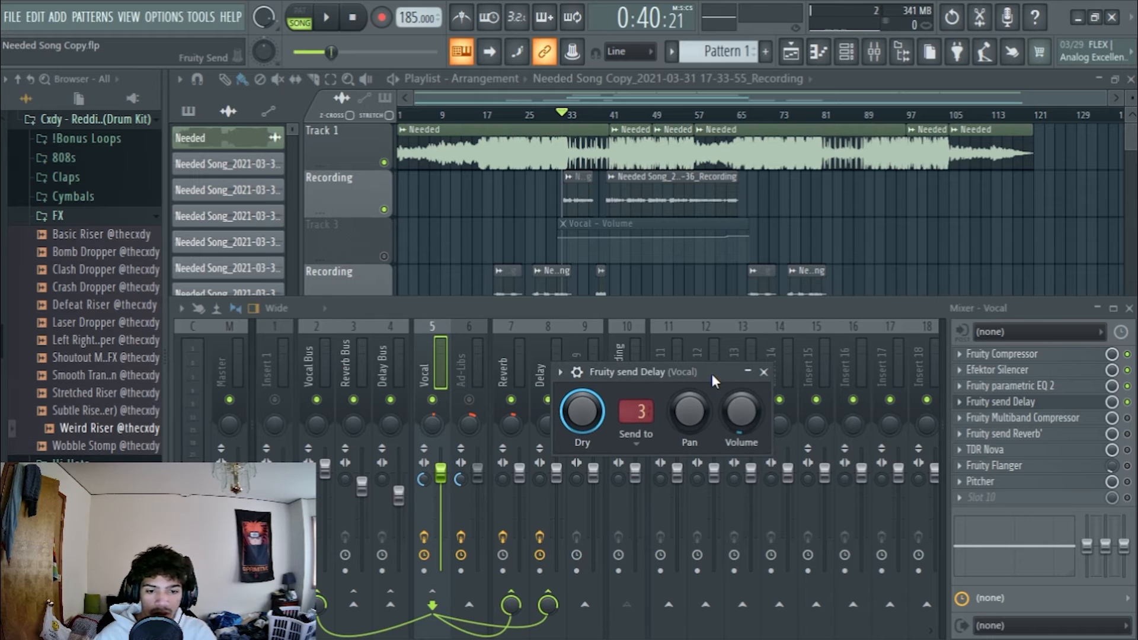
click(764, 371)
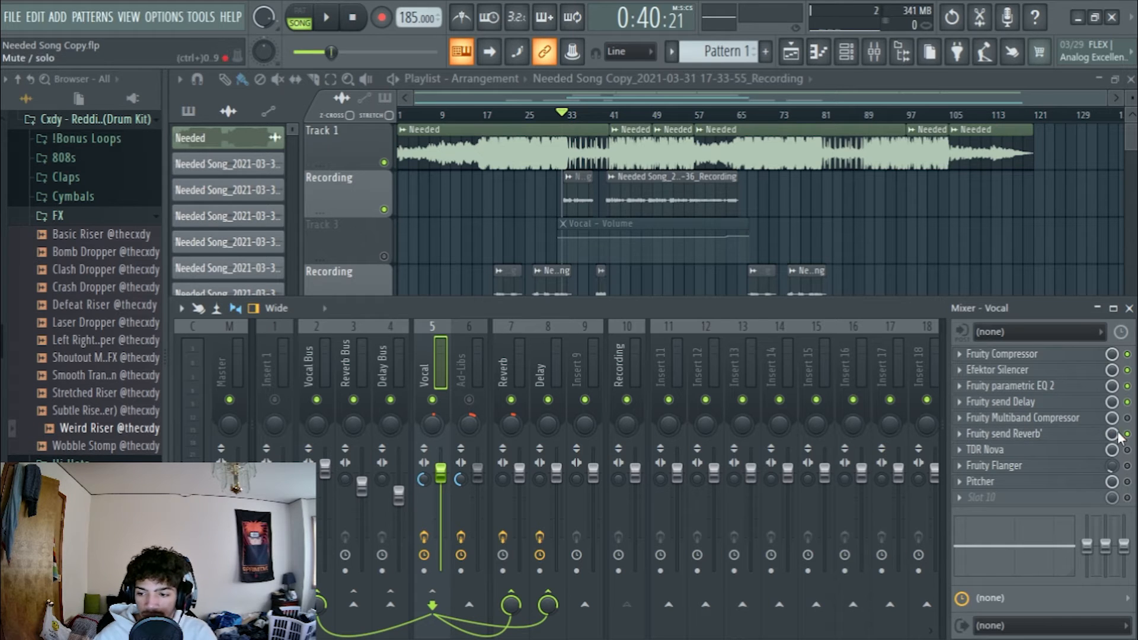
Step: Enable the vocal's Fruity send Reverb' effect, route its send to the Reverb track, and close it
click(962, 434)
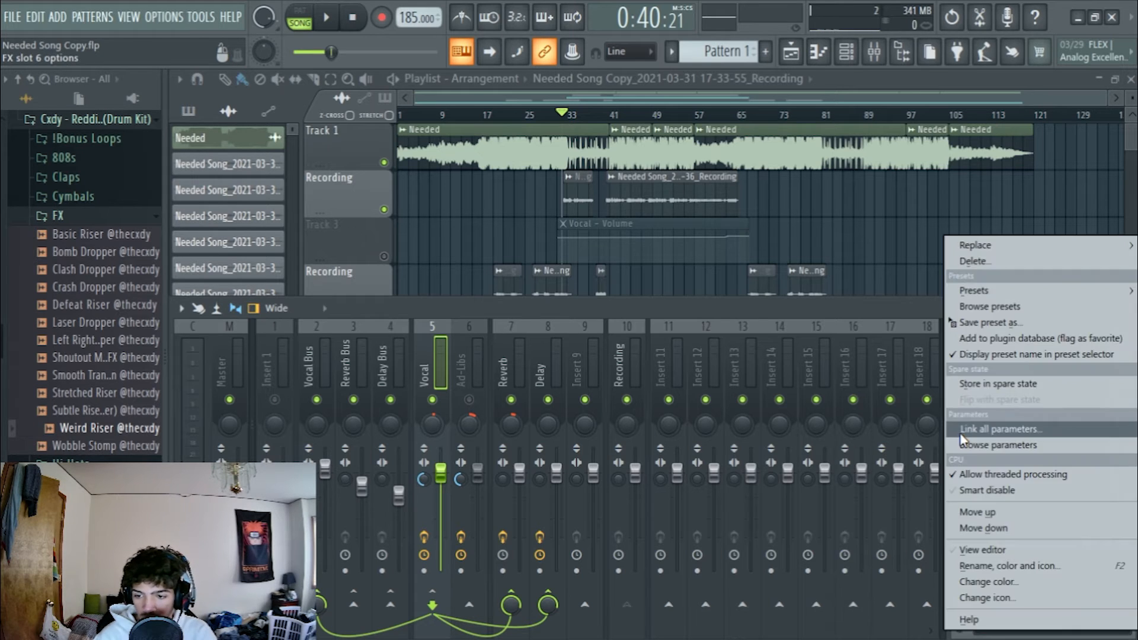
click(913, 323)
click(1023, 435)
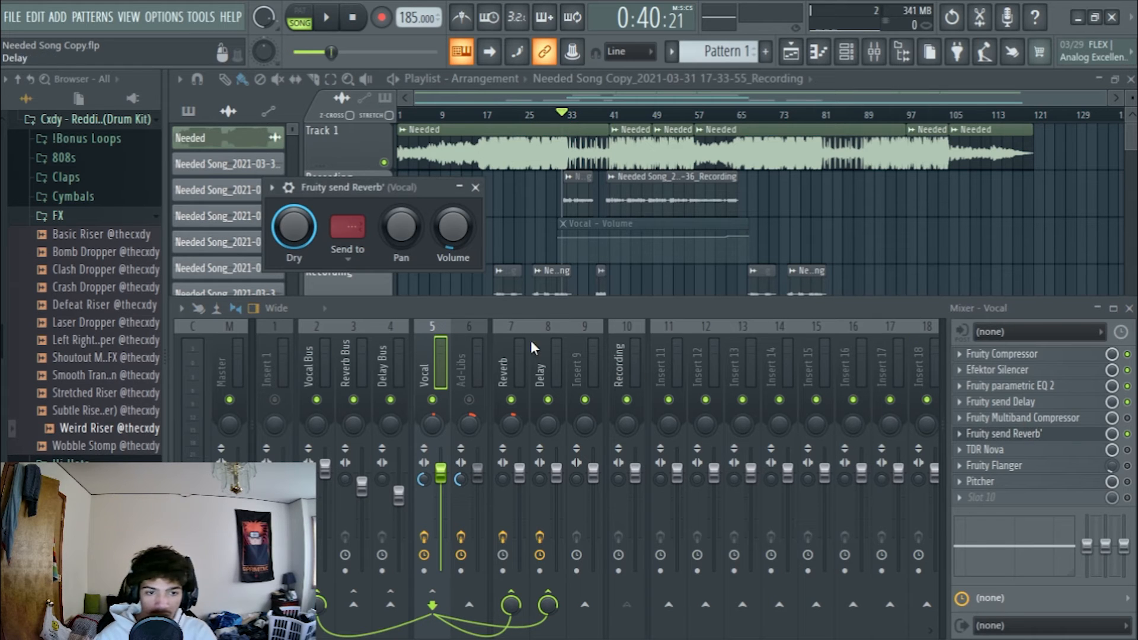
click(341, 229)
click(396, 274)
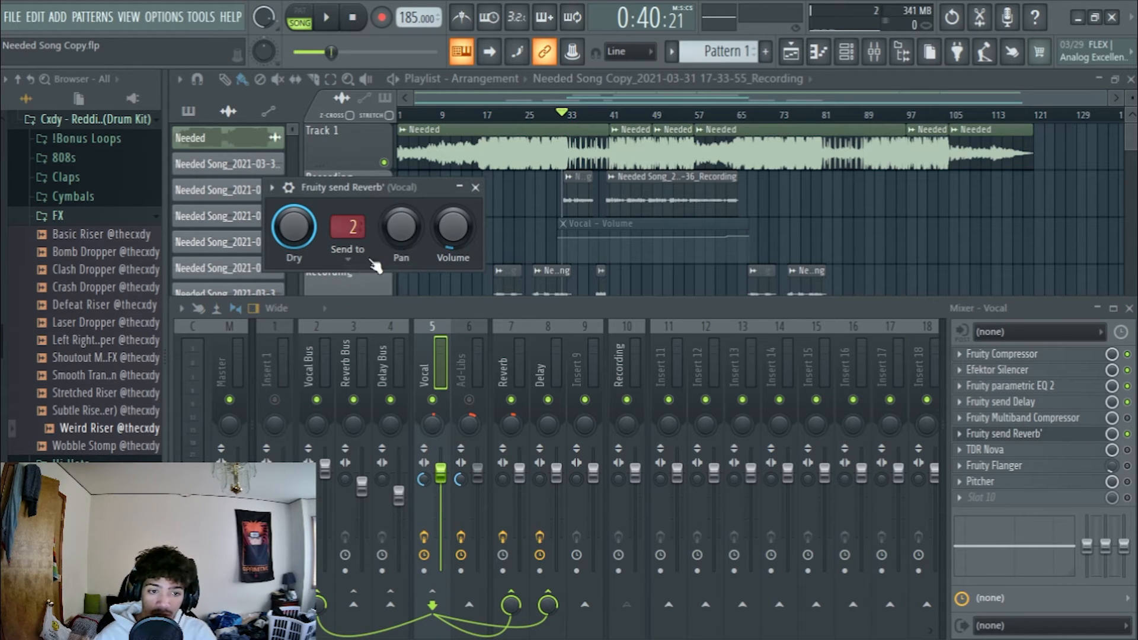
click(348, 225)
click(368, 269)
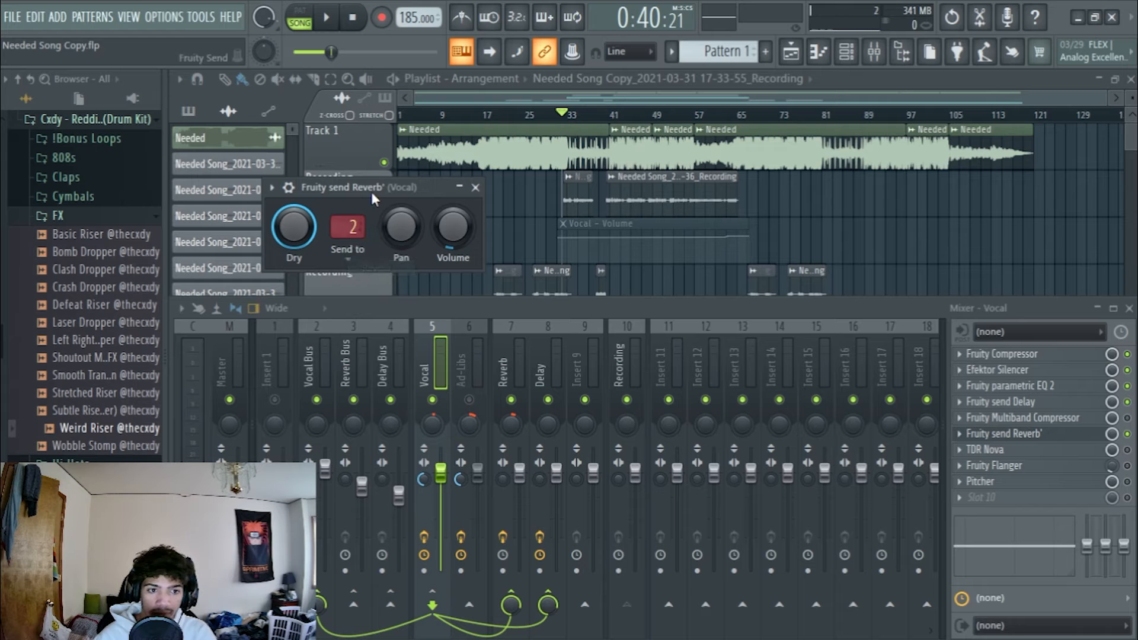
drag(371, 190, 478, 211)
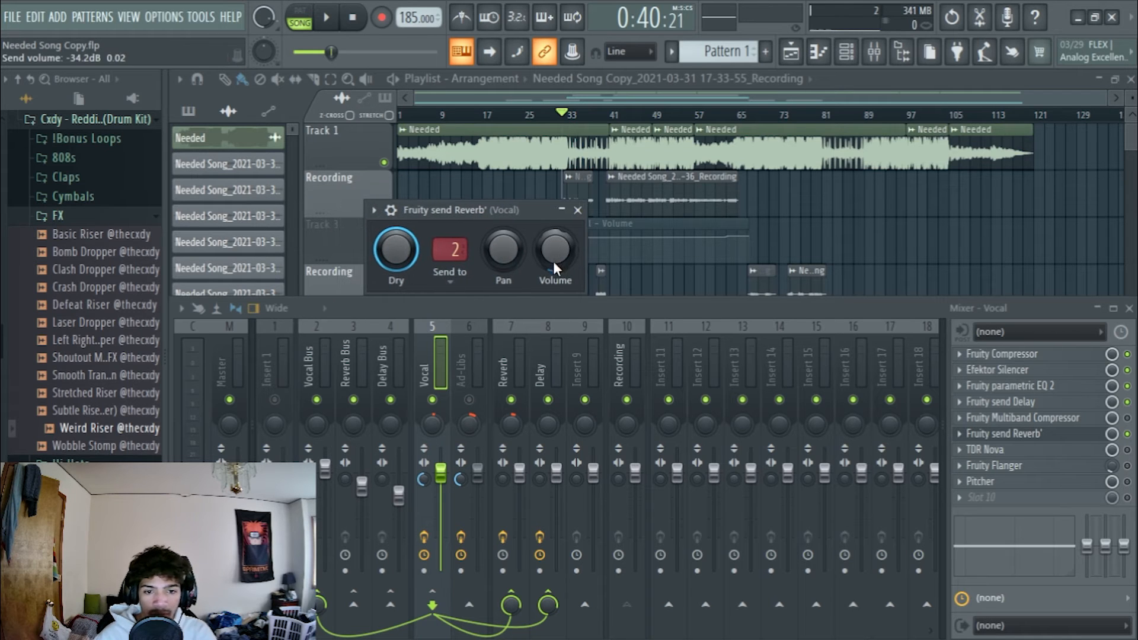
click(577, 210)
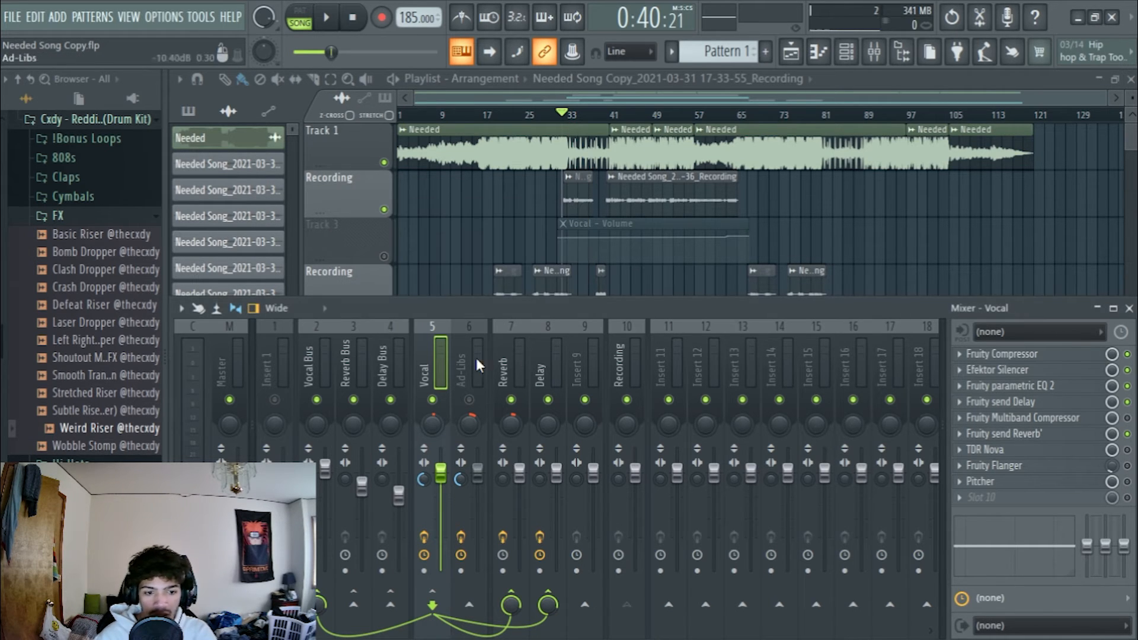
Step: With the Vocal Bus muted, audition from bar 32 with the delay and reverb sends enabled, and again with both disabled
key(space)
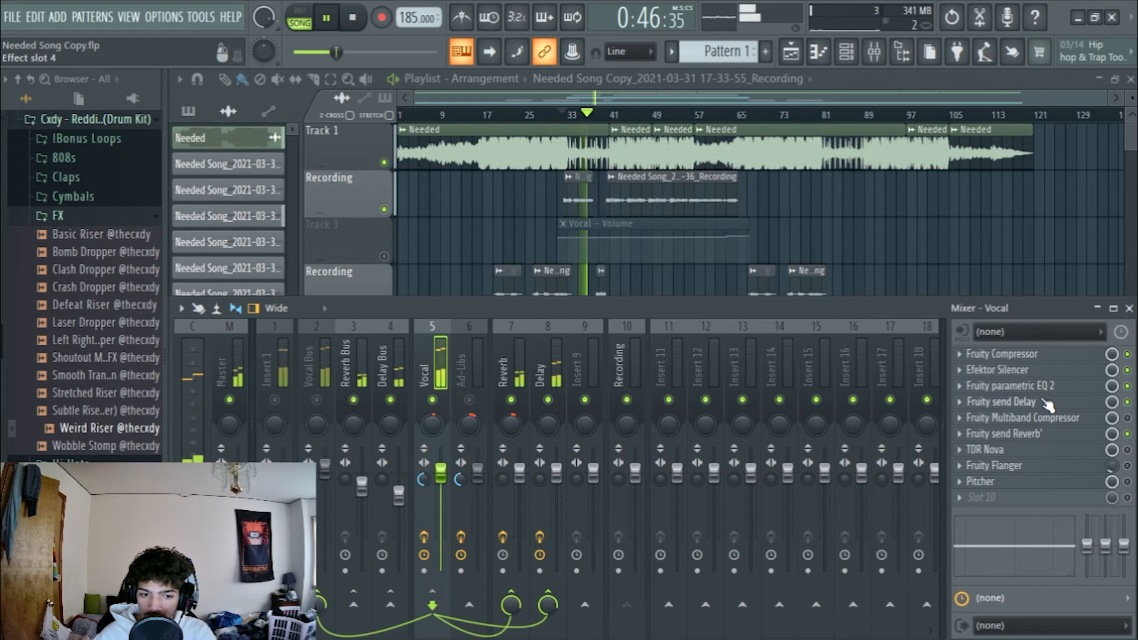
key(space)
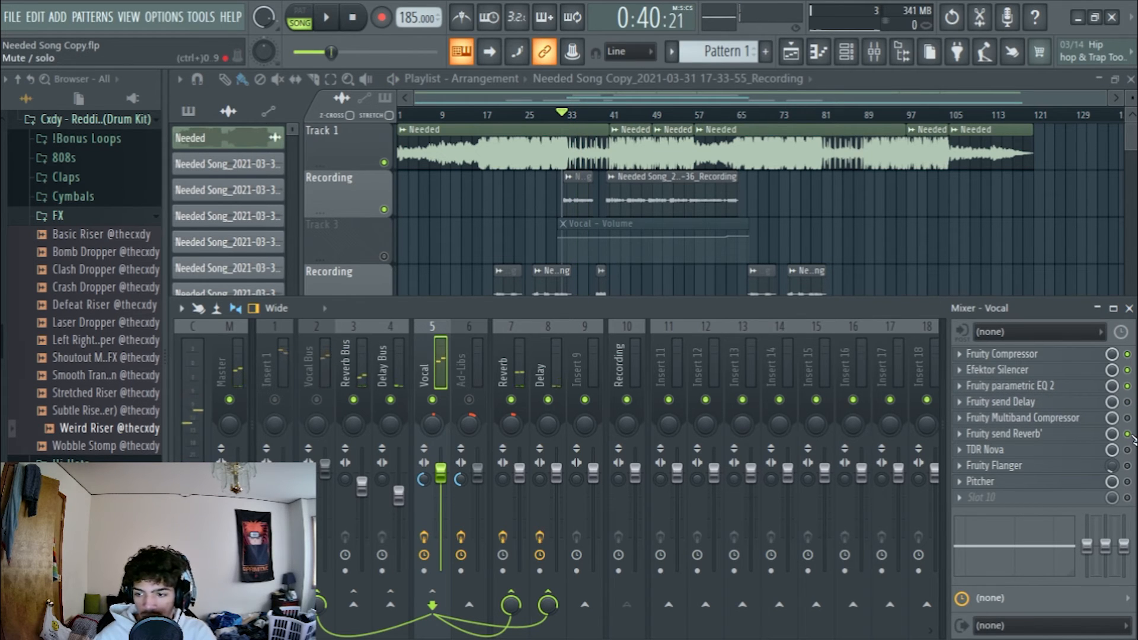
key(space)
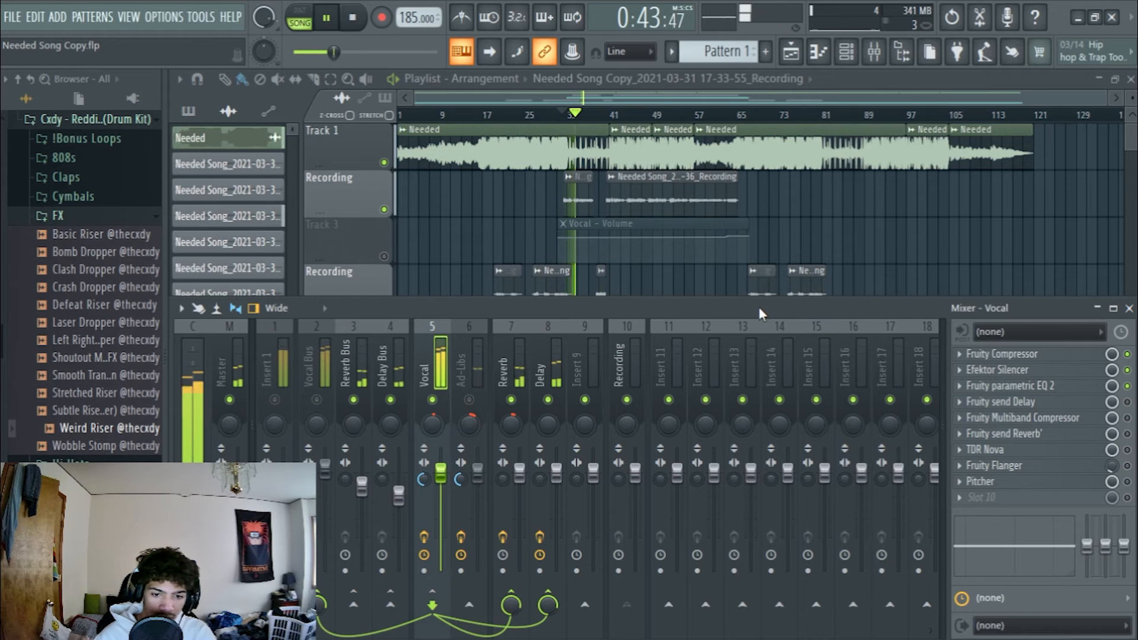
key(space)
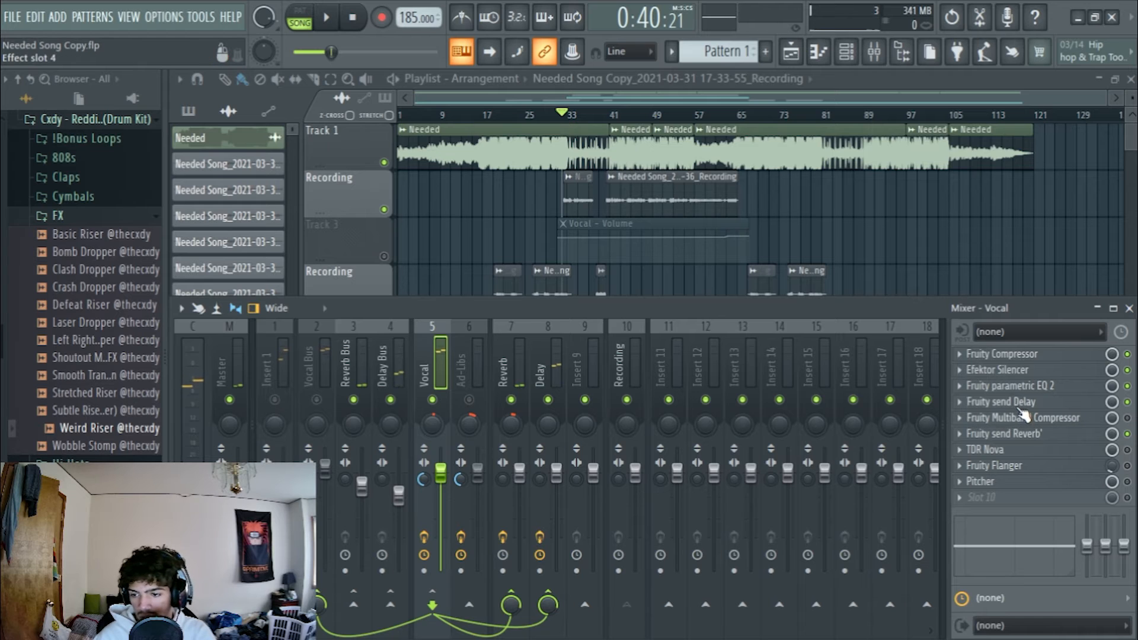
Step: Review the vocal's delay and reverb send settings, and inspect the Delay Bus and Reverb Bus tracks
click(1000, 401)
click(770, 368)
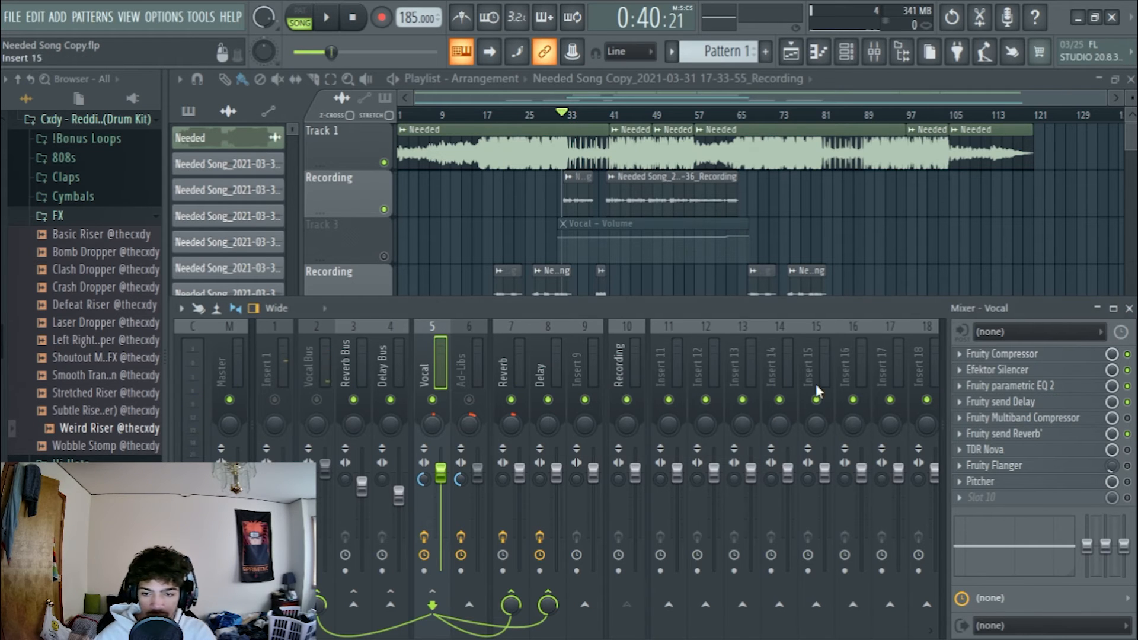
click(1059, 433)
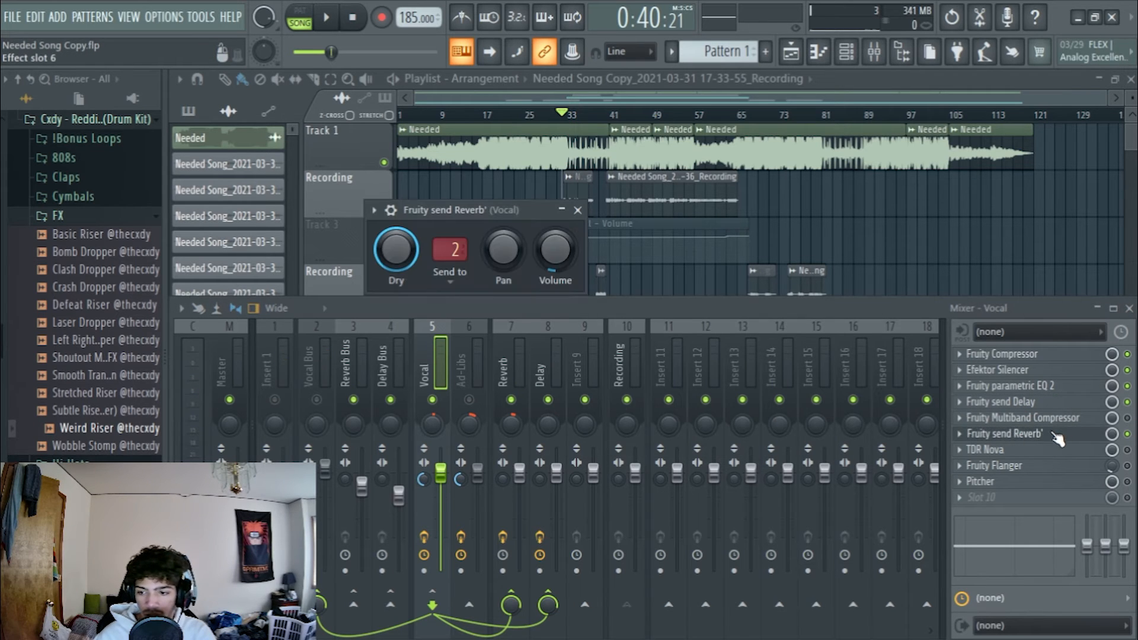
click(577, 210)
click(376, 335)
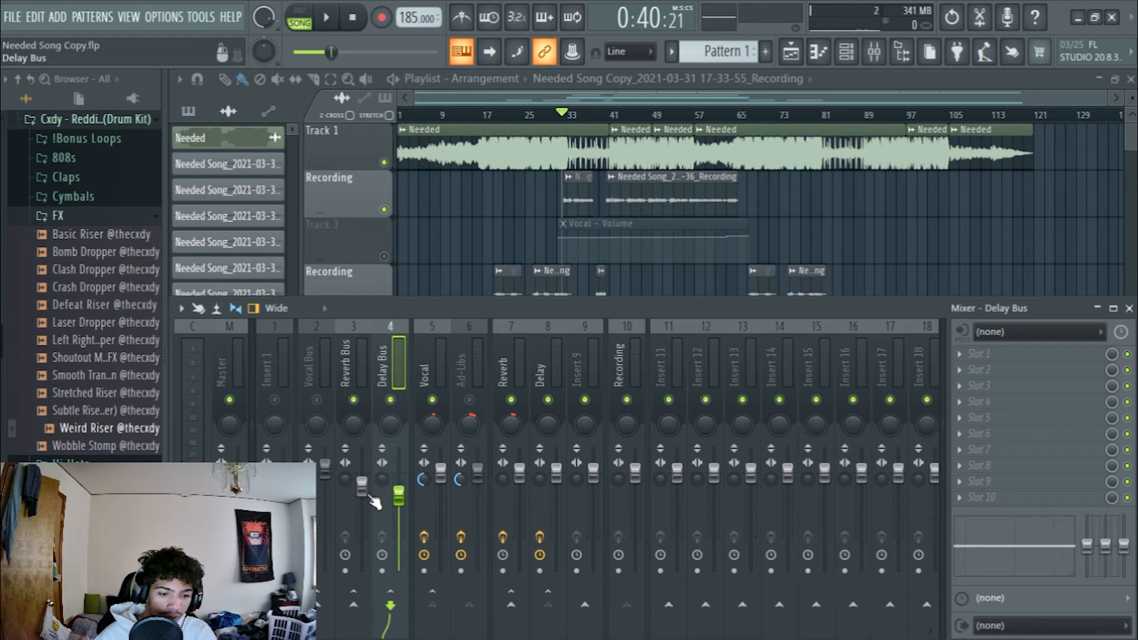
click(352, 332)
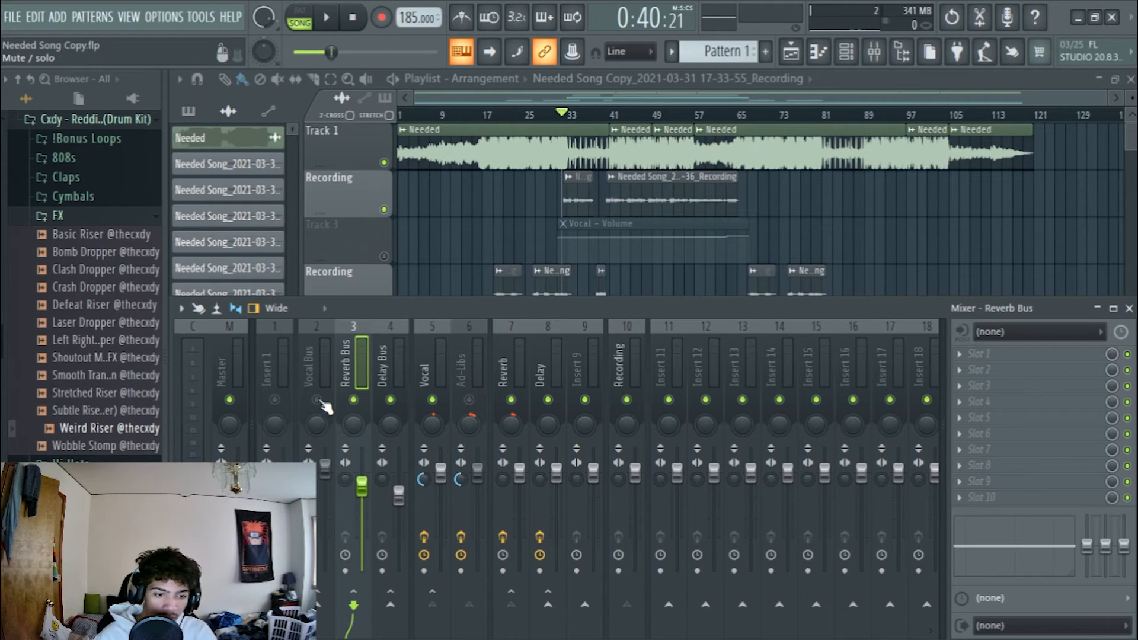
Step: Unmute the Vocal Bus, audition the vocal with its delay and reverb sends, and select the Vocal track
key(space)
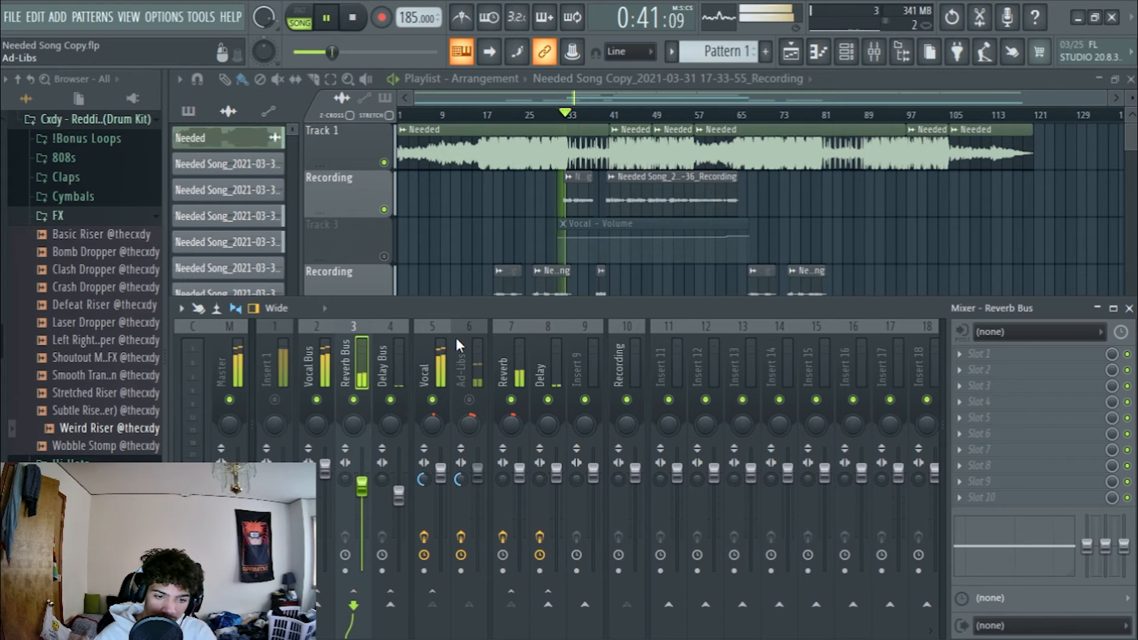
click(441, 326)
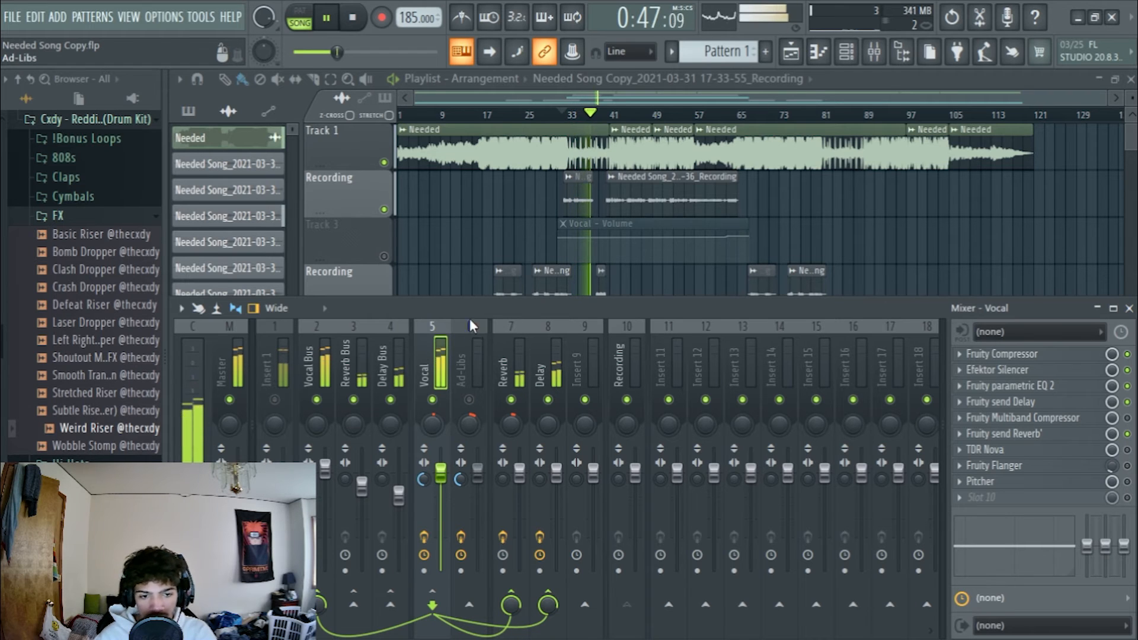
key(space)
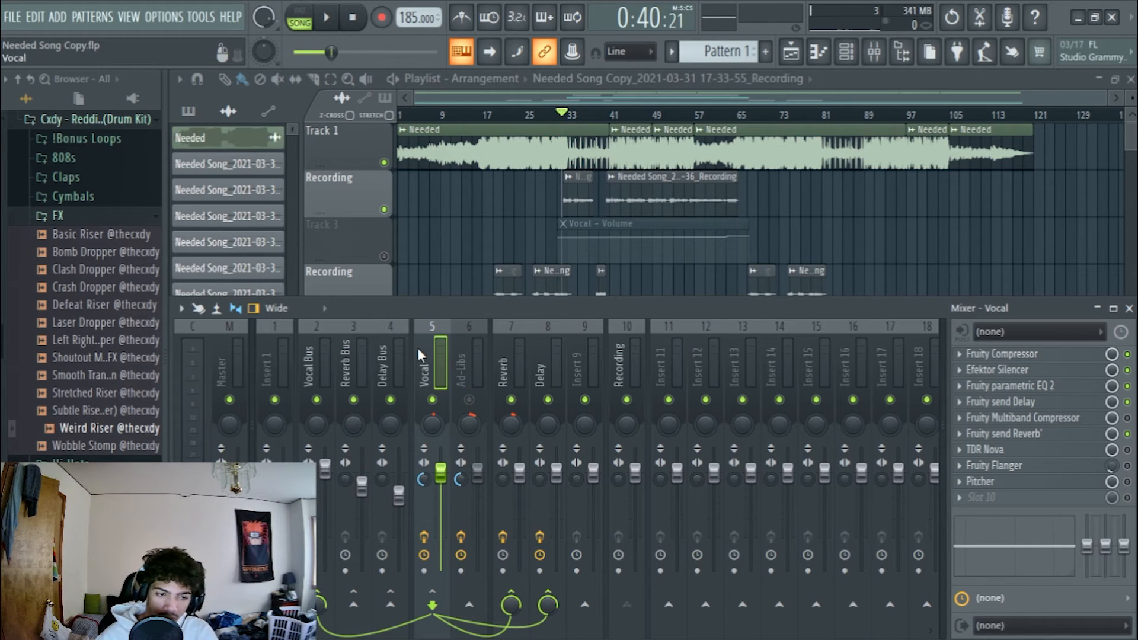
Step: Audition the vocal together with the unmuted Insert 1 track from bar 32, and mute Insert 1 again
key(space)
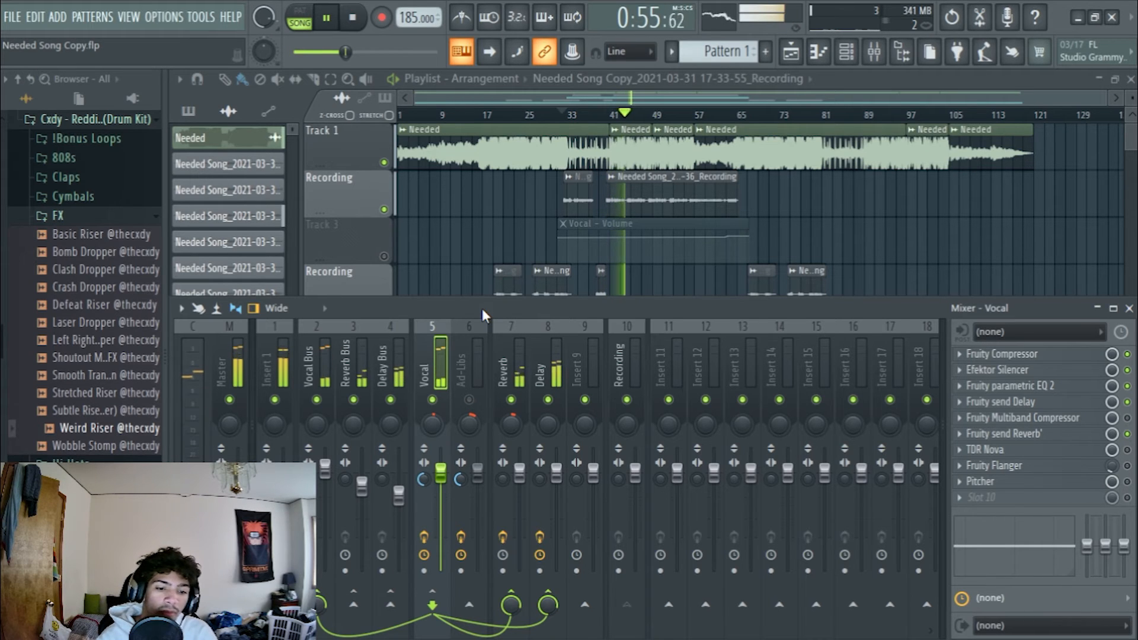
key(space)
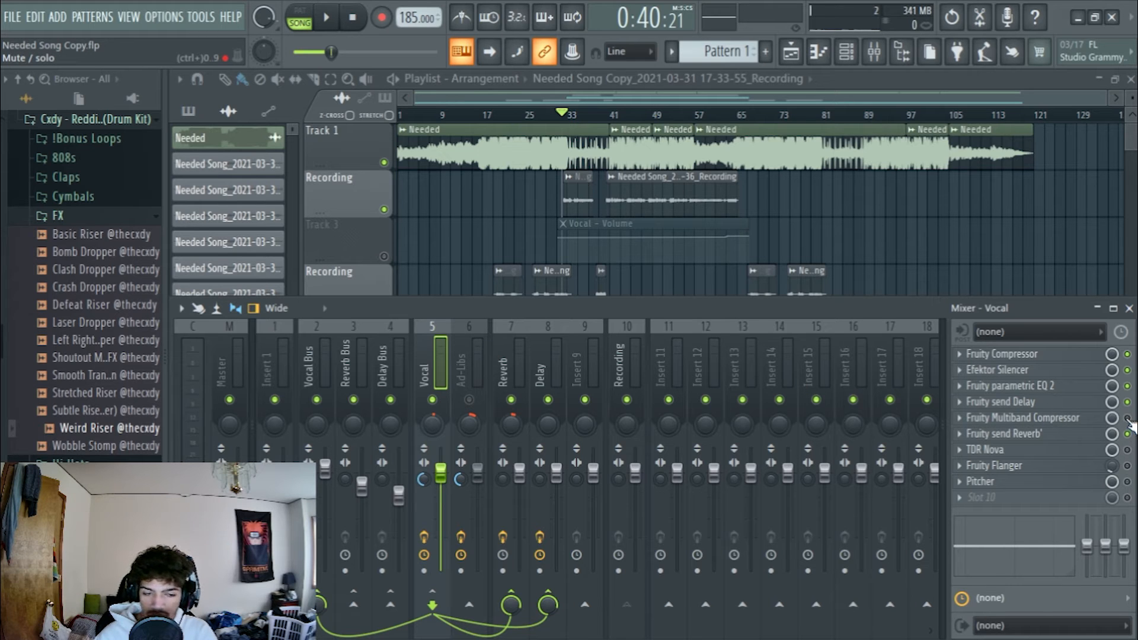
click(275, 399)
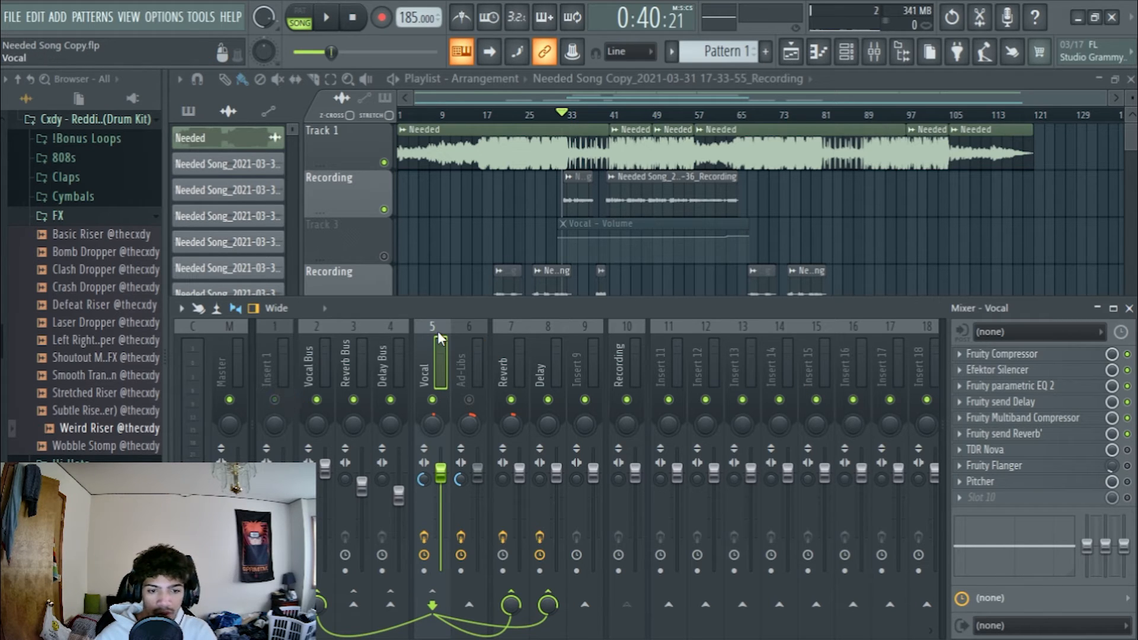
Step: Open the Vocal track's Fruity Multiband Compressor, place its window above the mixer, and start playback from bar 32
click(1008, 417)
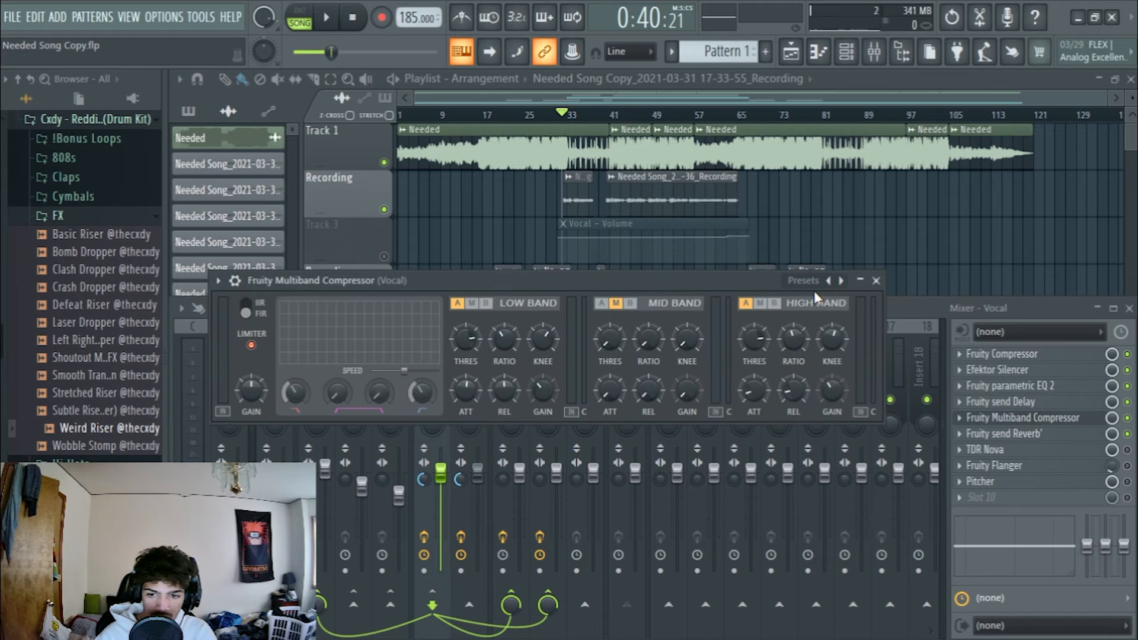
drag(528, 280, 588, 148)
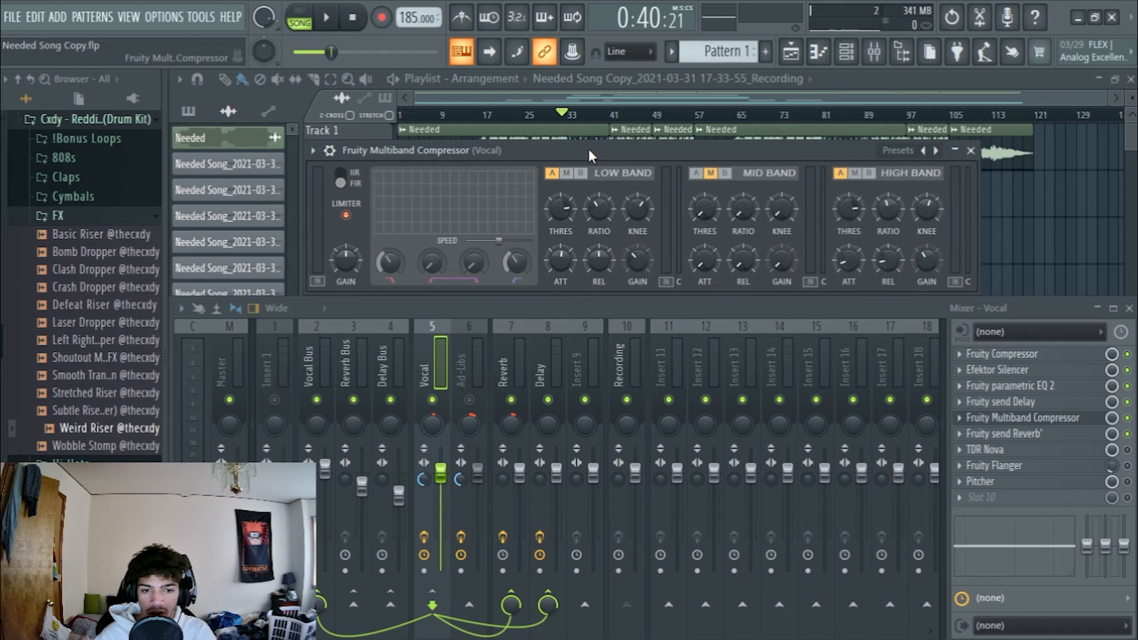
drag(518, 151, 510, 169)
key(space)
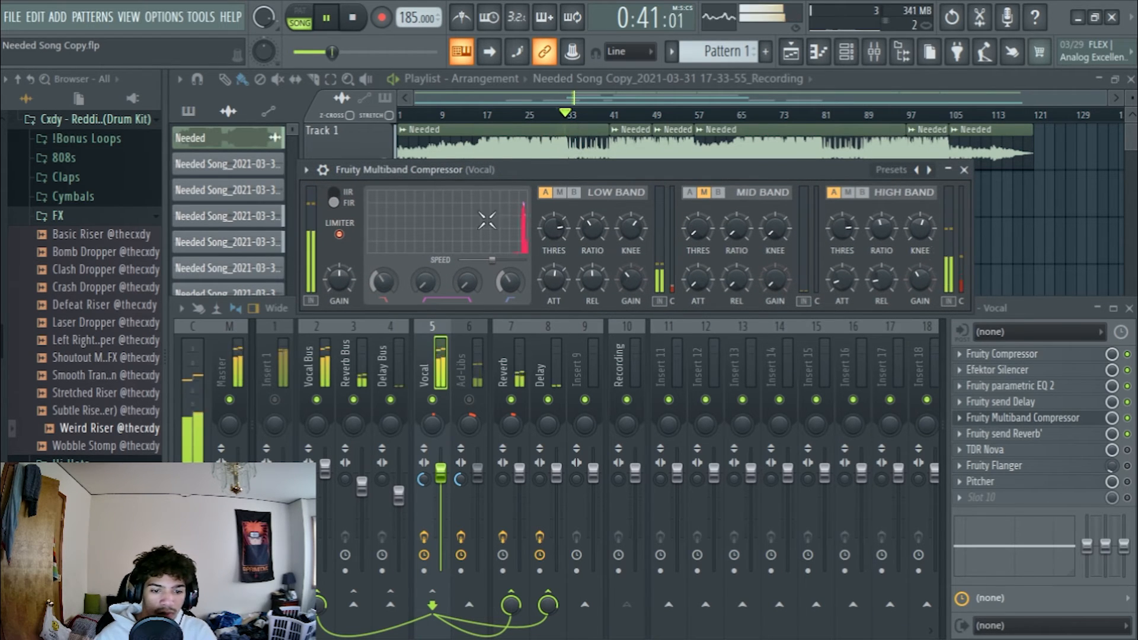
Step: Compare the playing vocal with the multiband compressor bypassed and enabled twice, close its window, and stop playback
click(1128, 418)
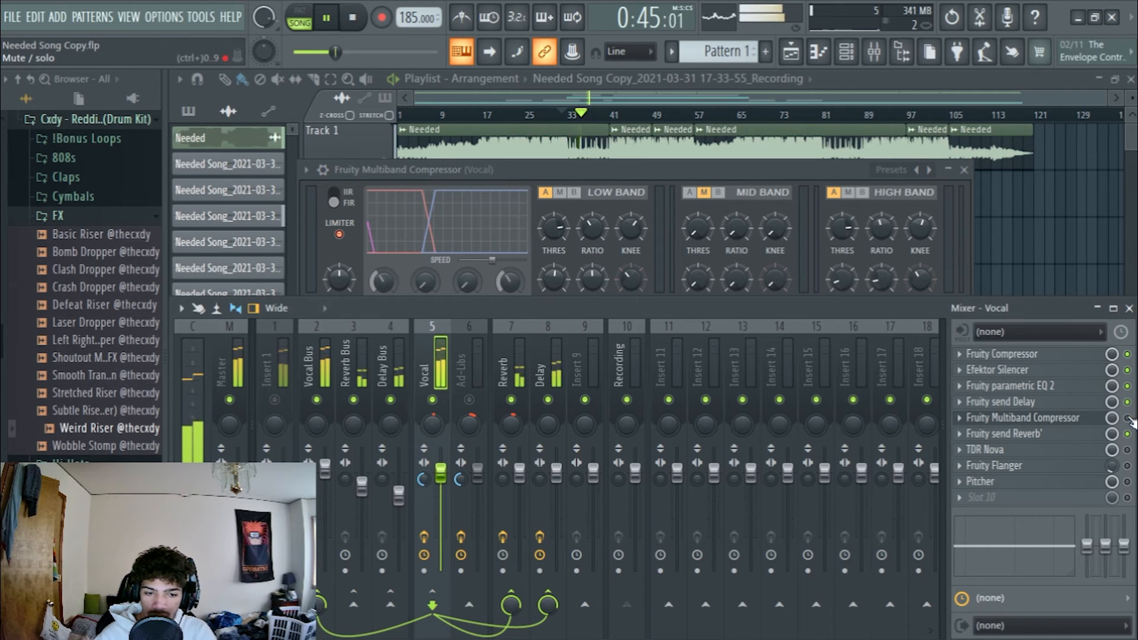
click(1127, 418)
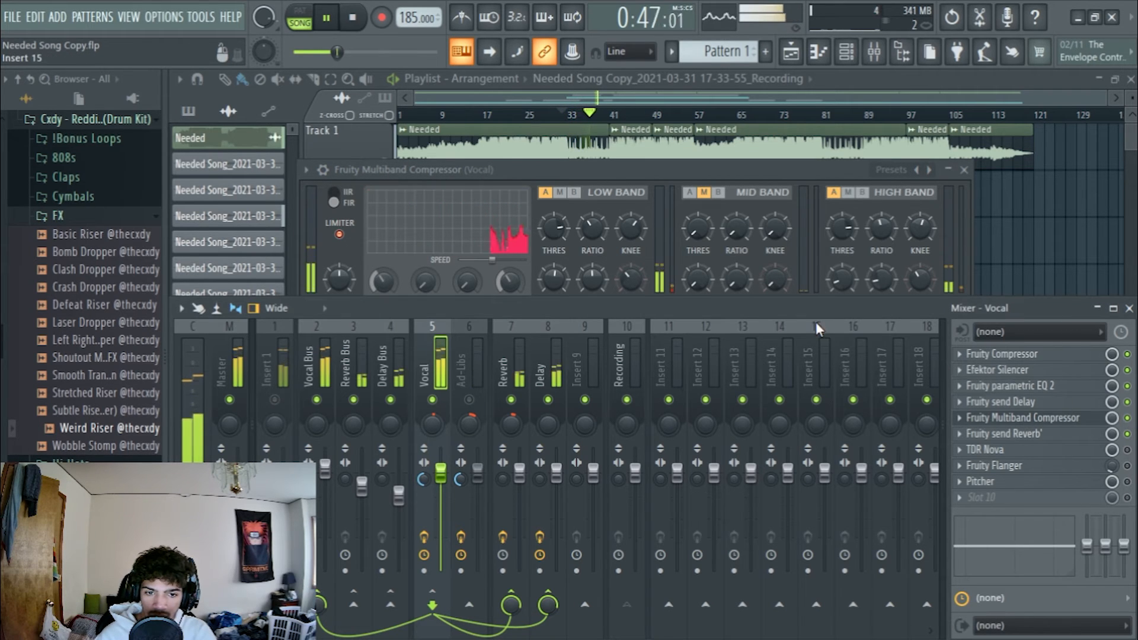
click(1128, 418)
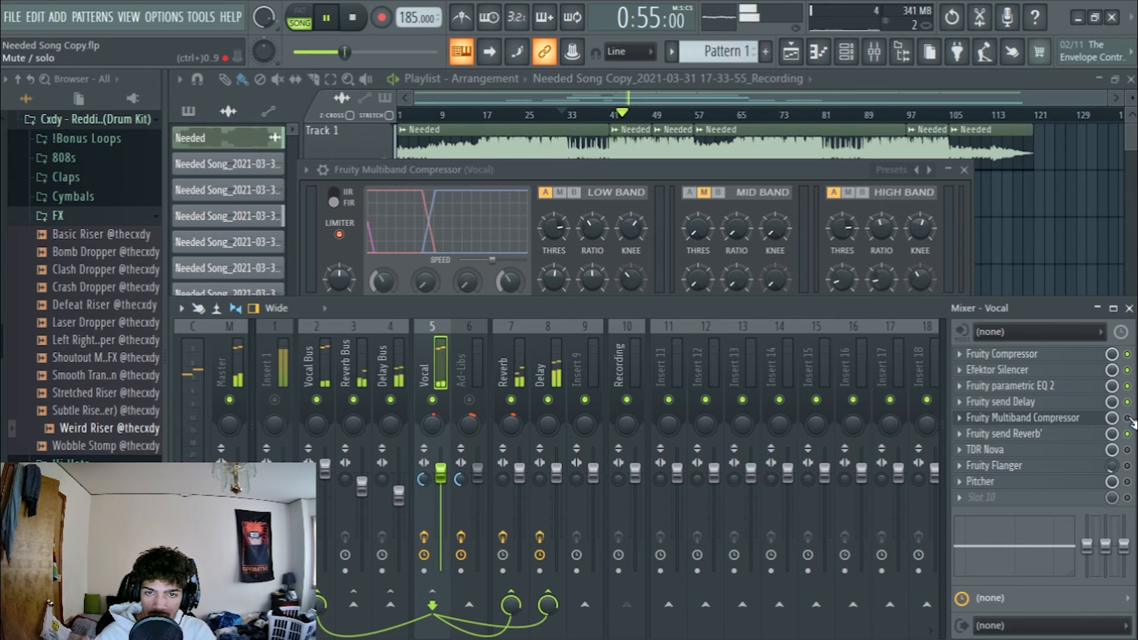
click(1128, 418)
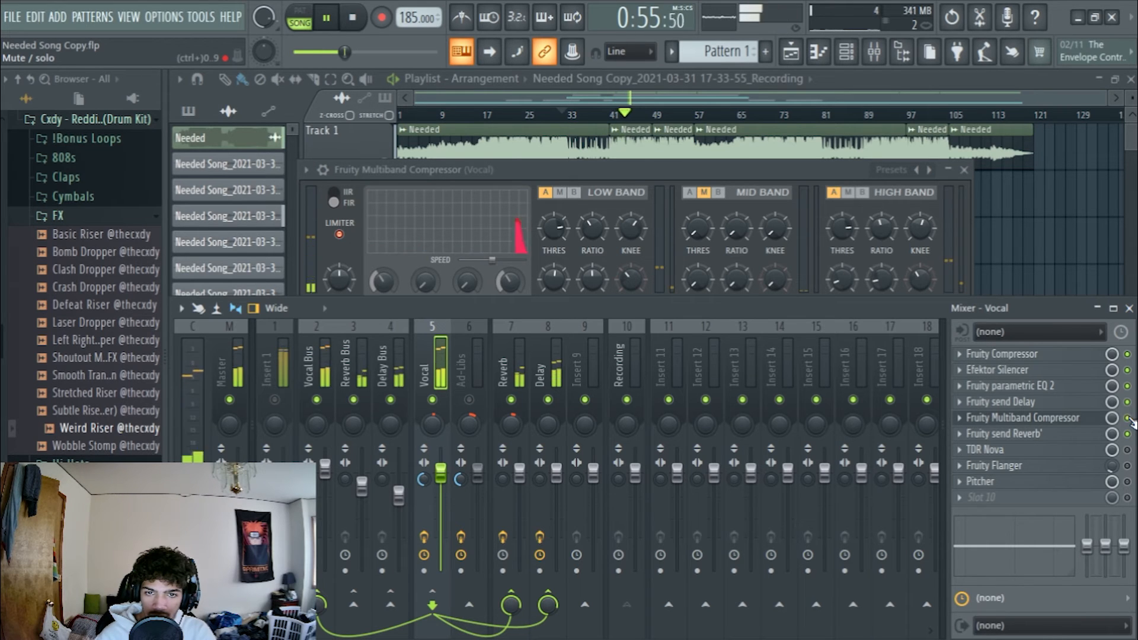
click(964, 169)
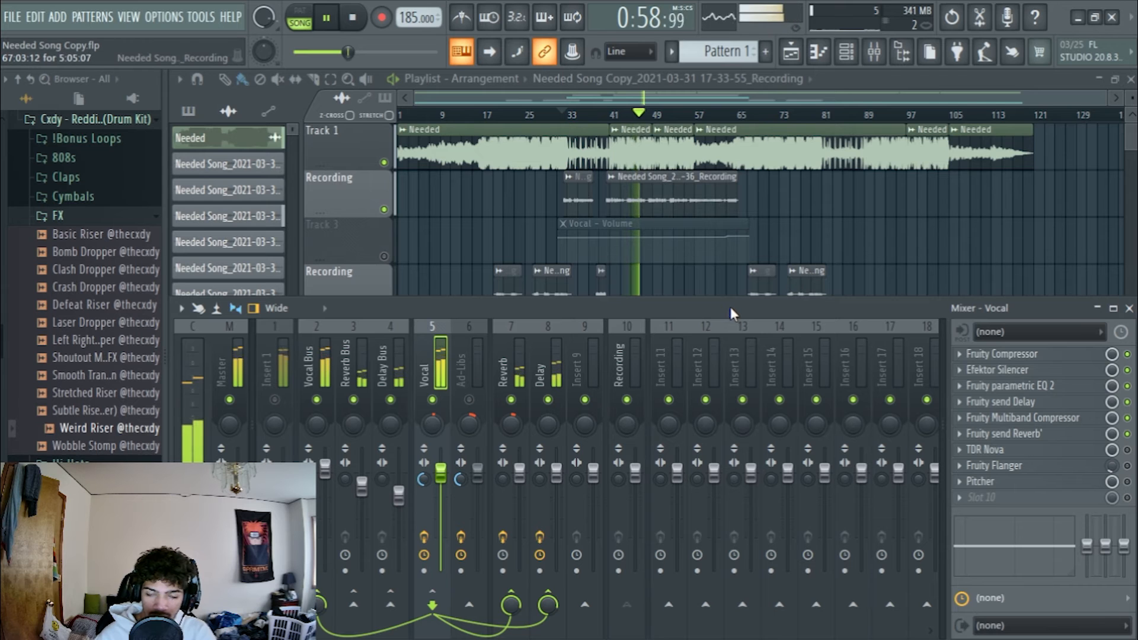
key(space)
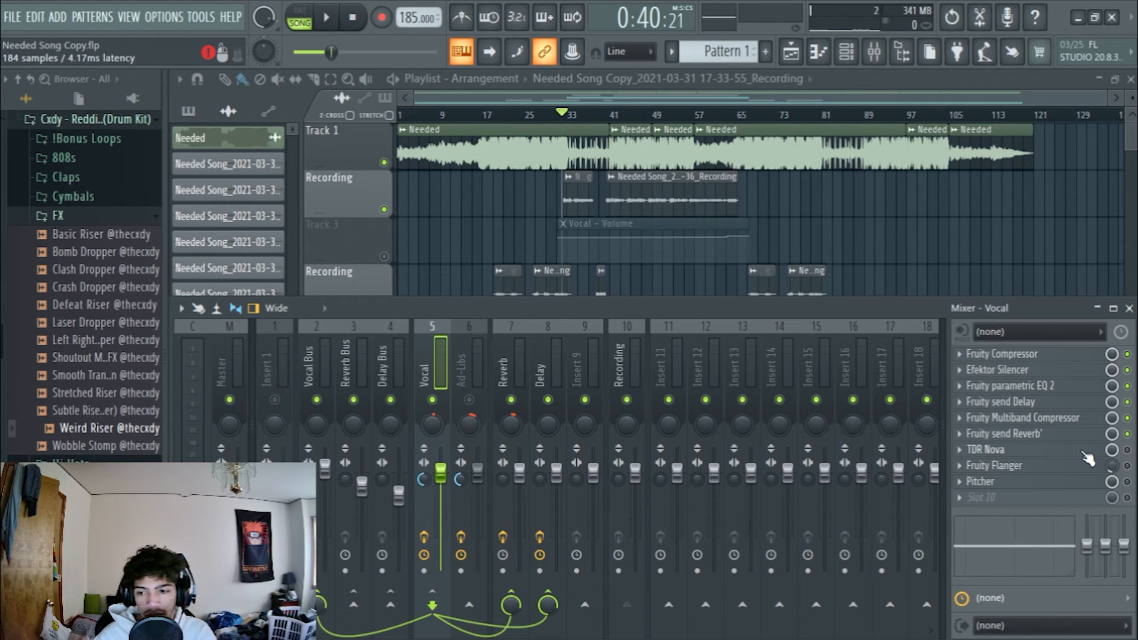
Step: Locate TDR Nova in the list of replacement plugins for the vocal's TDR Nova slot
click(976, 457)
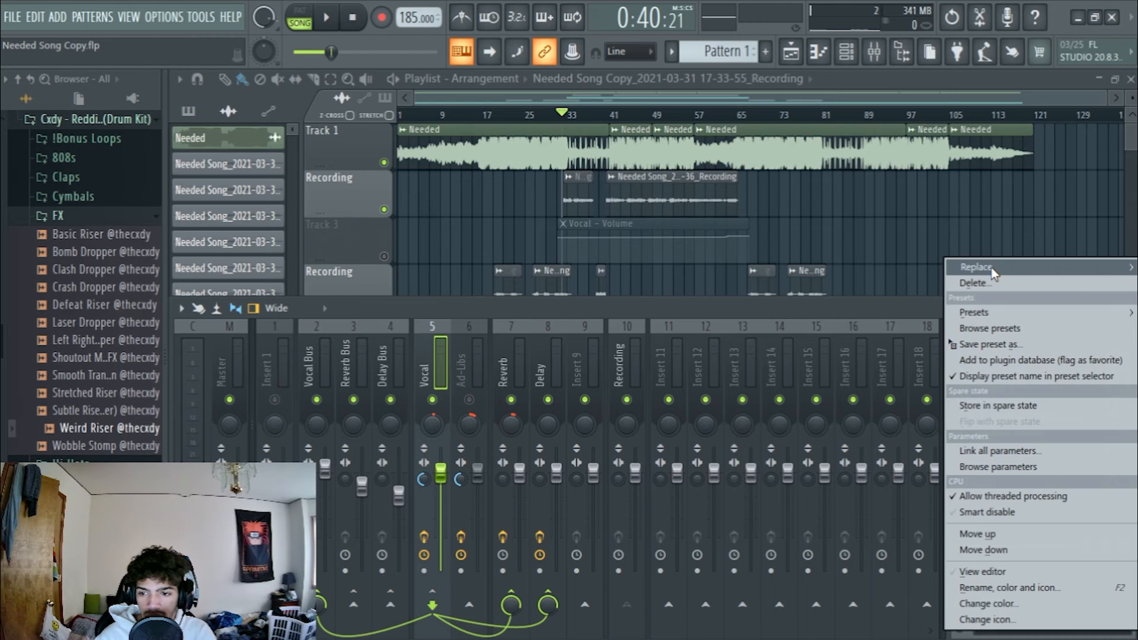
mouse_move(992, 268)
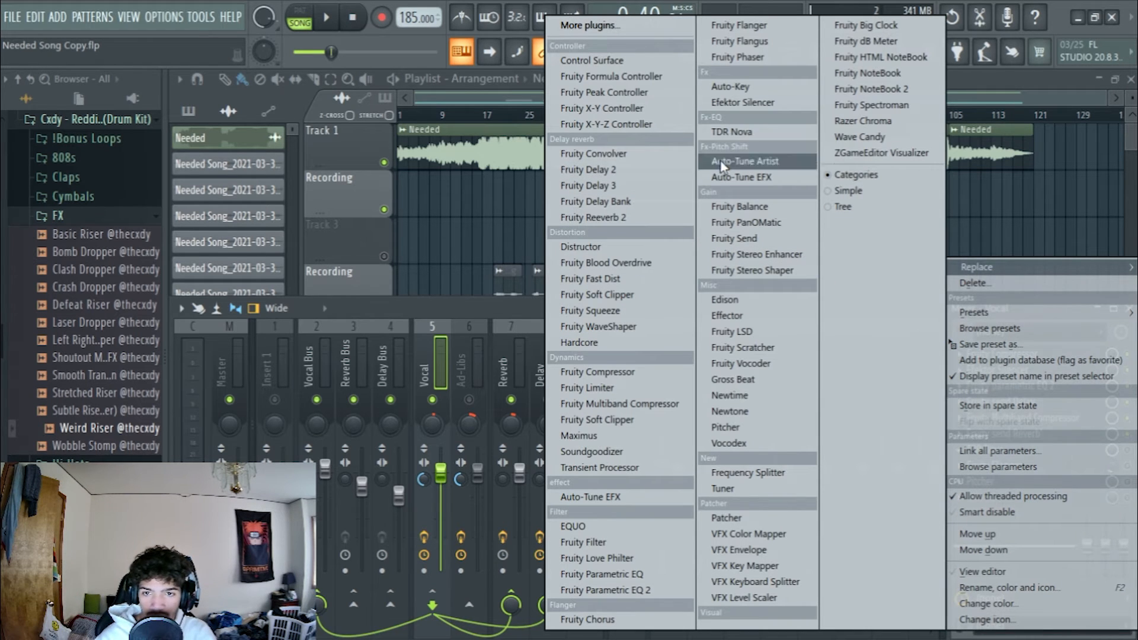
click(735, 132)
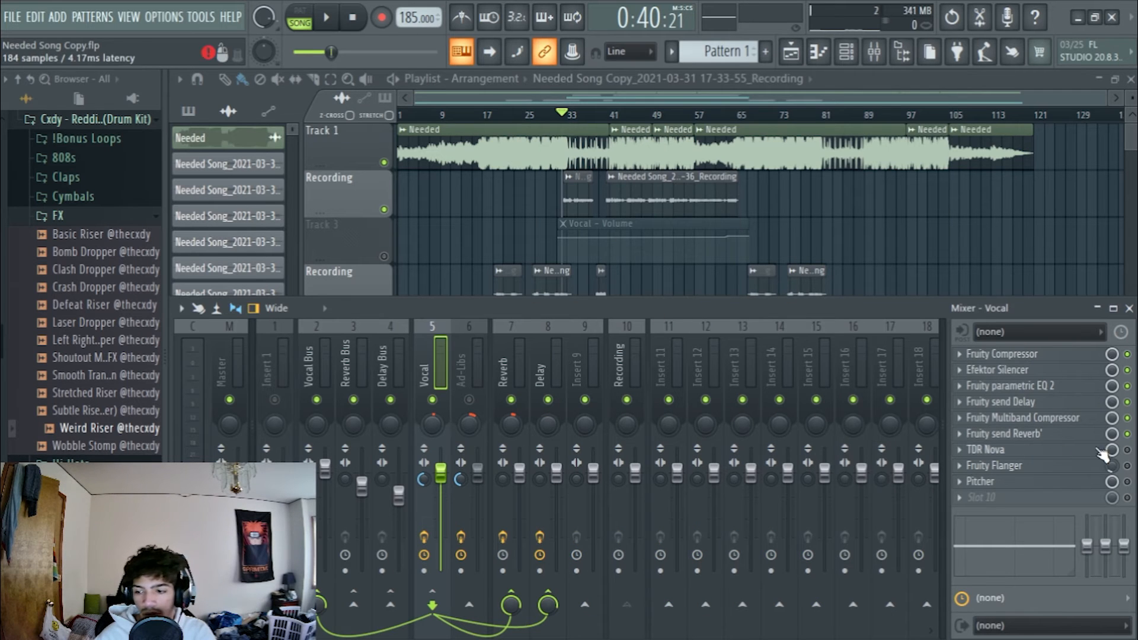
Step: Enable TDR Nova on the Vocal track, open its window, and audition the vocal from bar 32 with and without it
click(985, 450)
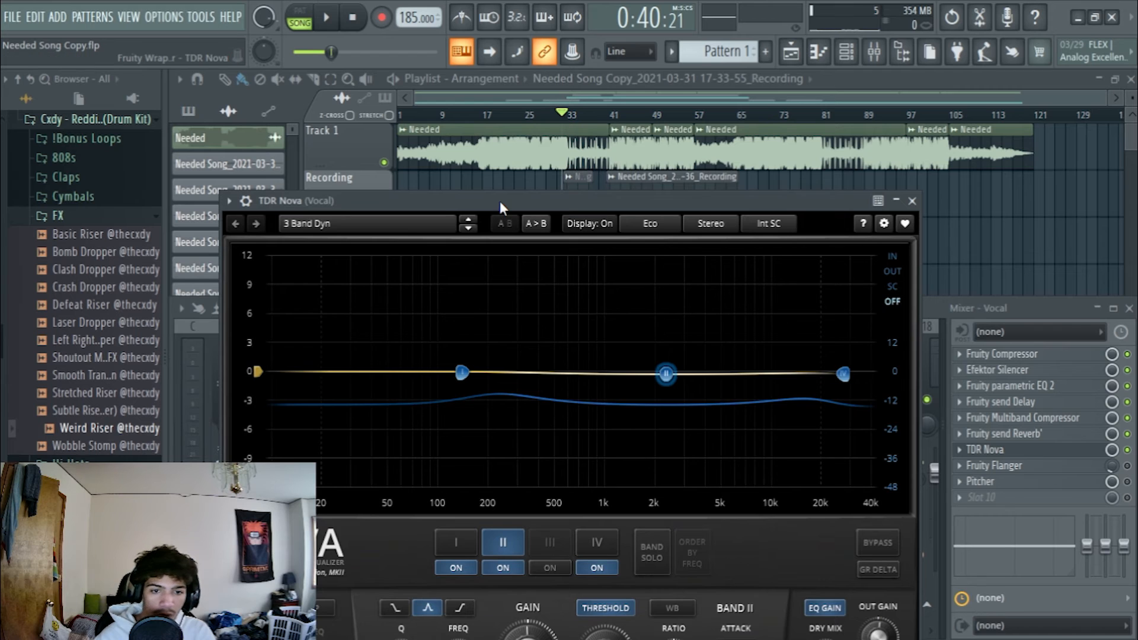
drag(500, 201, 483, 178)
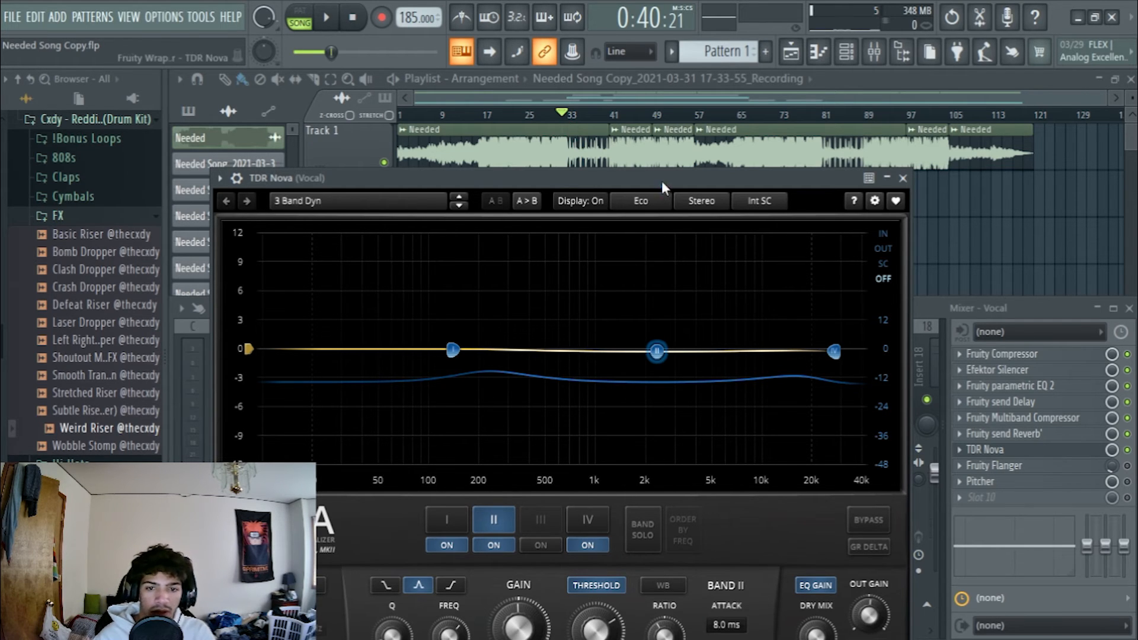
drag(662, 180, 686, 188)
key(space)
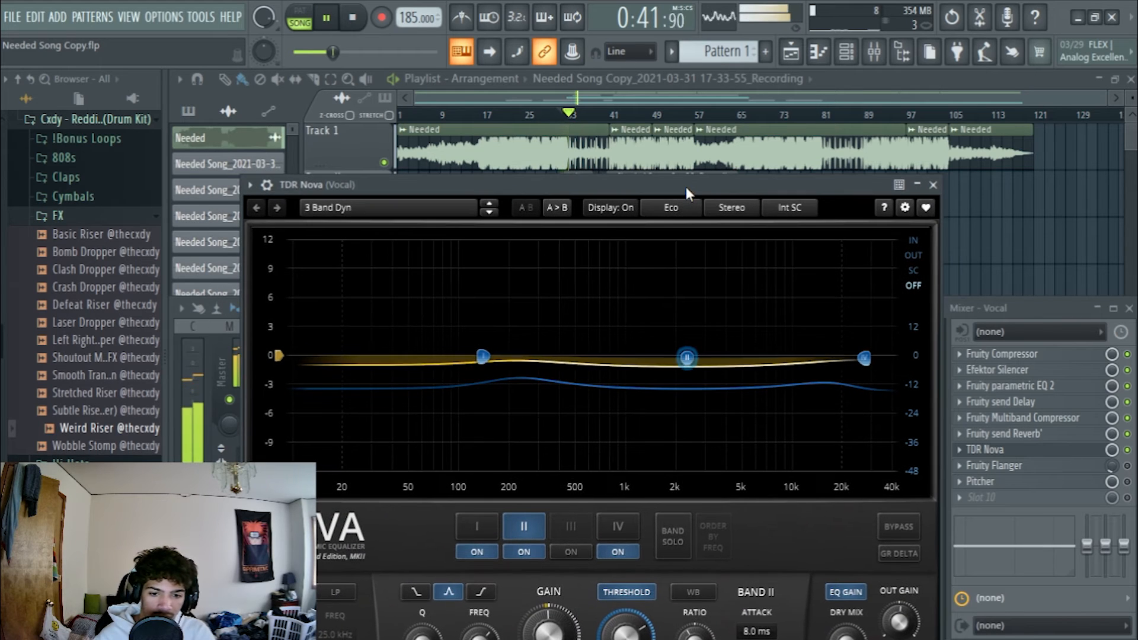
click(1128, 451)
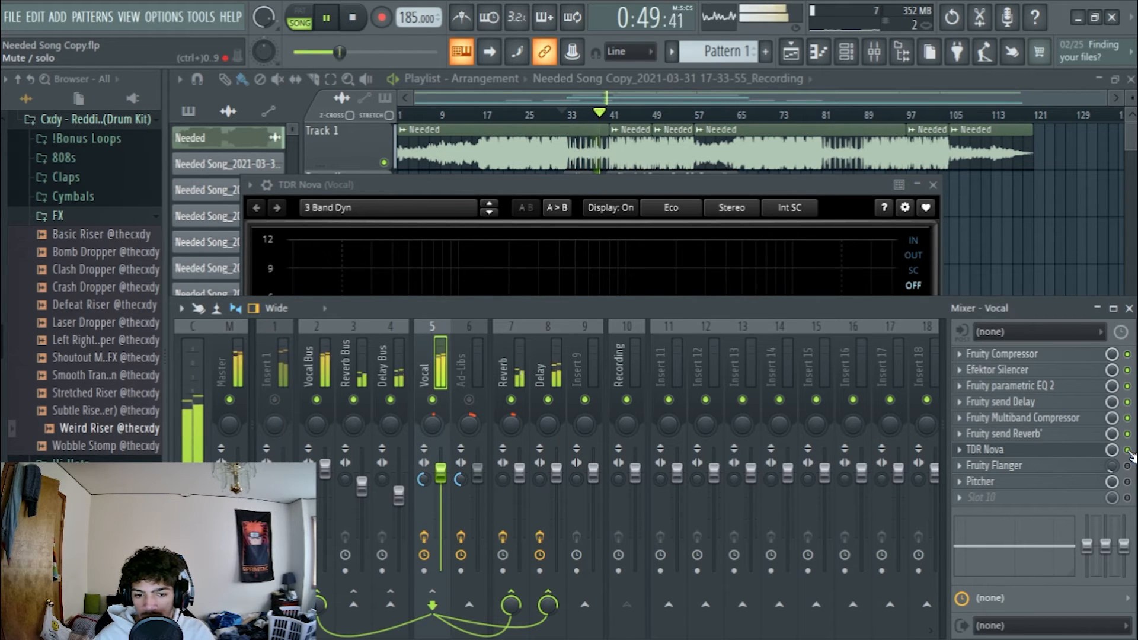
key(space)
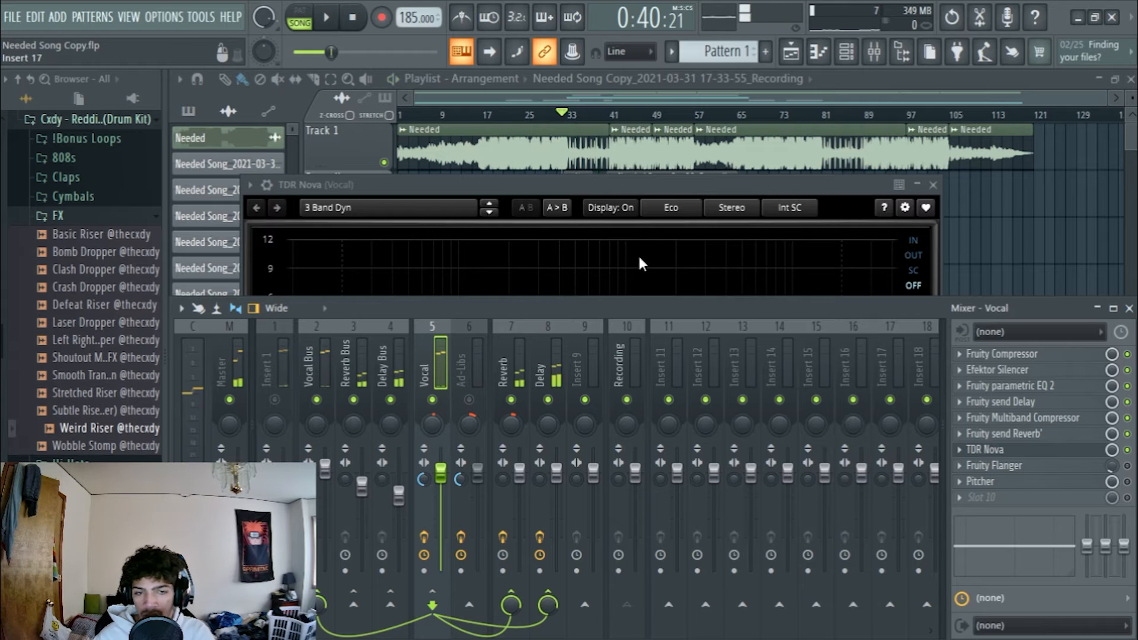
Step: Review TDR Nova's preset list, keeping 3 Band Dyn, and close the plugin window
click(617, 196)
click(375, 204)
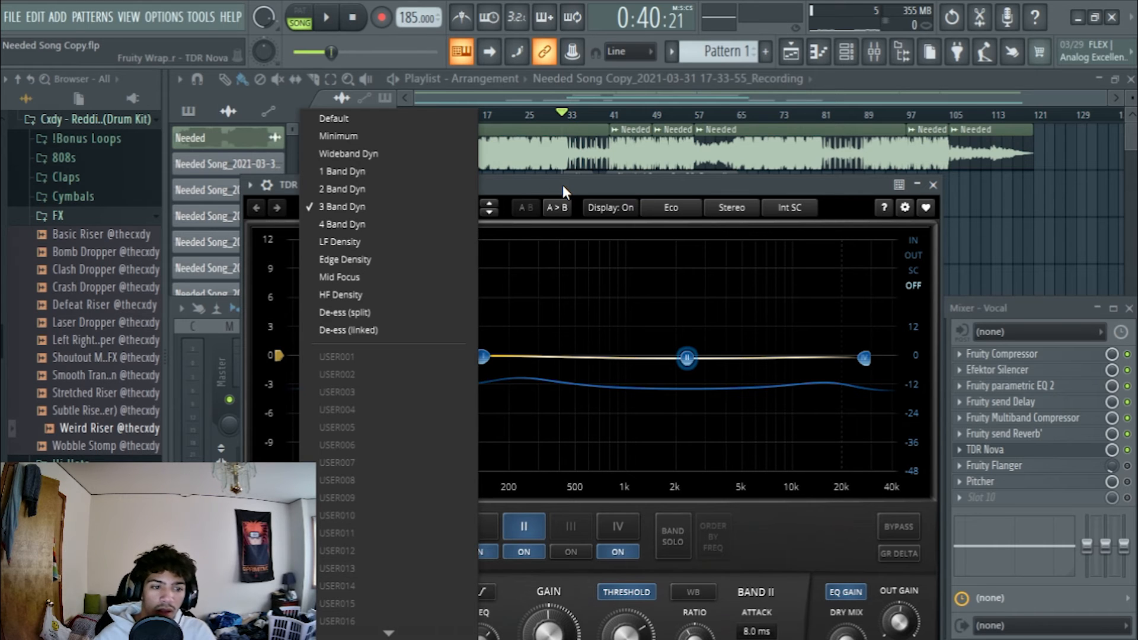
click(678, 189)
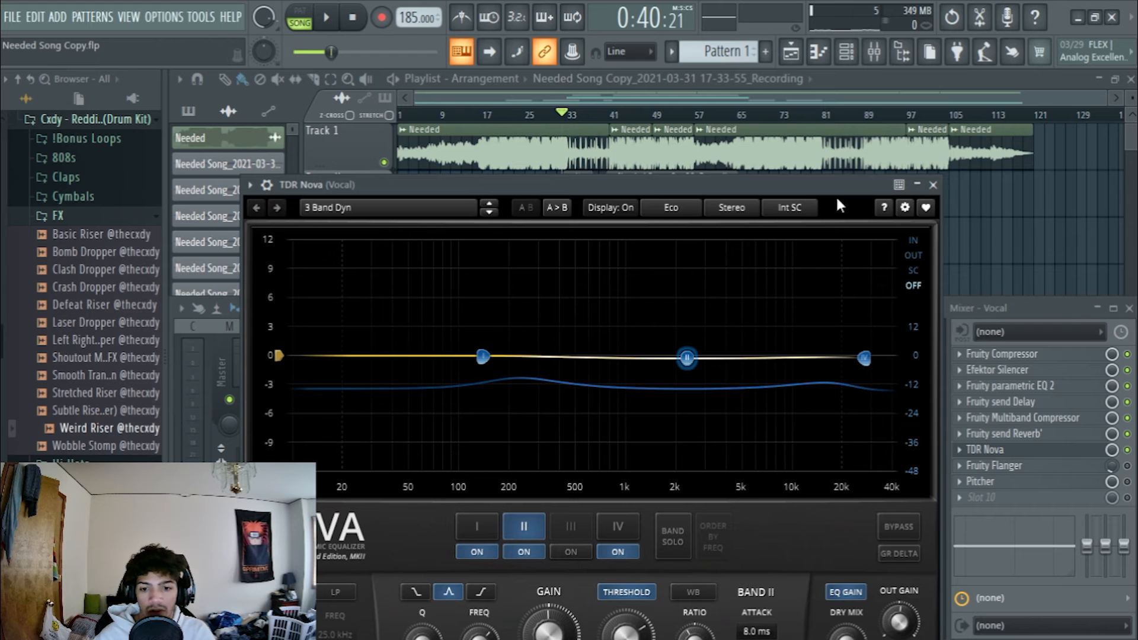
click(933, 184)
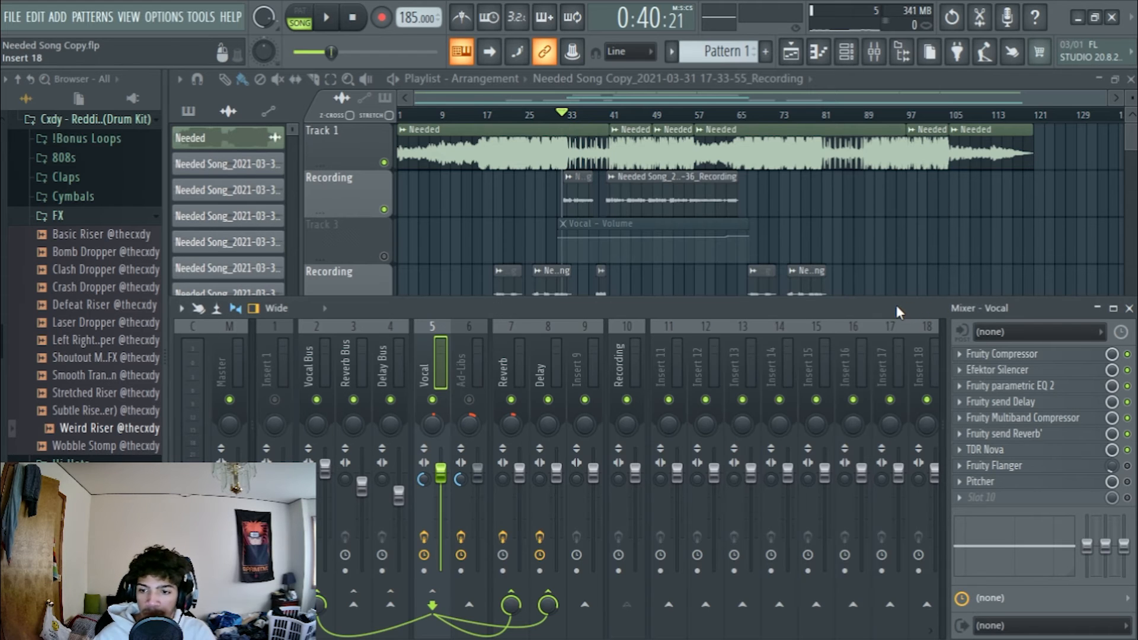
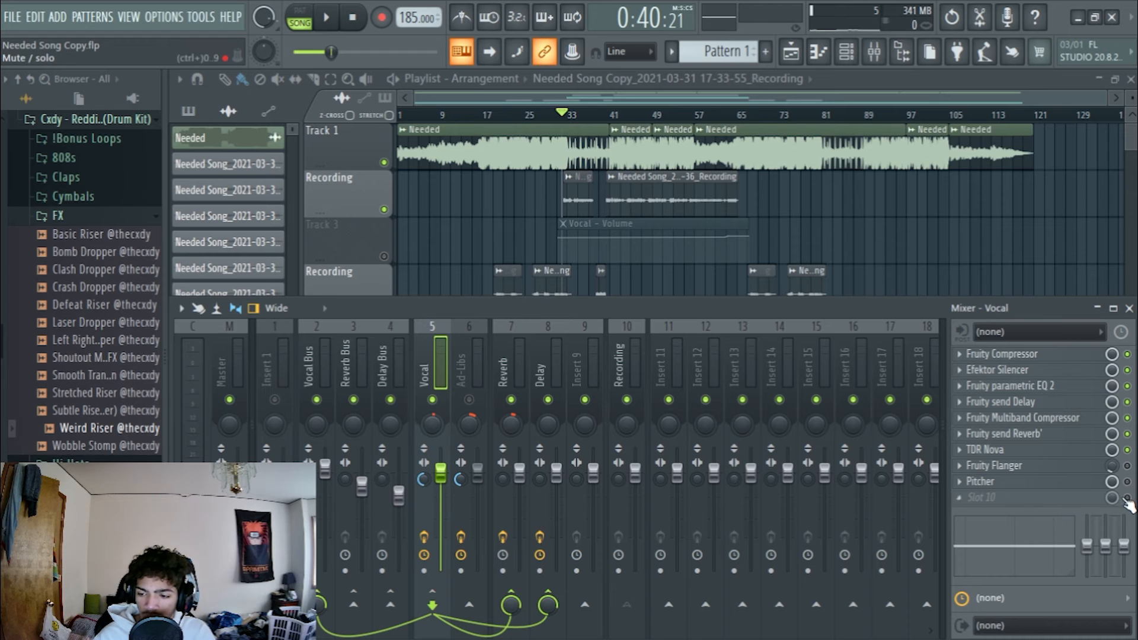
Step: Load Fruity Chorus into slot 10 of the Vocal track, lower its mix level, and close its window
click(966, 498)
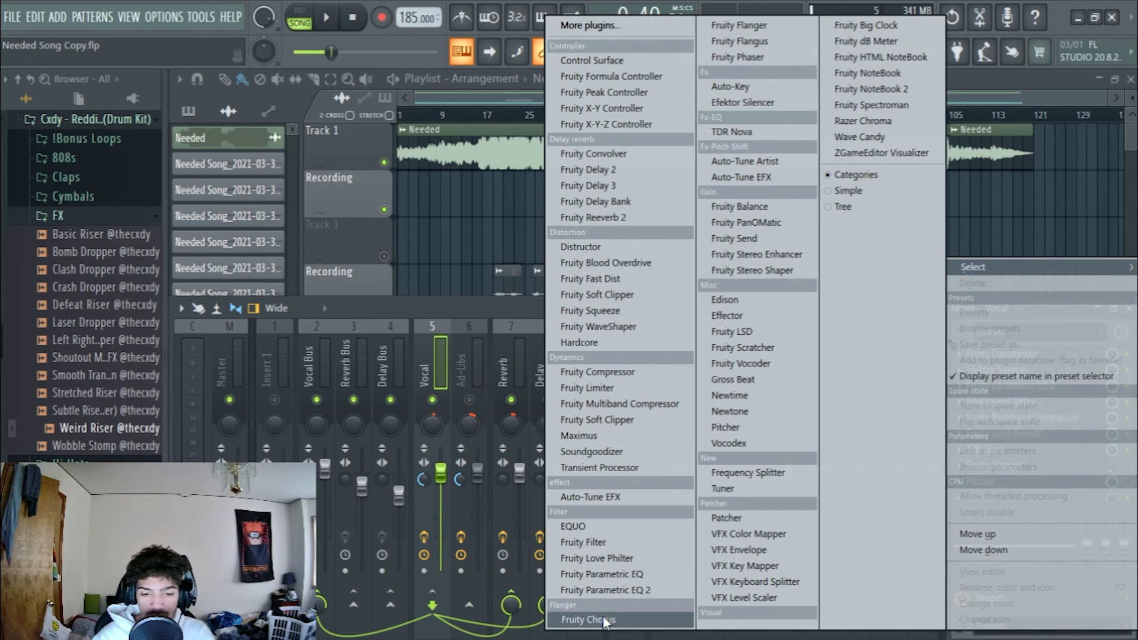
click(584, 619)
drag(543, 270, 661, 232)
drag(1112, 500, 1112, 508)
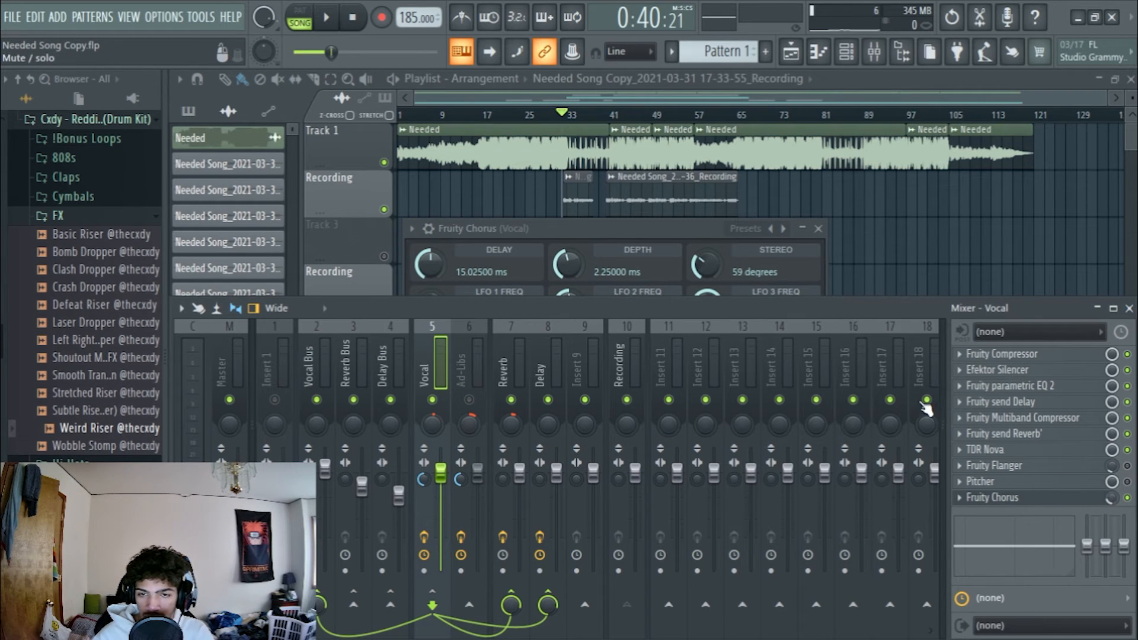
click(818, 228)
Step: Audition the vocal from bar 32 while switching Fruity Chorus off and on, leaving it enabled
key(space)
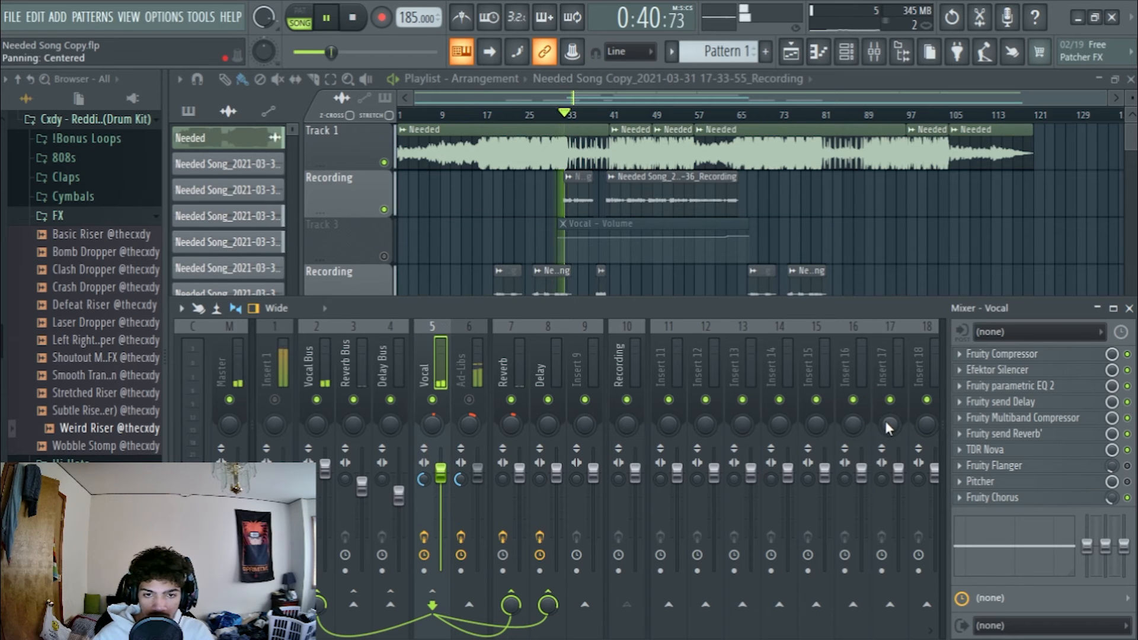
click(1128, 499)
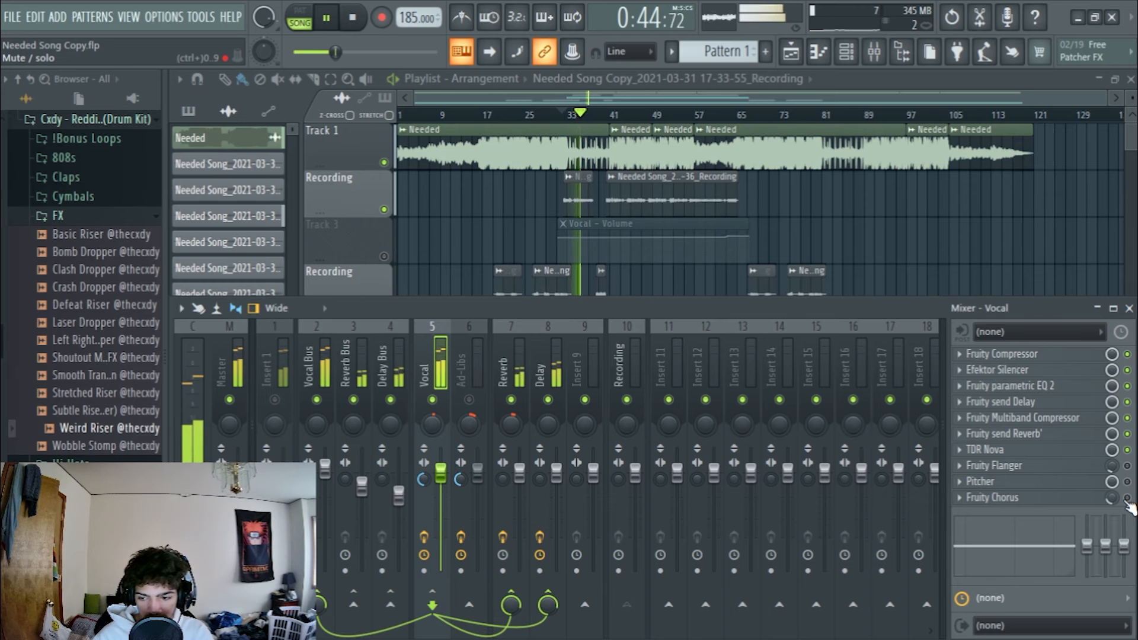
click(1127, 499)
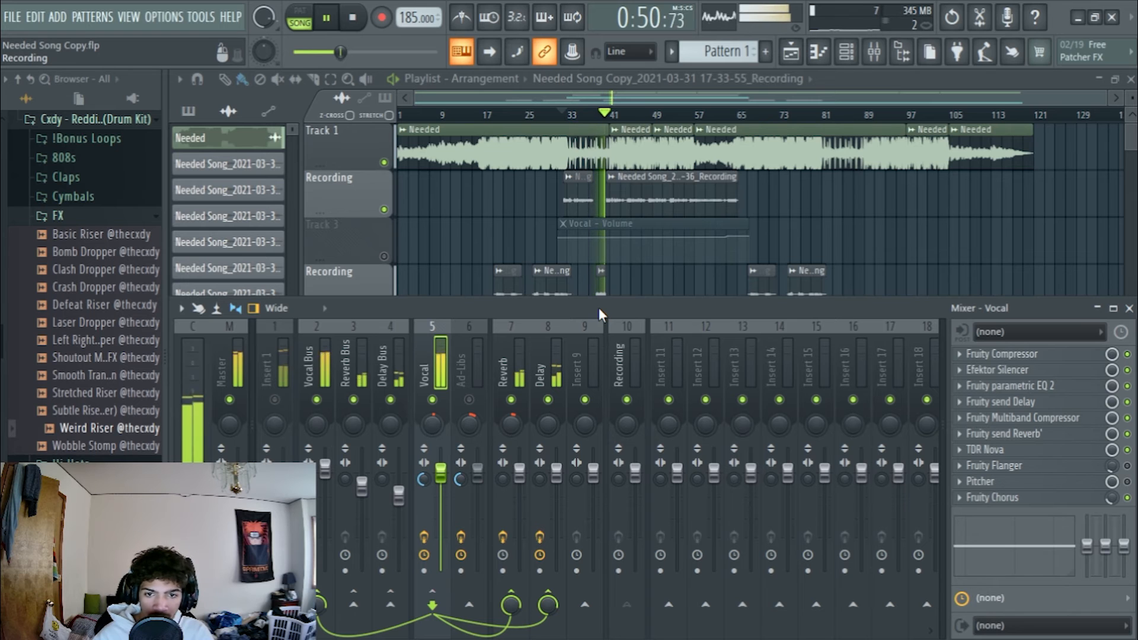
click(1129, 499)
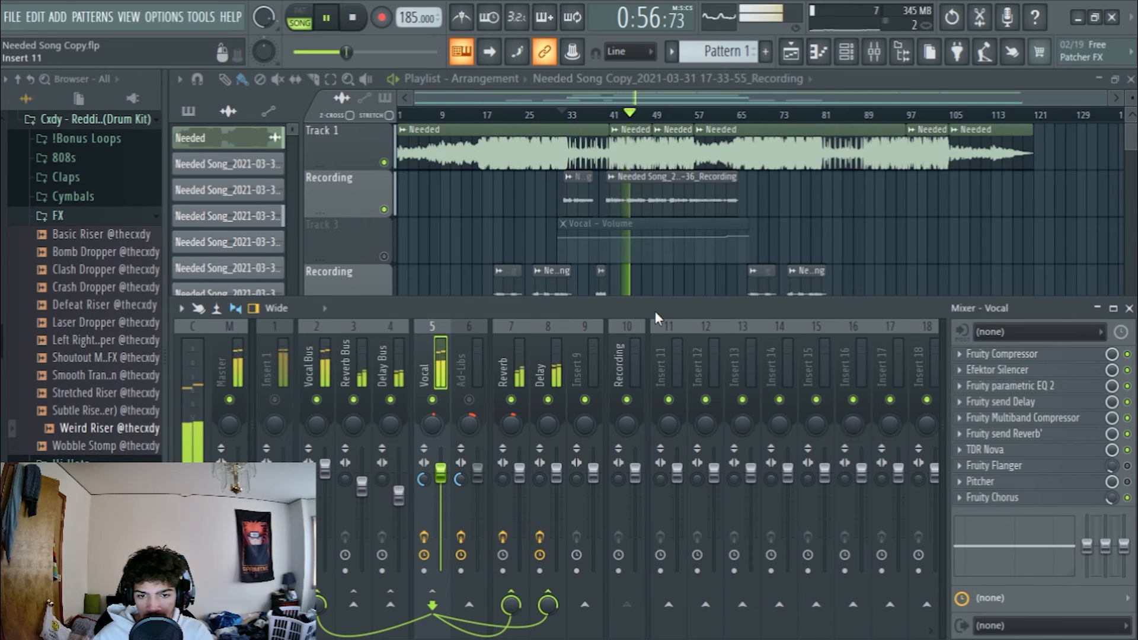
key(space)
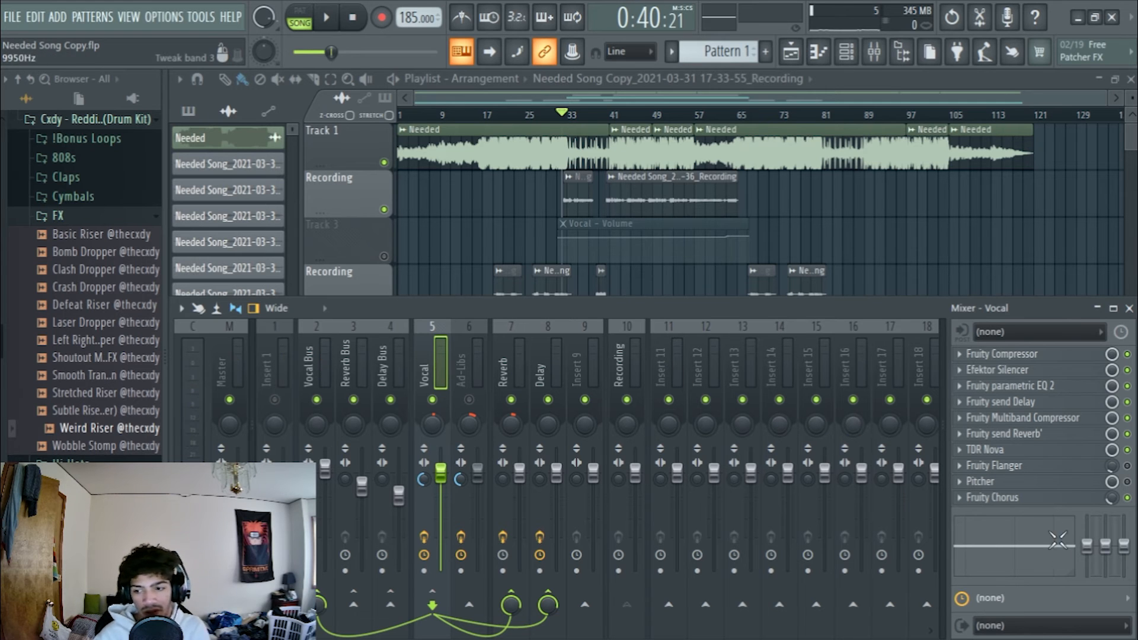
Step: Browse the replacement plugin list for the vocal's Pitcher slot, including the dynamics effects
right_click(967, 482)
click(1000, 251)
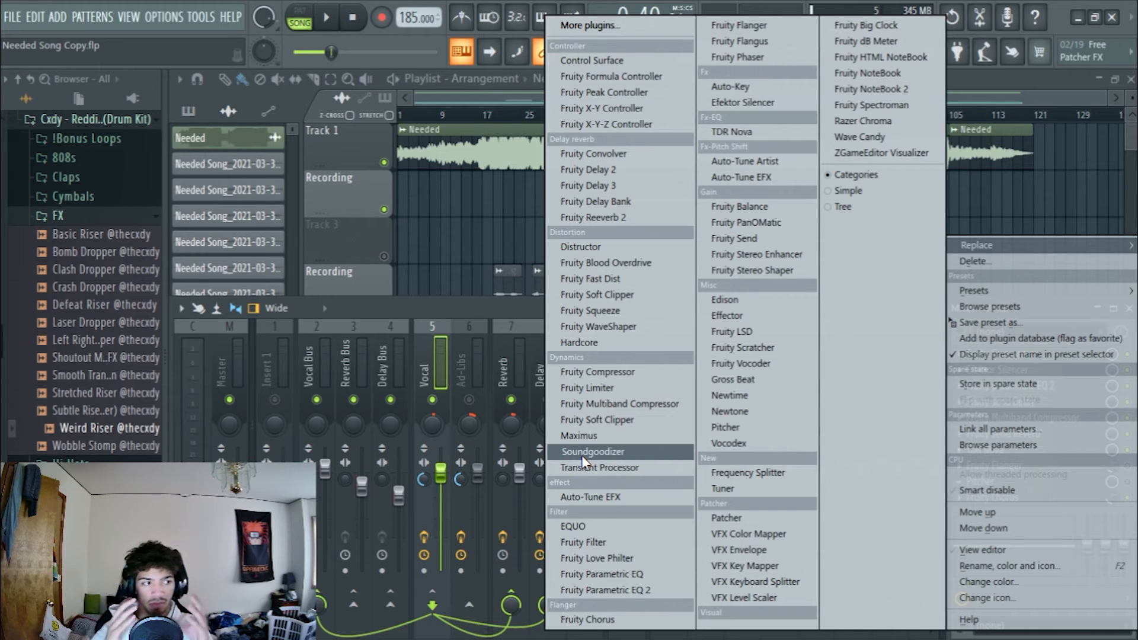
click(586, 404)
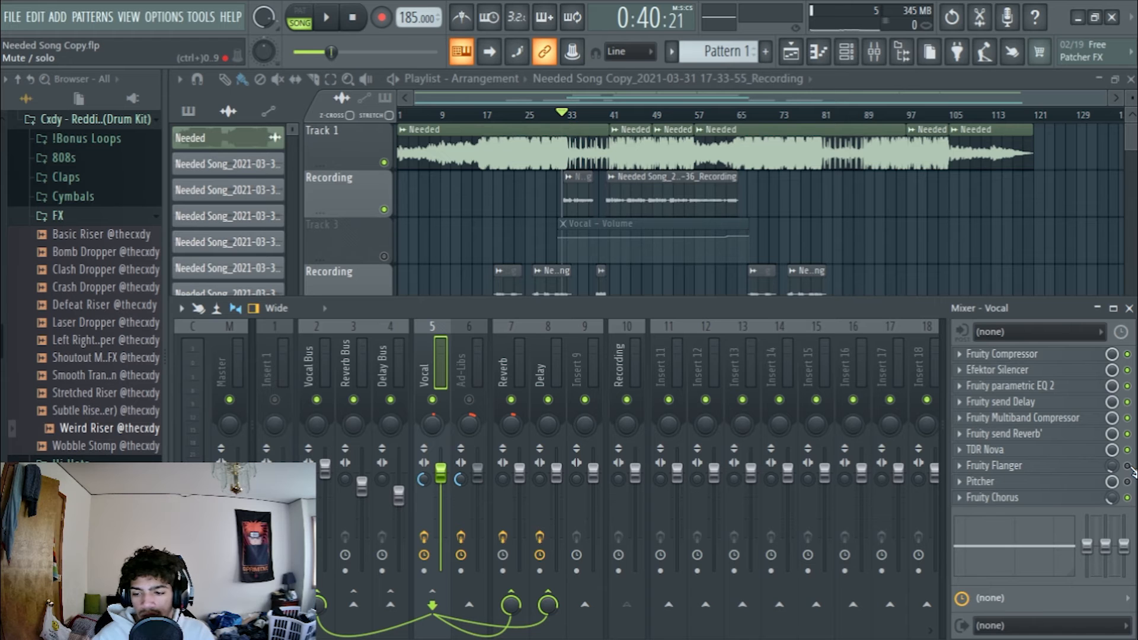
Step: Locate Fruity Flanger in the plugin list, and enable the Fruity Flanger already loaded on the Vocal track
click(968, 468)
mouse_move(978, 246)
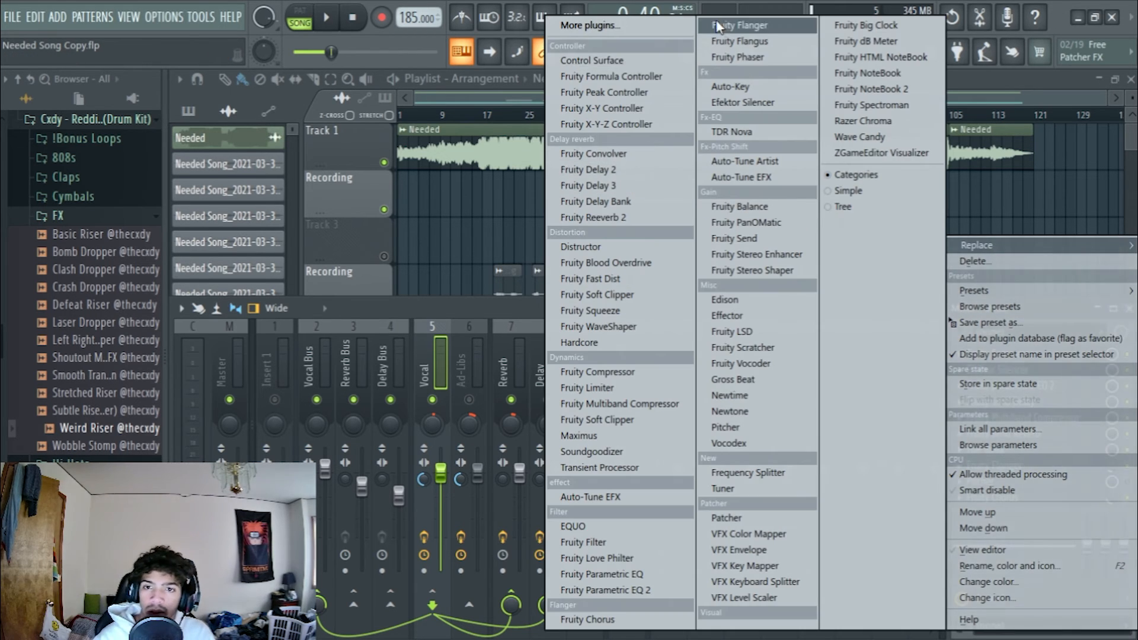
click(458, 303)
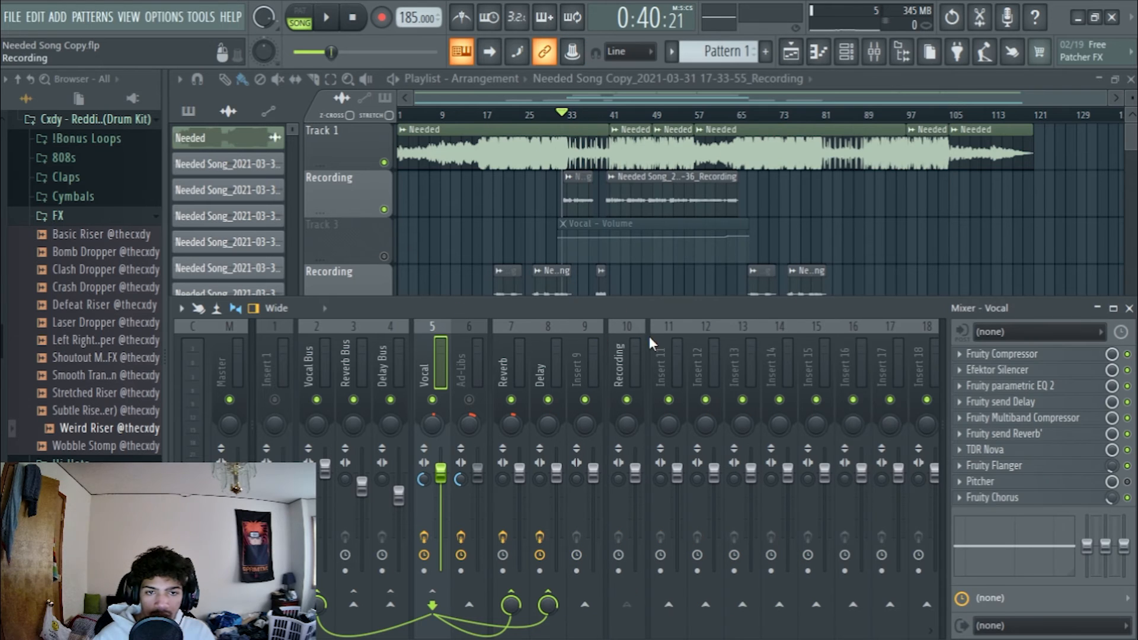
Step: Disable Fruity Chorus on the Vocal track and set Fruity Flanger's mix level to 55%
click(1128, 498)
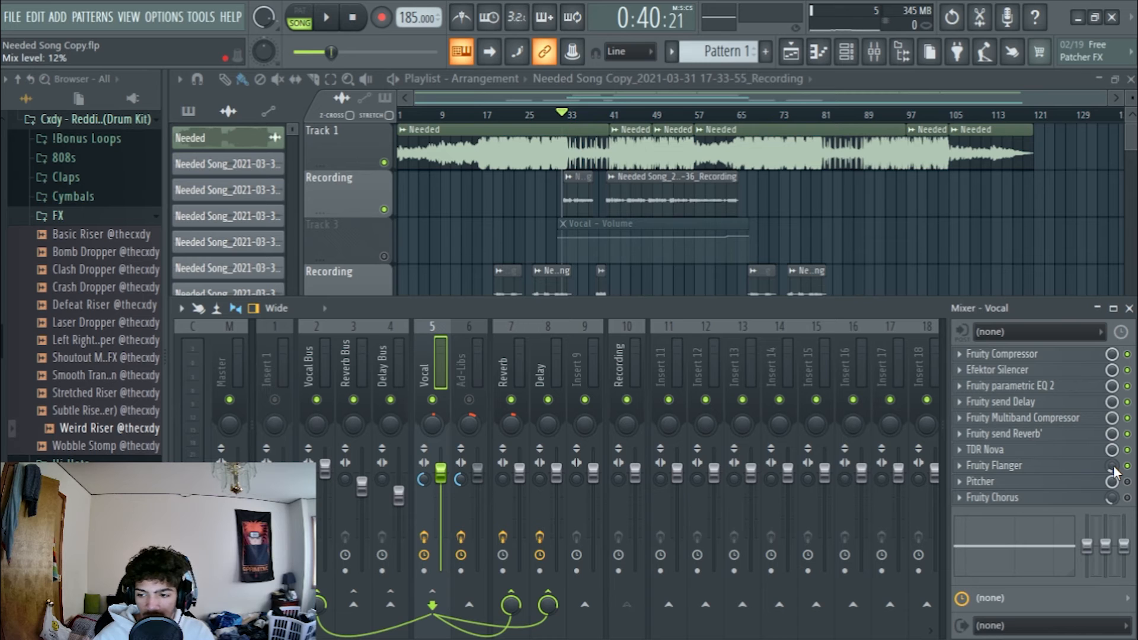
right_click(1115, 472)
click(1025, 604)
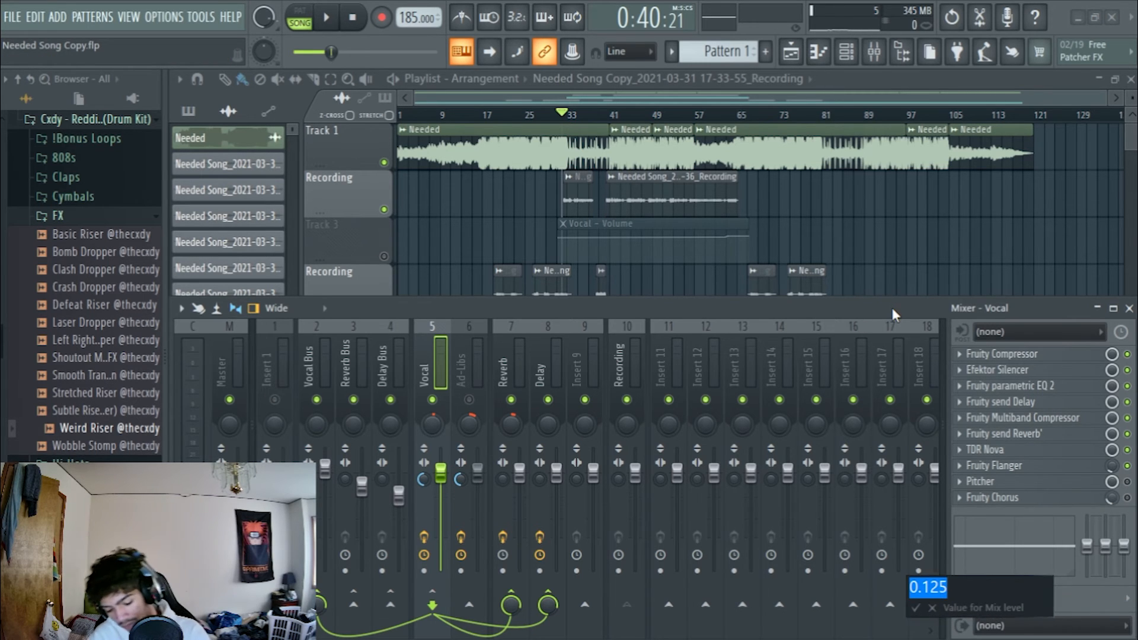
key(Return)
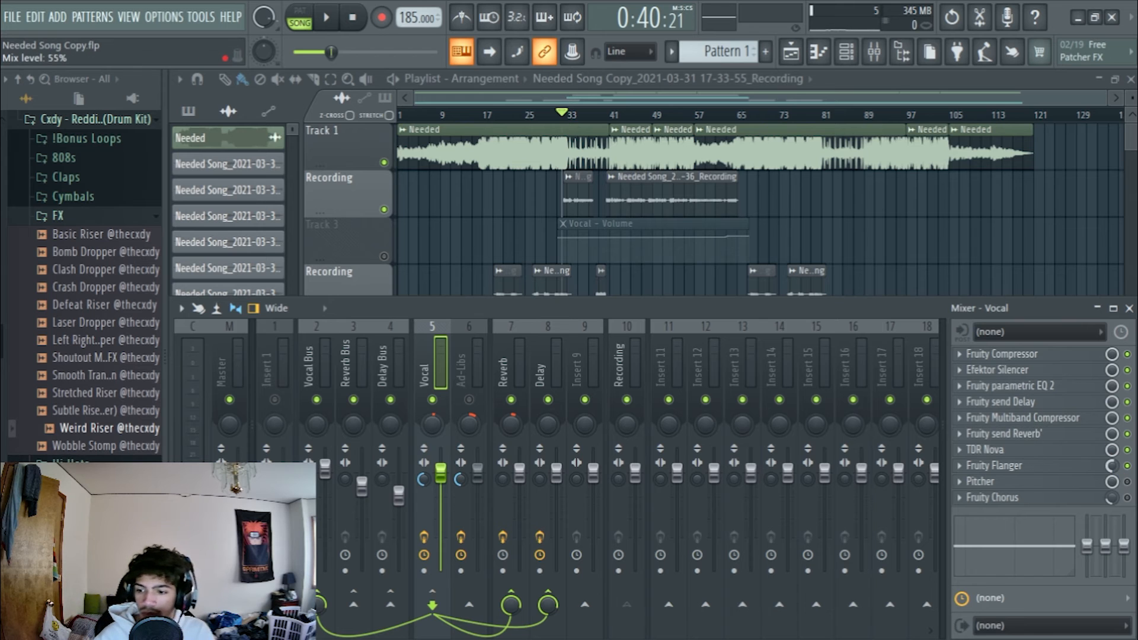
Step: Audition the vocal from bar 32 with Fruity Flanger active, and set Fruity Flanger's mix level to 0.125
key(space)
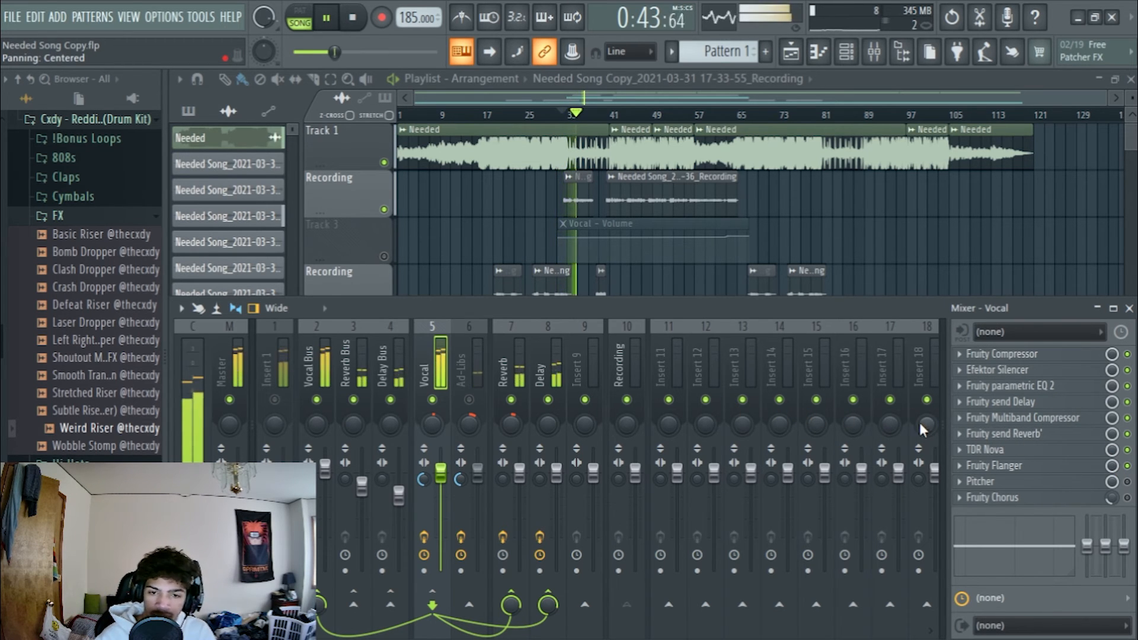
key(space)
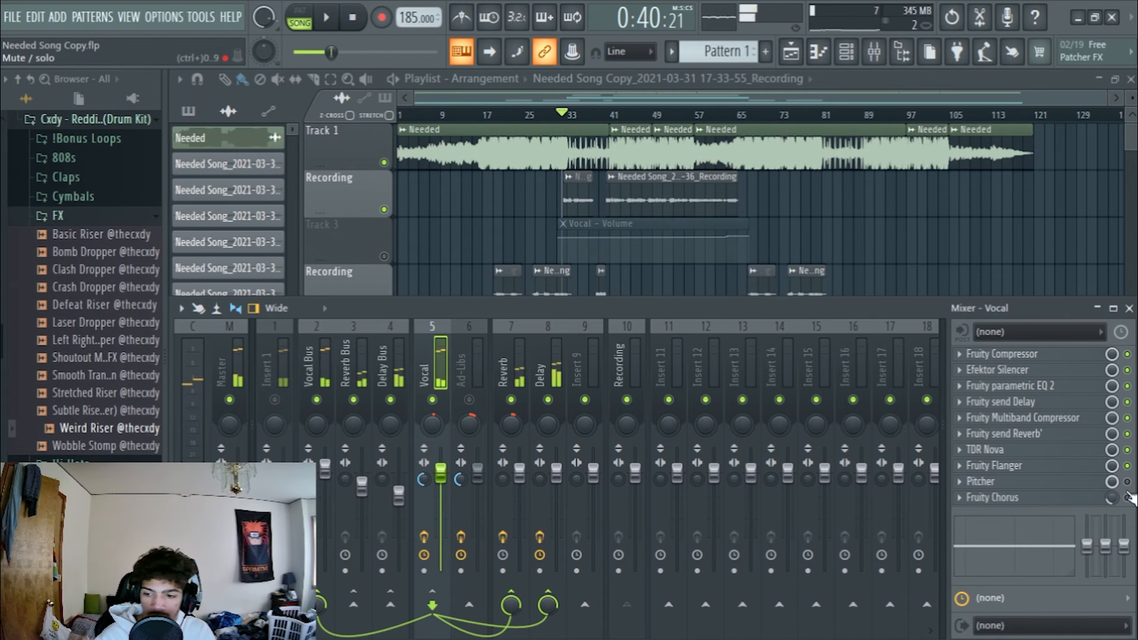
right_click(1111, 470)
click(1048, 605)
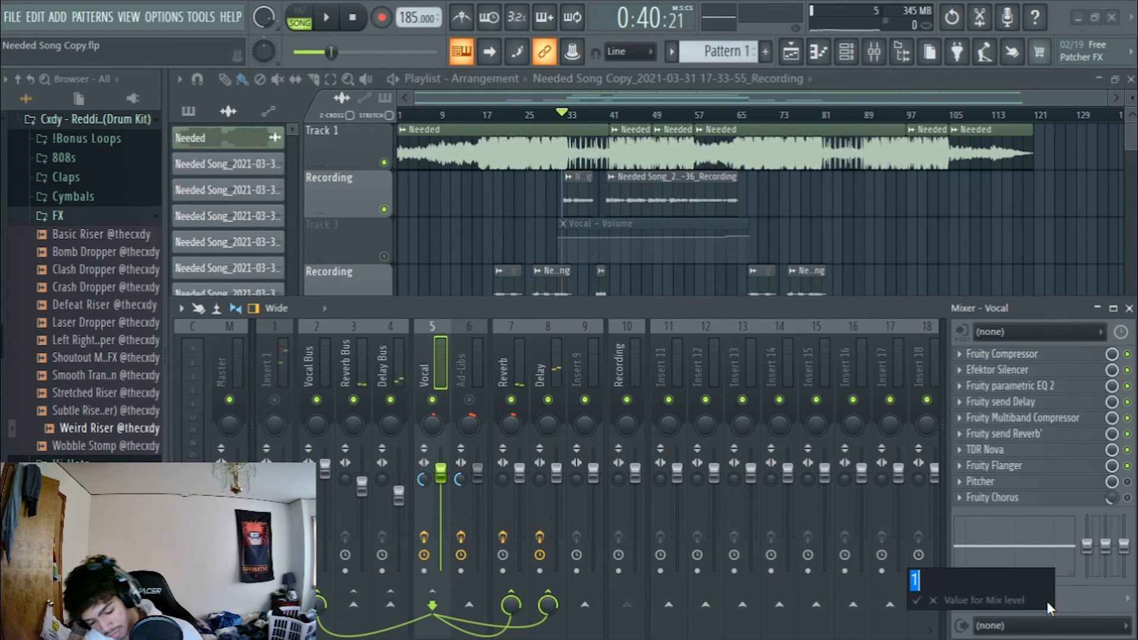
text(.)
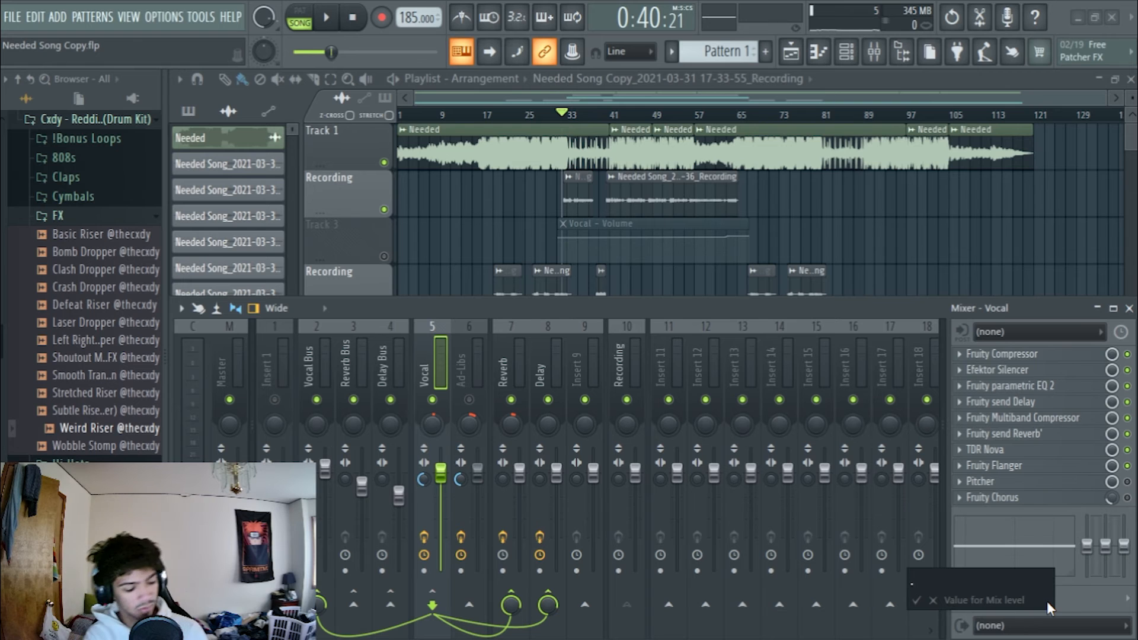
text(125)
key(Return)
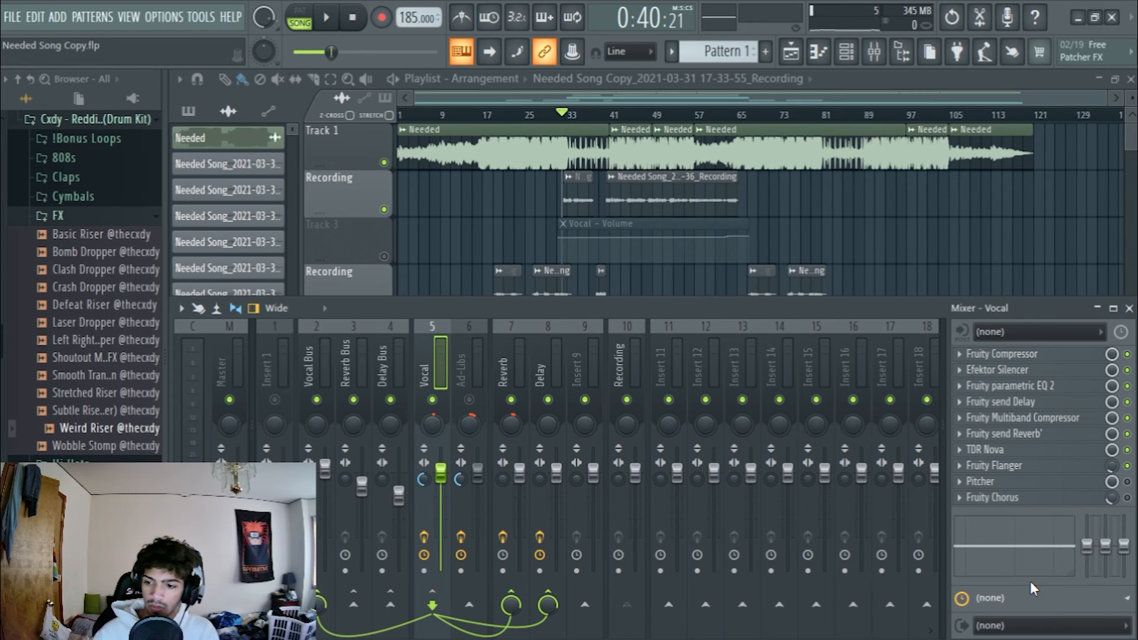
Step: Audition the vocal from bar 32 at the new flanger level, re-enabling Fruity Chorus and Pitcher on the Vocal track
key(space)
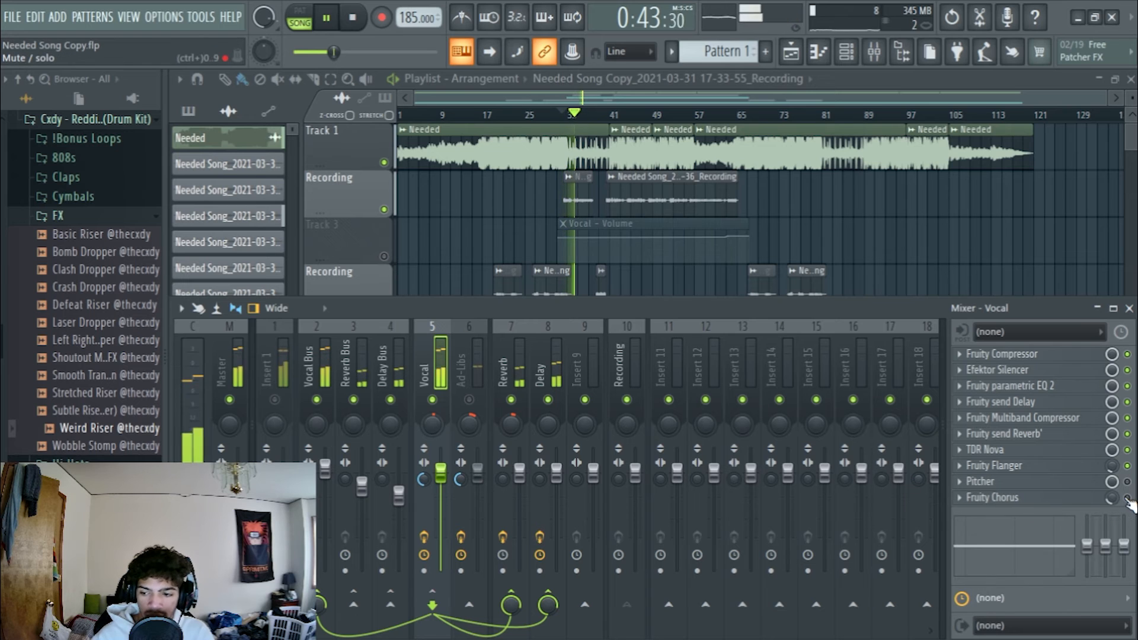
key(space)
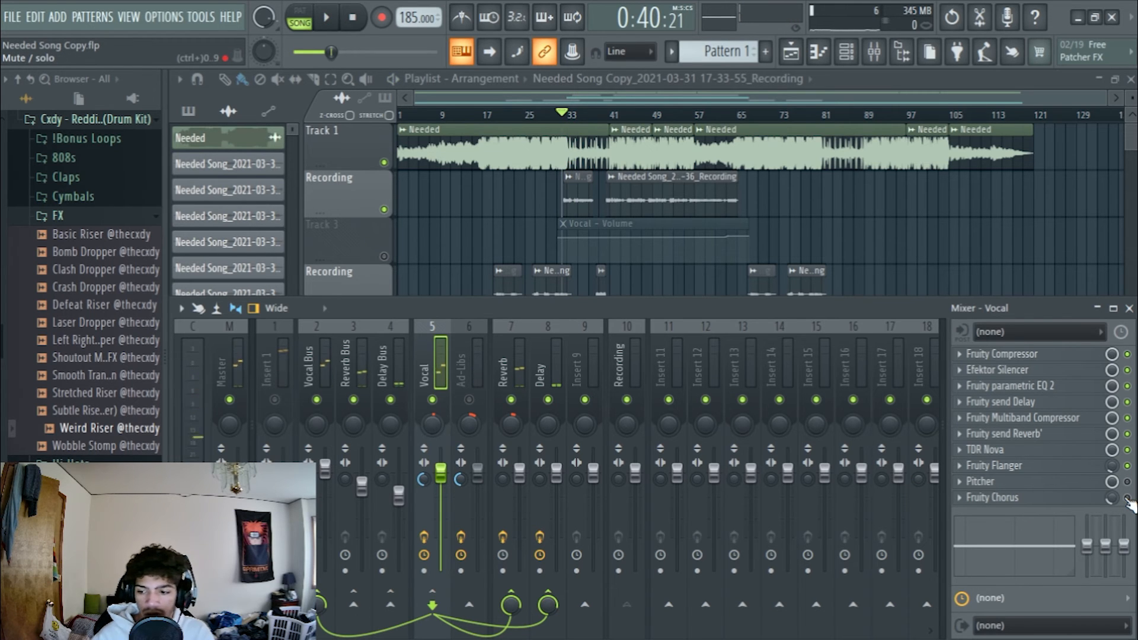
key(space)
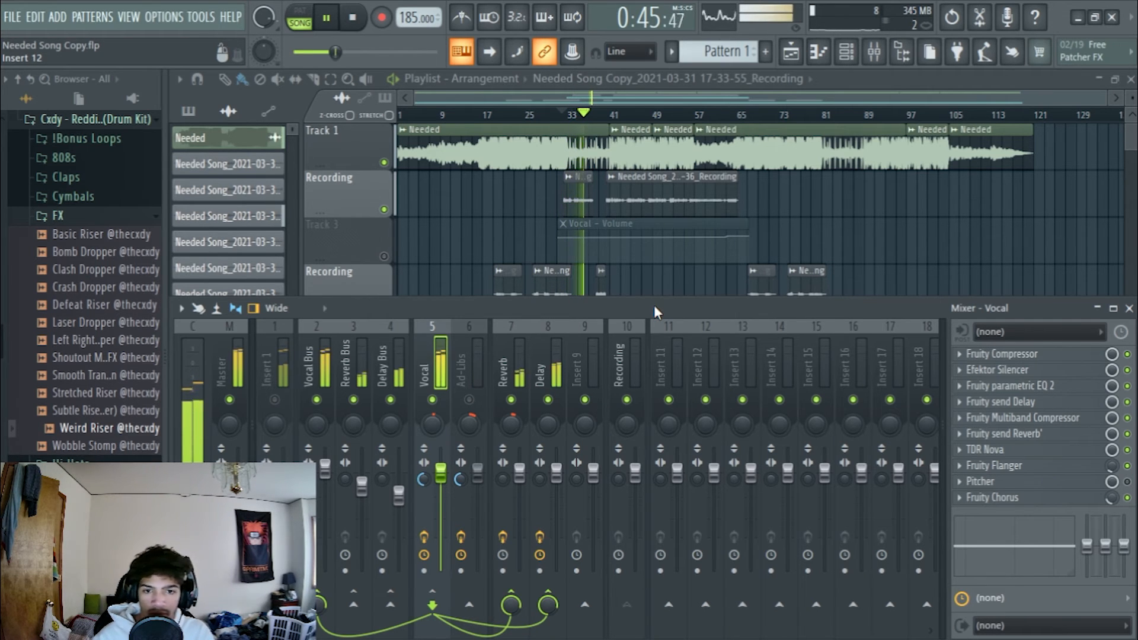
key(space)
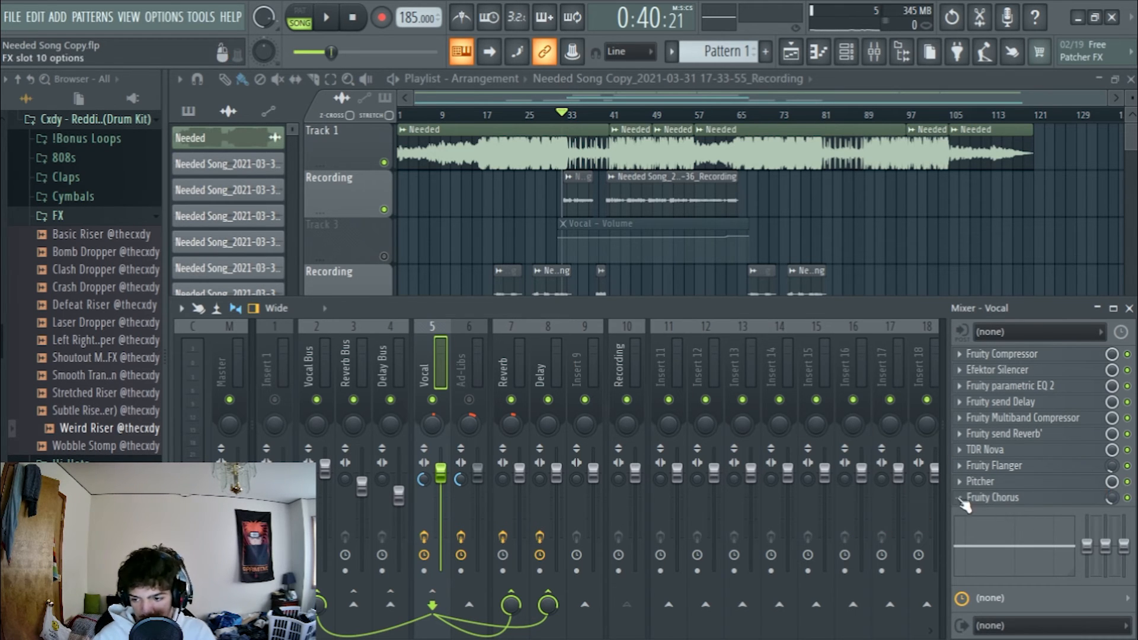
Step: View the replacement plugin list for the vocal's Pitcher slot and dismiss it without choosing anything
click(951, 483)
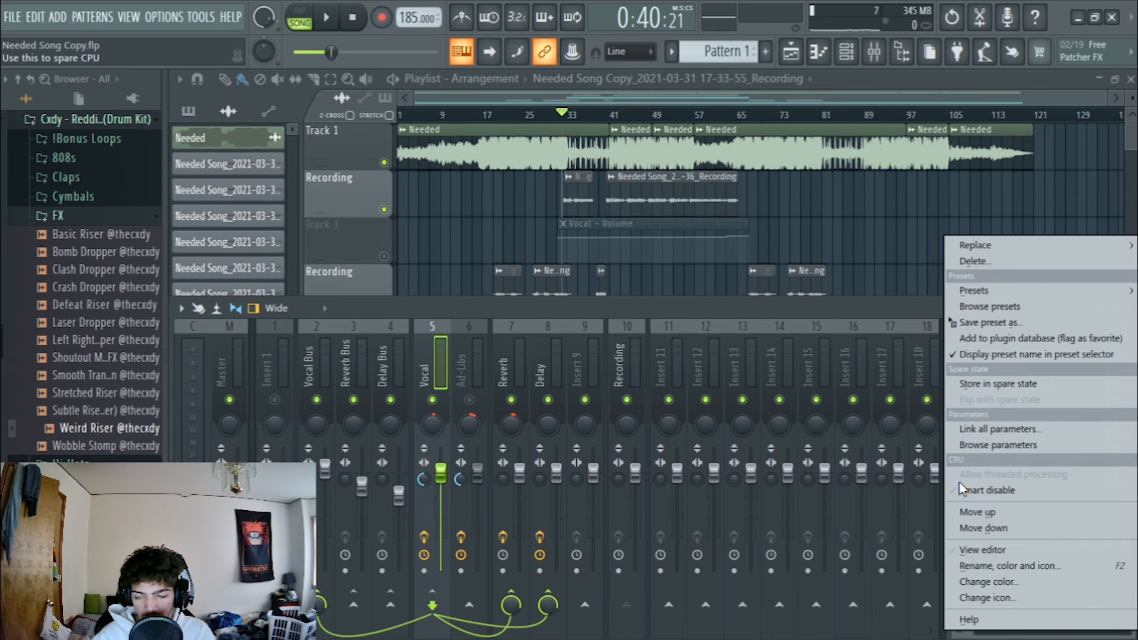
mouse_move(976, 249)
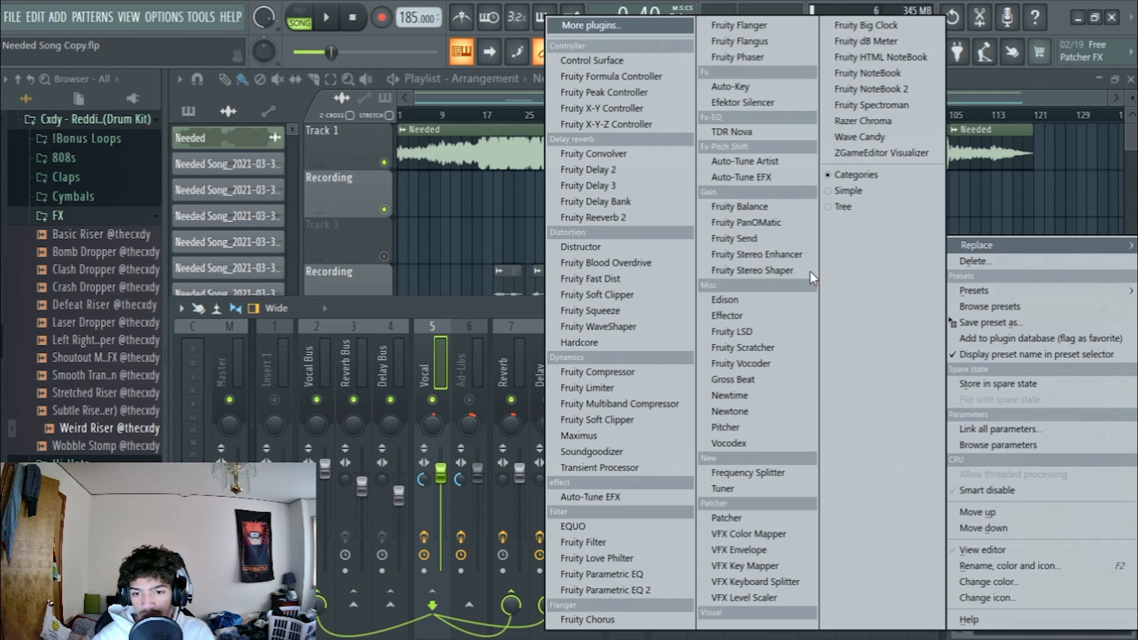
click(483, 297)
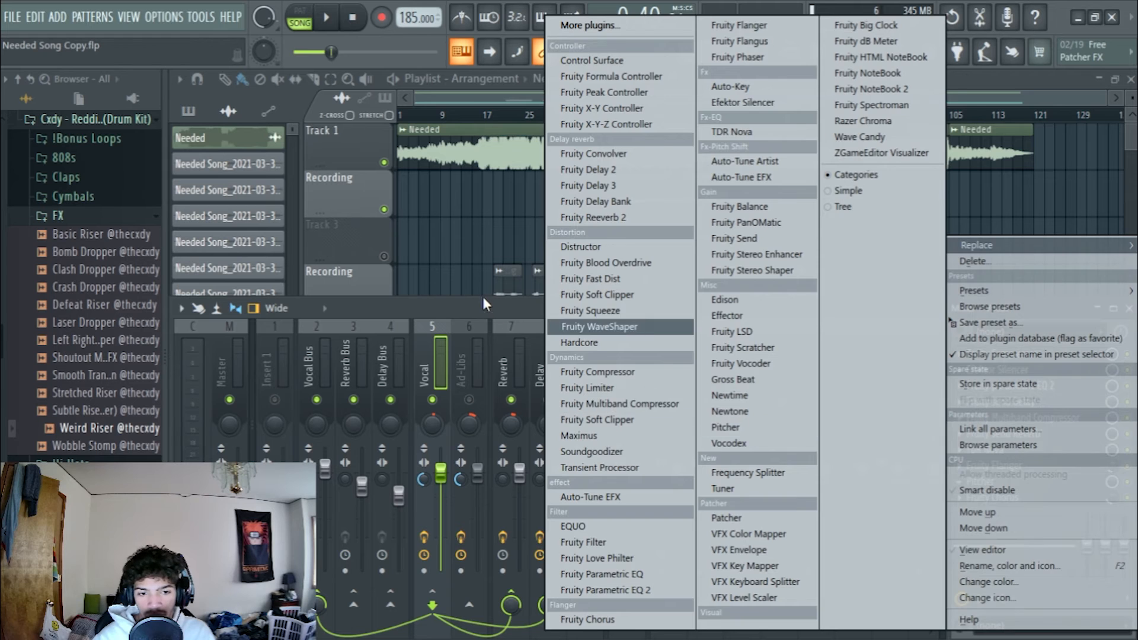
Step: Open Pitcher on the Vocal track and choose A# as its key
click(1029, 482)
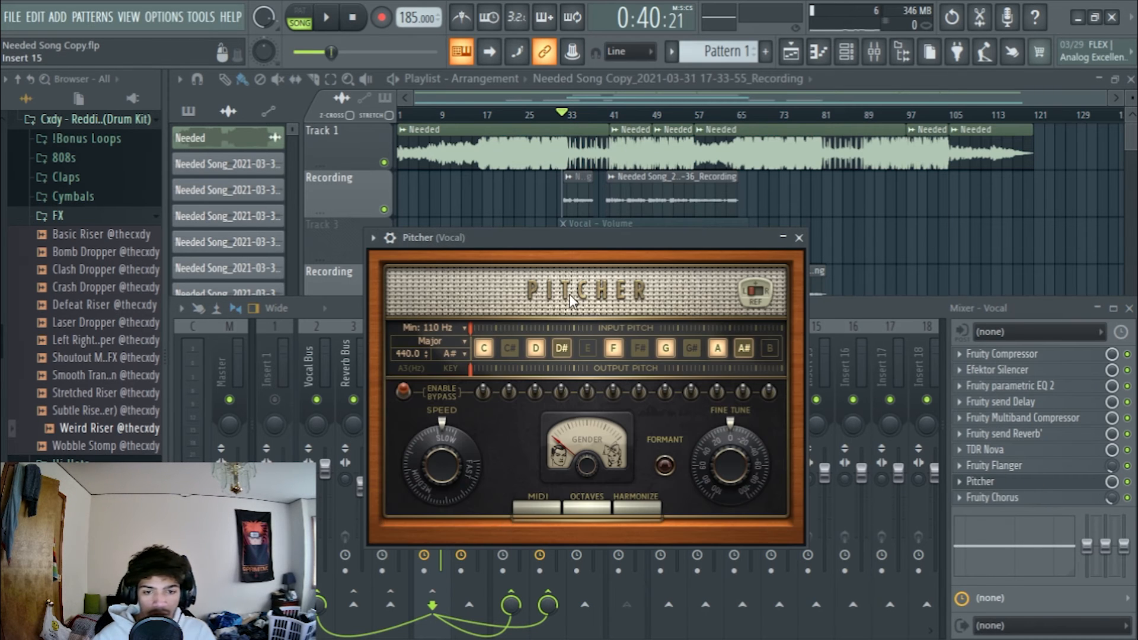
drag(554, 245, 727, 296)
click(628, 406)
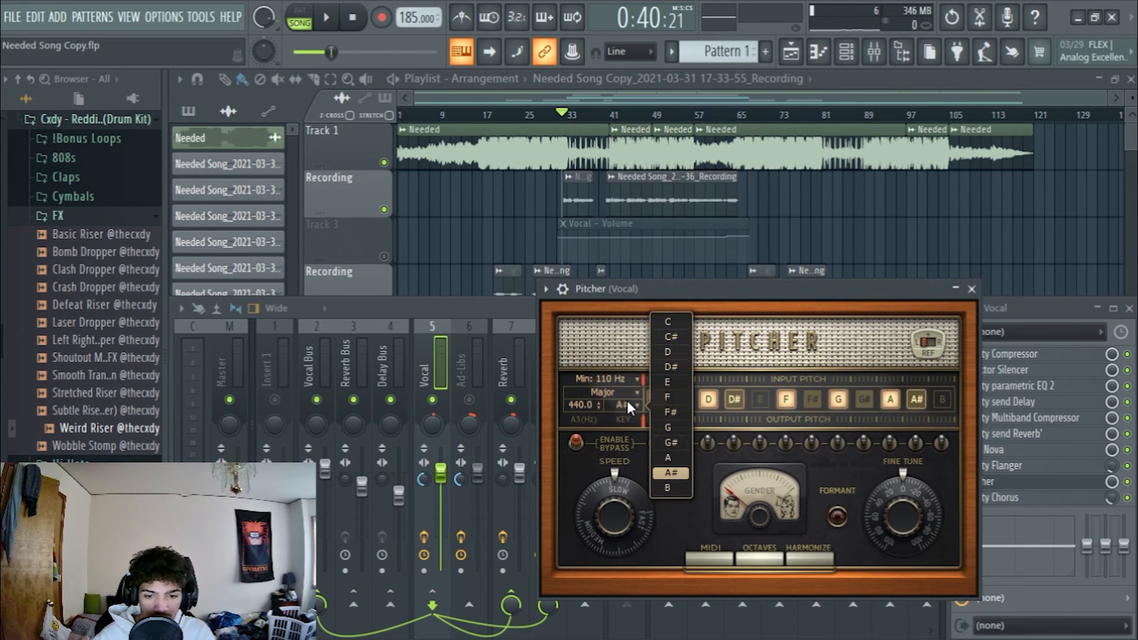
click(673, 472)
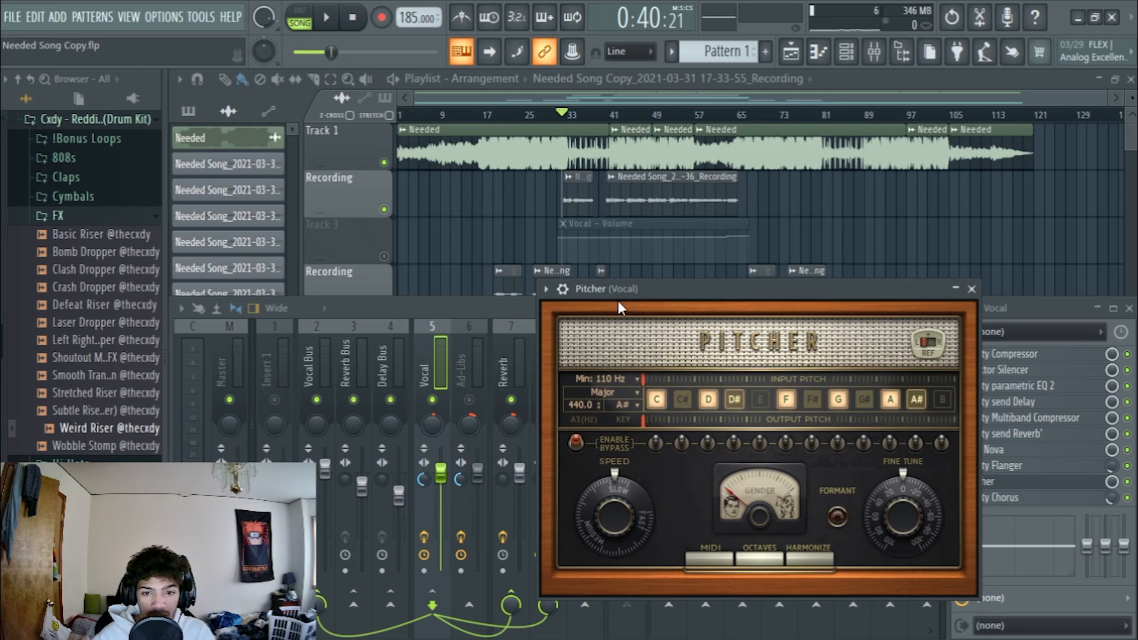
drag(622, 290, 558, 325)
Step: Audition the vocal from bar 32 while toggling Pitcher on the Vocal track
key(space)
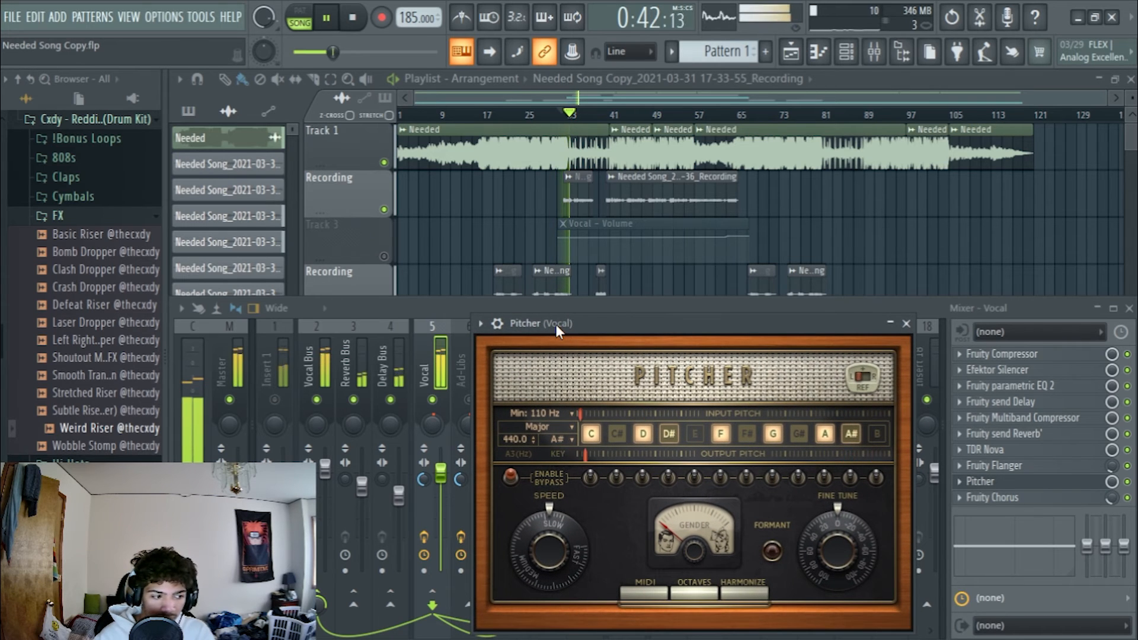
click(1128, 483)
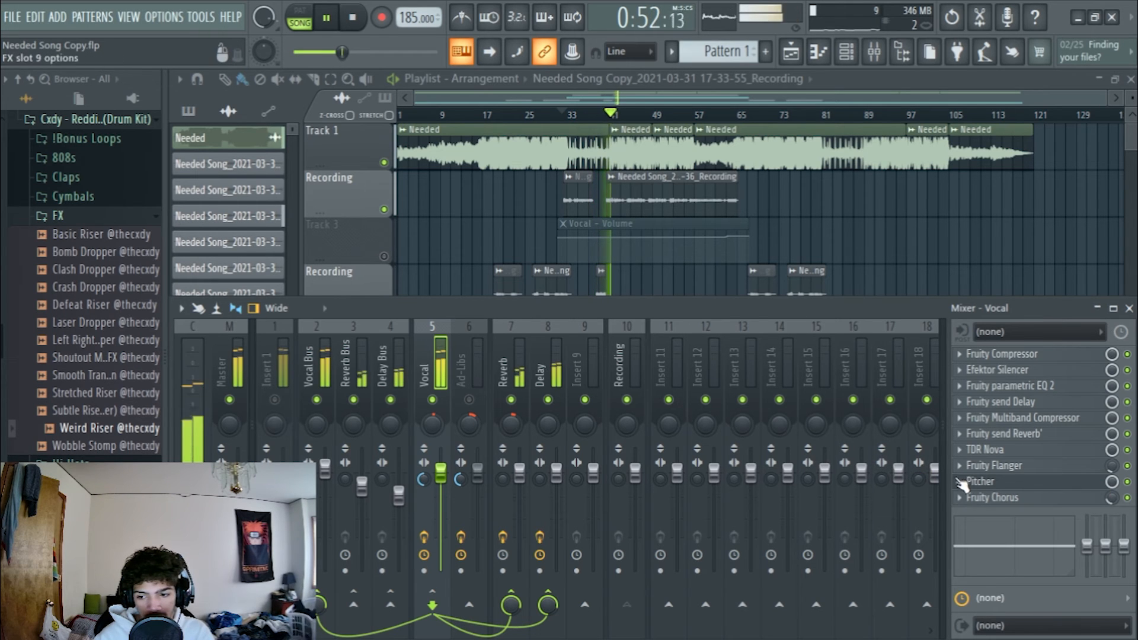
key(space)
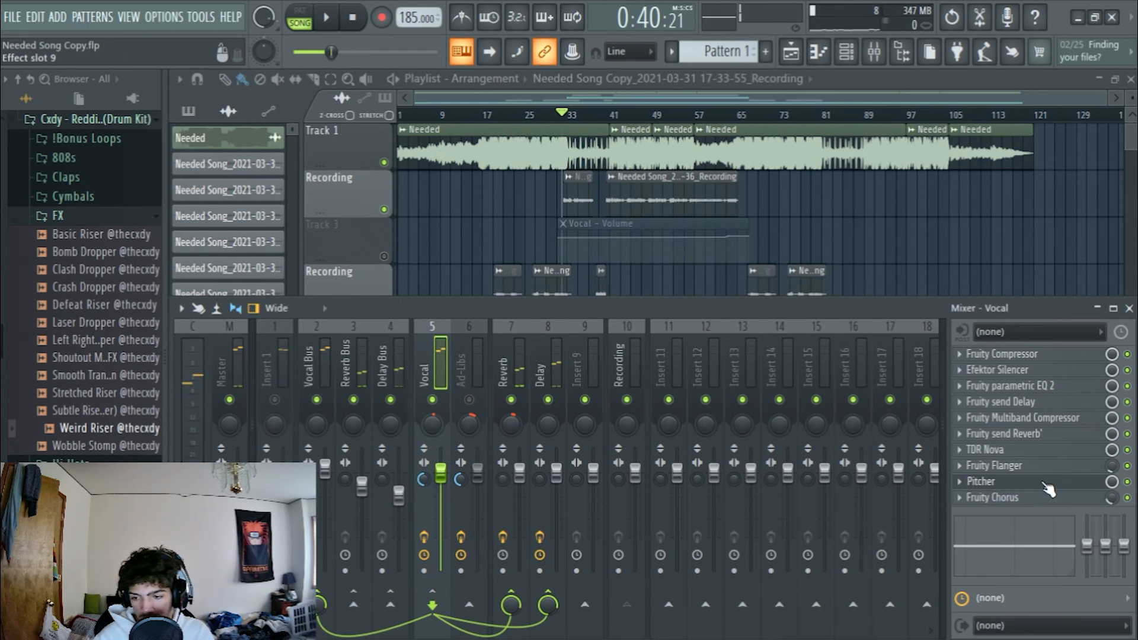
Step: Reopen the vocal's Pitcher to review its settings, and close it
click(1040, 482)
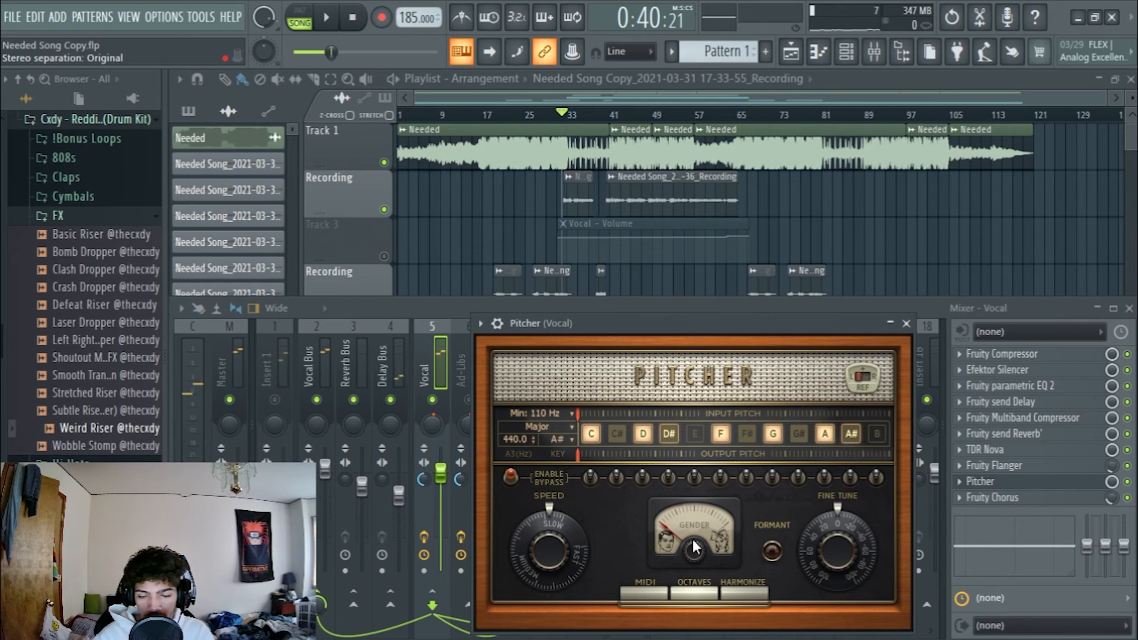
drag(667, 325, 658, 286)
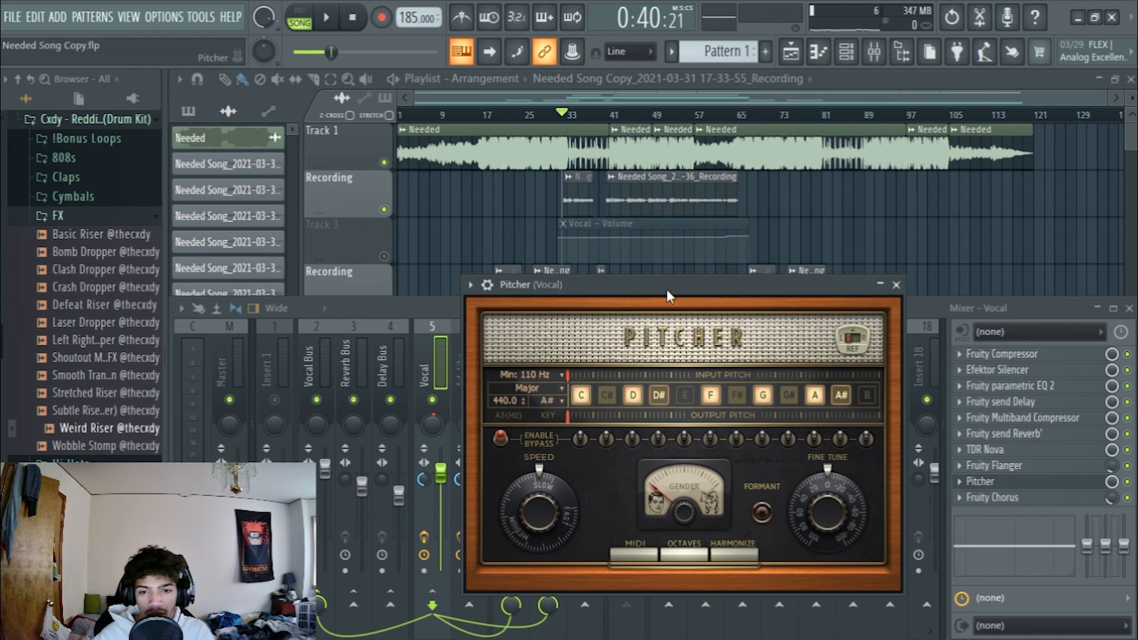
drag(666, 293, 609, 296)
click(845, 286)
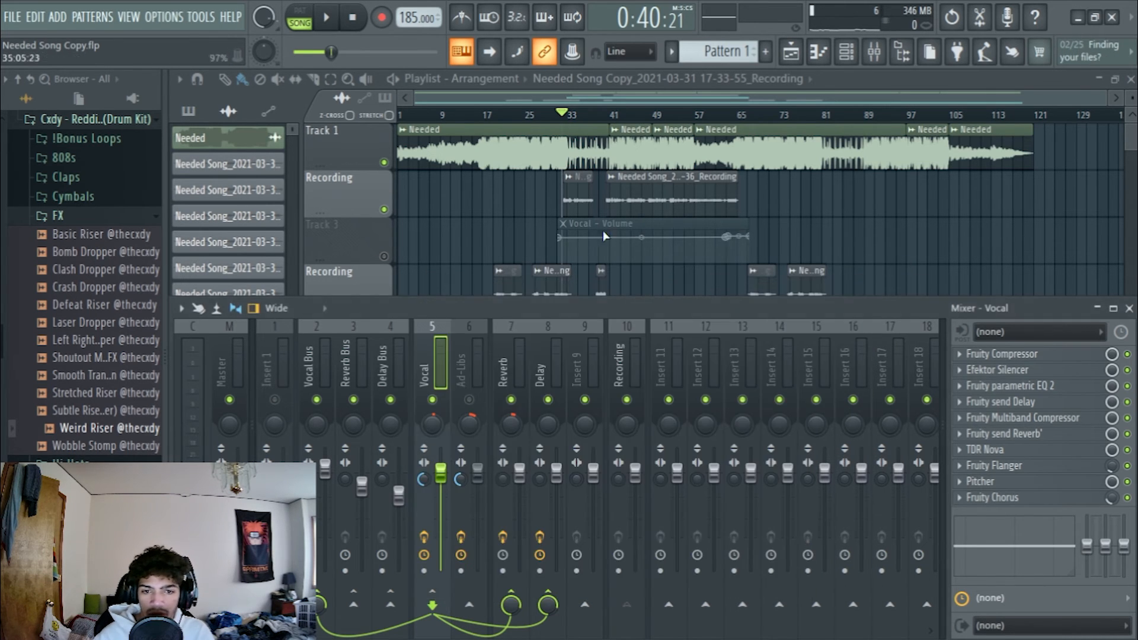
mouse_move(767, 305)
mouse_down()
mouse_move(760, 338)
mouse_move(764, 322)
mouse_up()
drag(561, 336, 568, 296)
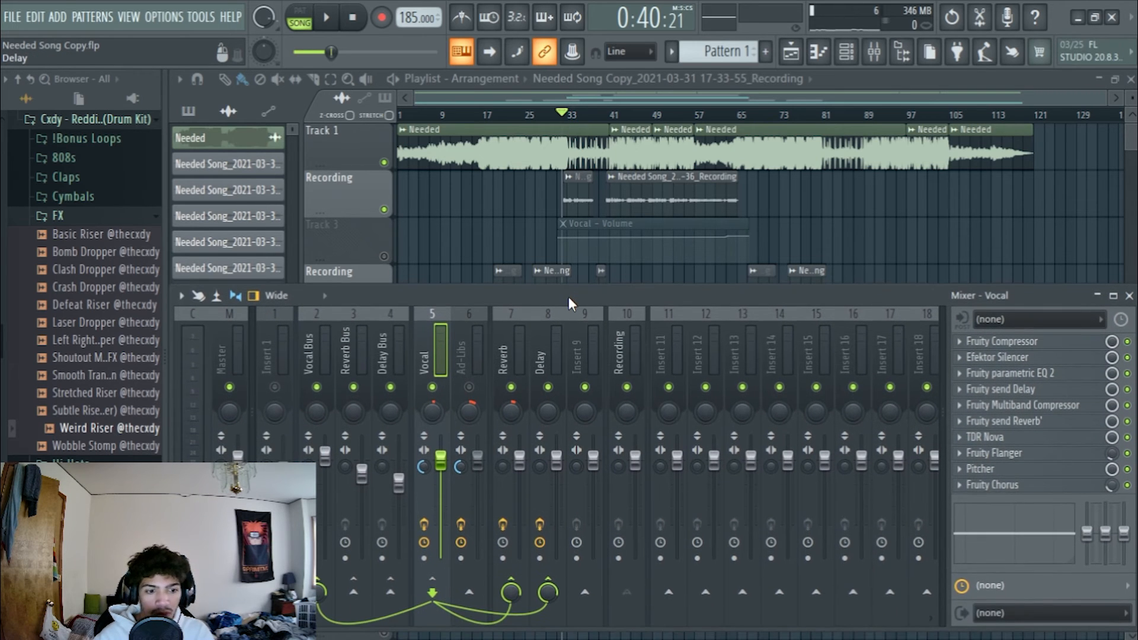
click(1129, 295)
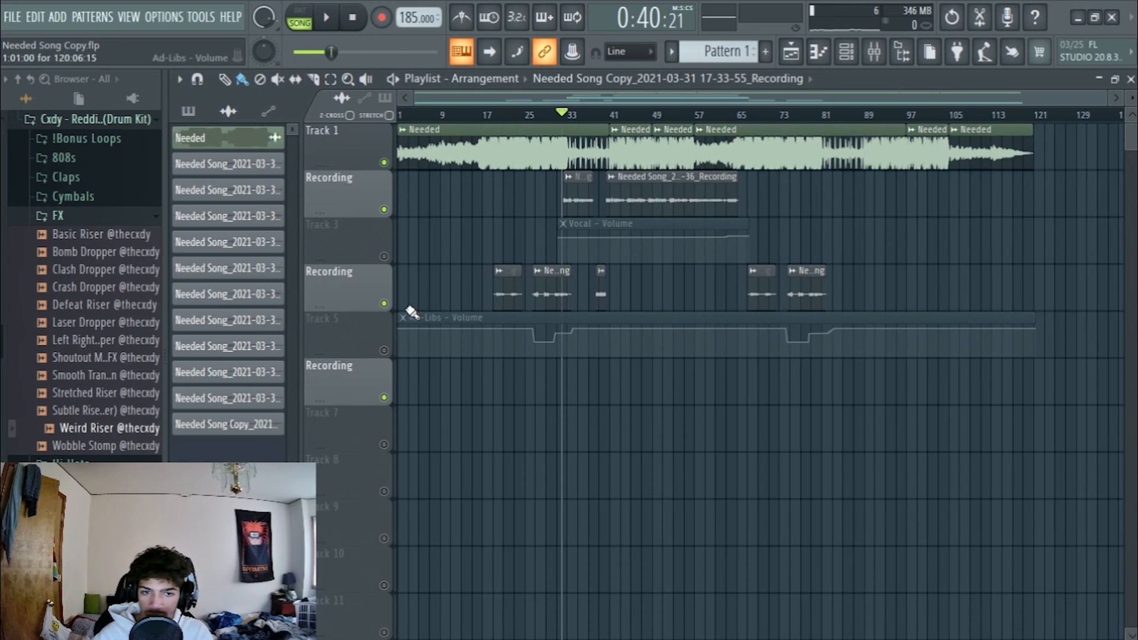
key(F9)
Step: Play the mix from bar 32 with Insert 1 unmuted, and save the project during playback
key(space)
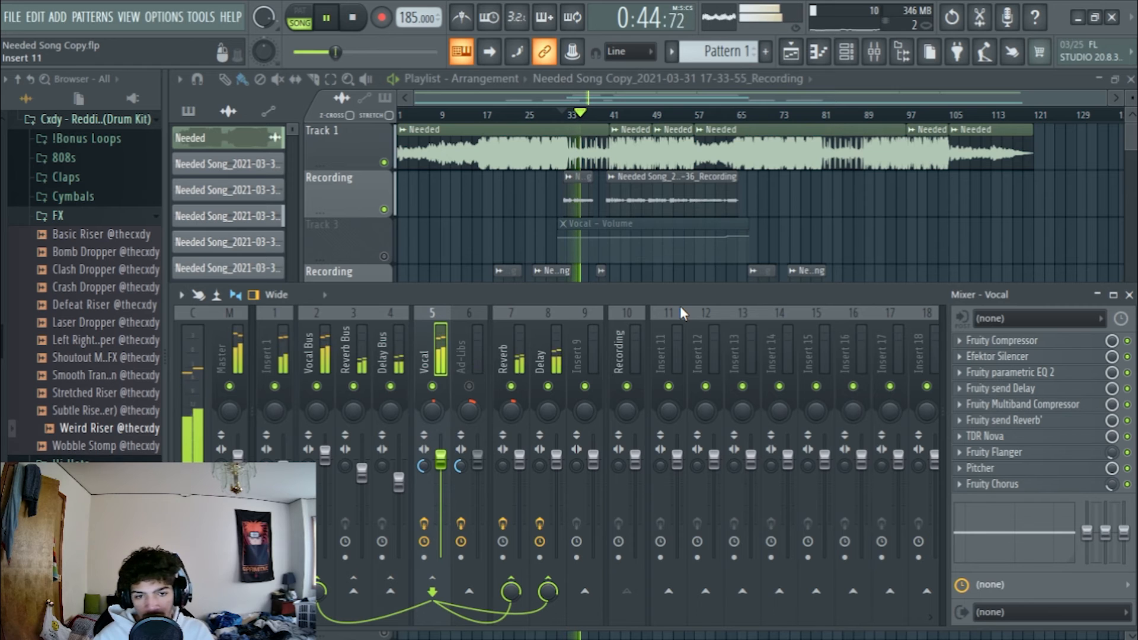
key(ctrl+s)
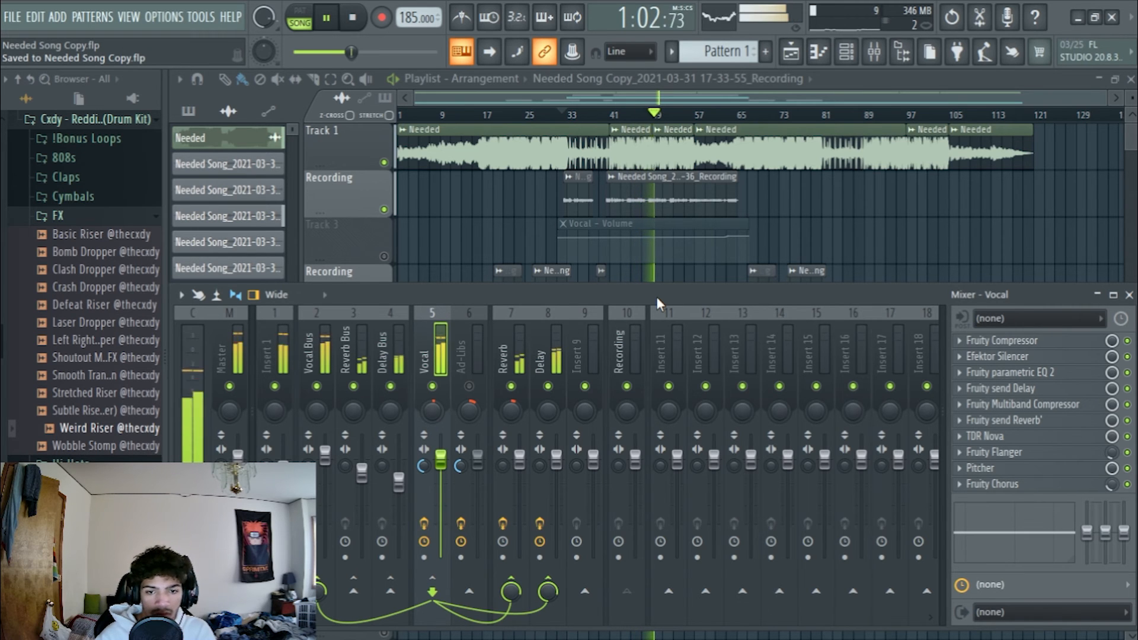
key(space)
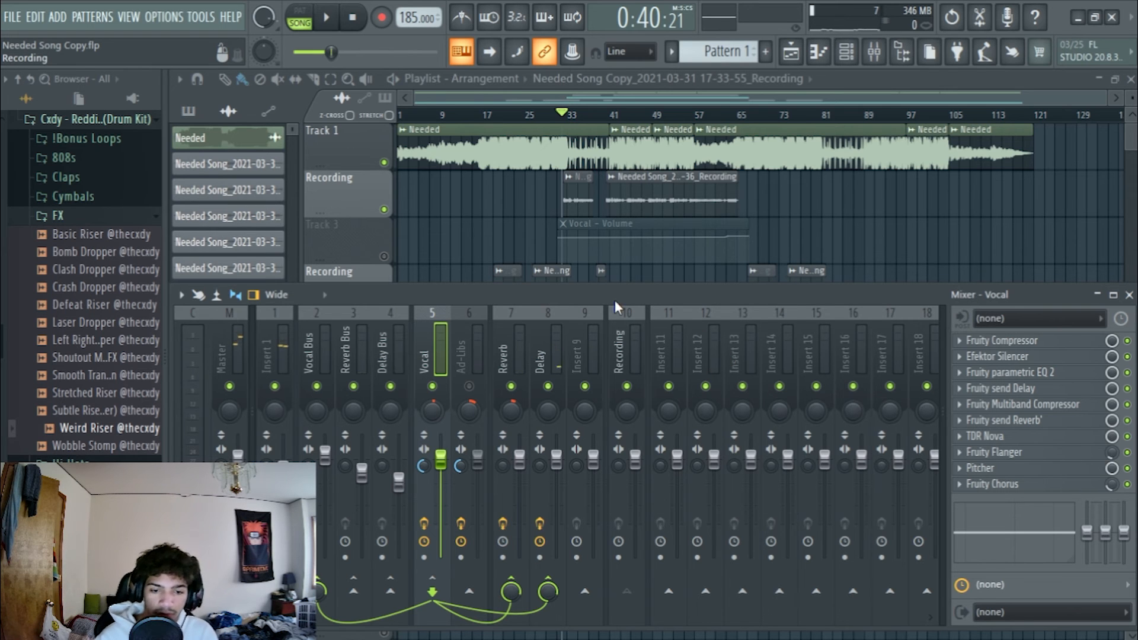
mouse_move(630, 300)
mouse_down()
mouse_move(667, 325)
mouse_move(658, 245)
mouse_move(630, 306)
mouse_up()
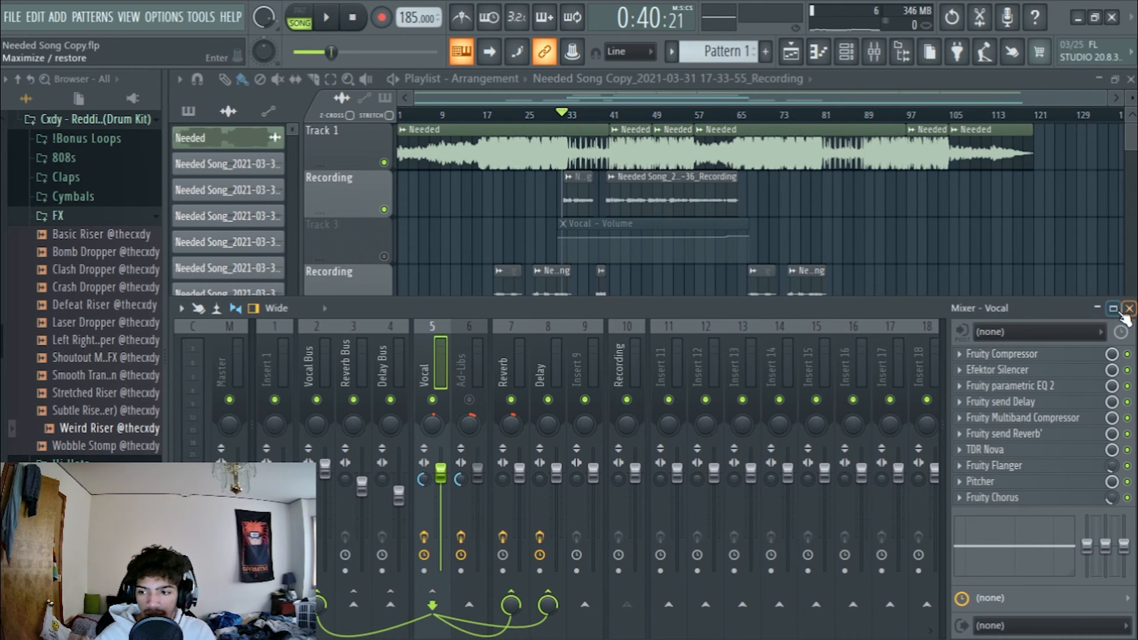
click(1097, 308)
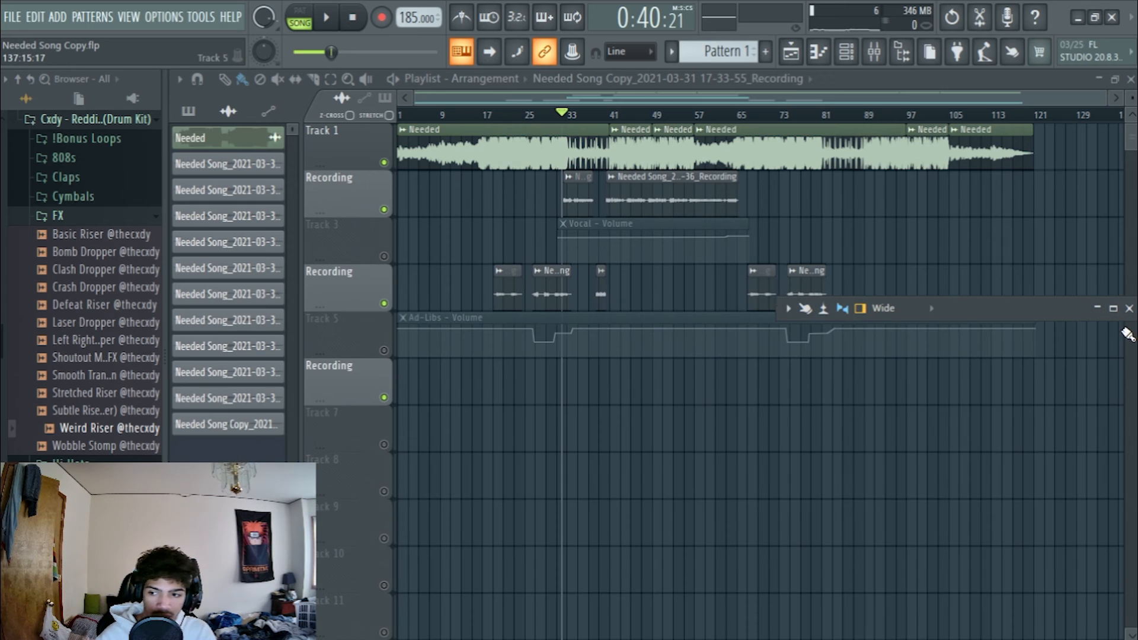
click(1098, 308)
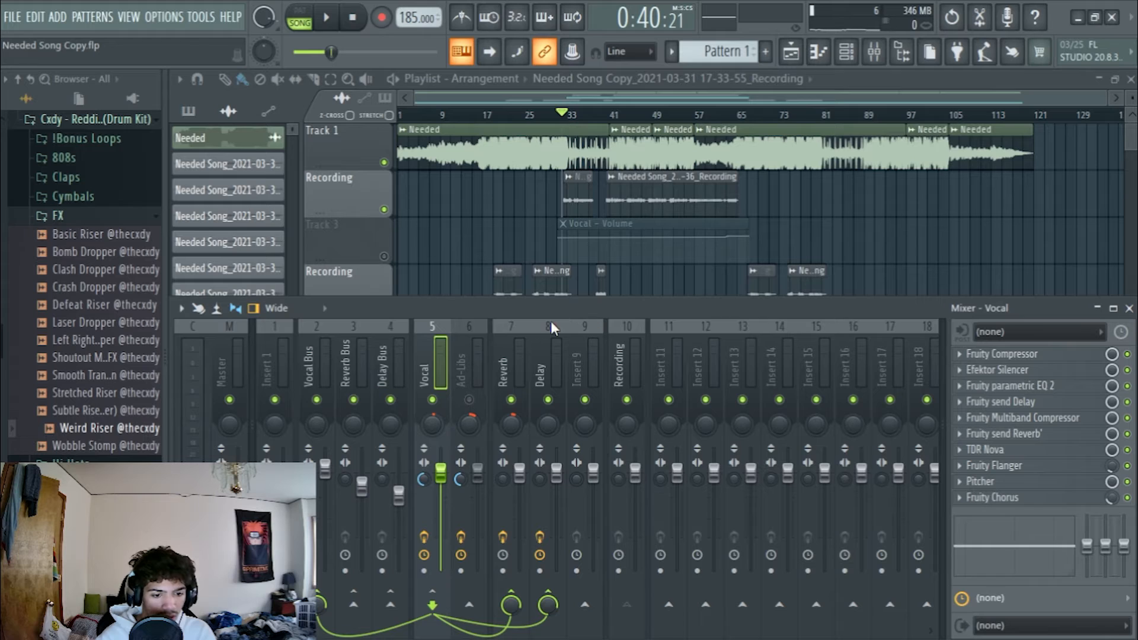
Step: Look through the options for opening, saving and browsing mixer track states on the Vocal track, and dismiss them
click(475, 329)
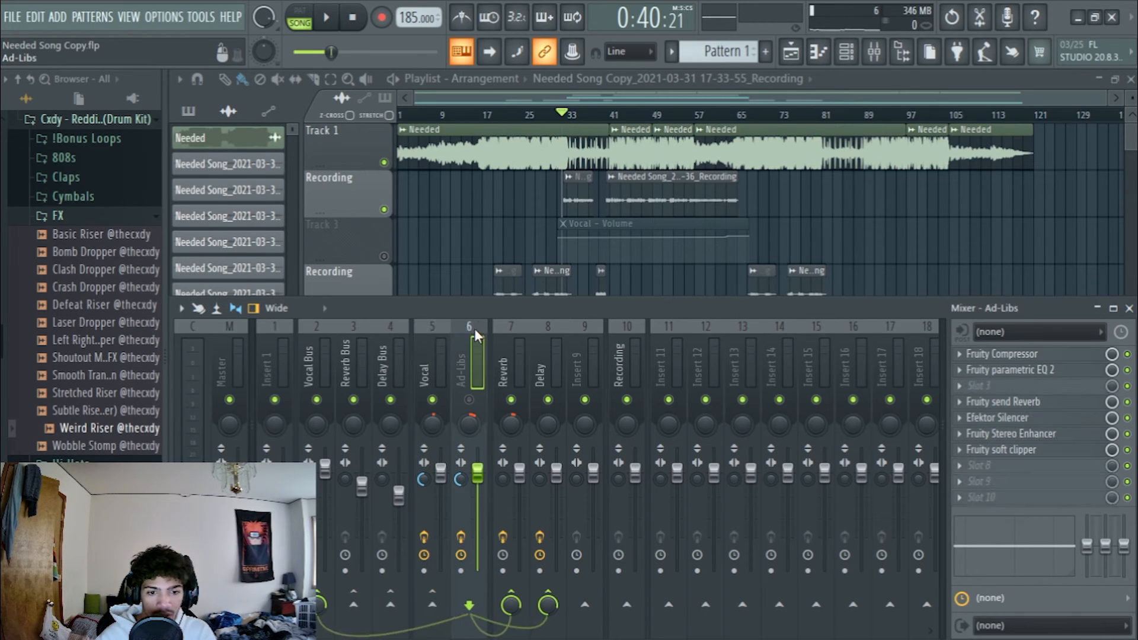
click(442, 327)
right_click(439, 351)
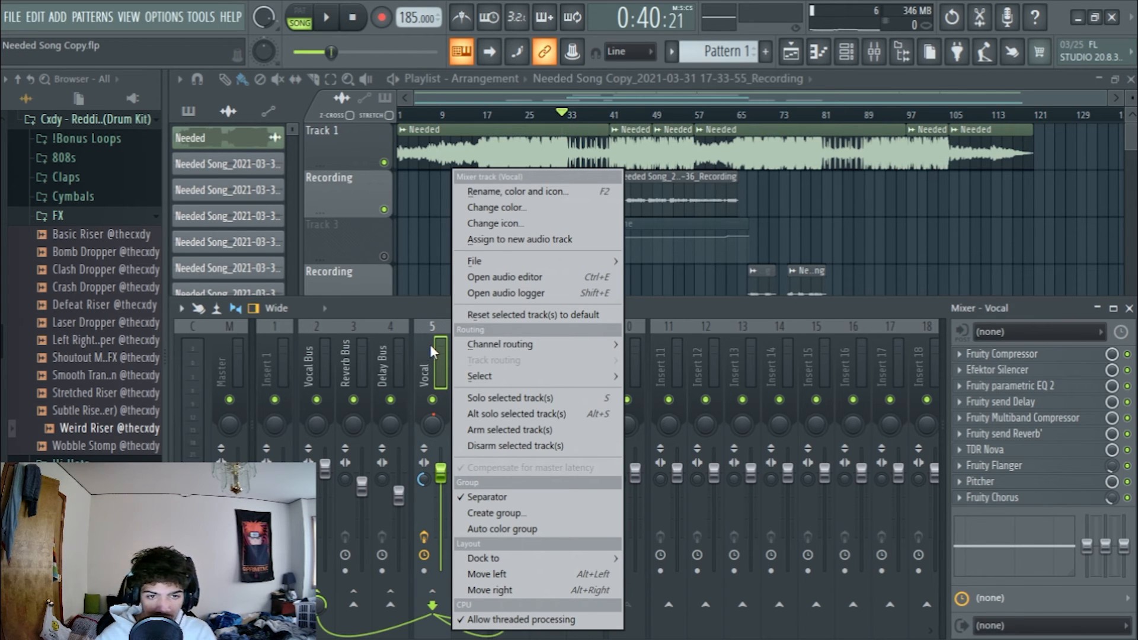
mouse_move(561, 265)
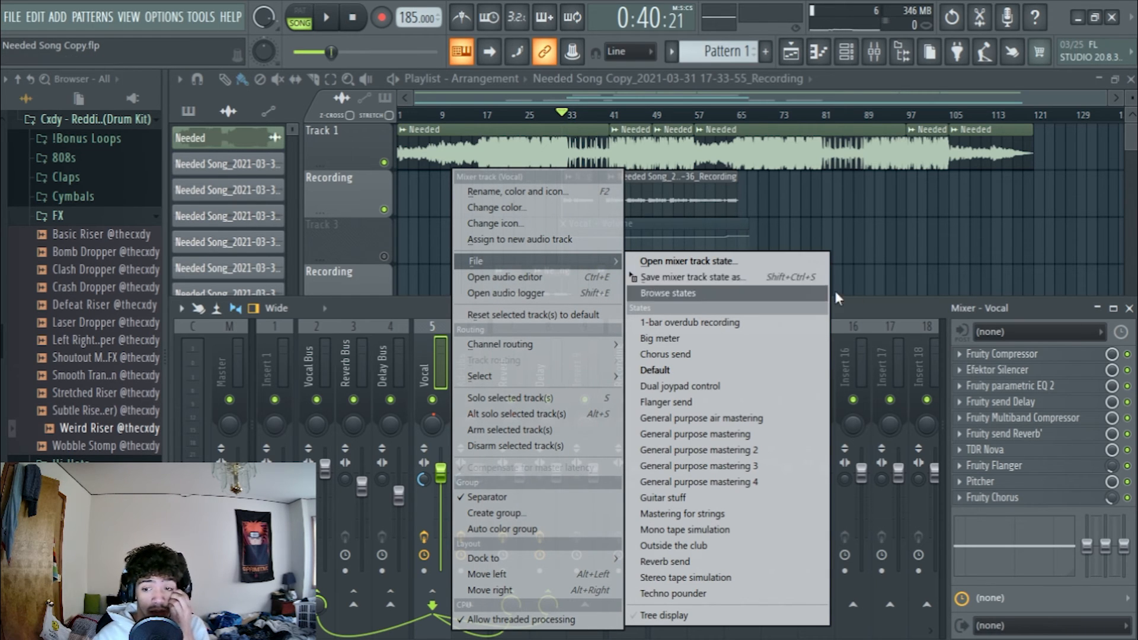
click(864, 307)
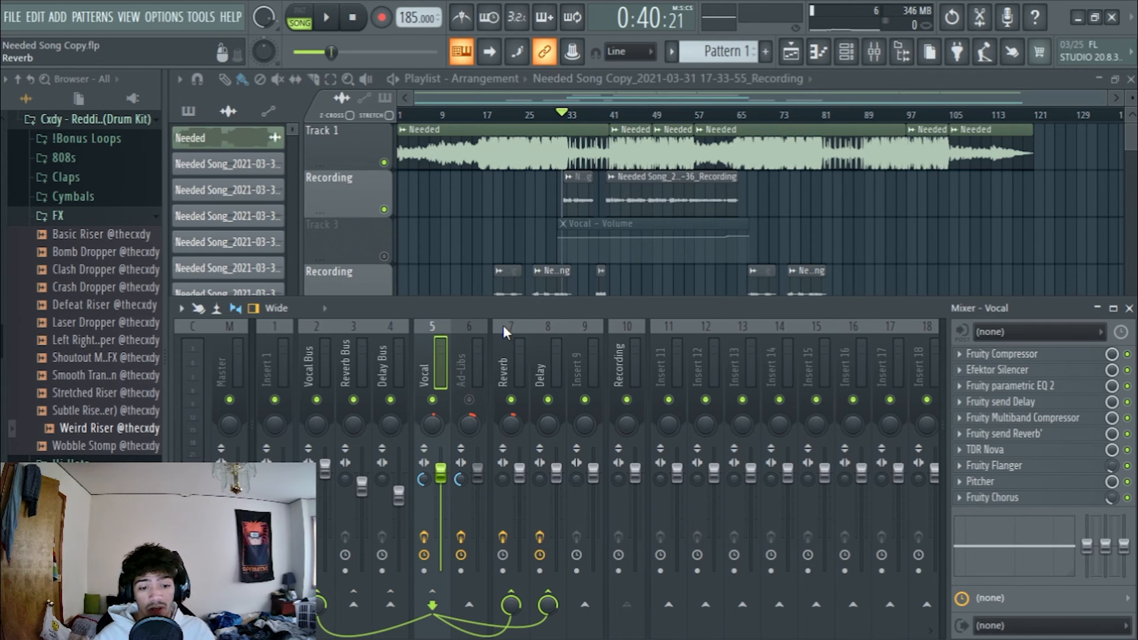
Step: Look through the mixer track state file options for the Ad-Libs track, and dismiss them
click(465, 325)
right_click(474, 351)
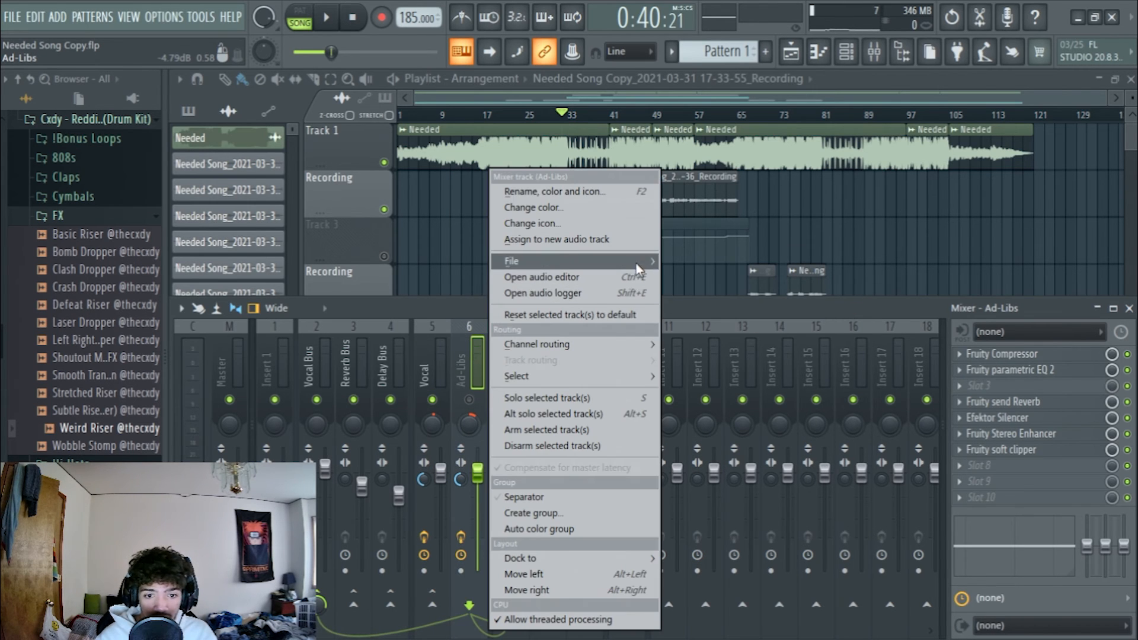
mouse_move(635, 261)
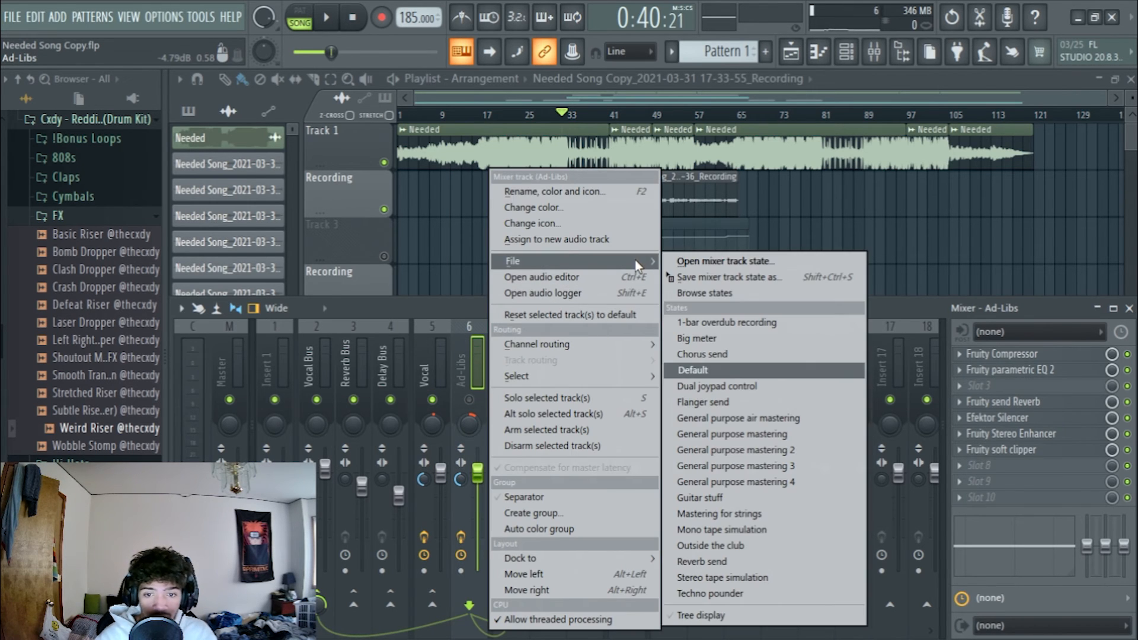
click(908, 317)
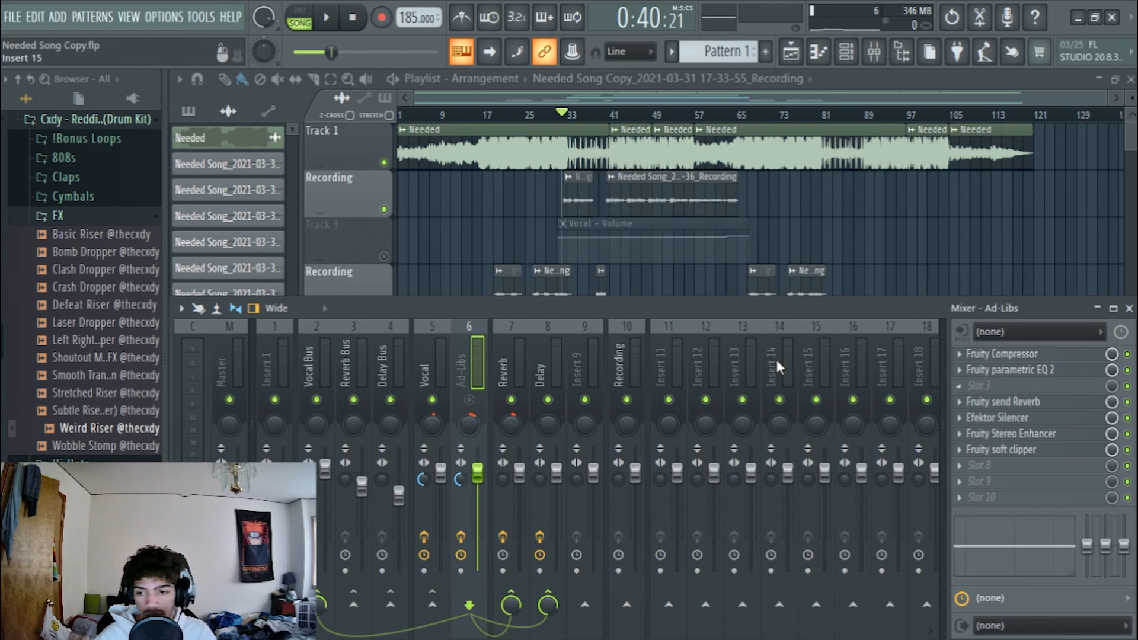
Step: Compare the Vocal and Ad-Libs effect chains, review the Ad-Libs Fruity parametric EQ 2 presets, and set the playback start to bar 18
click(432, 332)
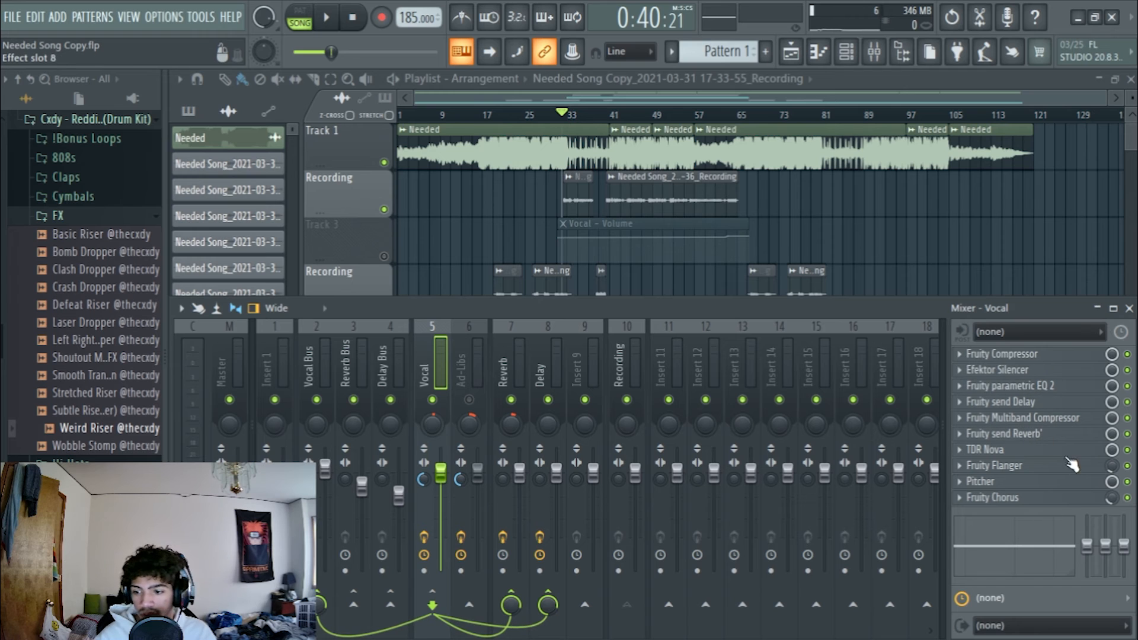
click(465, 329)
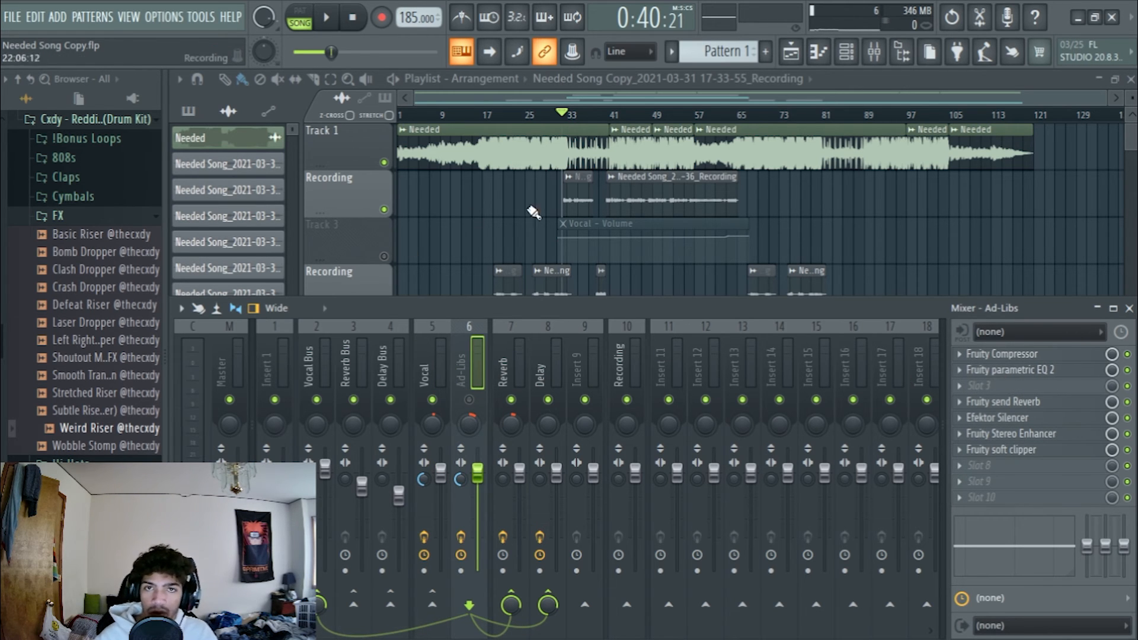
click(1041, 372)
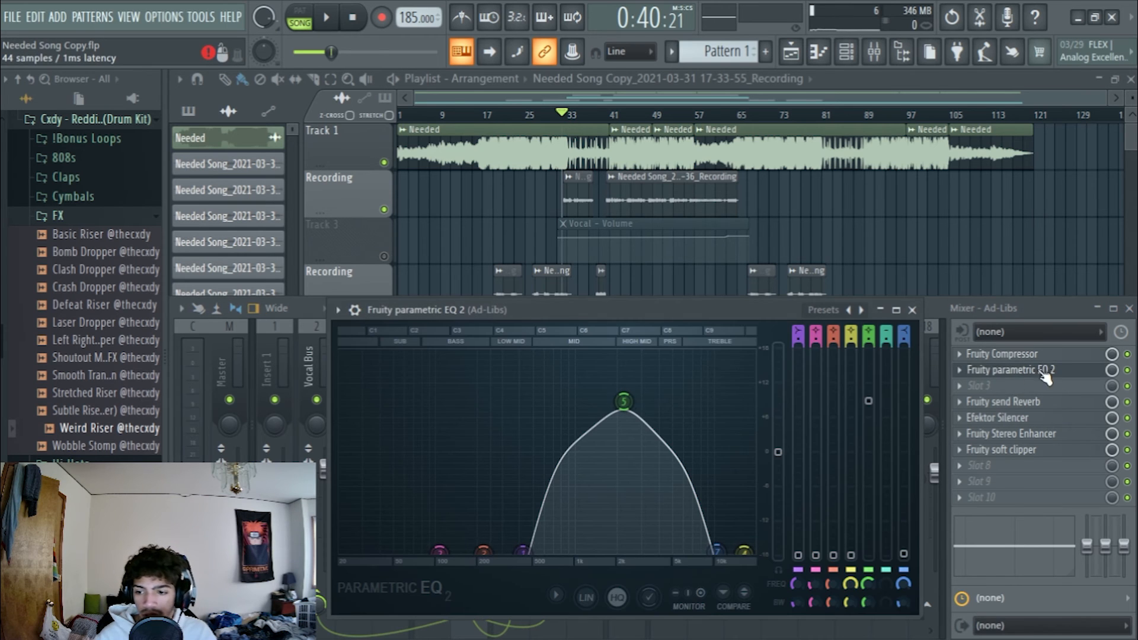
click(830, 316)
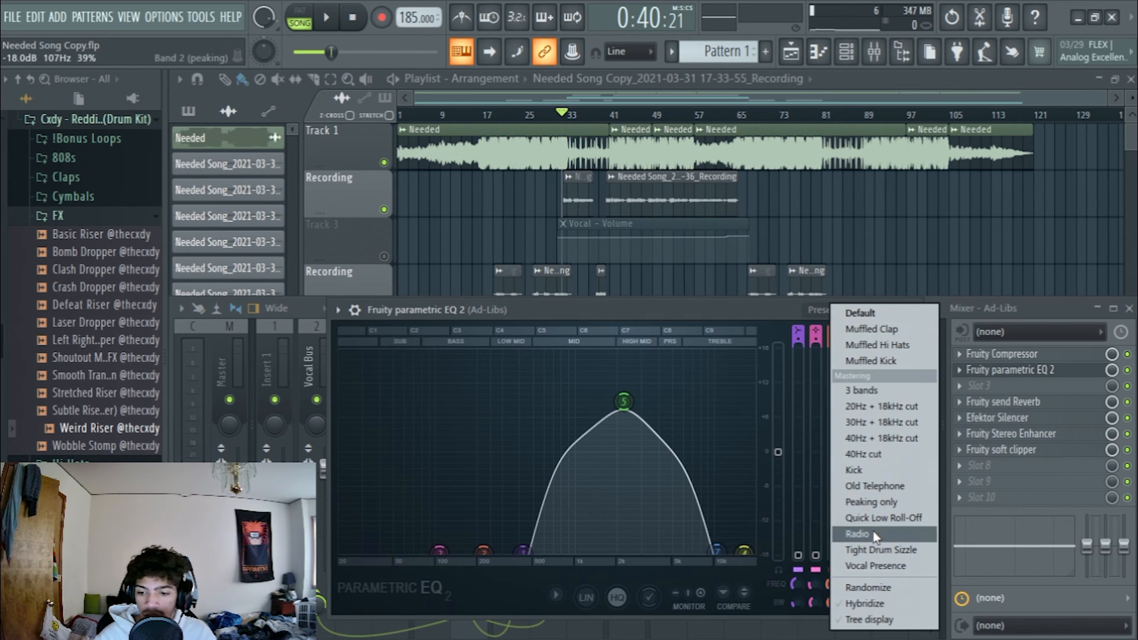
click(767, 307)
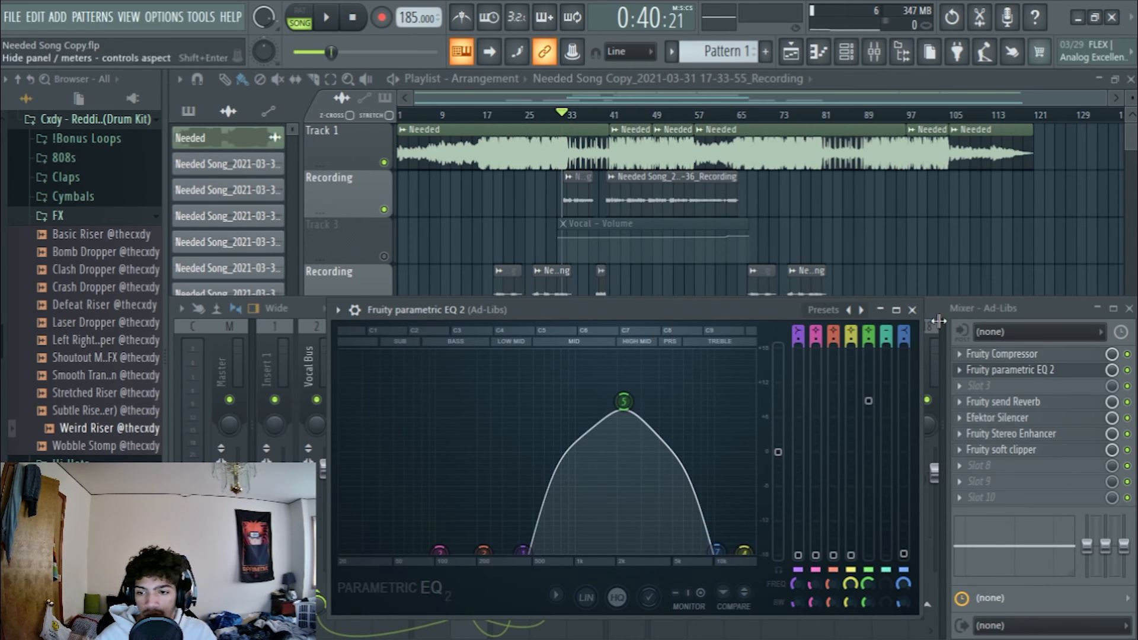
click(912, 309)
click(487, 115)
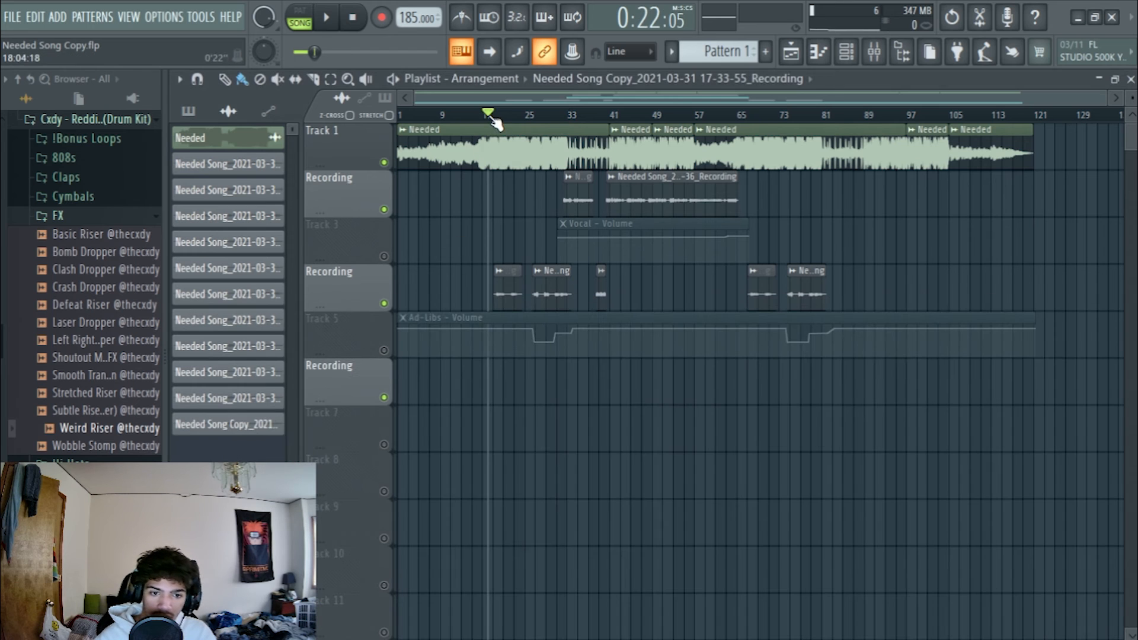
Step: Try moving band 1 of the Ad-Libs Fruity parametric EQ 2 slightly higher in frequency, undo the tweak, and close the equalizer
click(874, 52)
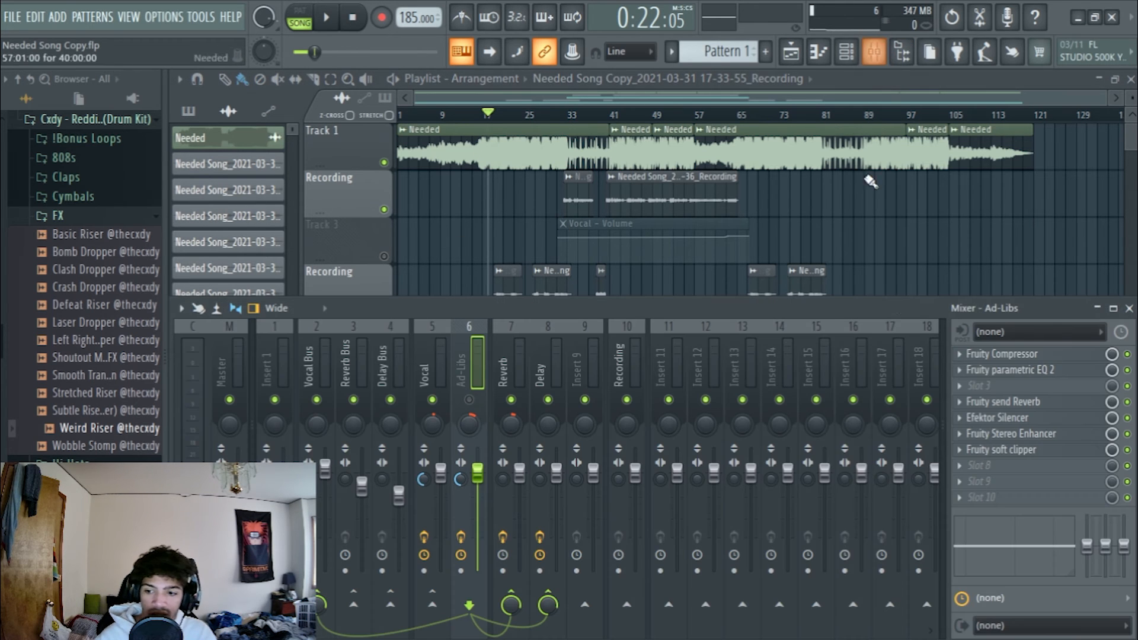
click(1011, 370)
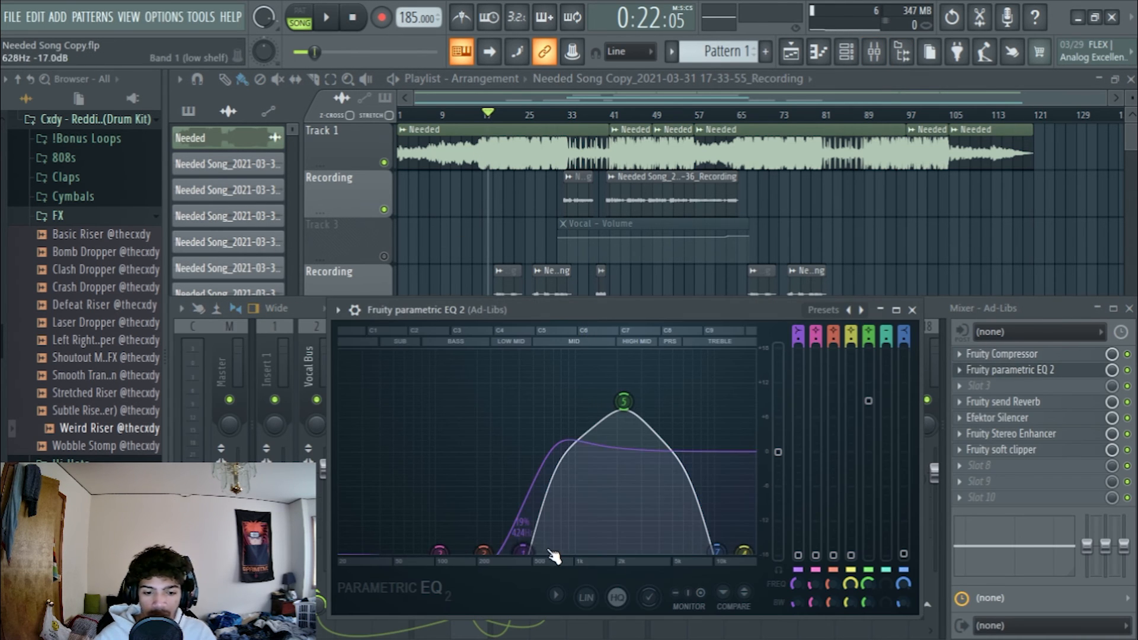
mouse_move(528, 554)
mouse_down()
mouse_move(557, 553)
mouse_move(538, 552)
mouse_up()
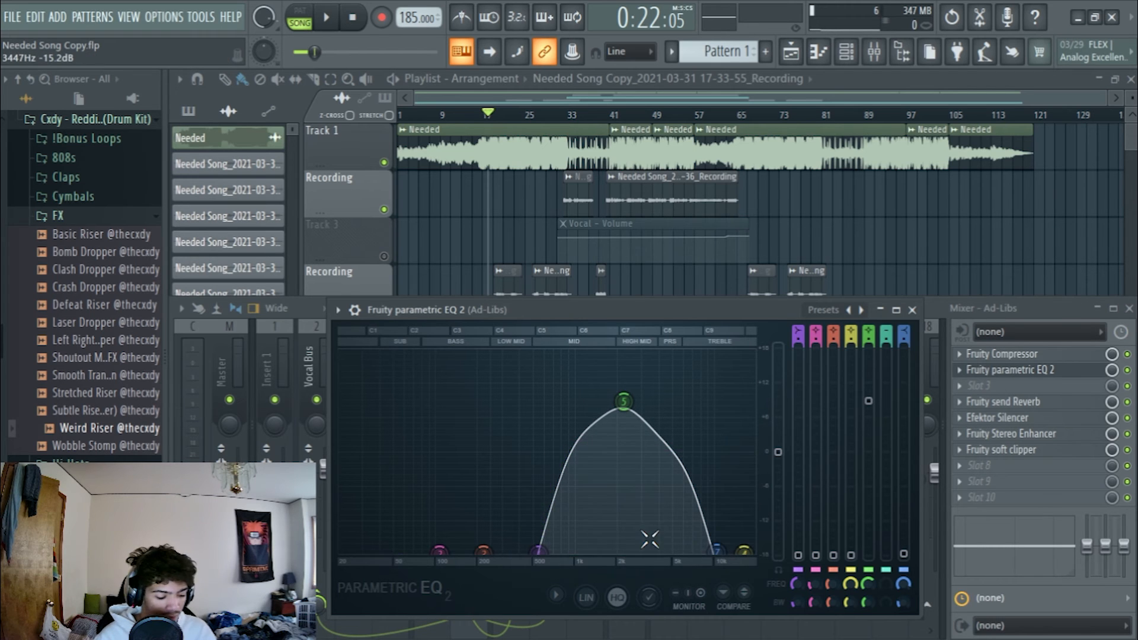
key(ctrl+alt+z)
key(ctrl+alt+z)
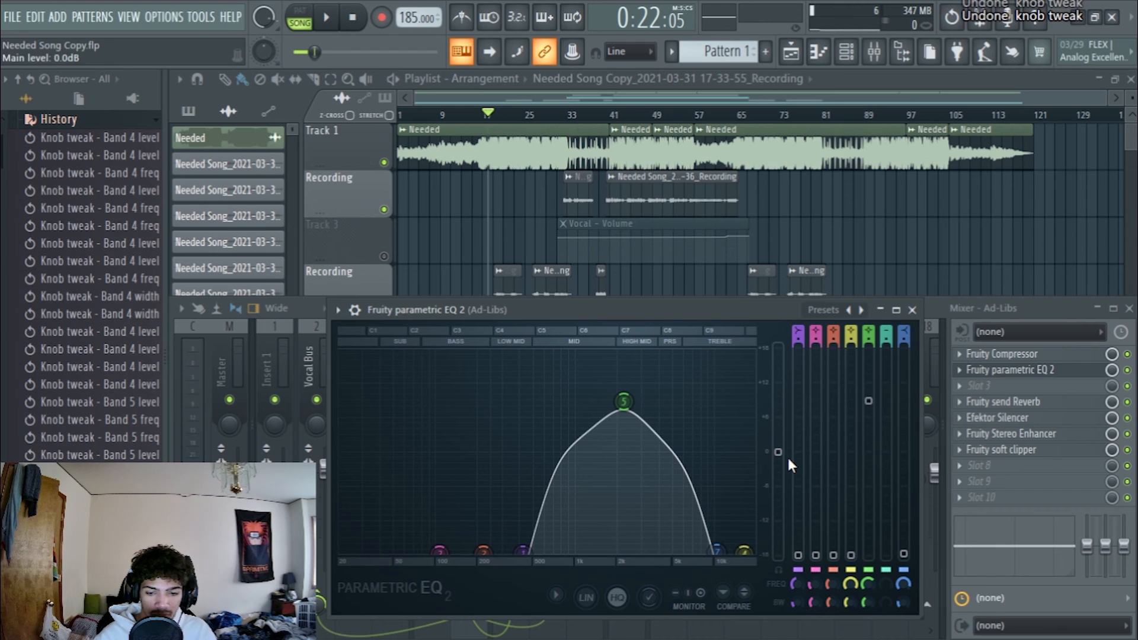
click(913, 309)
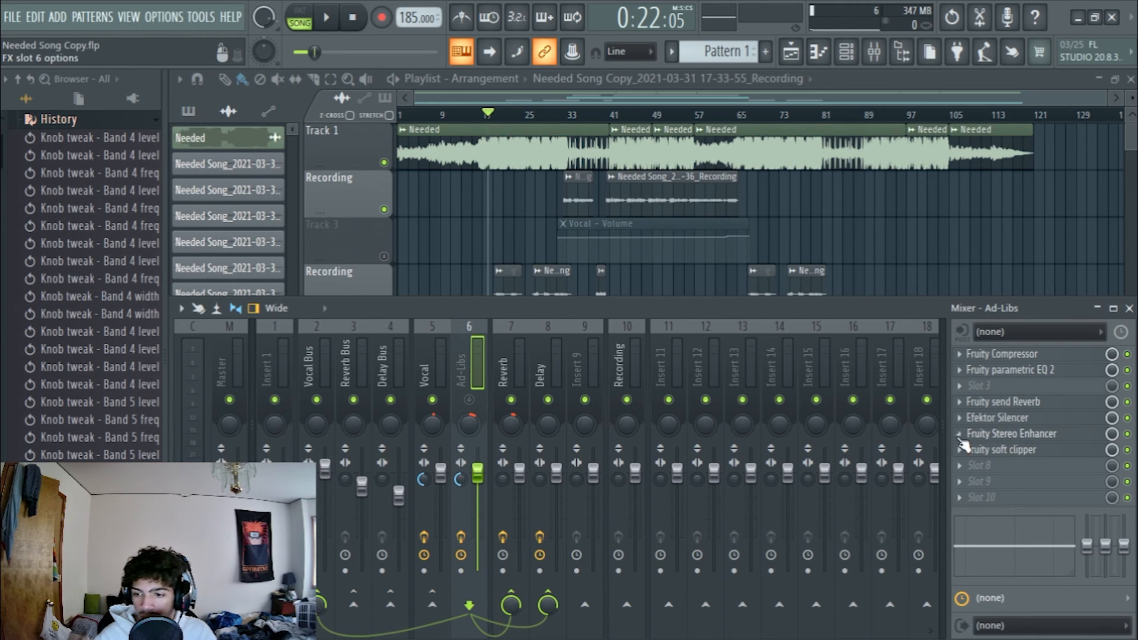
Step: Open the Fruity Stereo Enhancer on the Ad-Libs track to review its stereo separation and phase offset settings
click(1040, 439)
drag(613, 301, 656, 375)
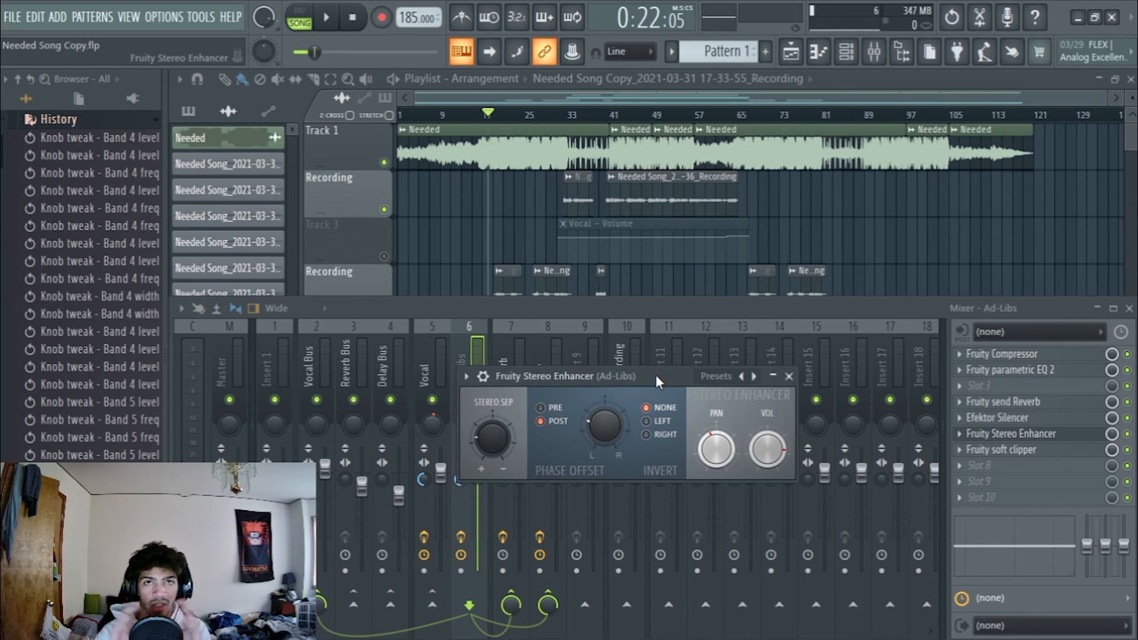
drag(664, 372, 751, 392)
Step: Audition the ad-libs from bar 18 with the Ad-Libs track unmuted and Insert 1 muted
click(313, 401)
click(274, 399)
key(space)
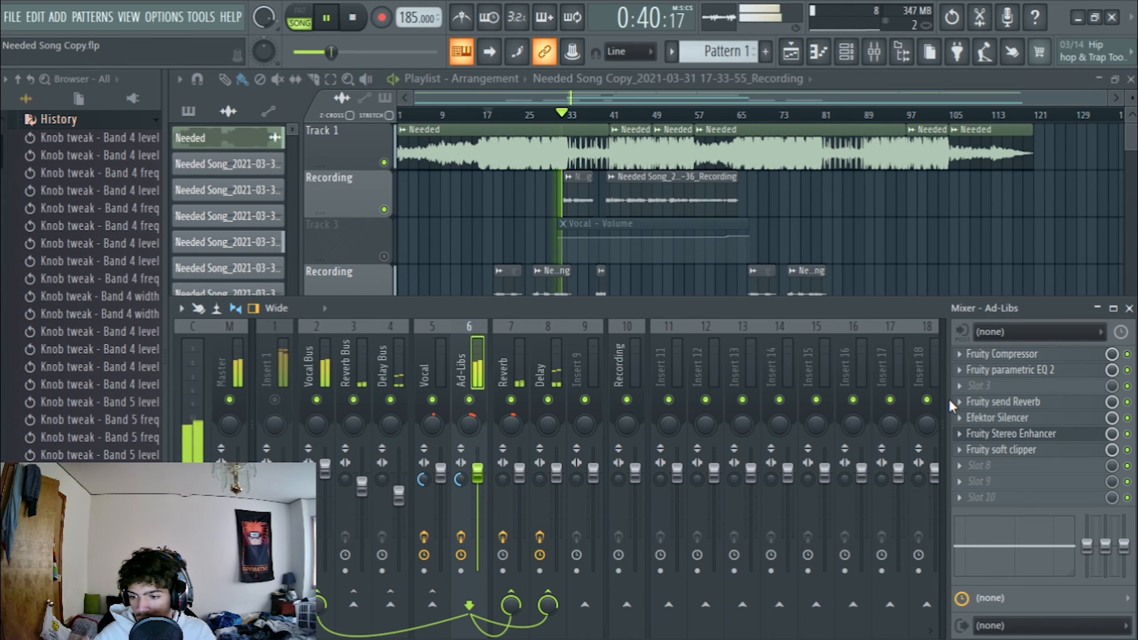
key(space)
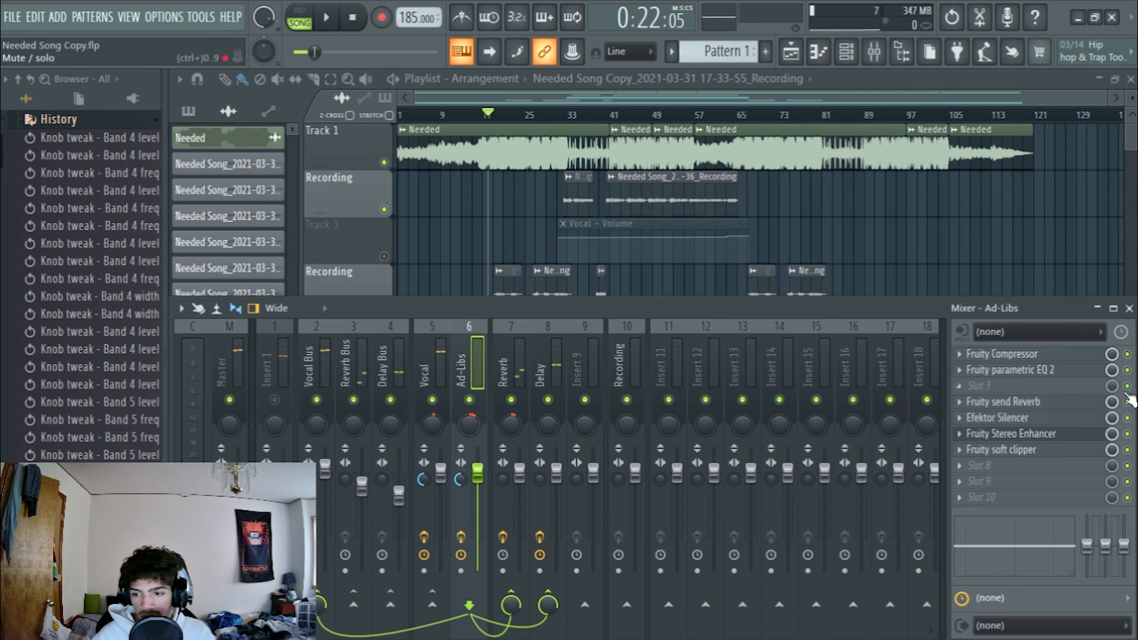
Step: Unmute Insert 1 and play the ad-libs together with the beat from bar 18
click(274, 399)
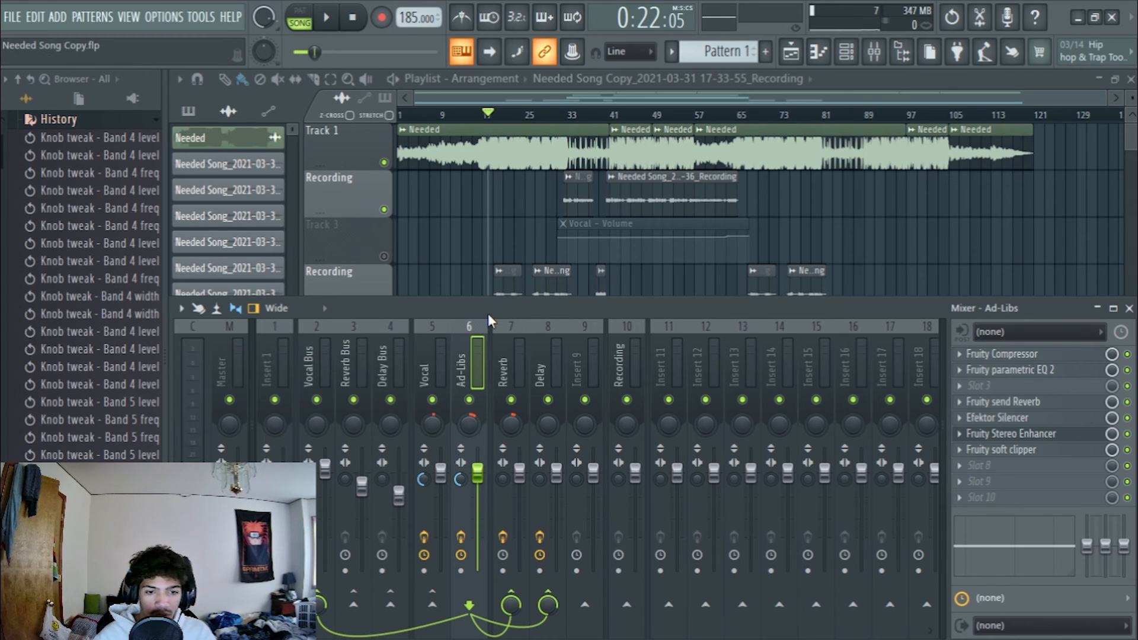
key(space)
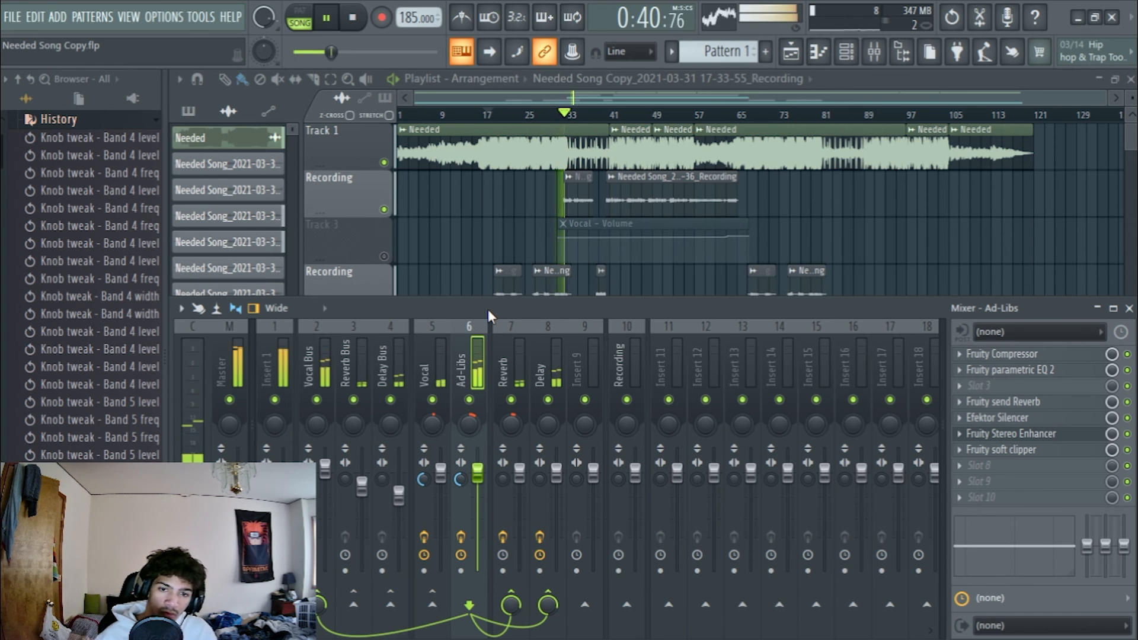
key(space)
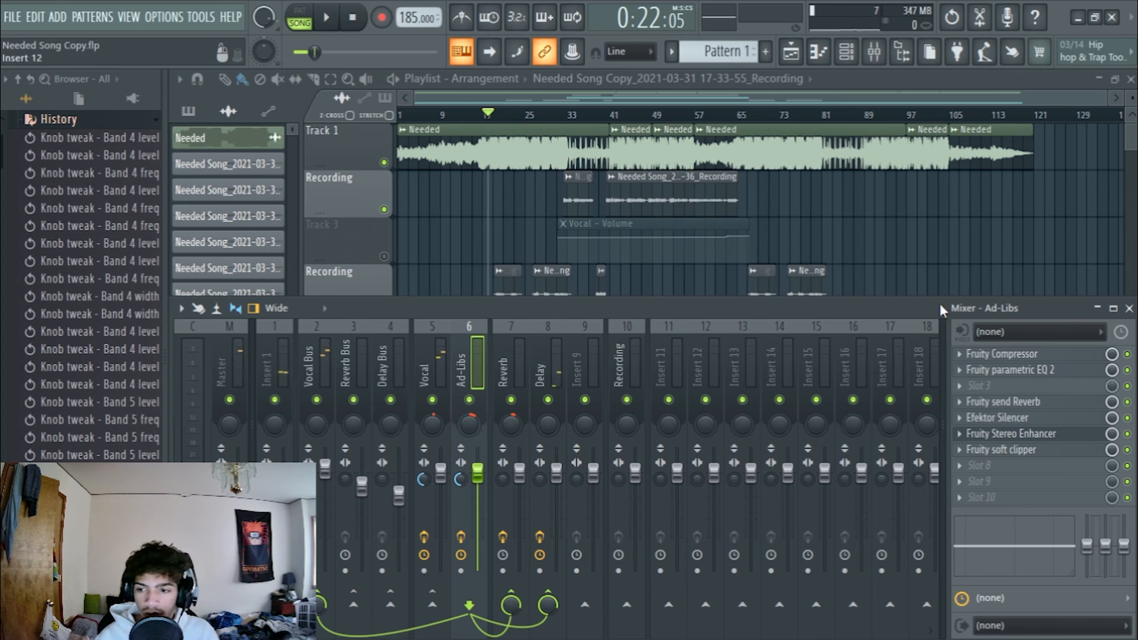
Step: Close the Ad-Libs Fruity Stereo Enhancer and reposition the mixer slightly higher over the playlist
click(1097, 308)
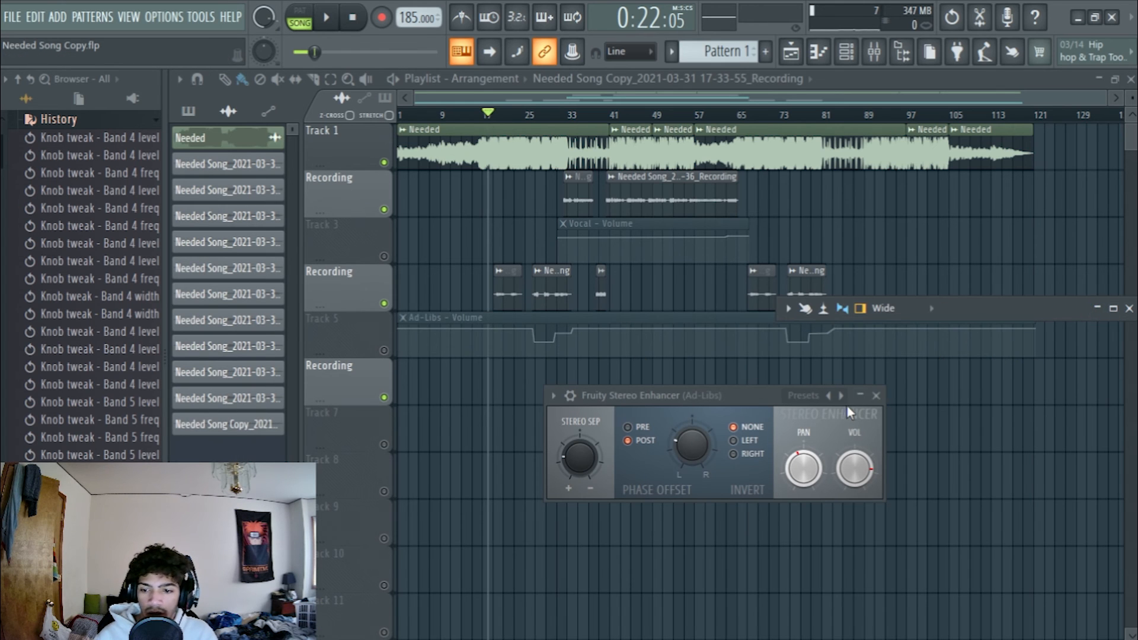
click(876, 395)
drag(1010, 312, 930, 472)
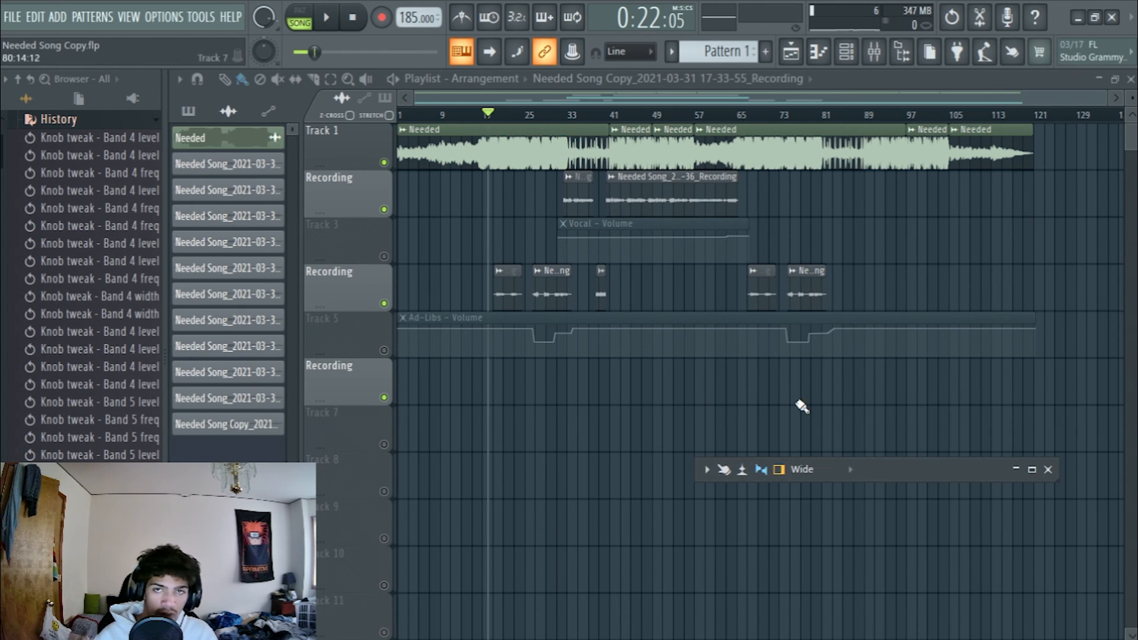
click(1015, 469)
drag(769, 462, 853, 296)
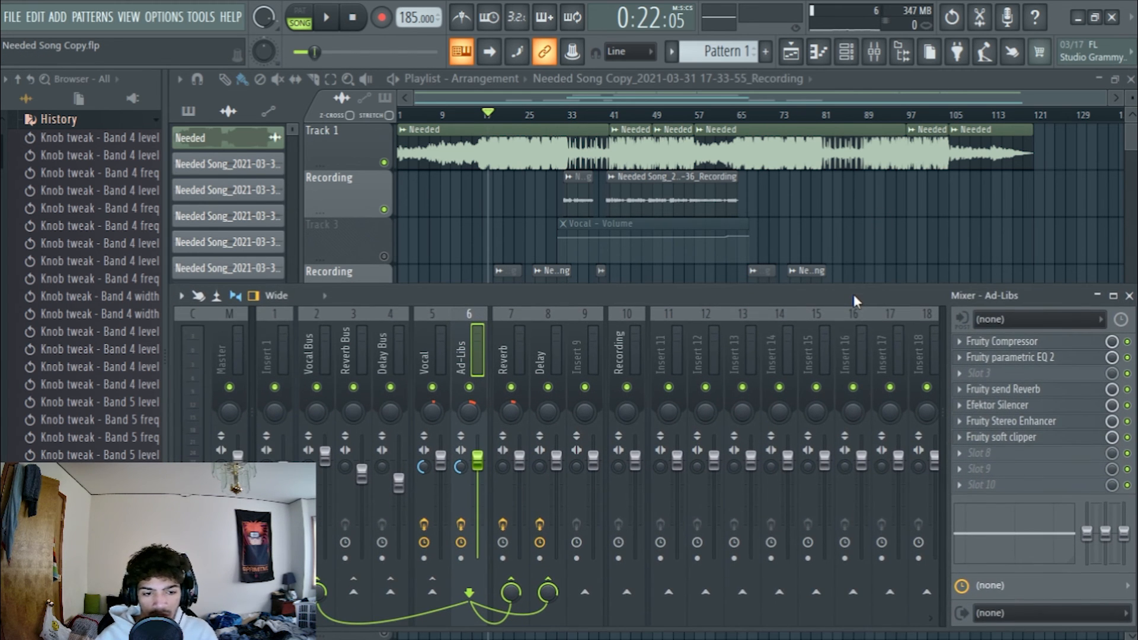
Step: Look at the automation clip option for the Ad-Libs volume fader, and unmute the volume automation on playlist Tracks 5 and 3
right_click(478, 460)
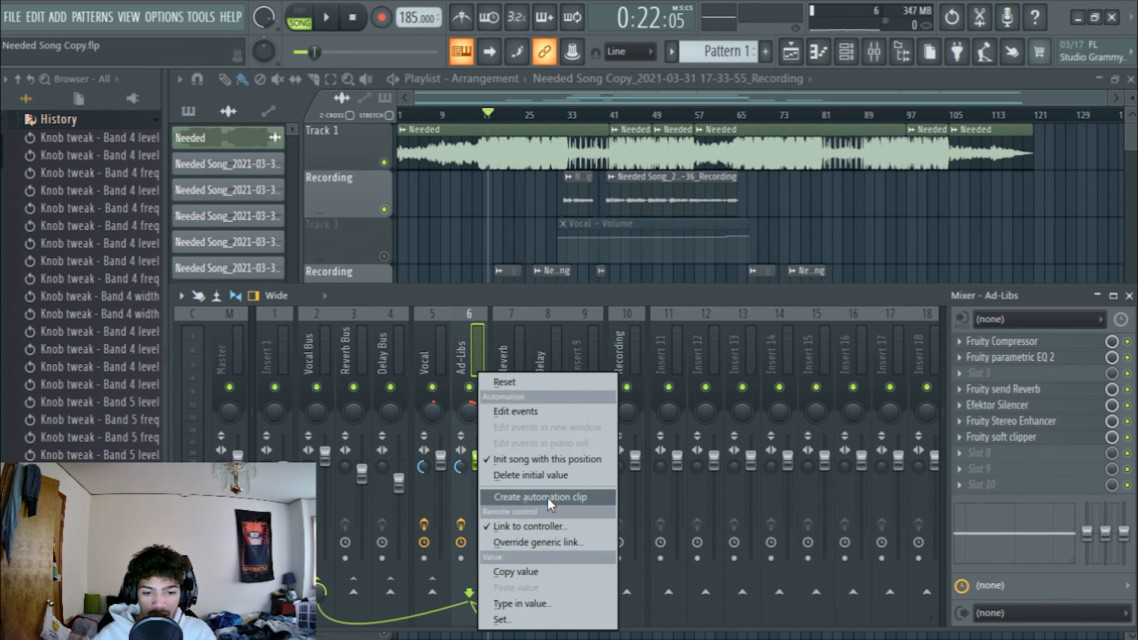
click(1123, 299)
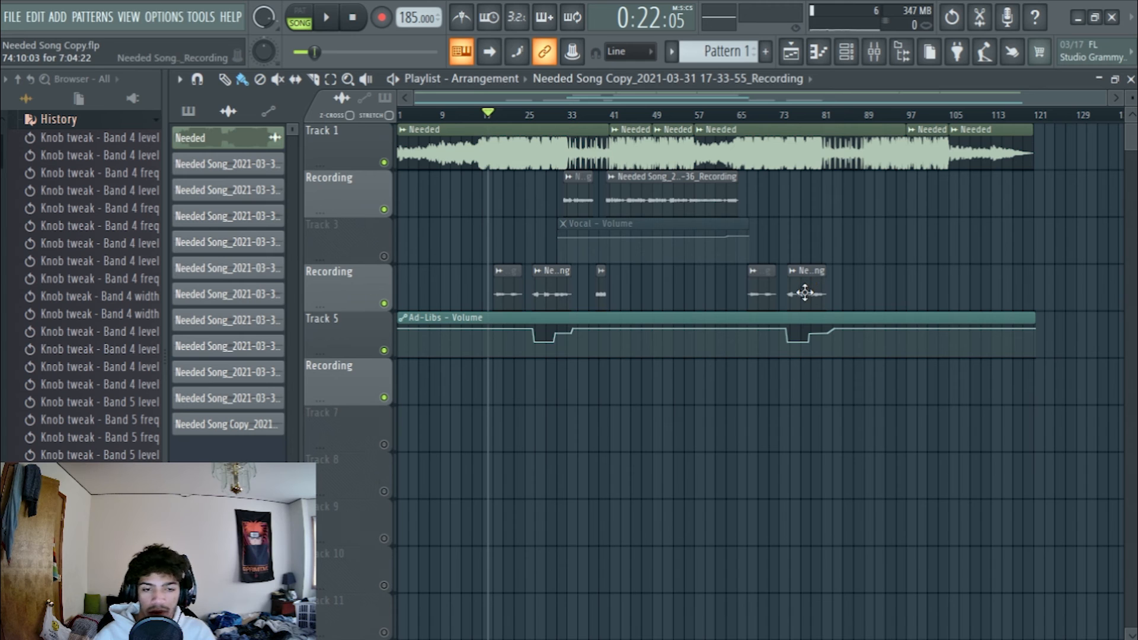
click(384, 256)
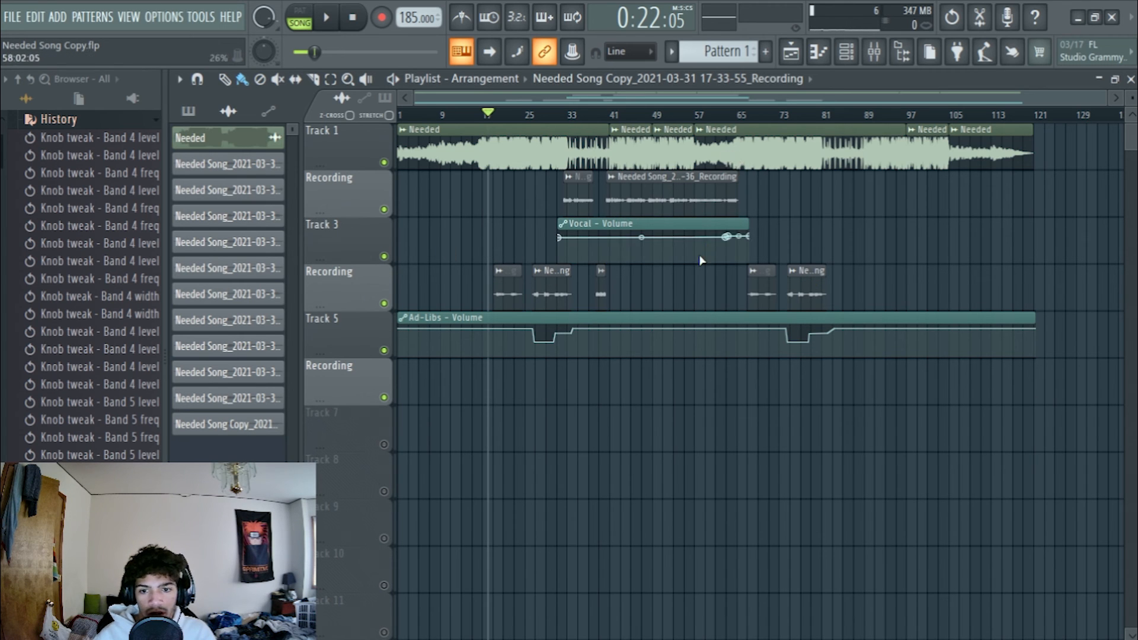
Step: Show the automation clip option for the Vocal track's volume fader, and close the mixer
key(F9)
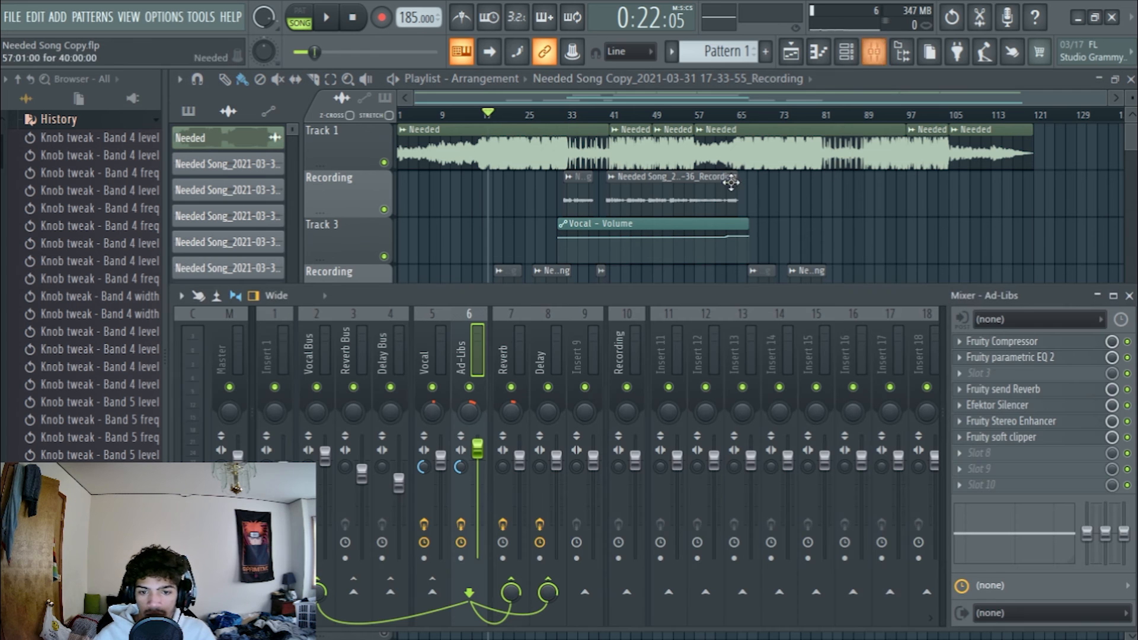
click(425, 315)
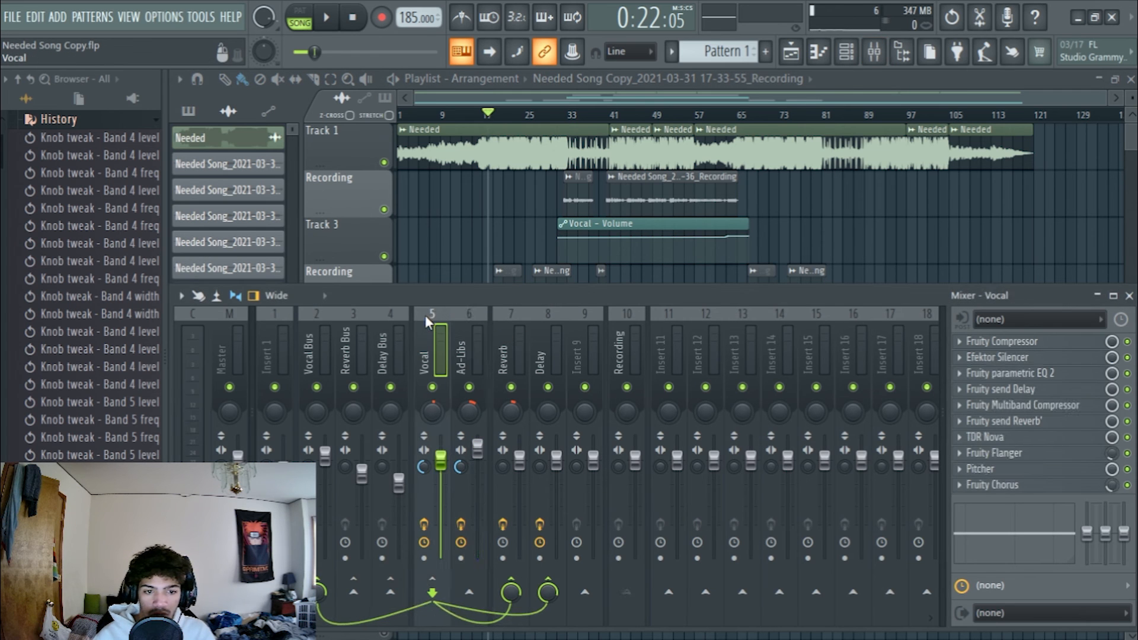
right_click(442, 465)
click(515, 497)
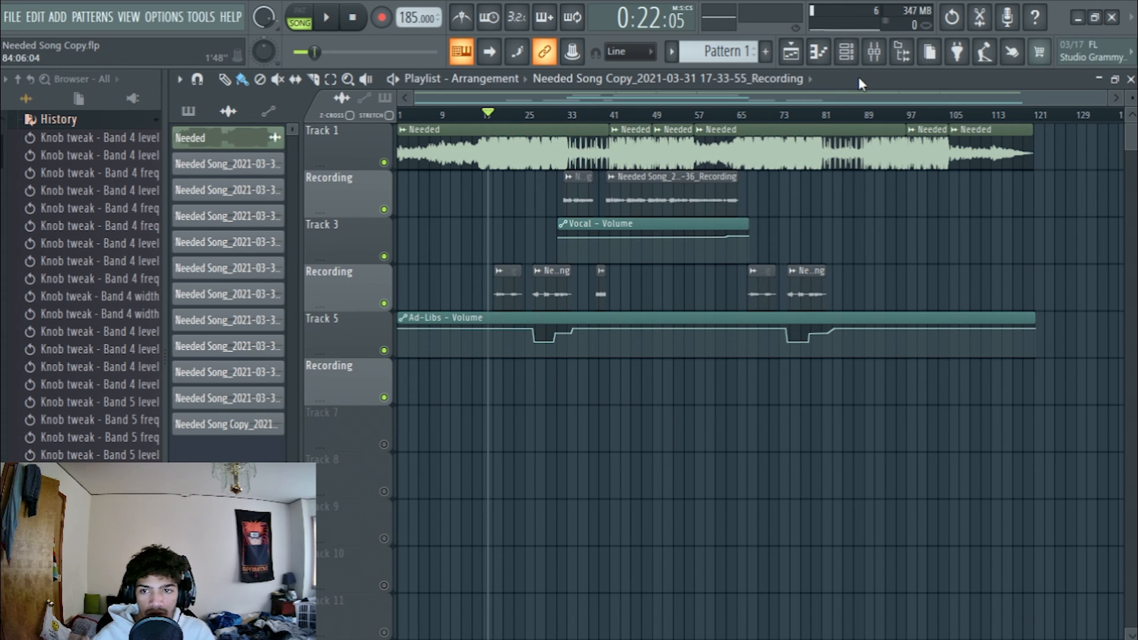
Step: Check the audio channels in the channel rack and the Vocal track's effect chain, and close both windows
click(875, 54)
click(849, 54)
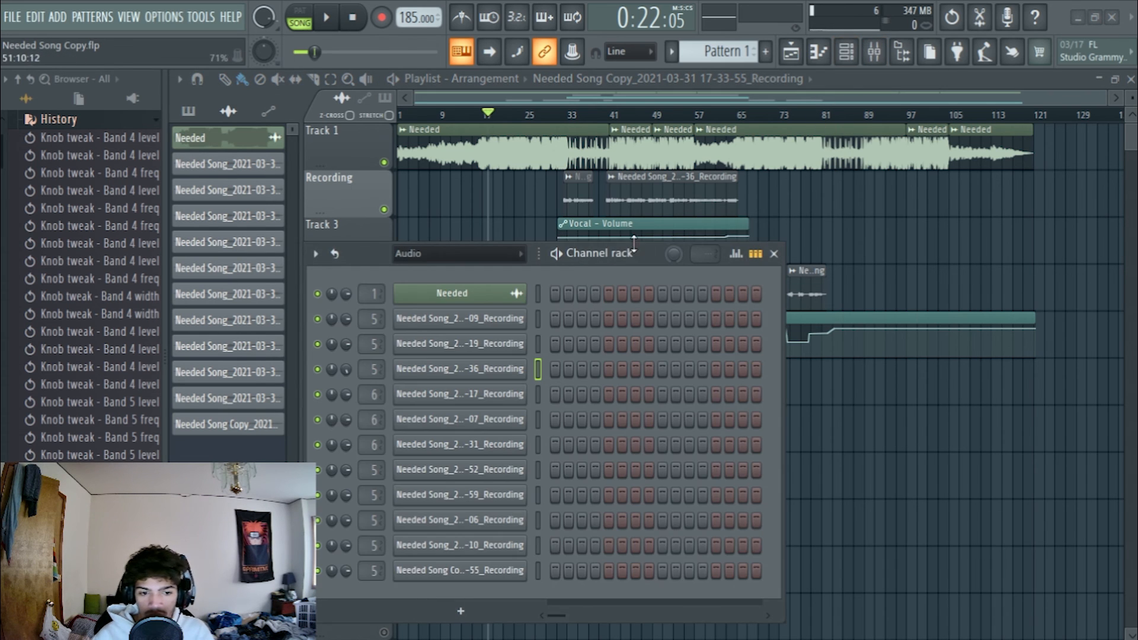
click(775, 255)
click(873, 59)
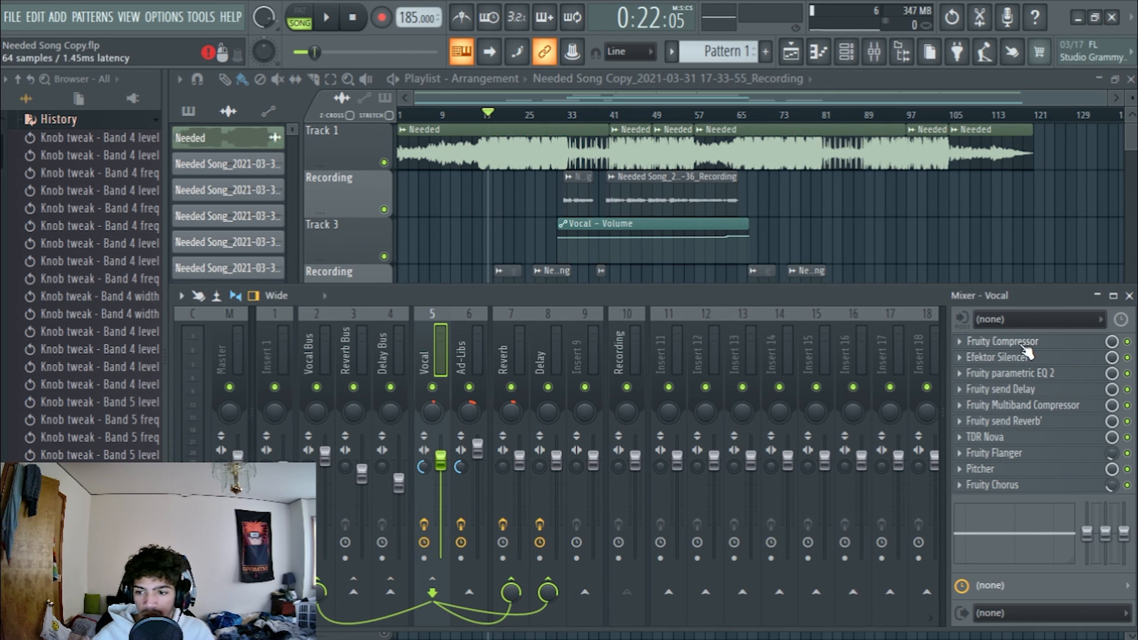
click(1129, 296)
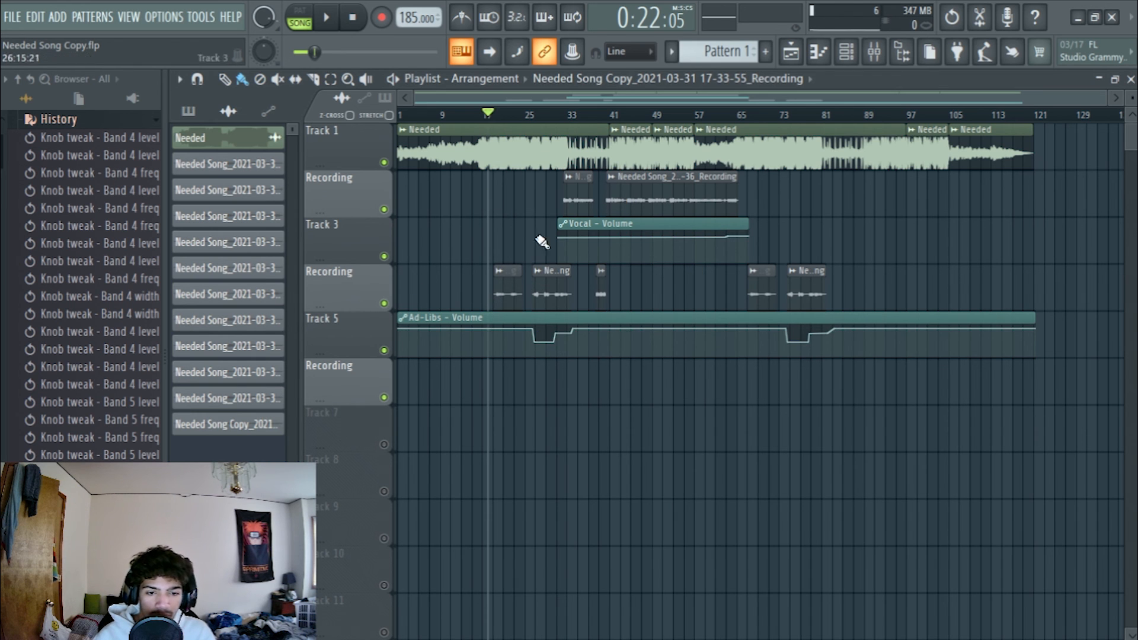
Step: Play the song from bar 25 with the Ad-Libs volume automation on Track 5 muted
click(525, 115)
click(384, 350)
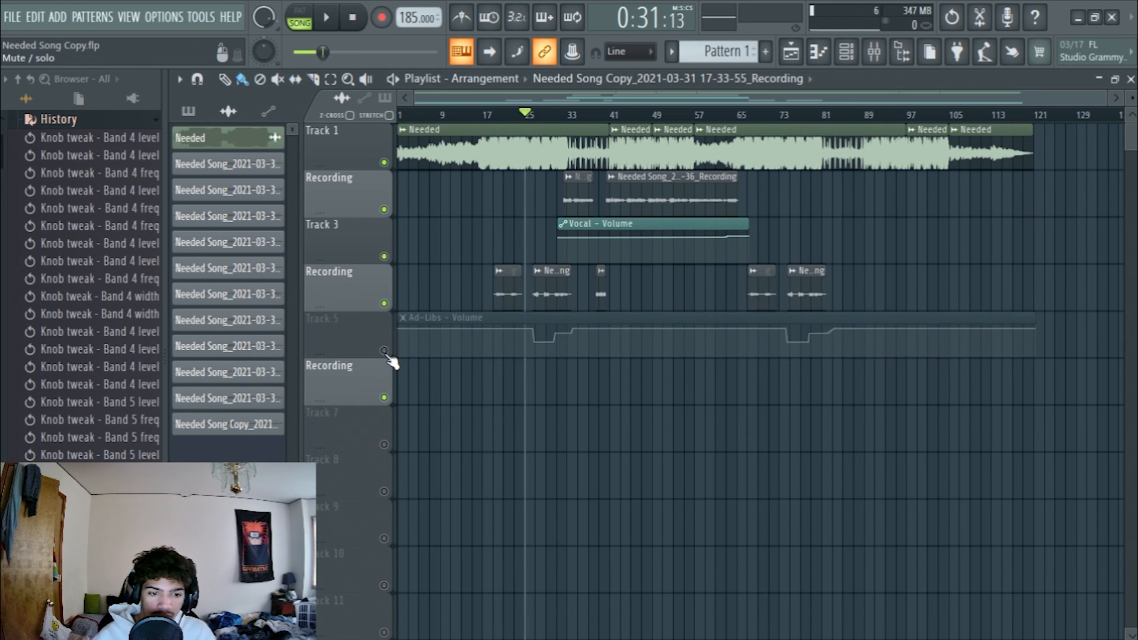
key(space)
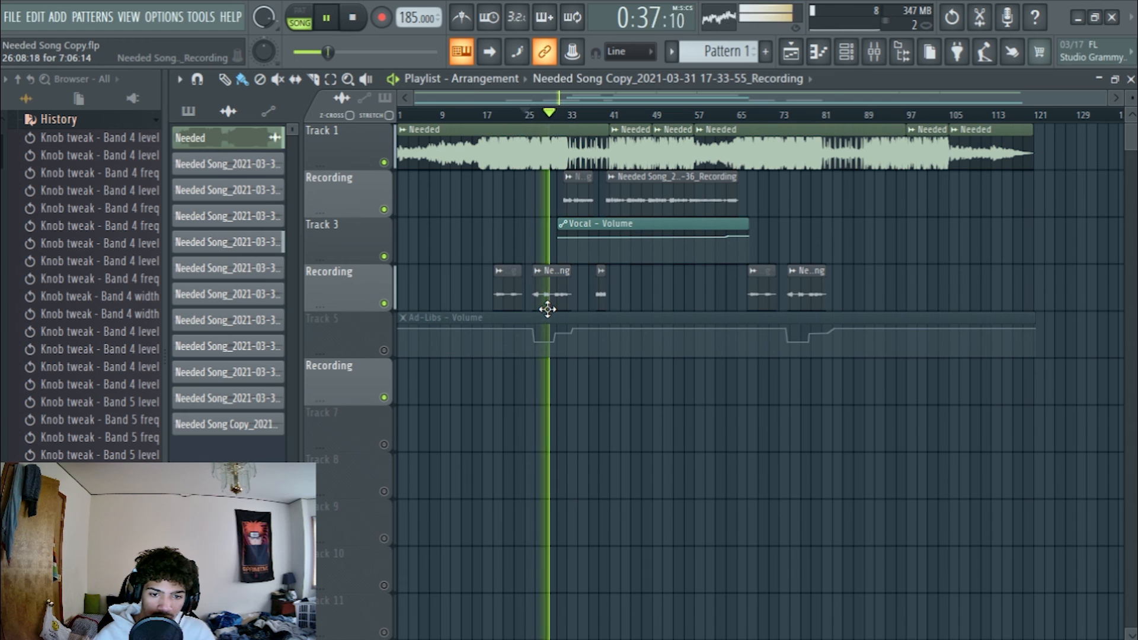
key(space)
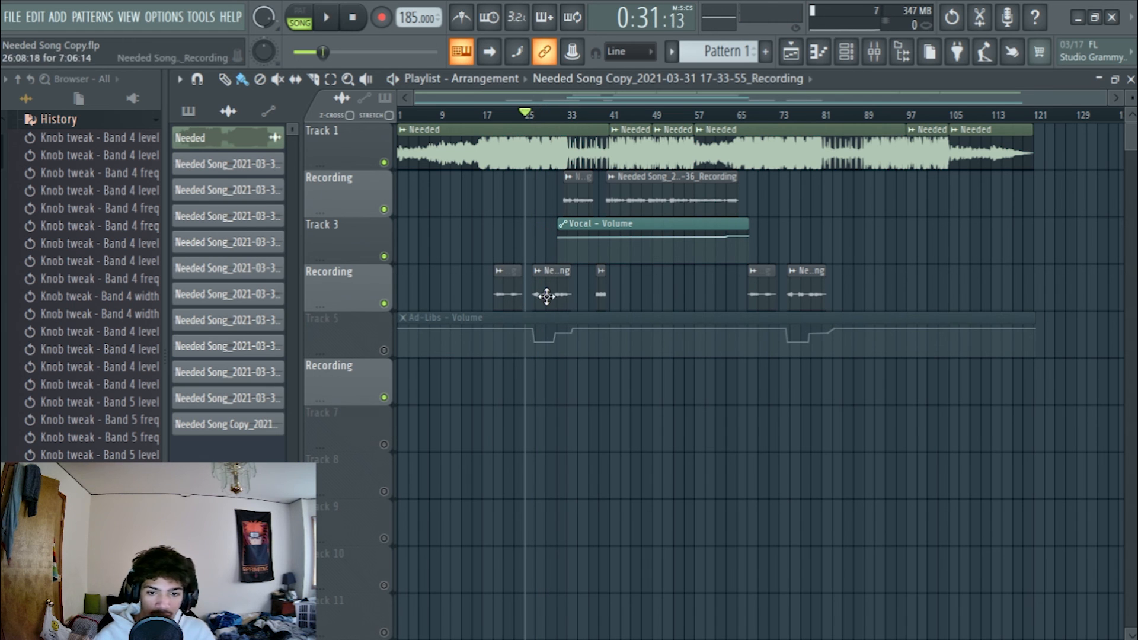
Step: Unmute the Ad-Libs volume automation on Track 5 and replay the song from bar 25
click(384, 350)
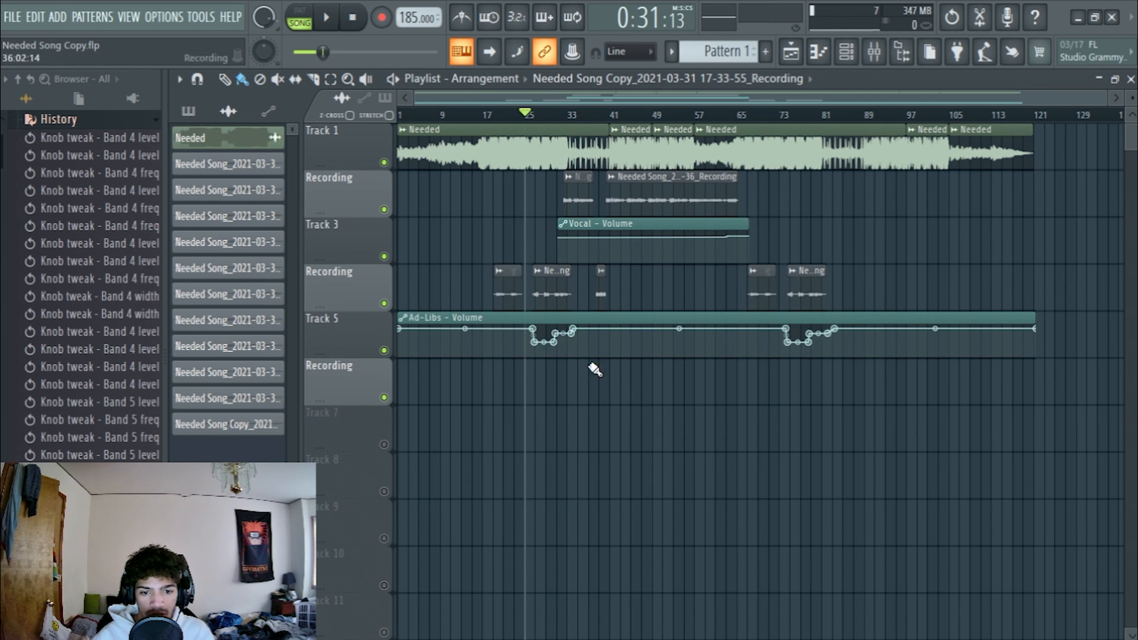
key(space)
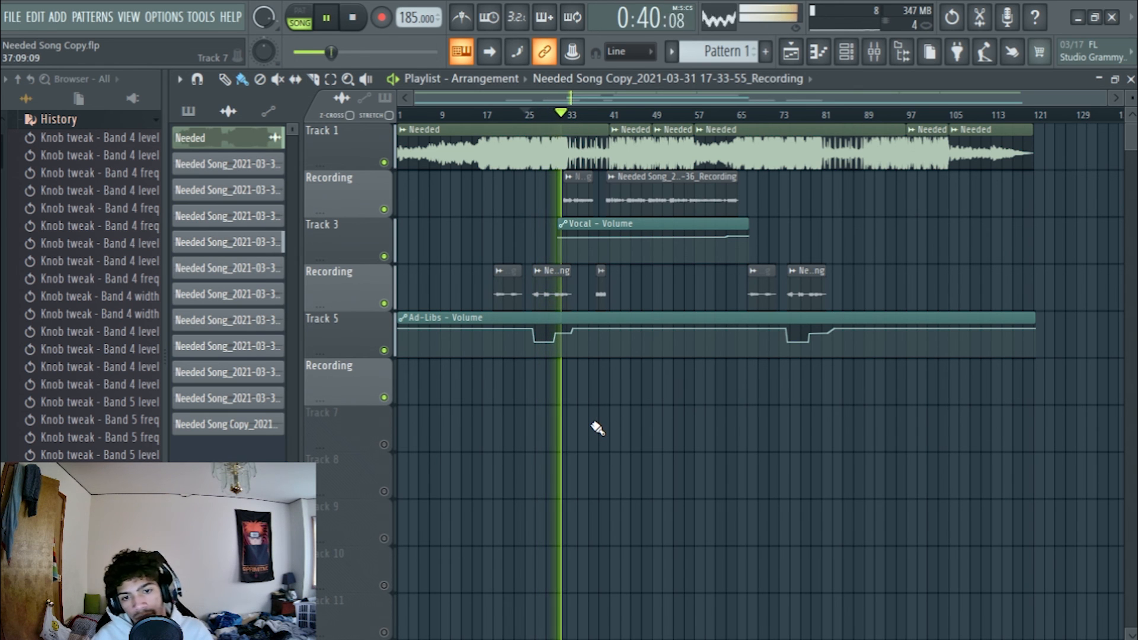
key(space)
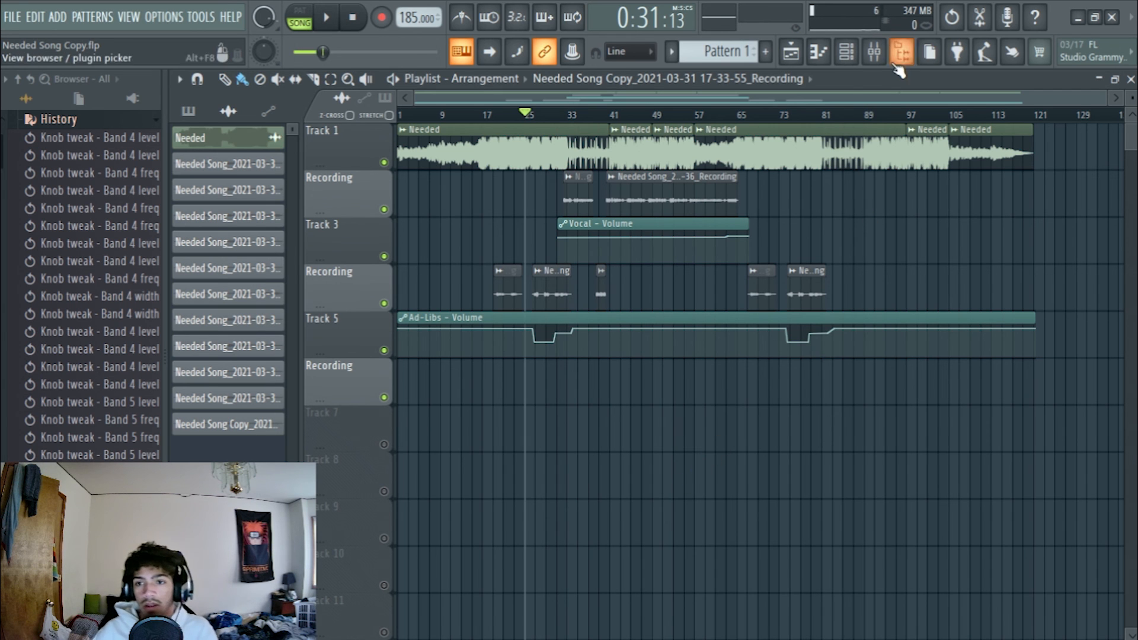
Step: Reopen the mixer to look over the Vocal track's routing and effects, and close it
click(874, 51)
drag(543, 290, 546, 283)
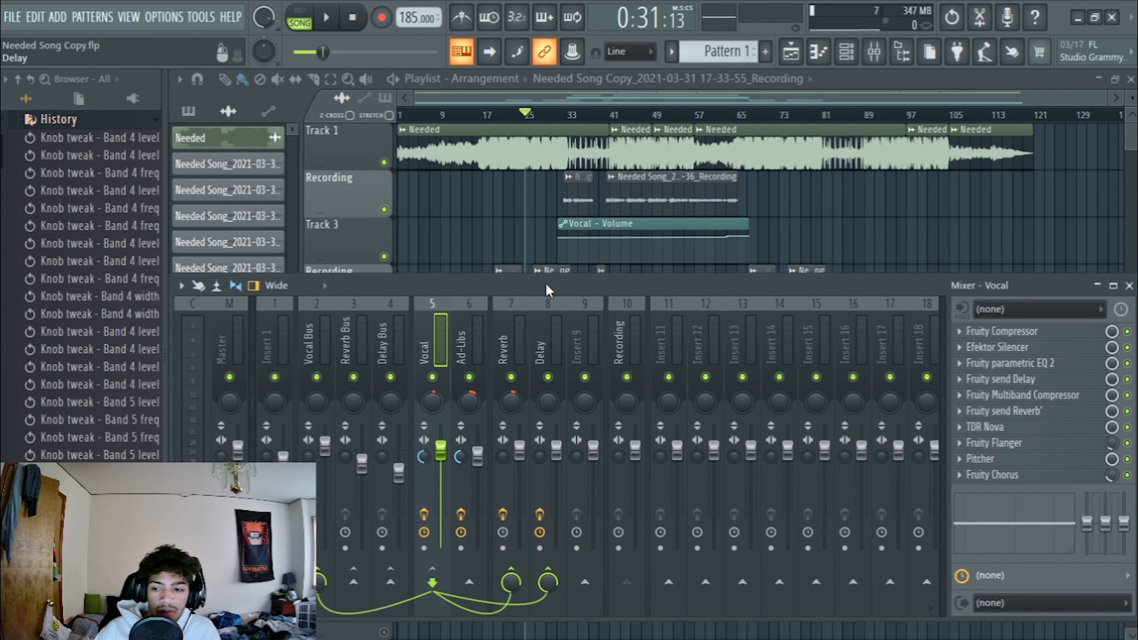
click(1129, 286)
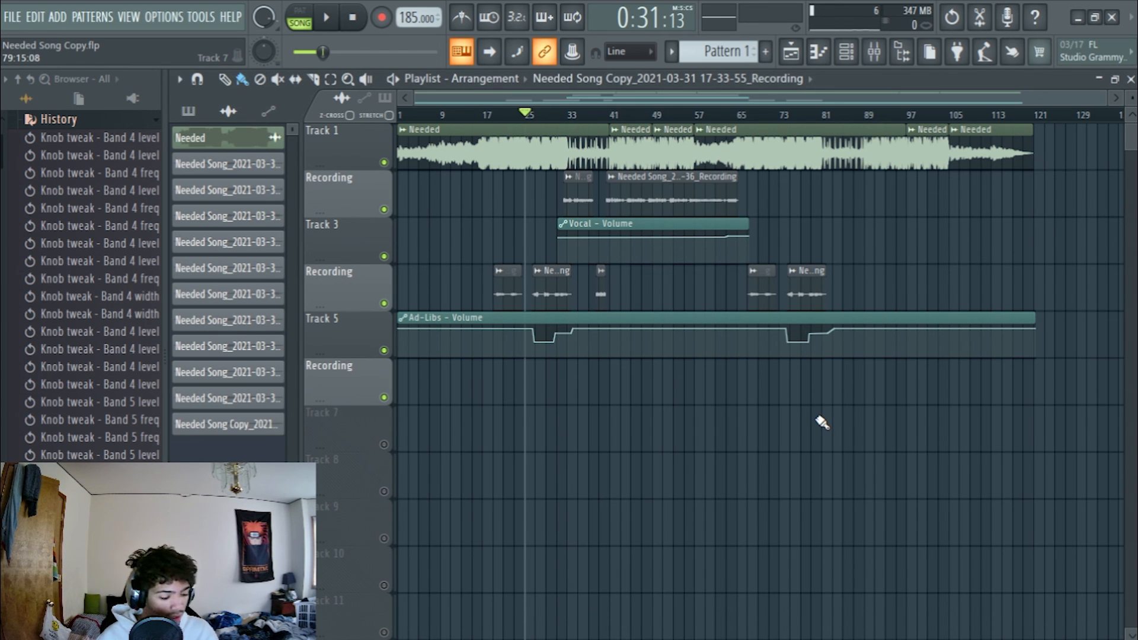